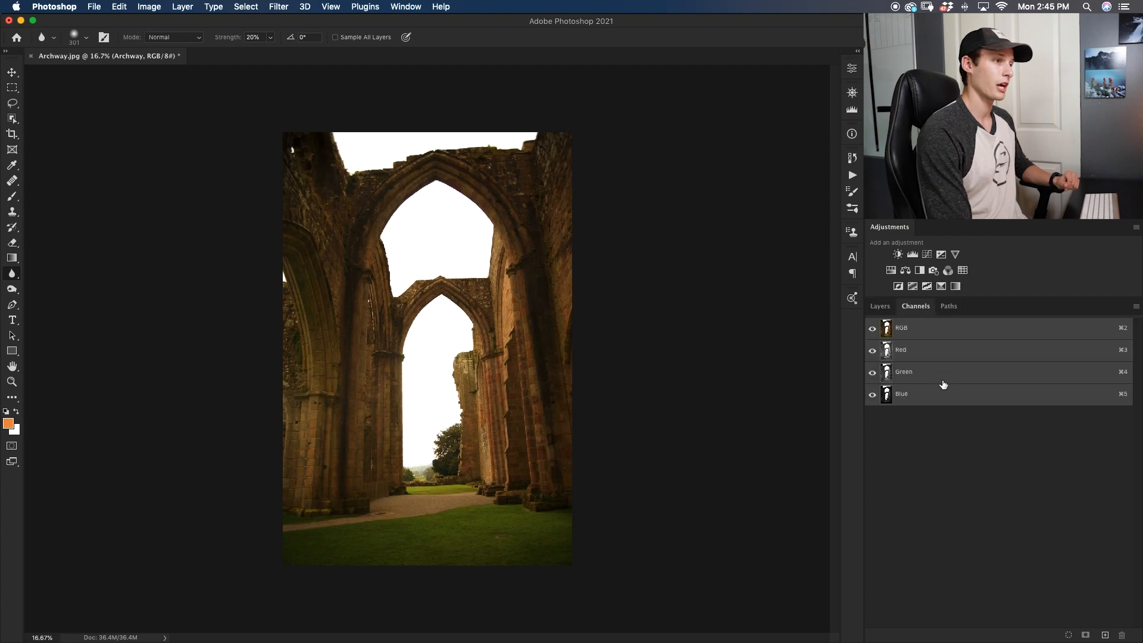
Step: Duplicate the Blue channel and push the copy to stark black and white with Levels inputs 133, 1.00 and 237
{"action": "left_click", "coordinate": [912, 403]}
{"action": "left_click_drag", "start_coordinate": [912, 403], "coordinate": [1105, 635]}
{"action": "key", "text": "super+l"}
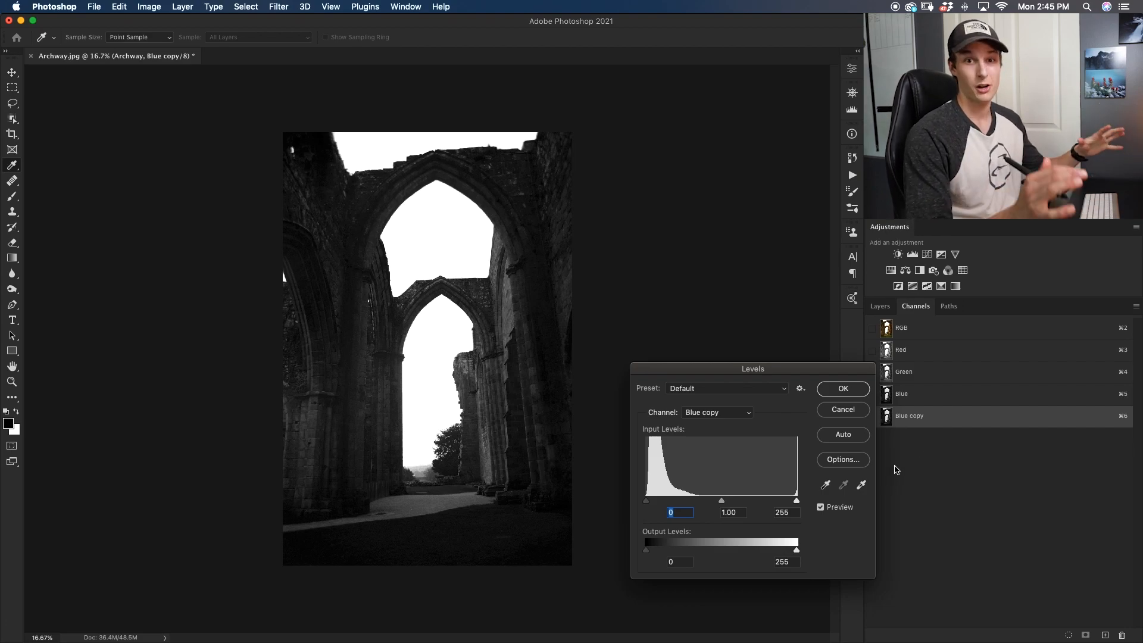
{"action": "left_click_drag", "start_coordinate": [646, 501], "coordinate": [723, 501]}
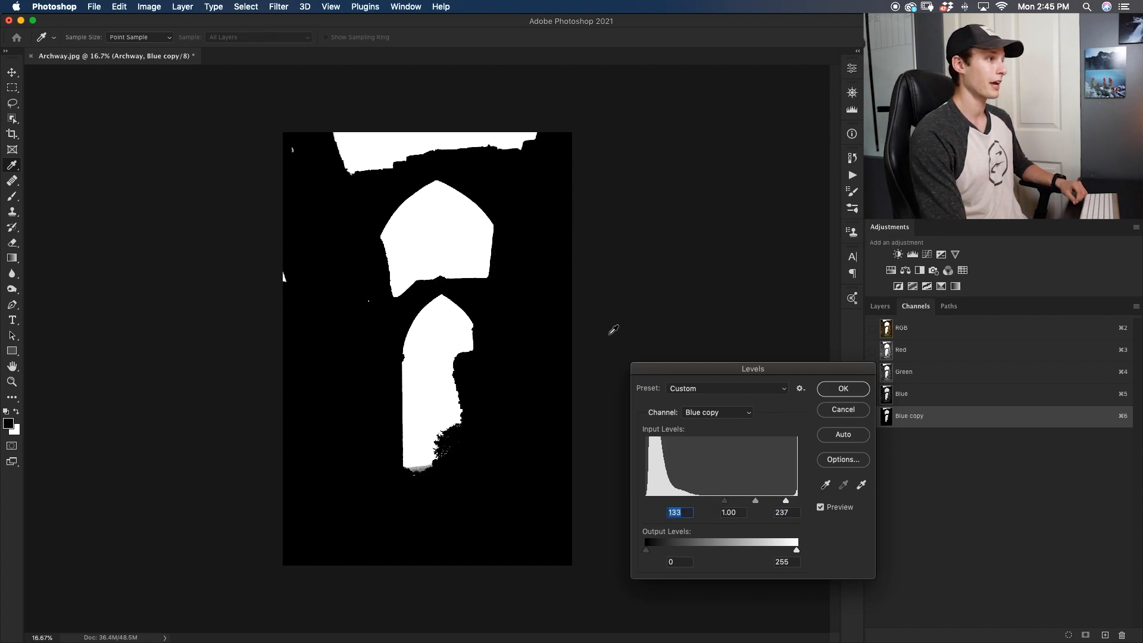
{"action": "left_click", "coordinate": [843, 389]}
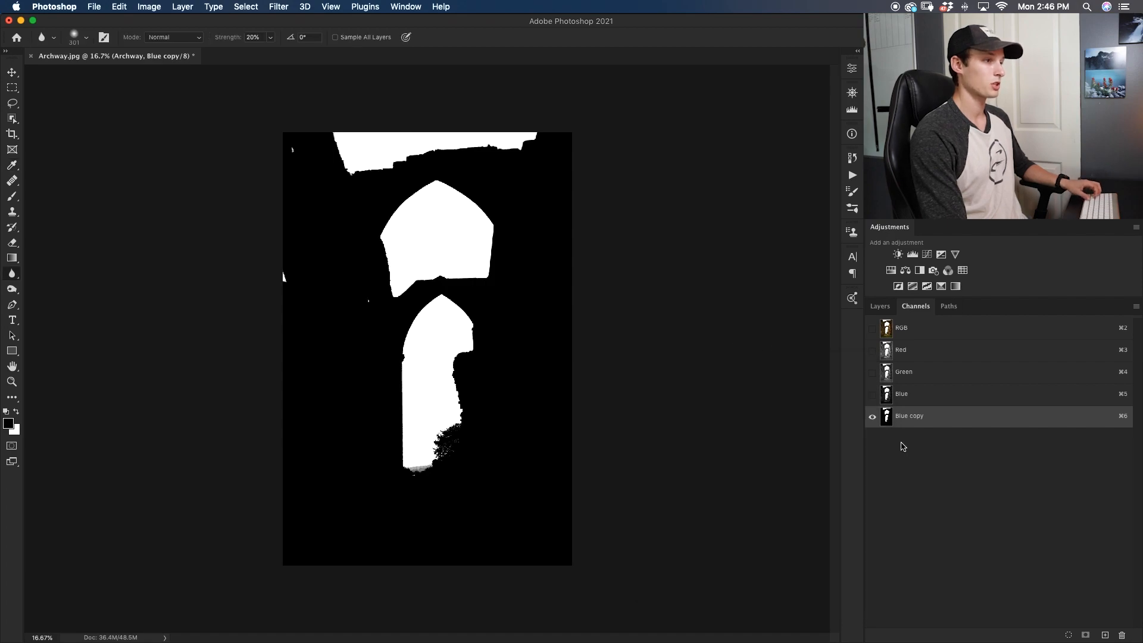
Step: Load the Blue copy channel as a selection and add it as an inverted mask on the Archway layer to hide the white sky
{"action": "left_click", "coordinate": [887, 416], "text": "super"}
{"action": "left_click", "coordinate": [879, 306]}
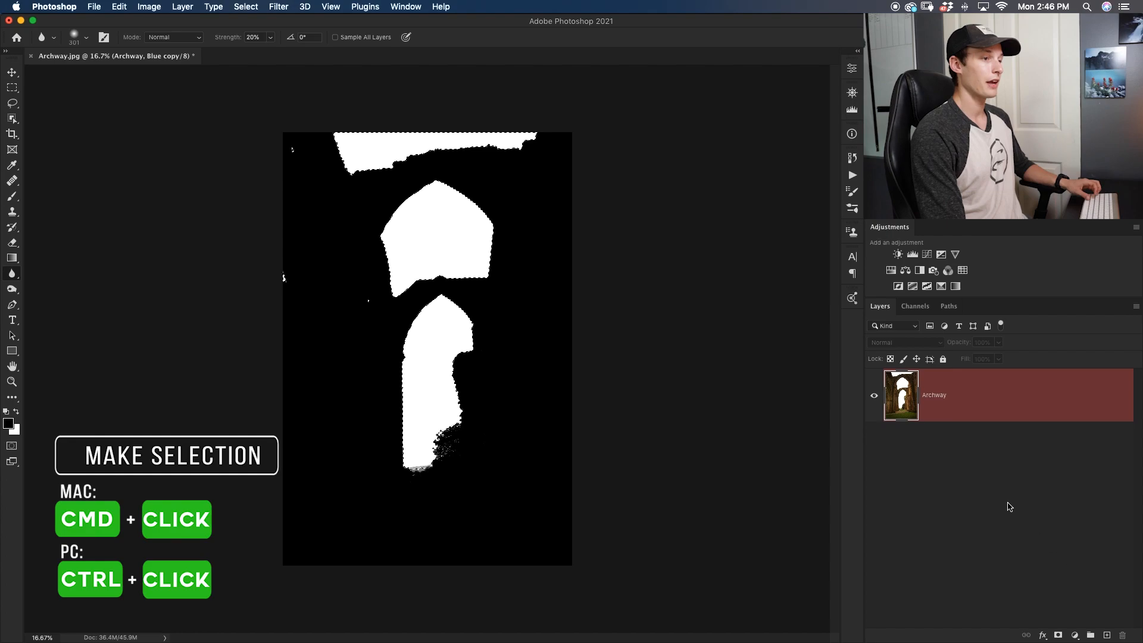
{"action": "left_click", "coordinate": [1060, 635]}
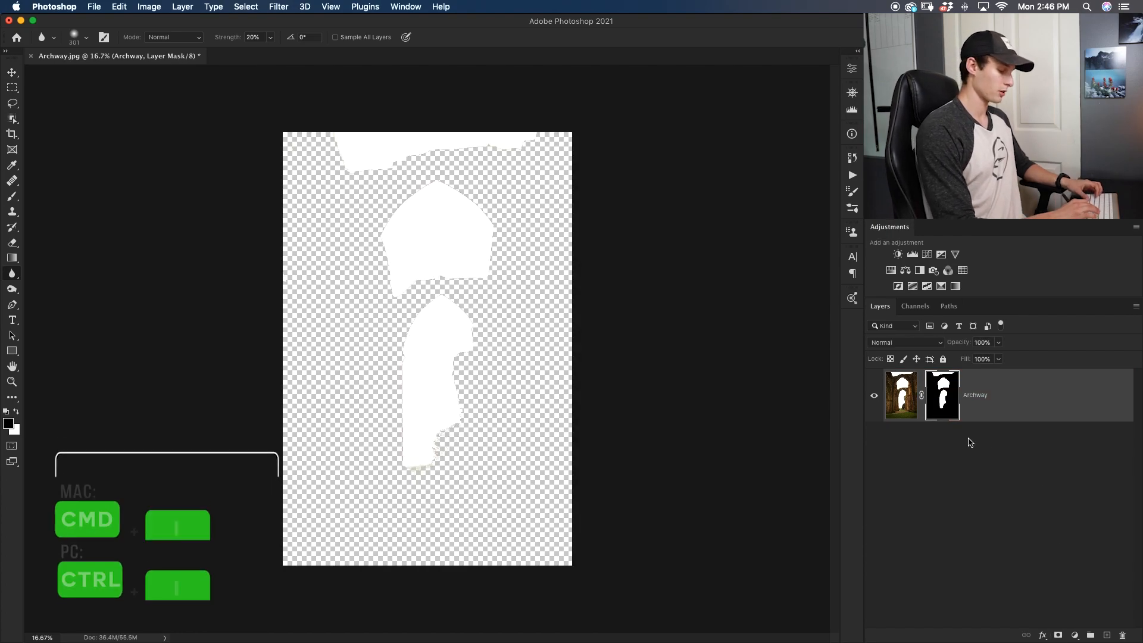
{"action": "key", "text": "super+i"}
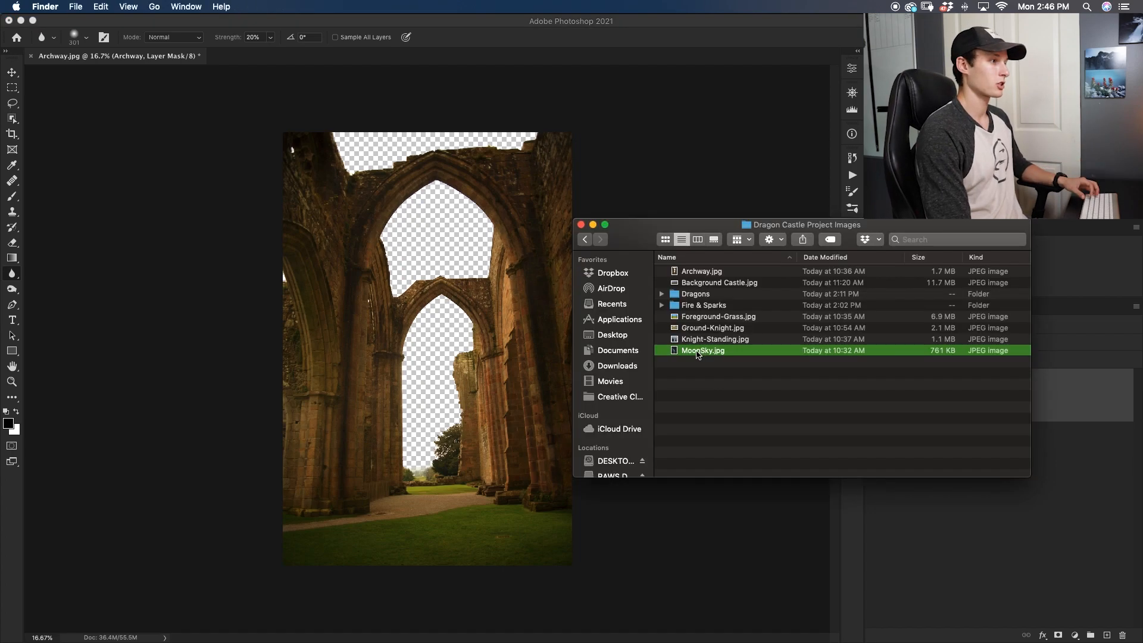
Step: Place MoonSky.jpg beneath the Archway layer, moved up and slightly scaled down so its bright clouds sit in the upper arch
{"action": "left_click_drag", "start_coordinate": [698, 355], "coordinate": [456, 324]}
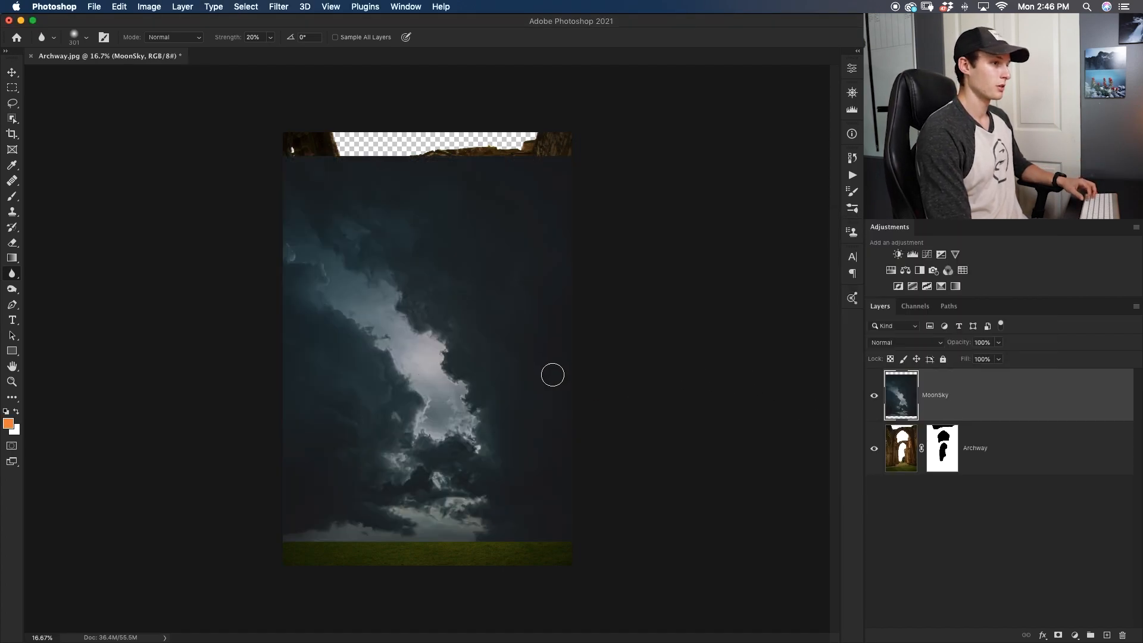
{"action": "left_click_drag", "start_coordinate": [1004, 409], "coordinate": [891, 462]}
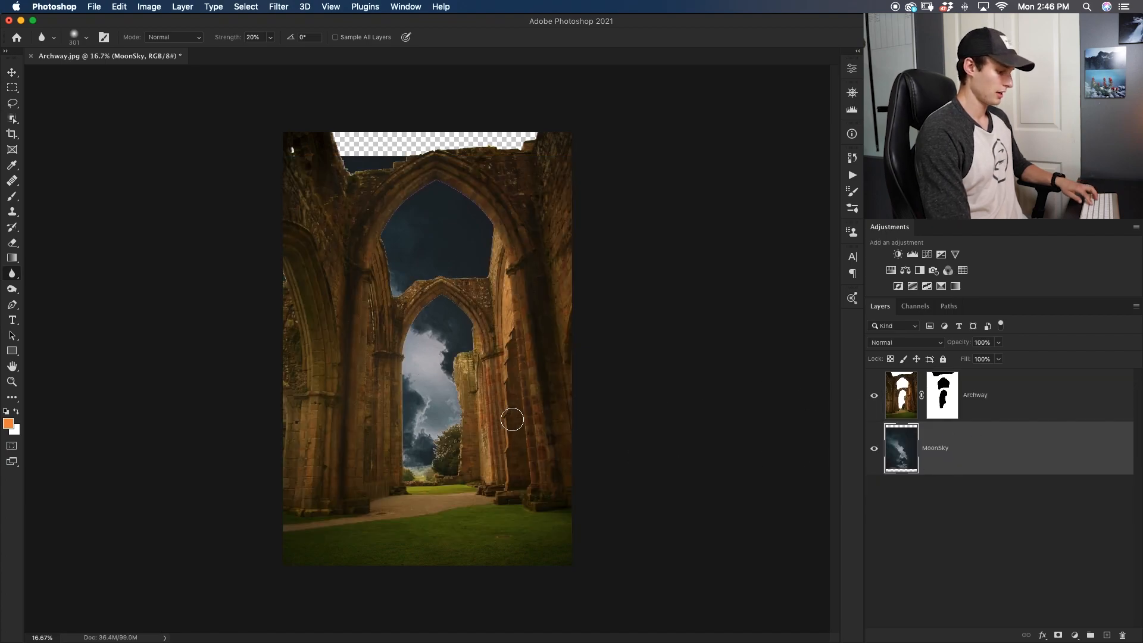
{"action": "key", "text": "v"}
{"action": "key", "text": "super+minus"}
{"action": "left_click_drag", "start_coordinate": [493, 394], "coordinate": [488, 349]}
{"action": "left_click_drag", "start_coordinate": [537, 497], "coordinate": [535, 453]}
{"action": "key", "text": "super+plus"}
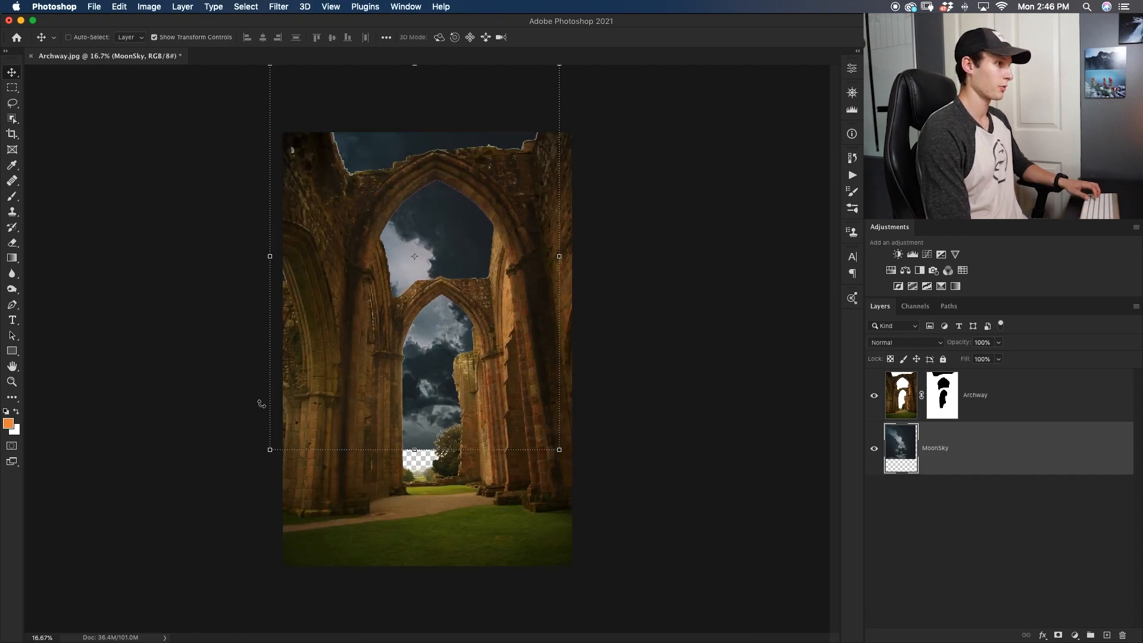
{"action": "left_click_drag", "start_coordinate": [560, 450], "coordinate": [482, 320]}
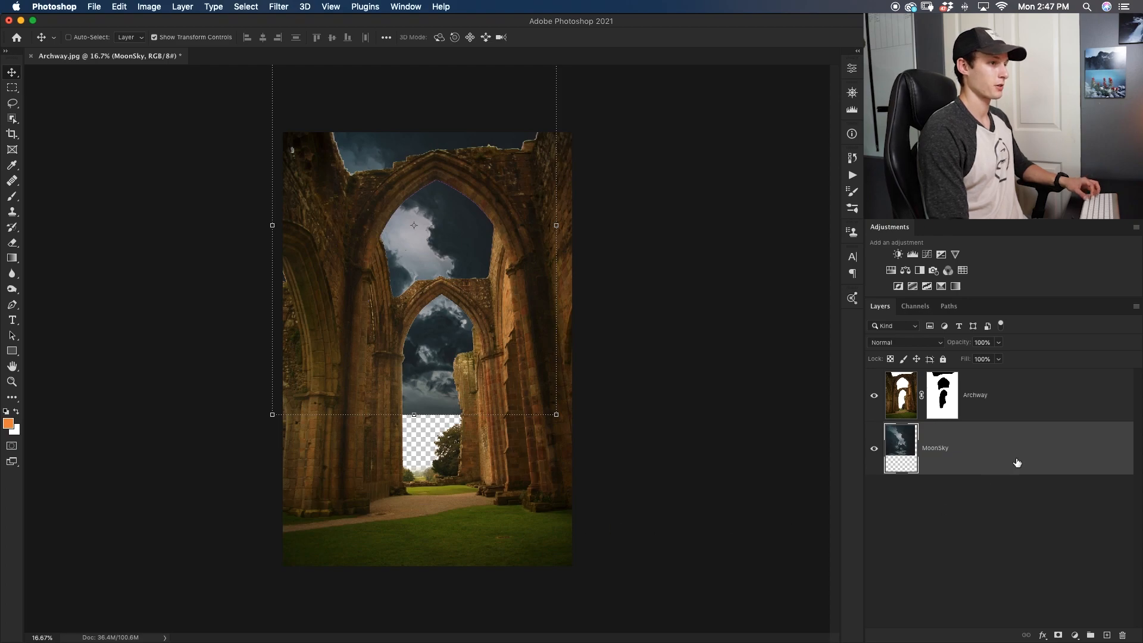
Step: Duplicate the MoonSky layer and move the copy down to cover the empty gap in the lower arch
{"action": "key", "text": "super+j"}
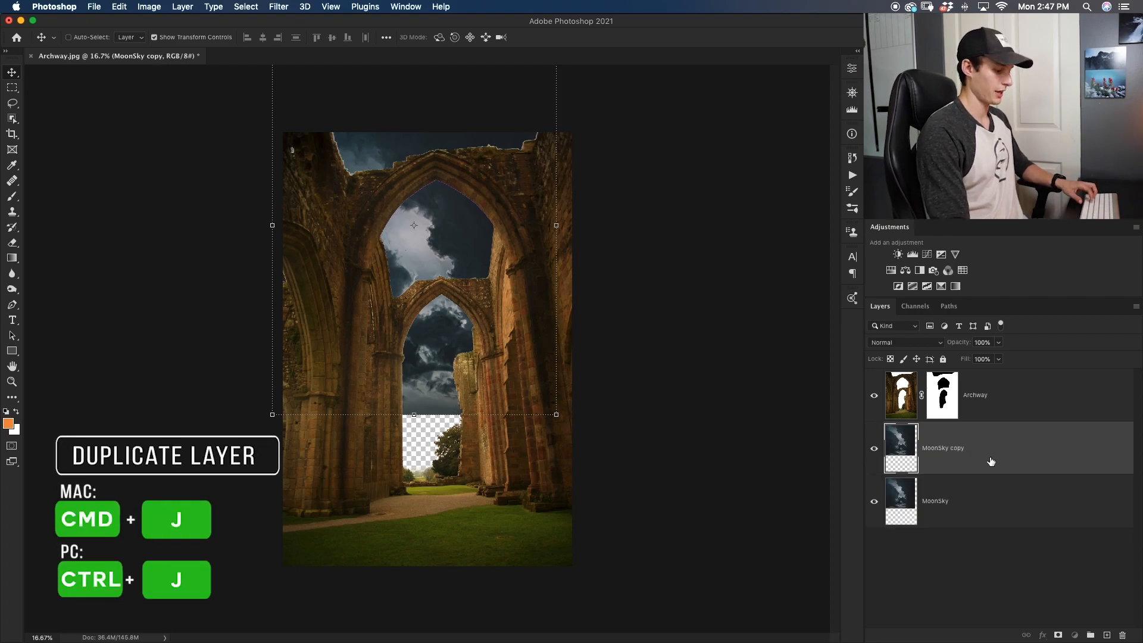
{"action": "left_click_drag", "start_coordinate": [451, 249], "coordinate": [472, 326]}
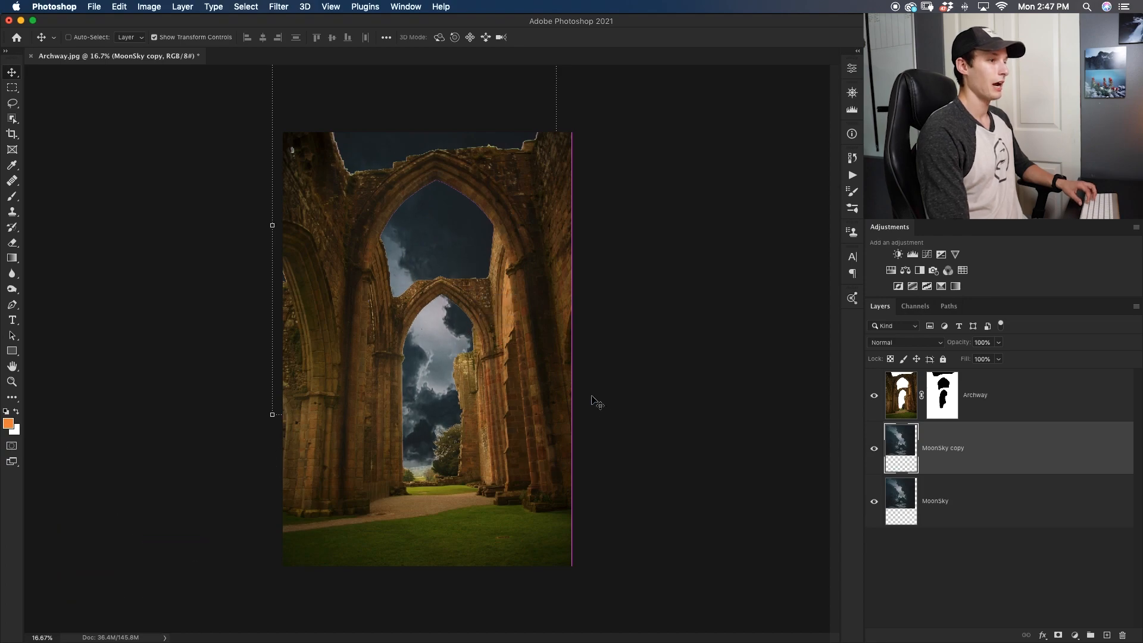
Step: Add a black mask to MoonSky copy and paint white over the lower arch opening with a 0% hardness, 1027 px brush
{"action": "left_click", "coordinate": [1058, 635]}
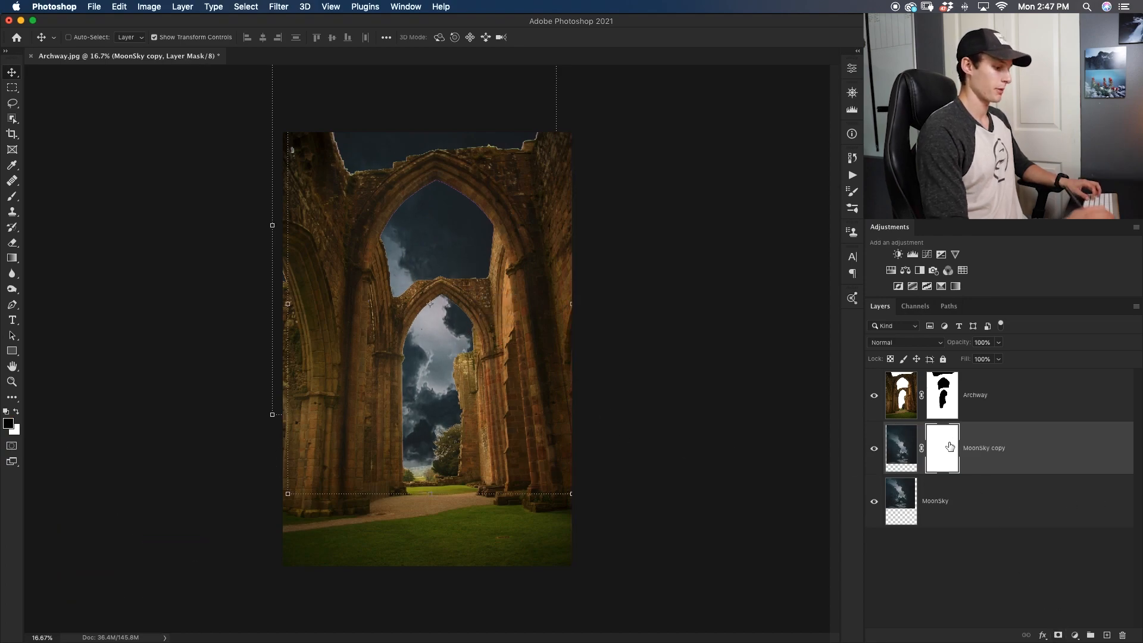
{"action": "key", "text": "super+i"}
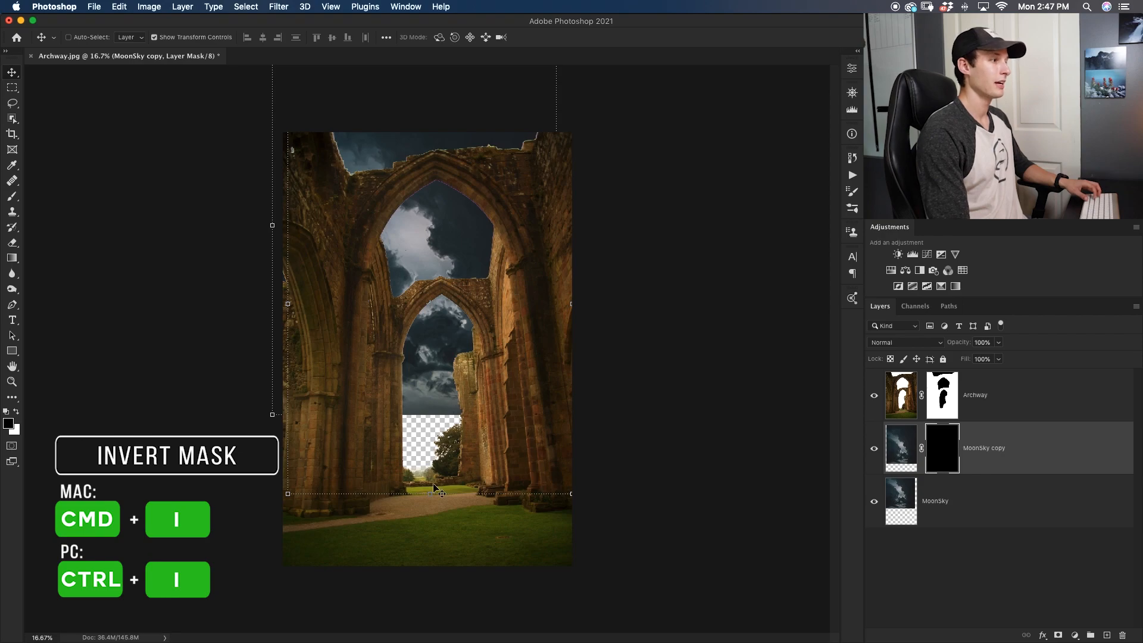
{"action": "key", "text": "b"}
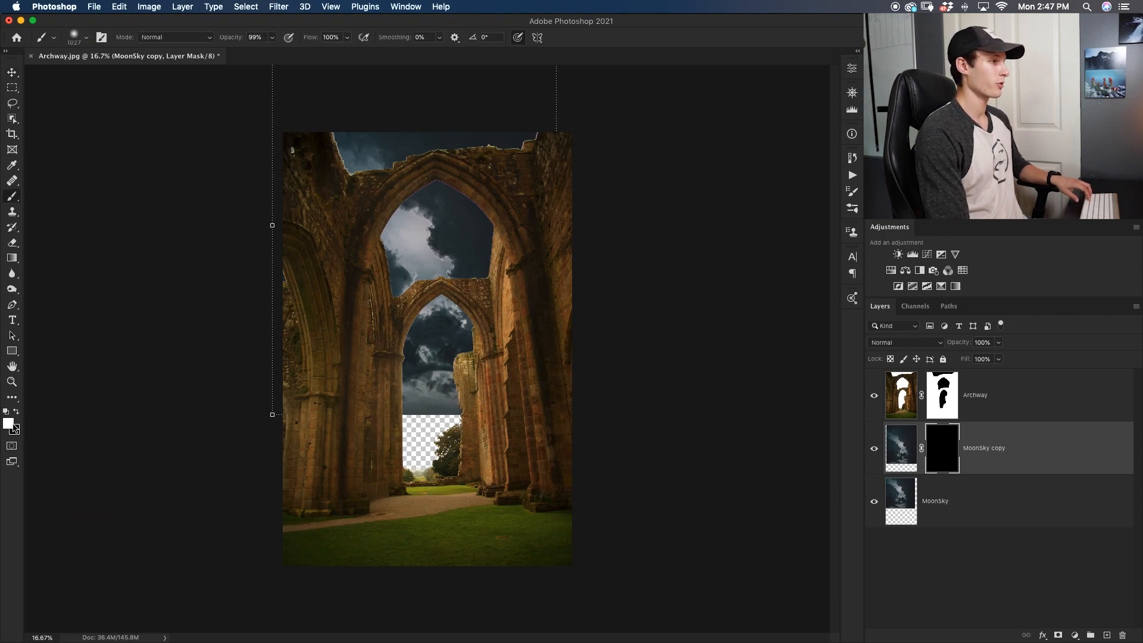
{"action": "right_click", "coordinate": [449, 408]}
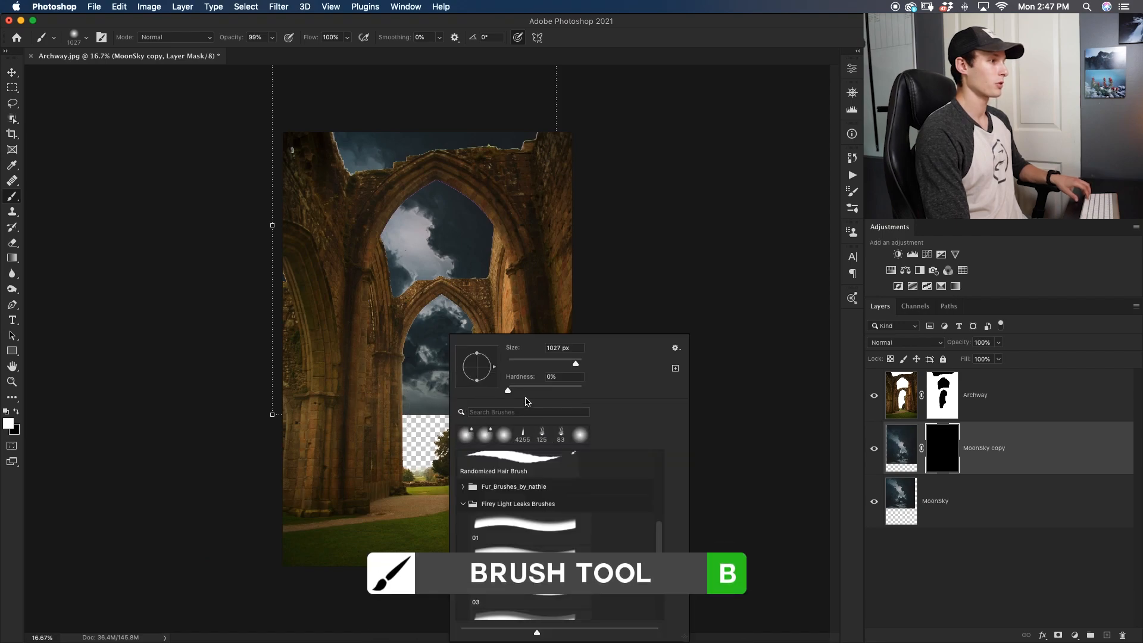
{"action": "left_click_drag", "start_coordinate": [515, 390], "coordinate": [493, 390]}
{"action": "left_click", "coordinate": [717, 250]}
{"action": "mouse_move", "coordinate": [433, 418]}
{"action": "left_mouse_down"}
{"action": "mouse_move", "coordinate": [421, 440]}
{"action": "mouse_move", "coordinate": [435, 448]}
{"action": "mouse_move", "coordinate": [426, 452]}
{"action": "mouse_move", "coordinate": [439, 446]}
{"action": "mouse_move", "coordinate": [399, 461]}
{"action": "mouse_move", "coordinate": [454, 424]}
{"action": "mouse_move", "coordinate": [429, 425]}
{"action": "mouse_move", "coordinate": [456, 410]}
{"action": "mouse_move", "coordinate": [429, 387]}
{"action": "mouse_move", "coordinate": [459, 390]}
{"action": "mouse_move", "coordinate": [460, 402]}
{"action": "mouse_move", "coordinate": [441, 405]}
{"action": "mouse_move", "coordinate": [434, 374]}
{"action": "mouse_move", "coordinate": [488, 390]}
{"action": "mouse_move", "coordinate": [390, 429]}
{"action": "left_mouse_up"}
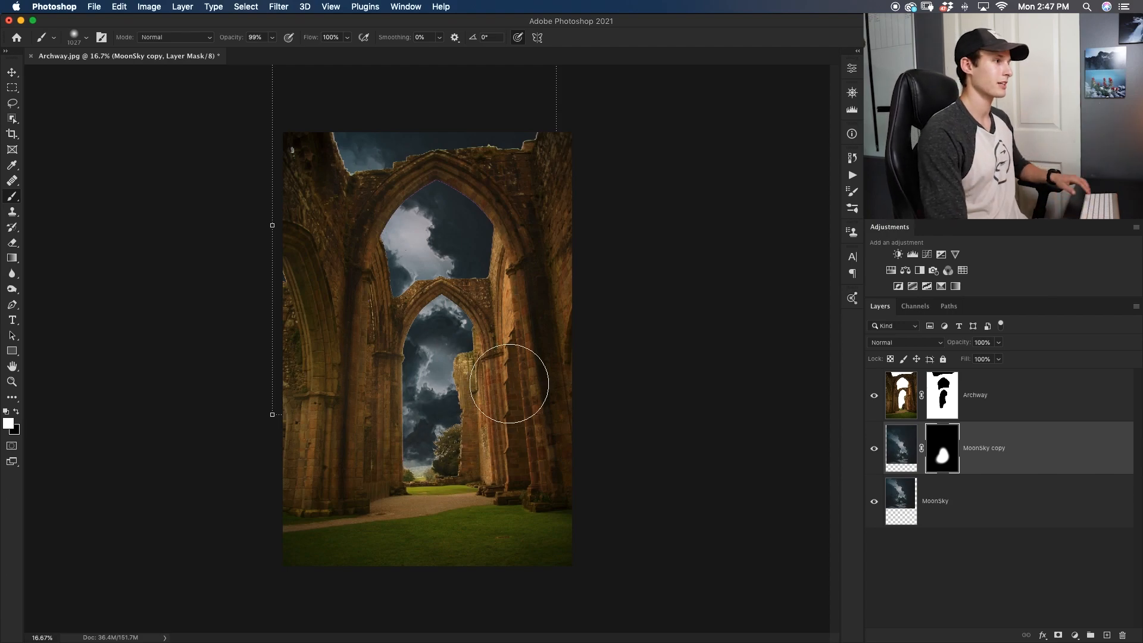
{"action": "left_click_drag", "start_coordinate": [463, 371], "coordinate": [442, 334]}
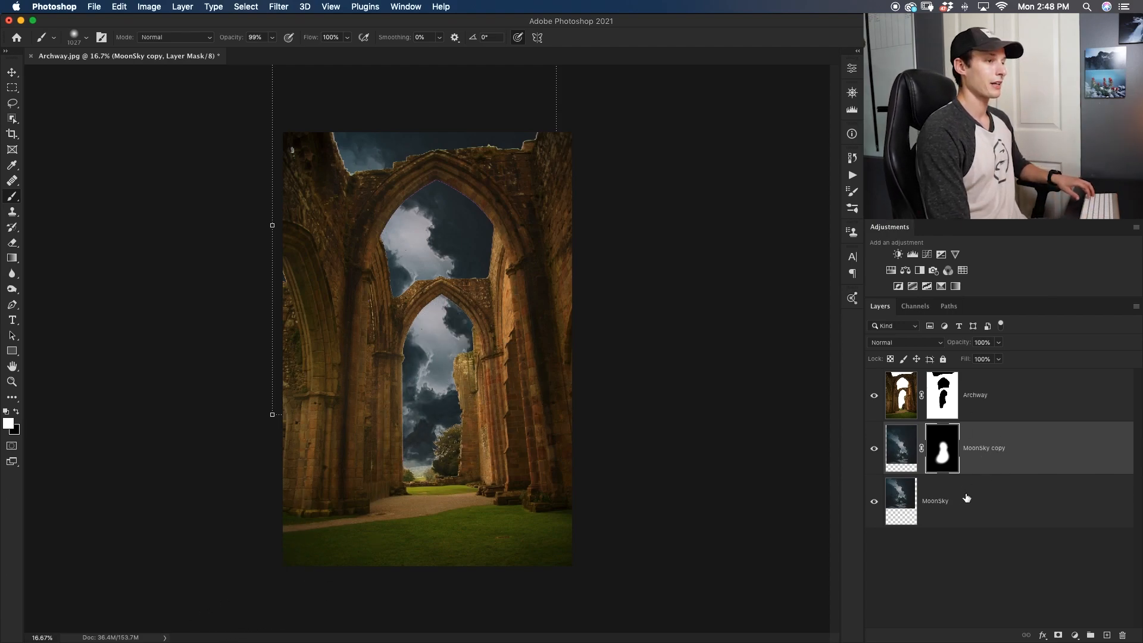
Step: Group the MoonSky and MoonSky copy layers and name the group Sky
{"action": "left_click", "coordinate": [1003, 509], "text": "shift"}
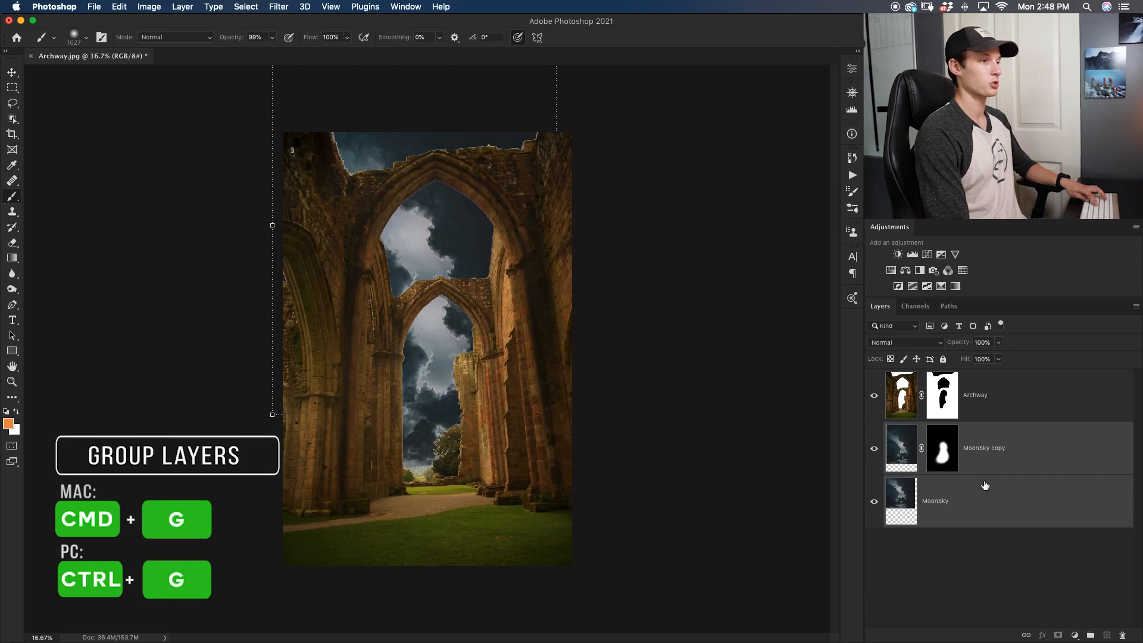
{"action": "key", "text": "super+g"}
{"action": "double_click", "coordinate": [926, 430]}
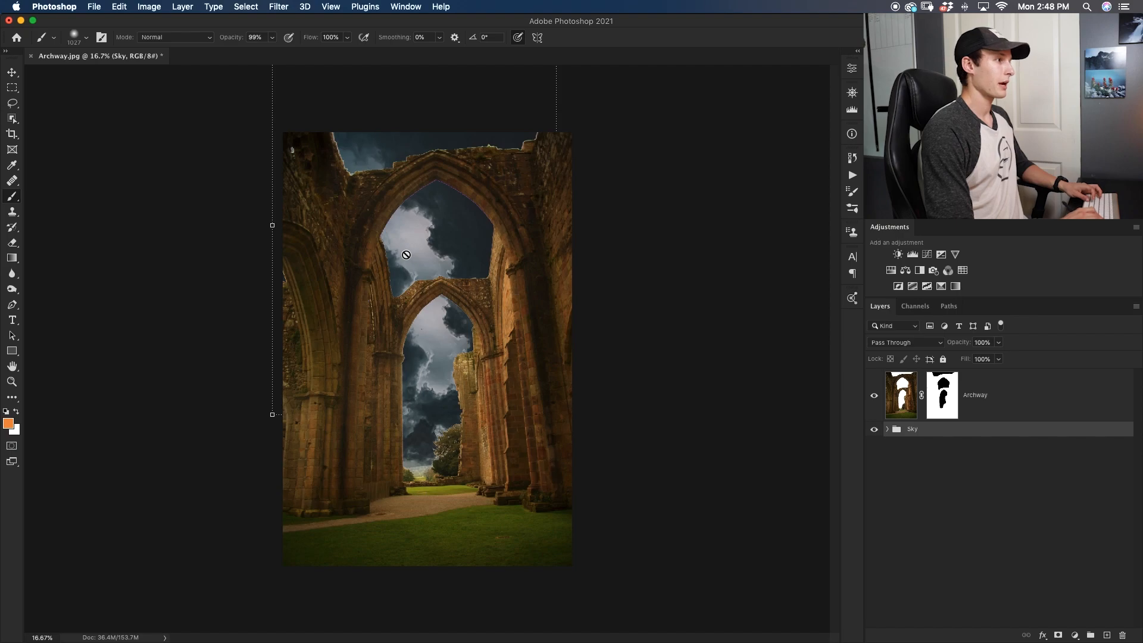
Step: Refine the Archway mask with Smooth 8, Feather 2.2 px, Contrast 17%, Shift Edge -46% and 100% colour decontamination, output to a new layer with mask
{"action": "key", "text": "super+equal"}
{"action": "key", "text": "super+equal"}
{"action": "key", "text": "super+equal"}
{"action": "scroll", "coordinate": [538, 475], "scroll_direction": "up", "scroll_amount": 5}
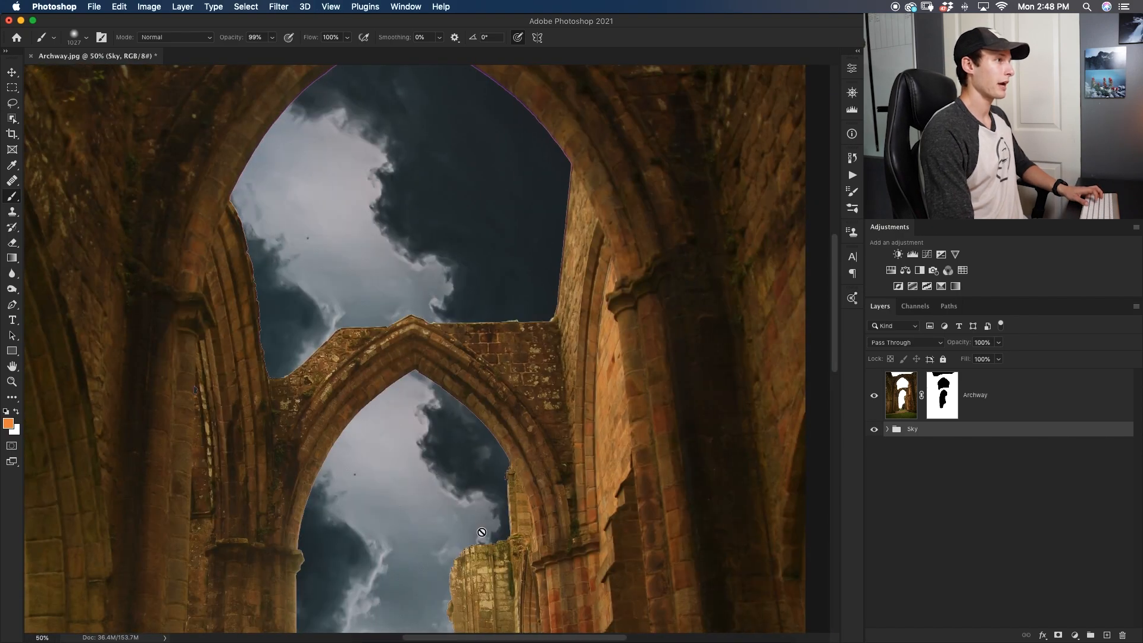
{"action": "left_click_drag", "start_coordinate": [354, 179], "coordinate": [339, 248]}
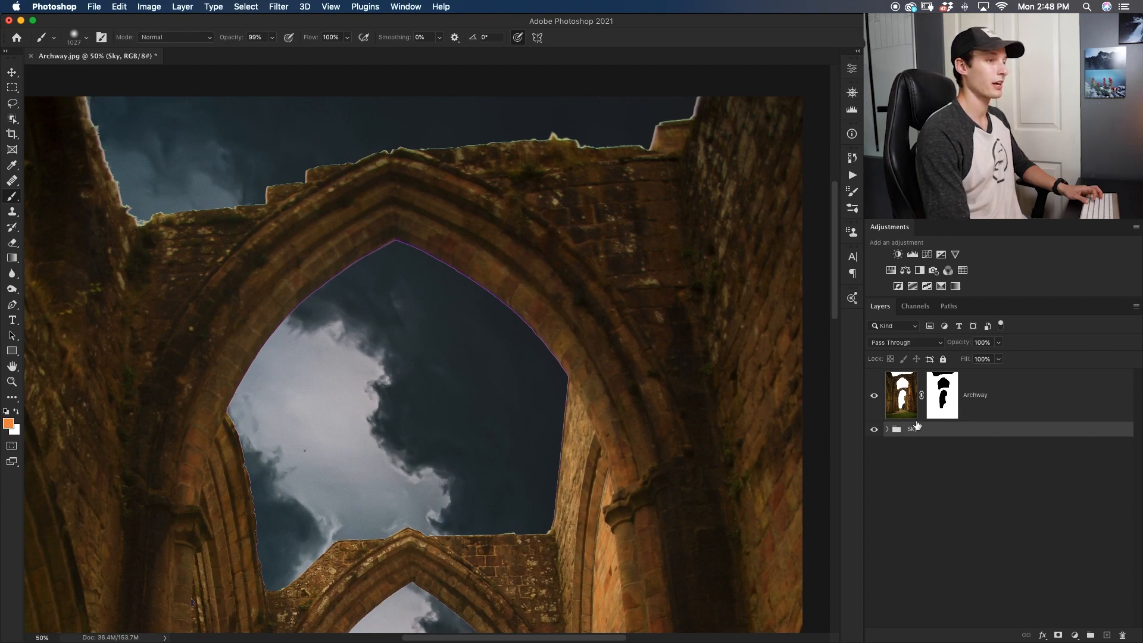
{"action": "left_click", "coordinate": [945, 407]}
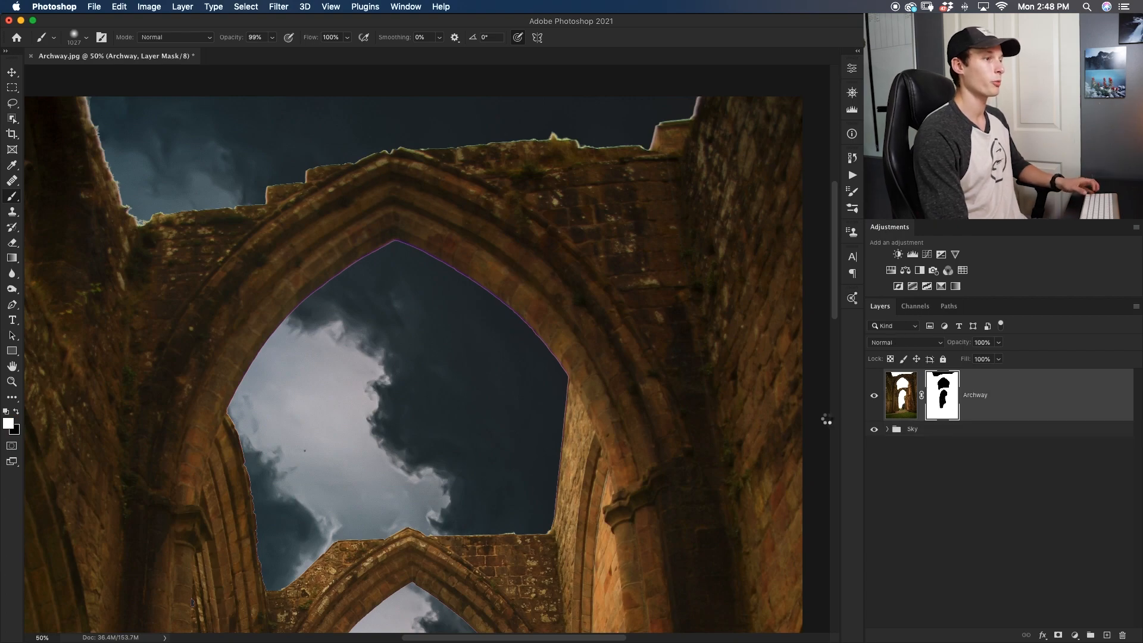
{"action": "key", "text": "super+alt+r"}
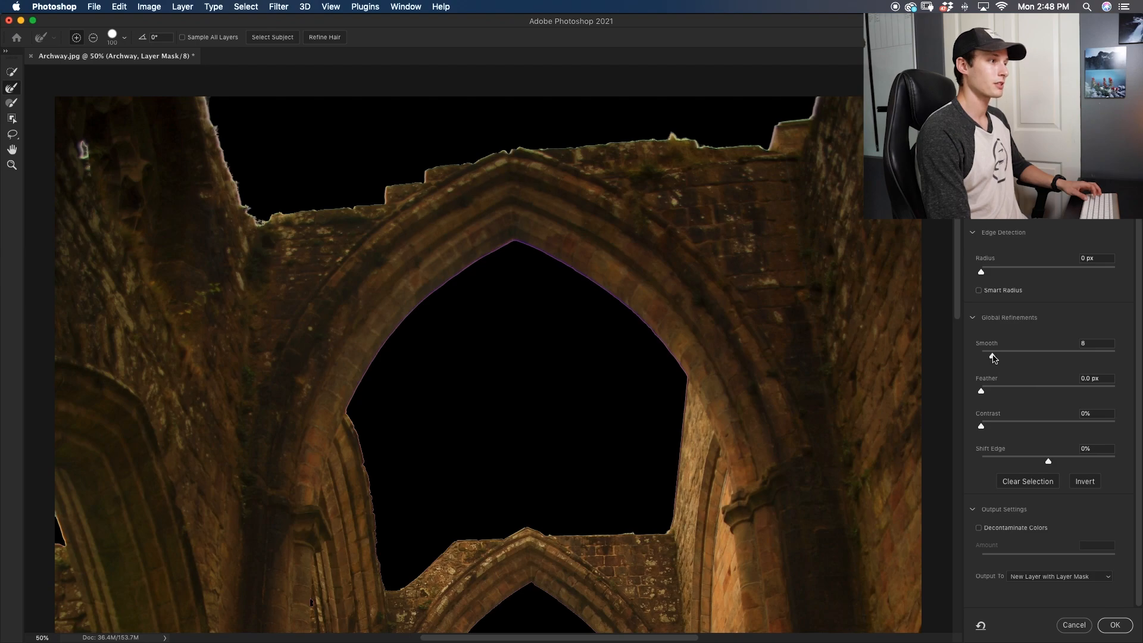
{"action": "left_click_drag", "start_coordinate": [994, 391], "coordinate": [1004, 426]}
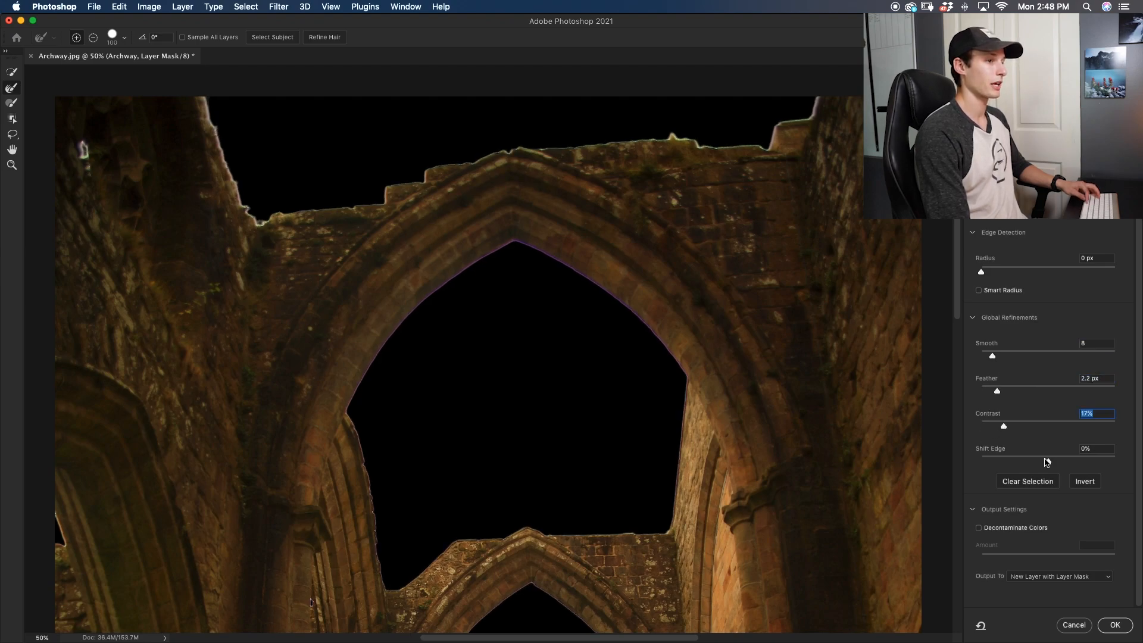
{"action": "left_click_drag", "start_coordinate": [1047, 460], "coordinate": [1017, 460]}
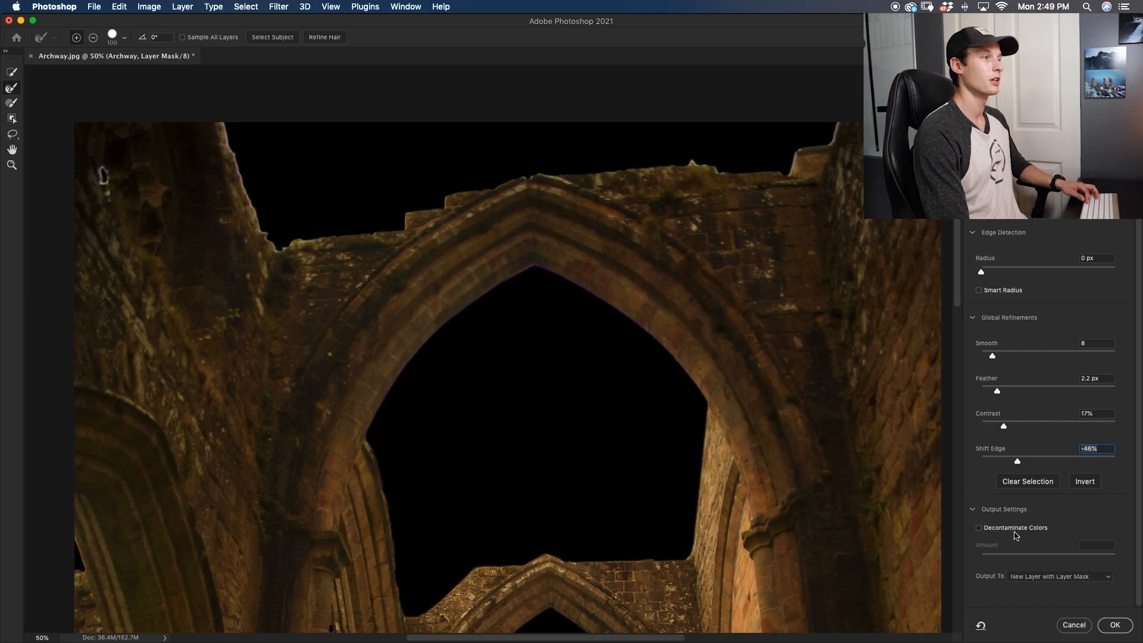
{"action": "left_click", "coordinate": [979, 528]}
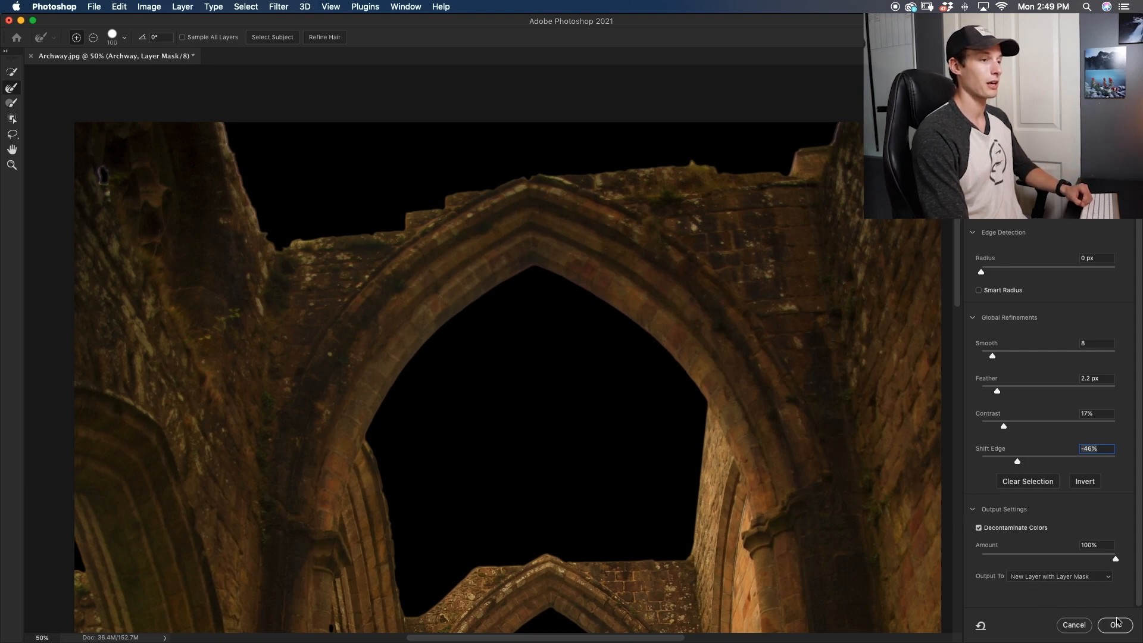
{"action": "left_click", "coordinate": [1115, 625]}
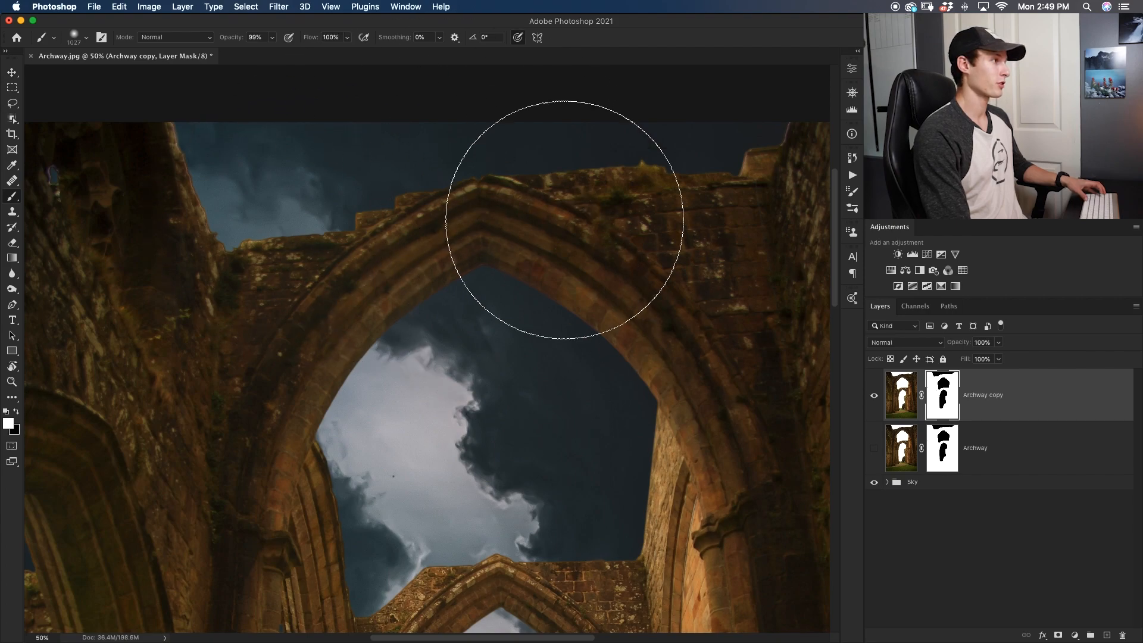
Step: Delete the original hidden Archway layer, keeping only the refined Archway copy
{"action": "key", "text": "super+0"}
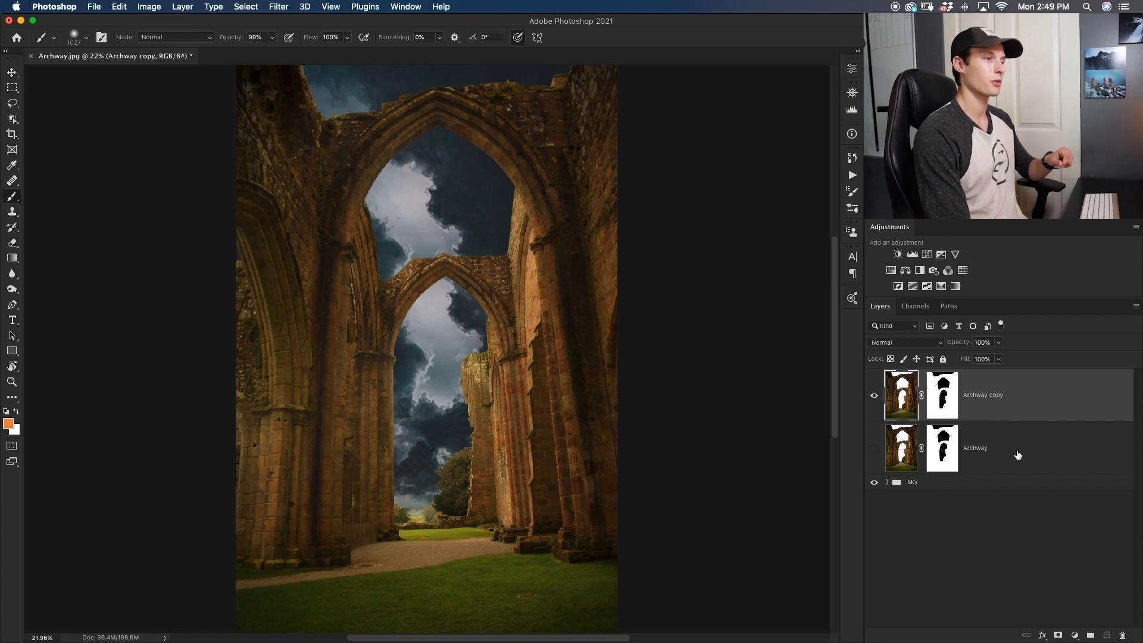
{"action": "left_click", "coordinate": [1039, 457]}
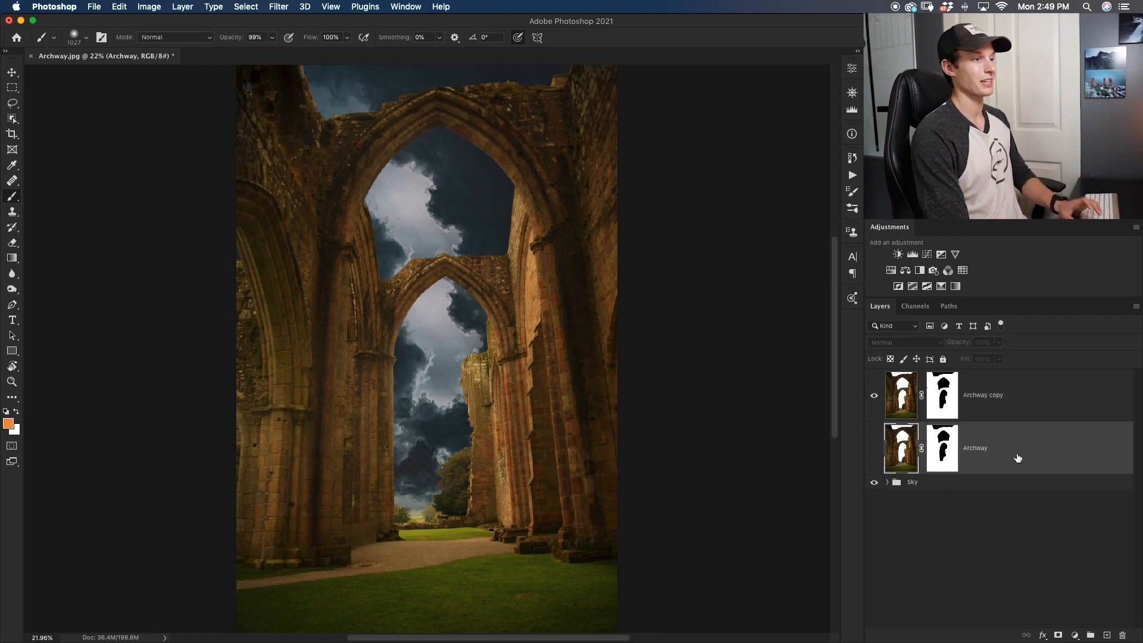
{"action": "key", "text": "Delete"}
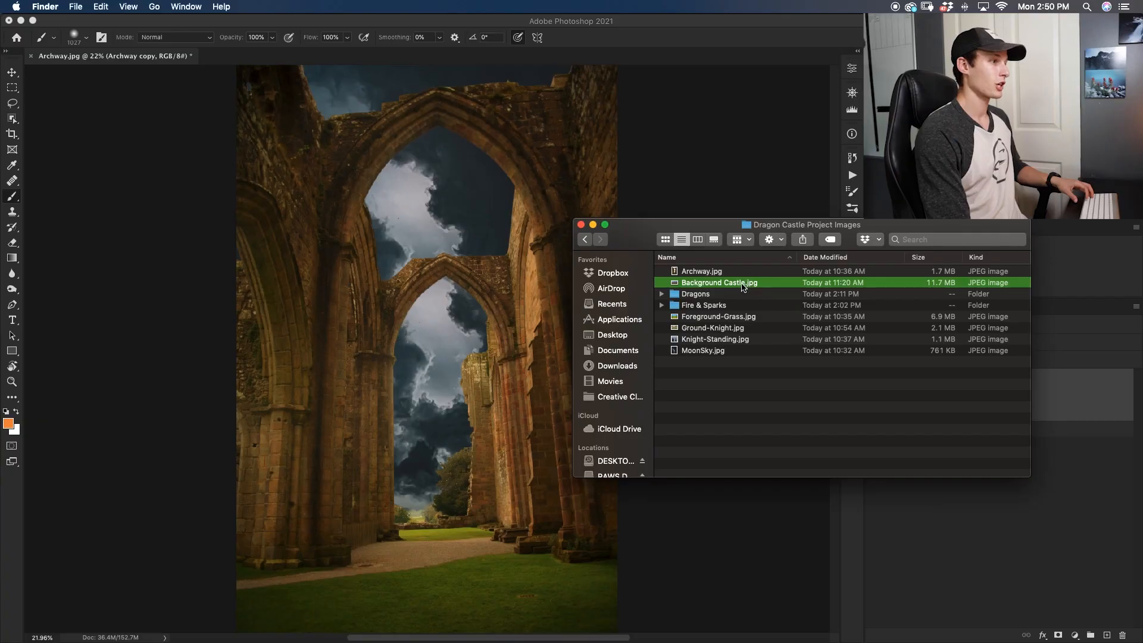
Step: Place Background Castle.jpg as the top layer and hide its blue sky with a Quick Selection turned into an inverted layer mask
{"action": "left_click_drag", "start_coordinate": [745, 285], "coordinate": [517, 413]}
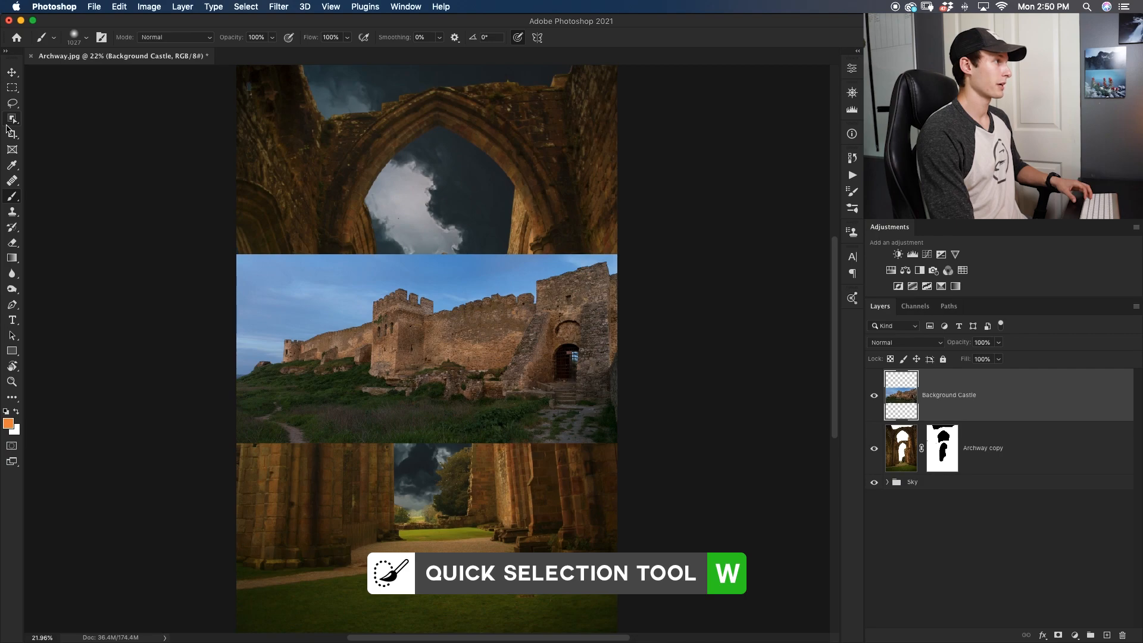
{"action": "left_click", "coordinate": [12, 118]}
{"action": "left_click", "coordinate": [59, 128]}
{"action": "left_click_drag", "start_coordinate": [272, 323], "coordinate": [333, 291]}
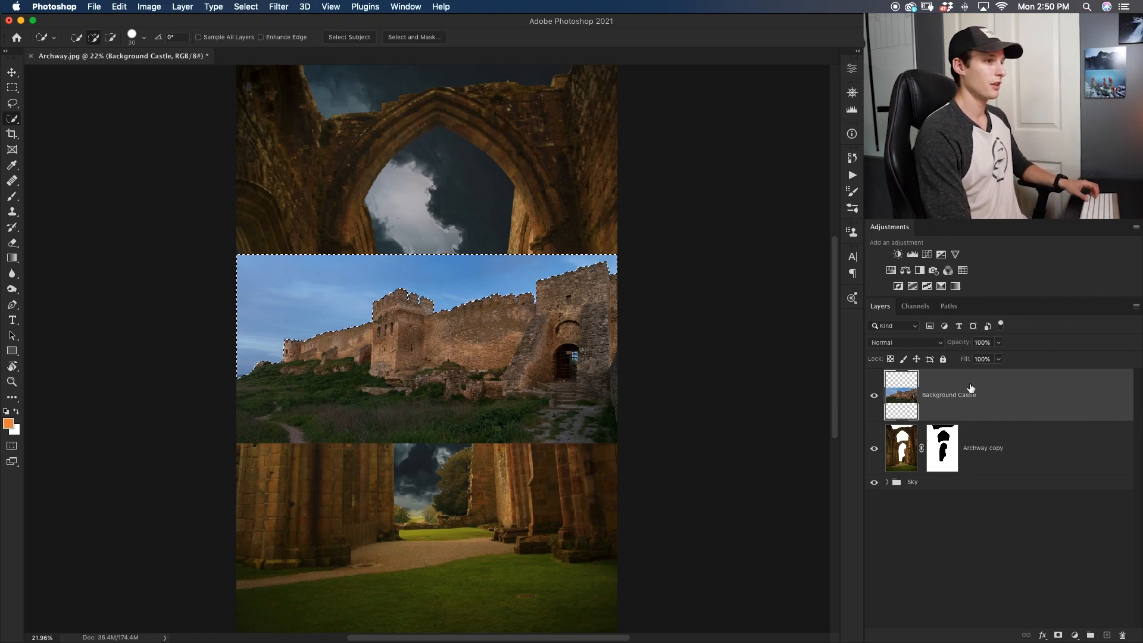
{"action": "left_click", "coordinate": [1058, 636]}
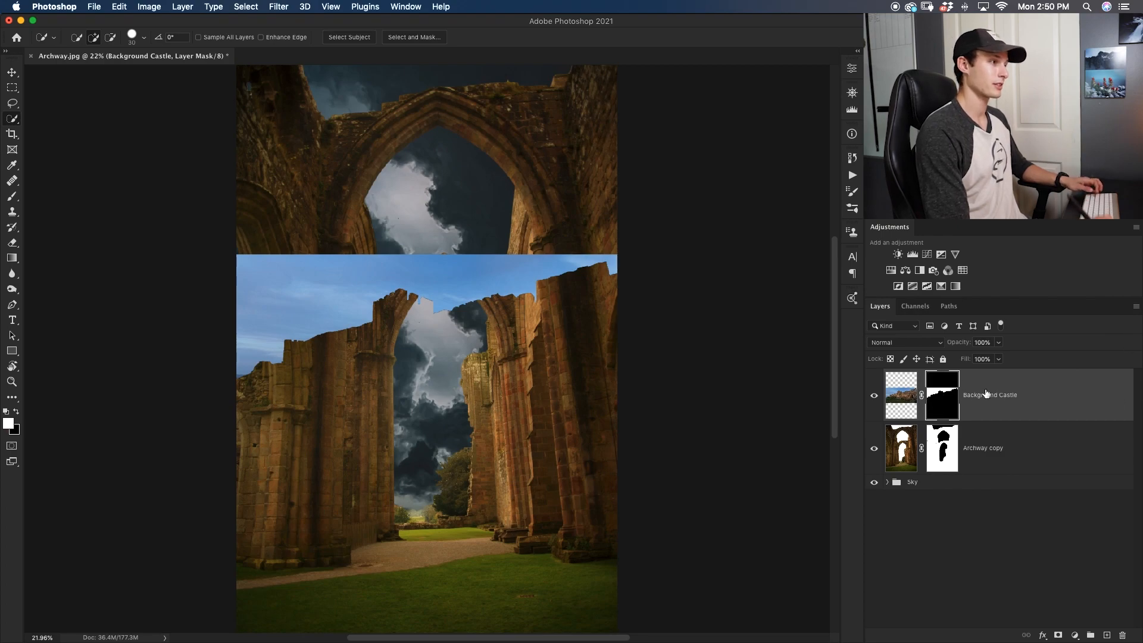
{"action": "key", "text": "super+i"}
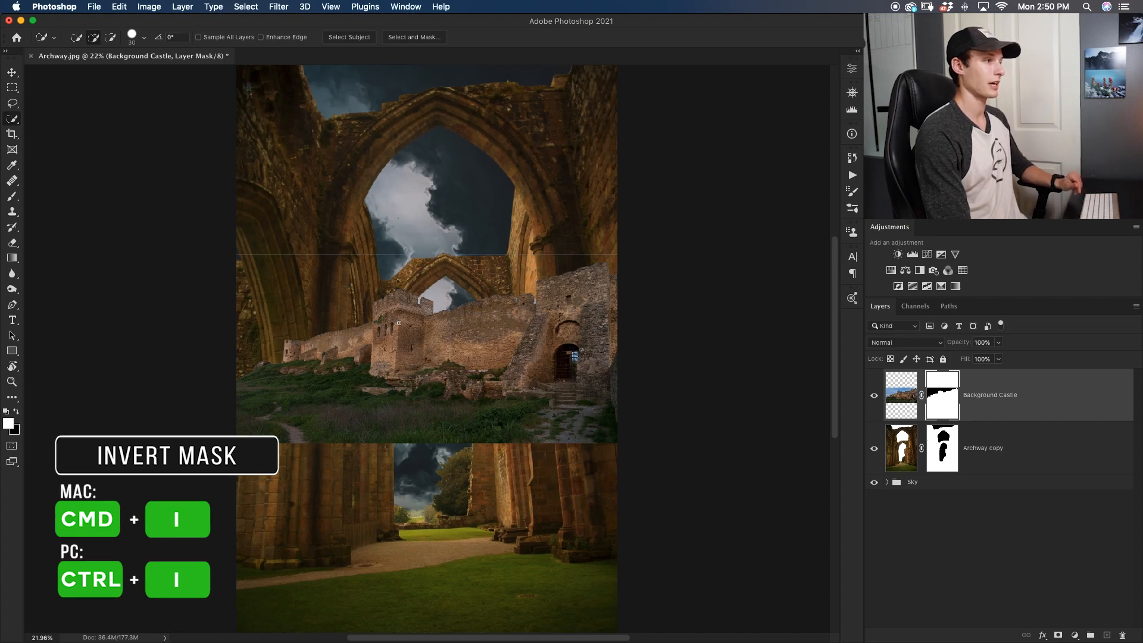
Step: Select the leftover blue sky along the castle wall and in the gate with the Magic Wand, tolerance 30 and Contiguous off
{"action": "key", "text": "super+plus"}
{"action": "key", "text": "super+plus"}
{"action": "key", "text": "super+plus"}
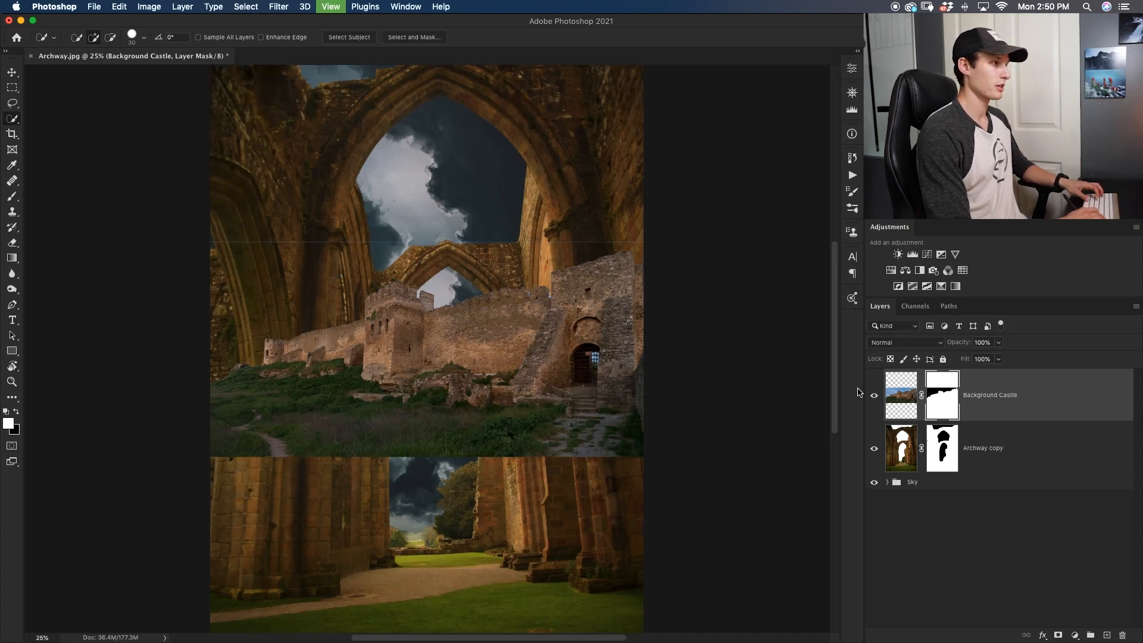
{"action": "key", "text": "super+plus"}
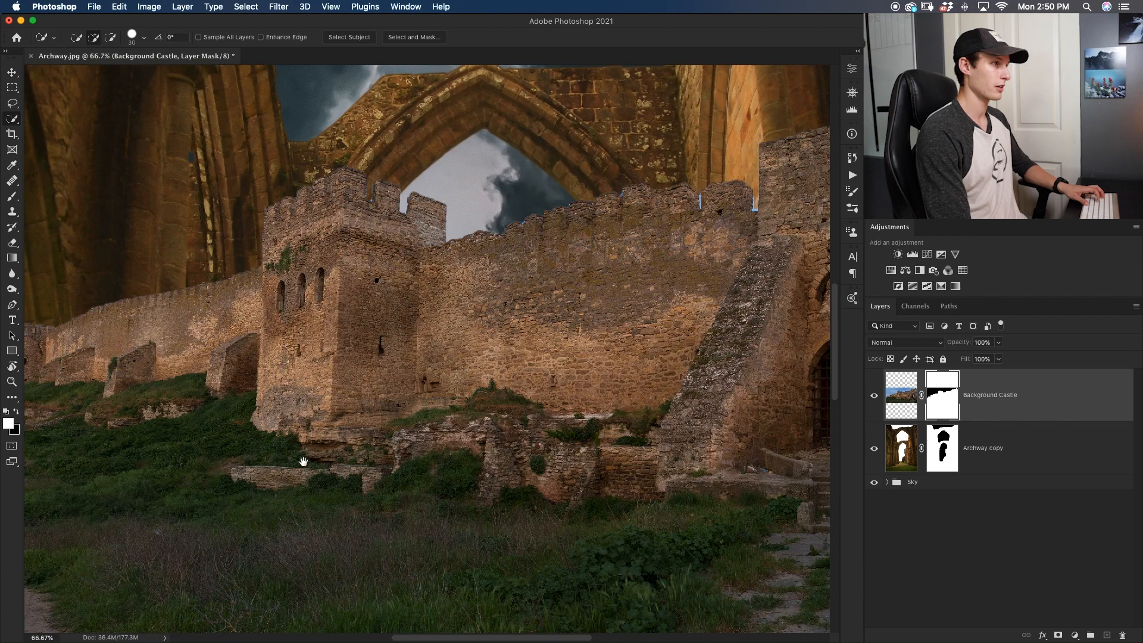
{"action": "scroll", "coordinate": [273, 464], "scroll_direction": "right", "scroll_amount": 5}
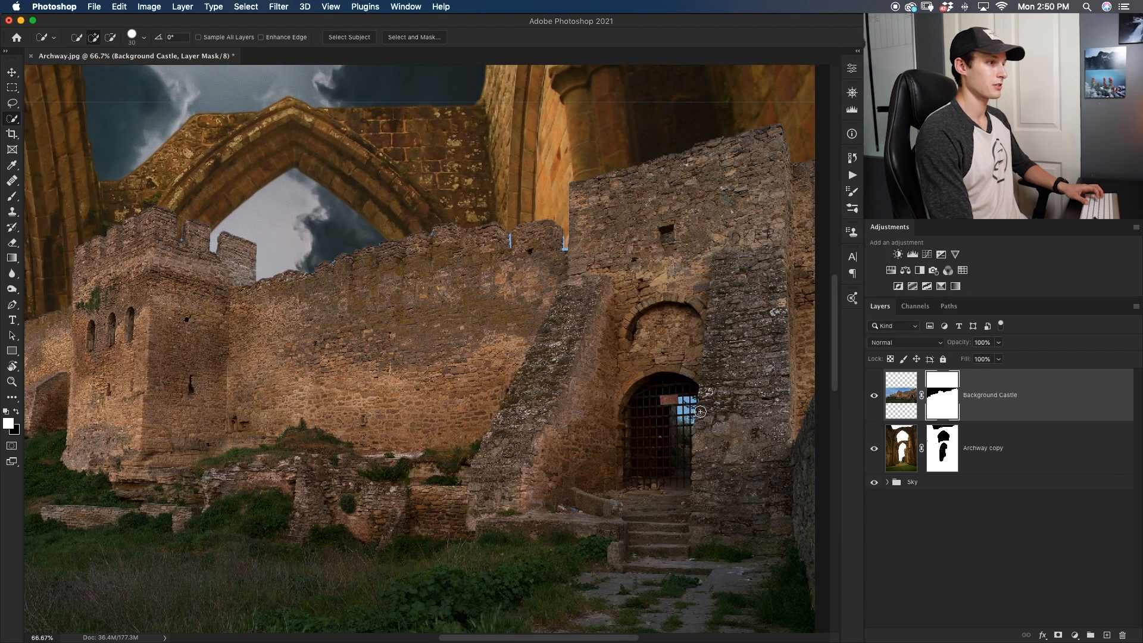
{"action": "key", "text": "super+minus"}
{"action": "key", "text": "super+plus"}
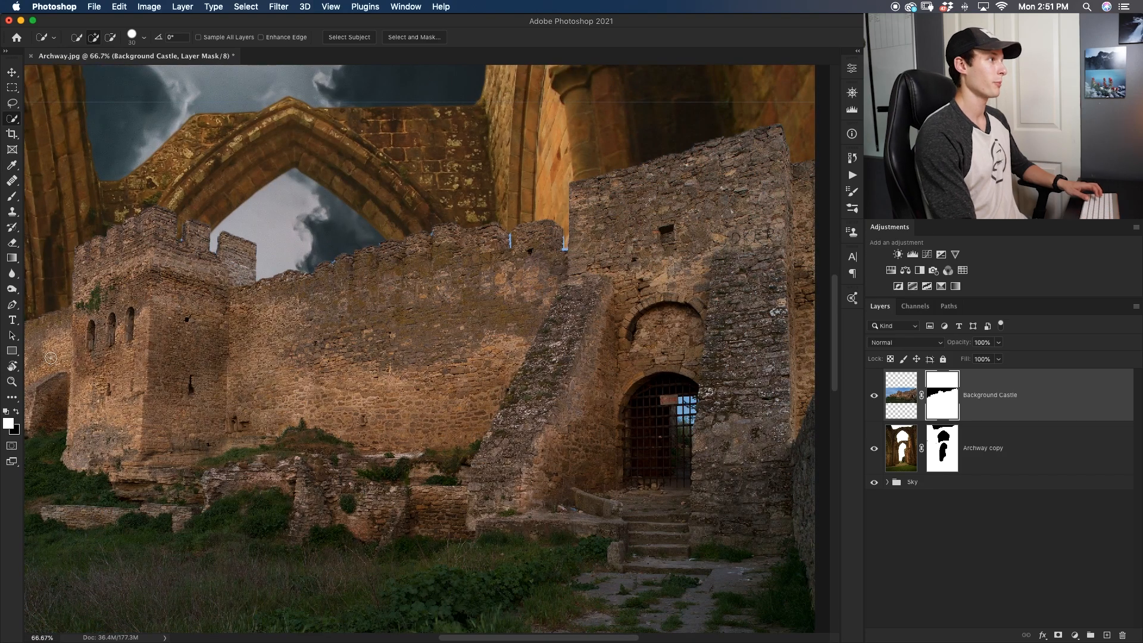
{"action": "right_click", "coordinate": [14, 122]}
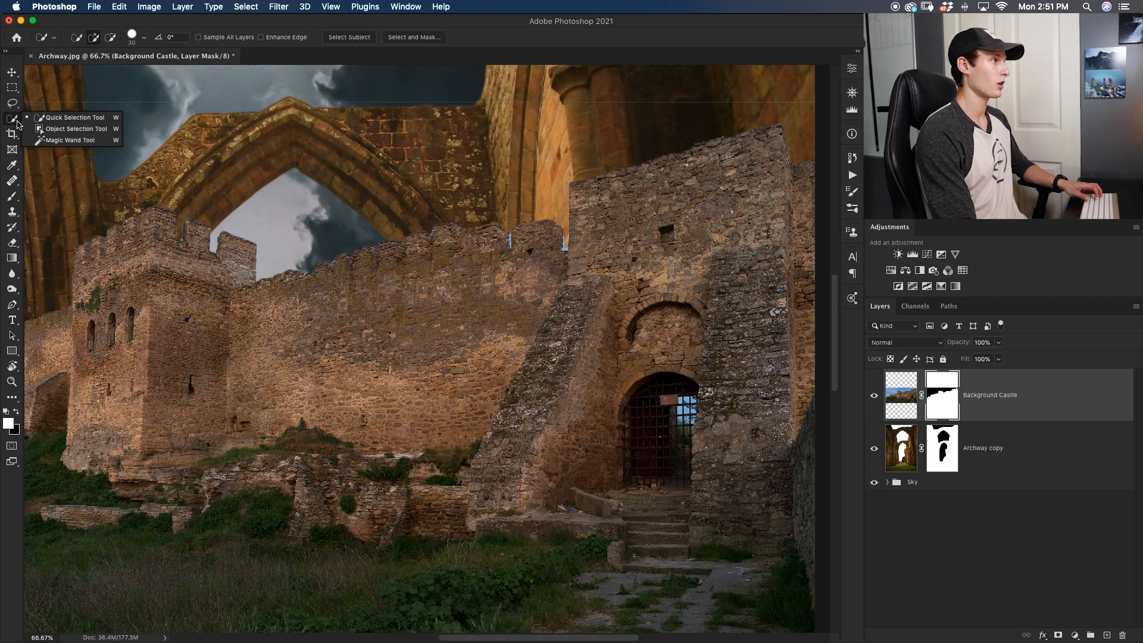
{"action": "left_click", "coordinate": [104, 142]}
{"action": "key", "text": "super+plus"}
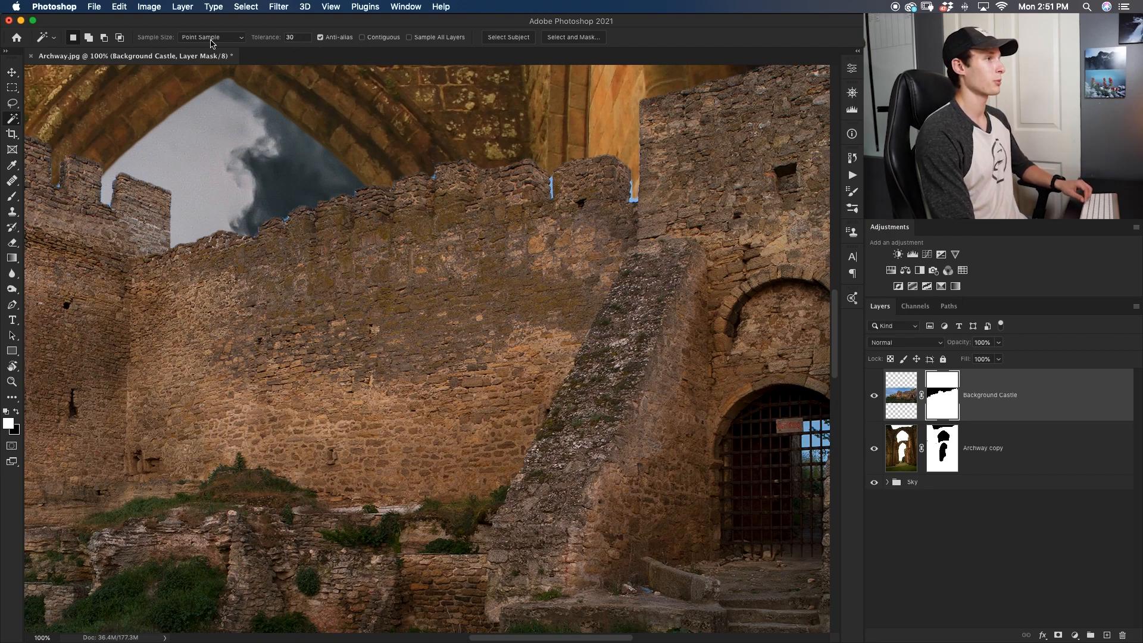
{"action": "scroll", "coordinate": [733, 407], "scroll_direction": "right", "scroll_amount": 5}
{"action": "scroll", "coordinate": [733, 407], "scroll_direction": "down", "scroll_amount": 3}
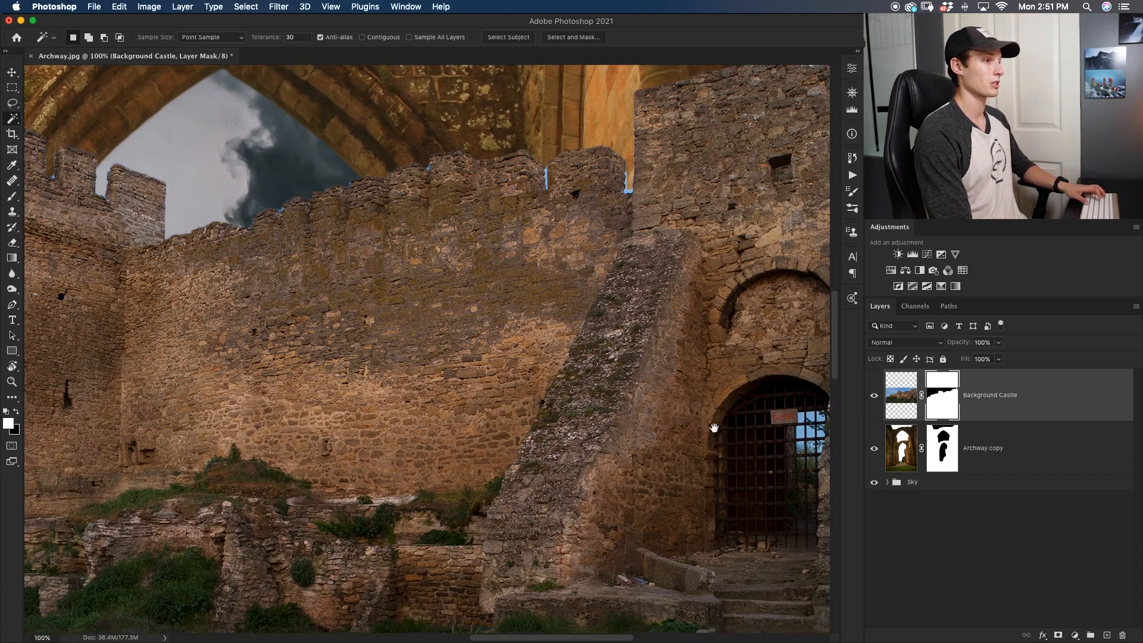
{"action": "left_click", "coordinate": [904, 405]}
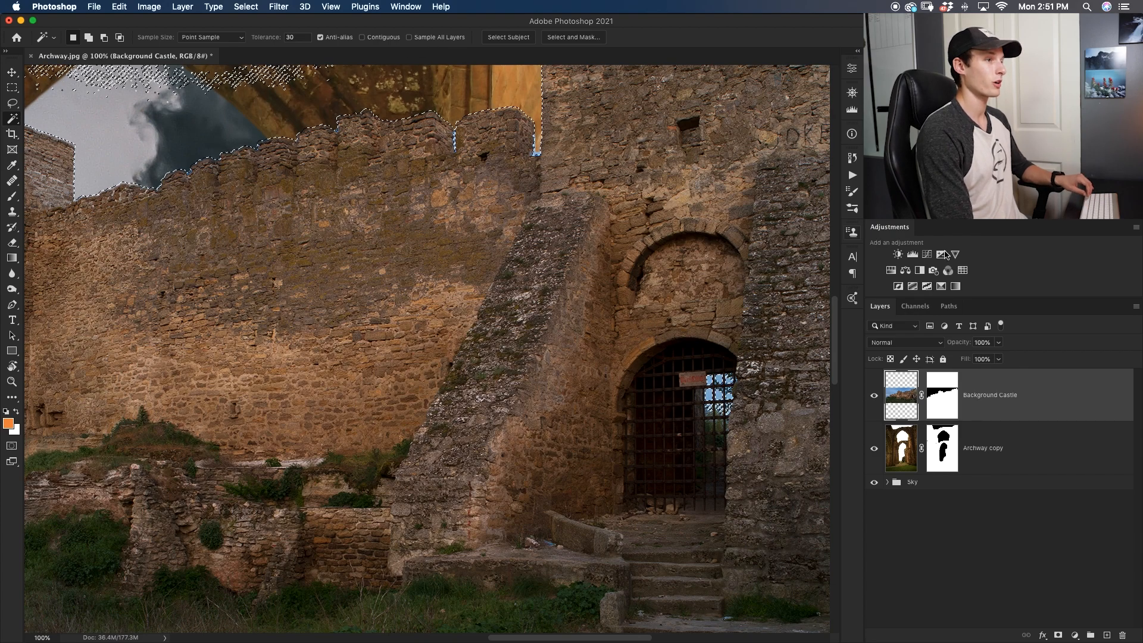
Step: Hide the selected blue areas by filling them with black on the Background Castle mask, and clear the selection
{"action": "left_click", "coordinate": [947, 402]}
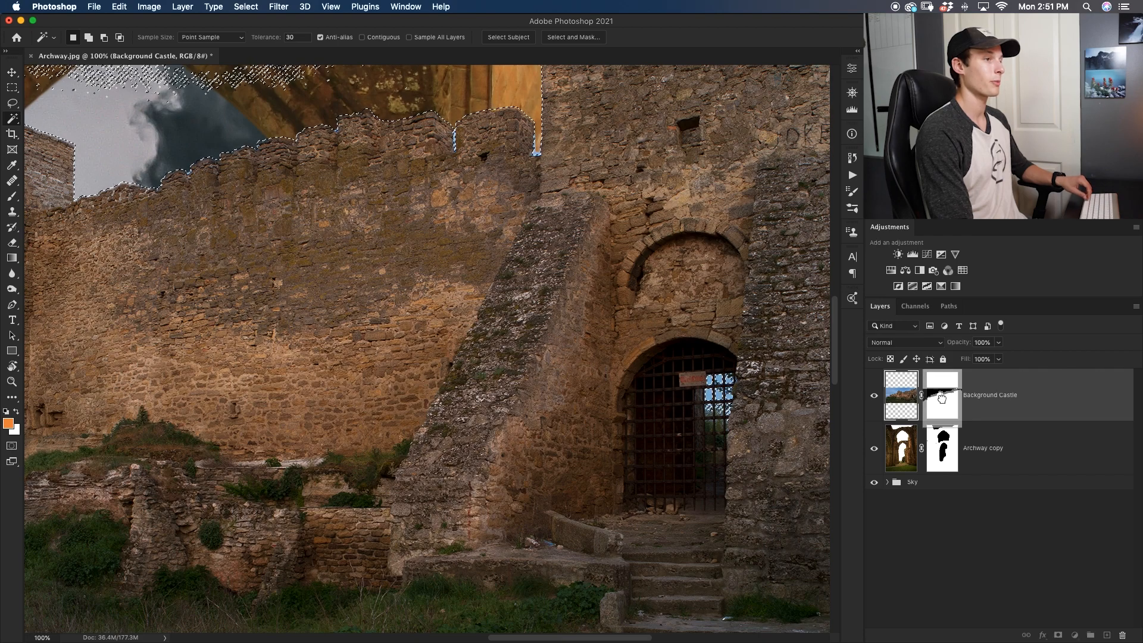
{"action": "left_click", "coordinate": [17, 412]}
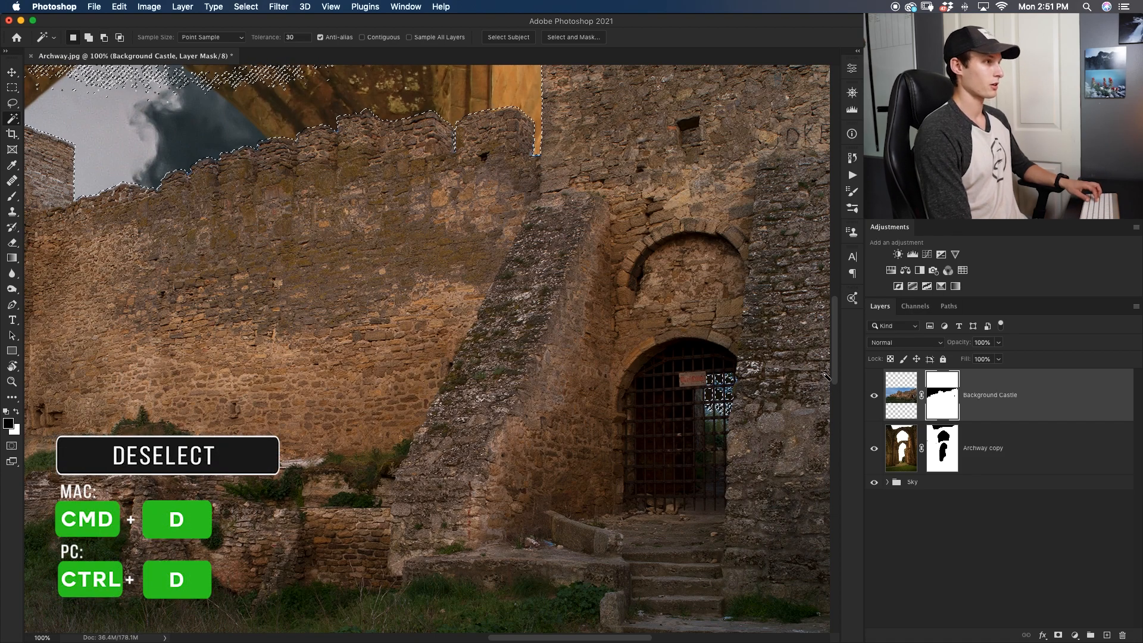
{"action": "key", "text": "super+d"}
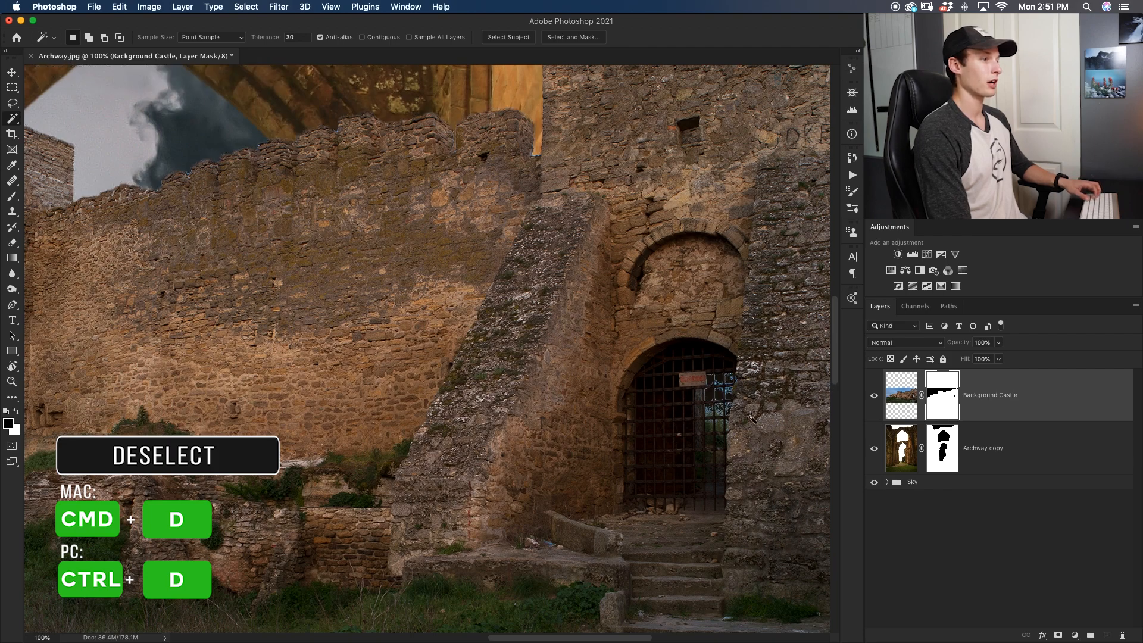
Step: Refine the Background Castle mask in Select and Mask with Shift Edge -20%, output to a new layer with layer mask
{"action": "key", "text": "super+minus"}
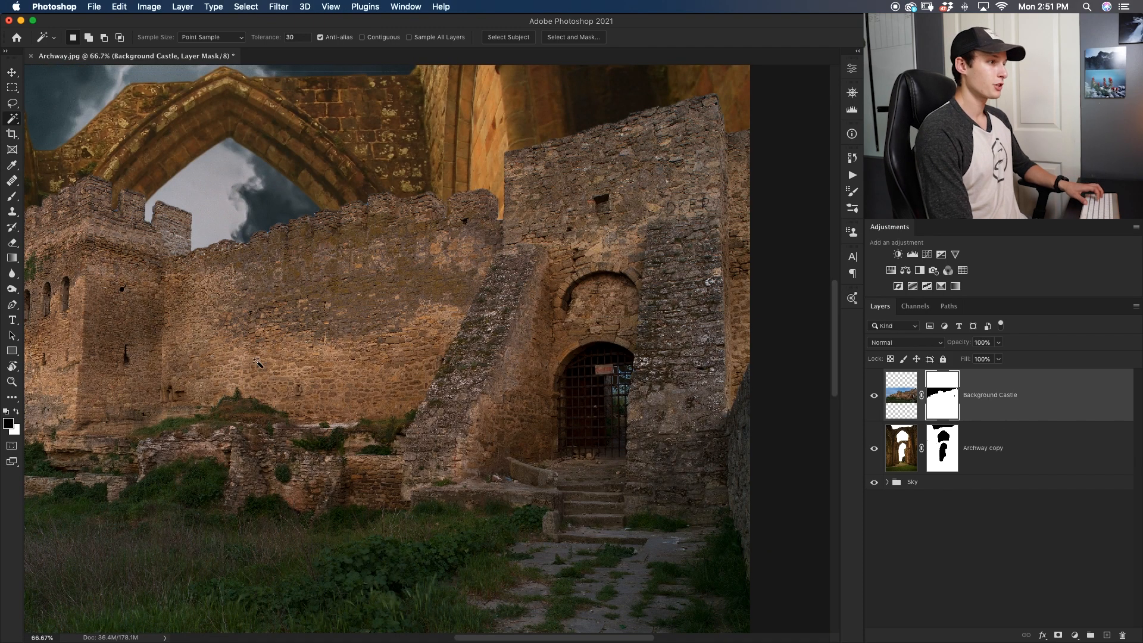
{"action": "scroll", "coordinate": [485, 383], "scroll_direction": "up", "scroll_amount": 3}
{"action": "scroll", "coordinate": [484, 382], "scroll_direction": "left", "scroll_amount": 3}
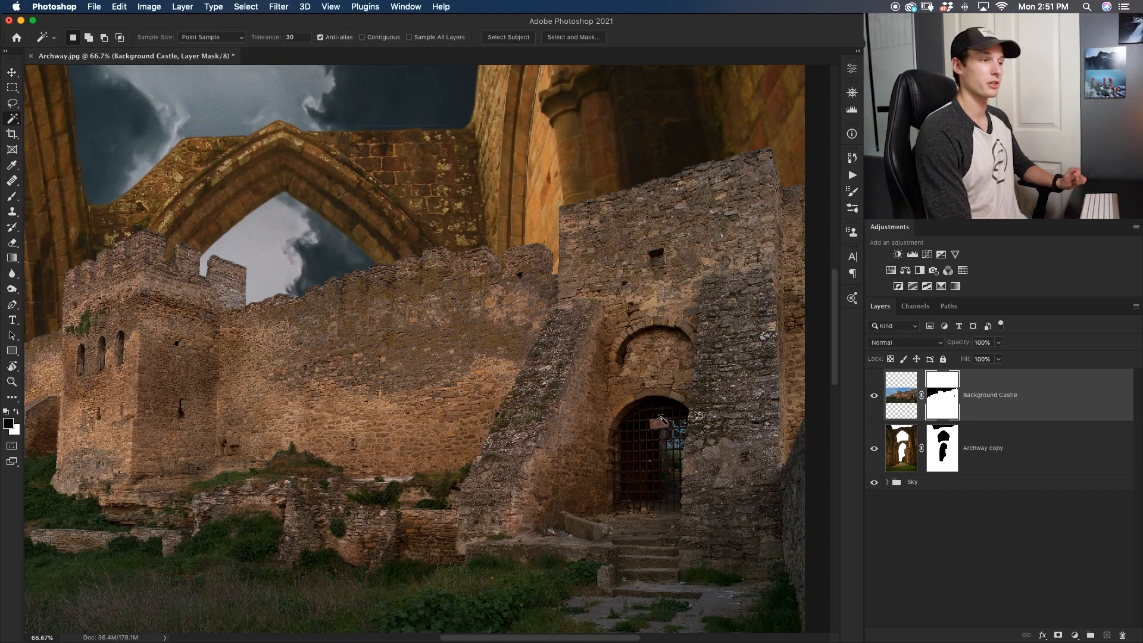
{"action": "double_click", "coordinate": [945, 408]}
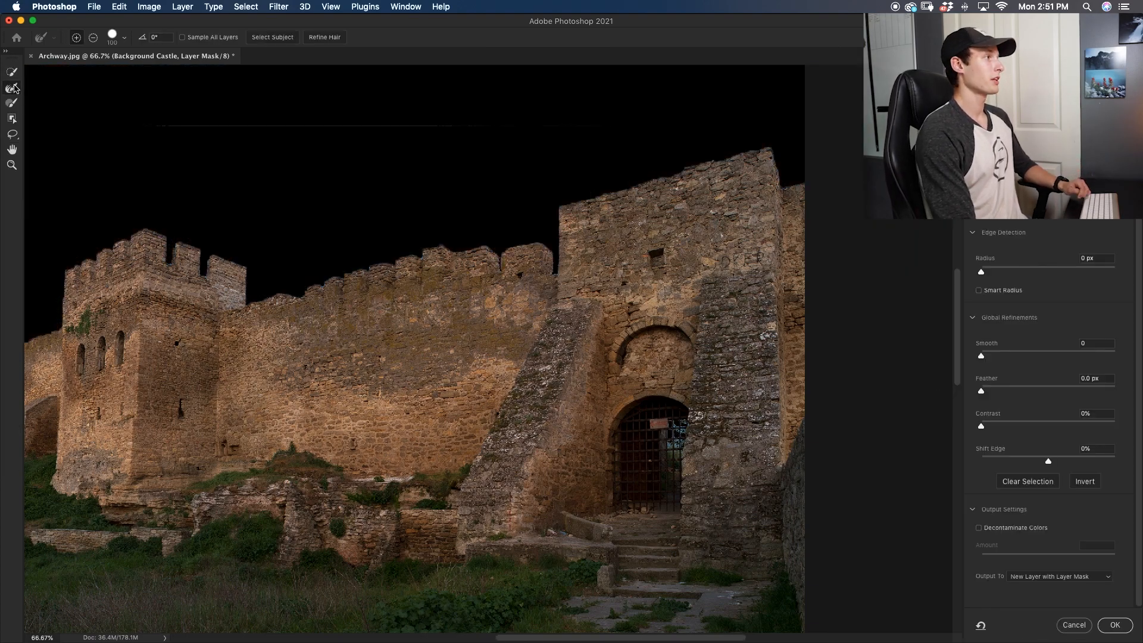
{"action": "left_click", "coordinate": [11, 89]}
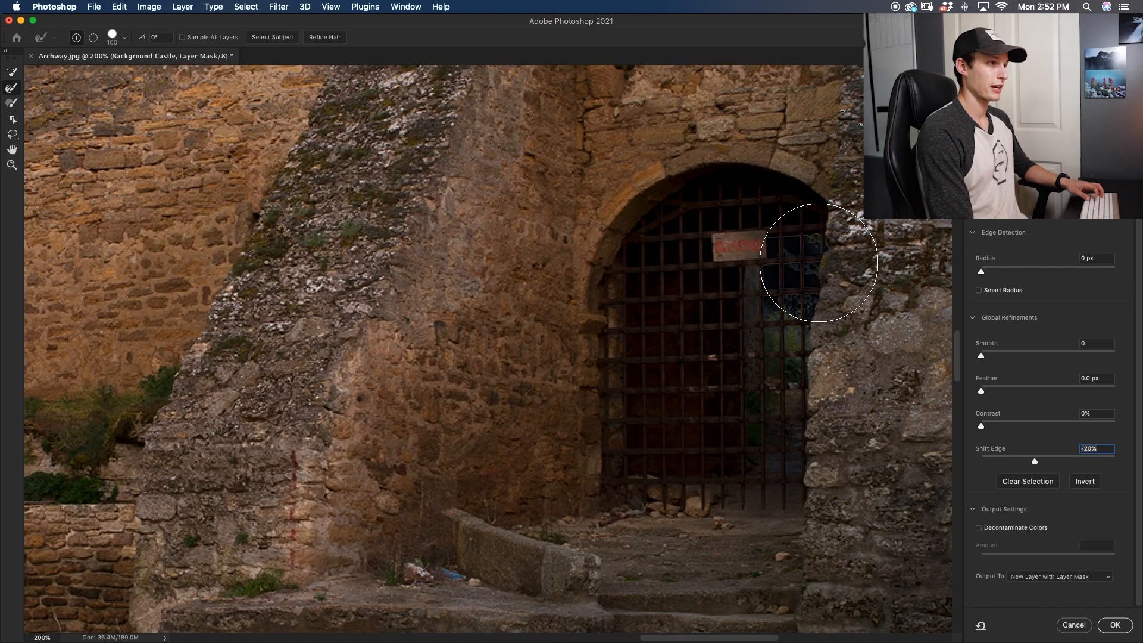
{"action": "key", "text": "super+0"}
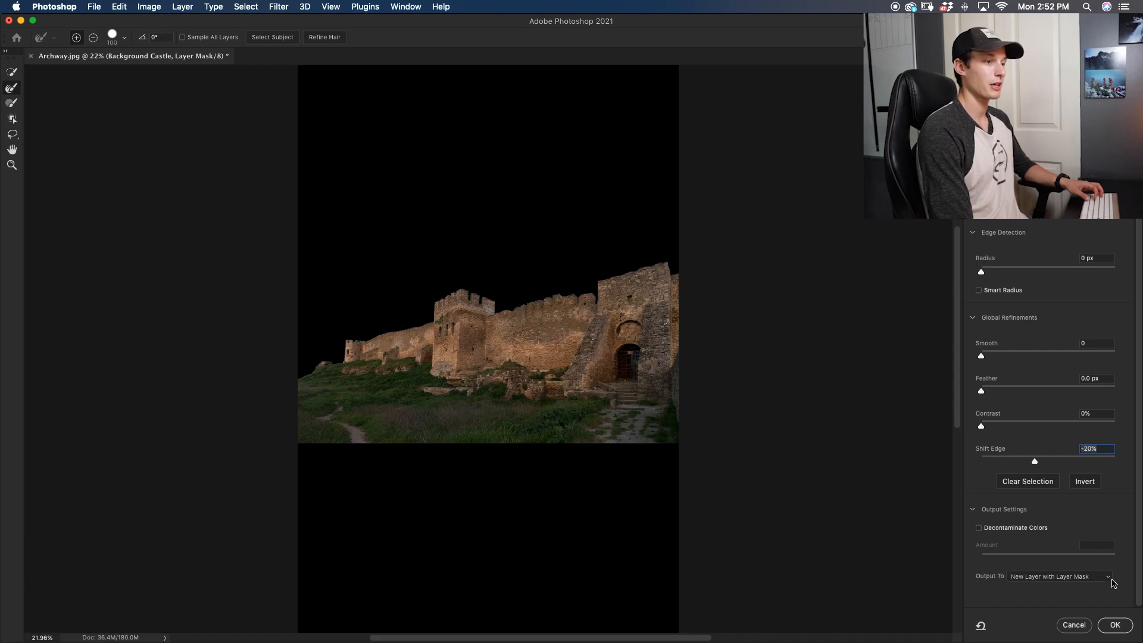
{"action": "left_click", "coordinate": [1115, 626]}
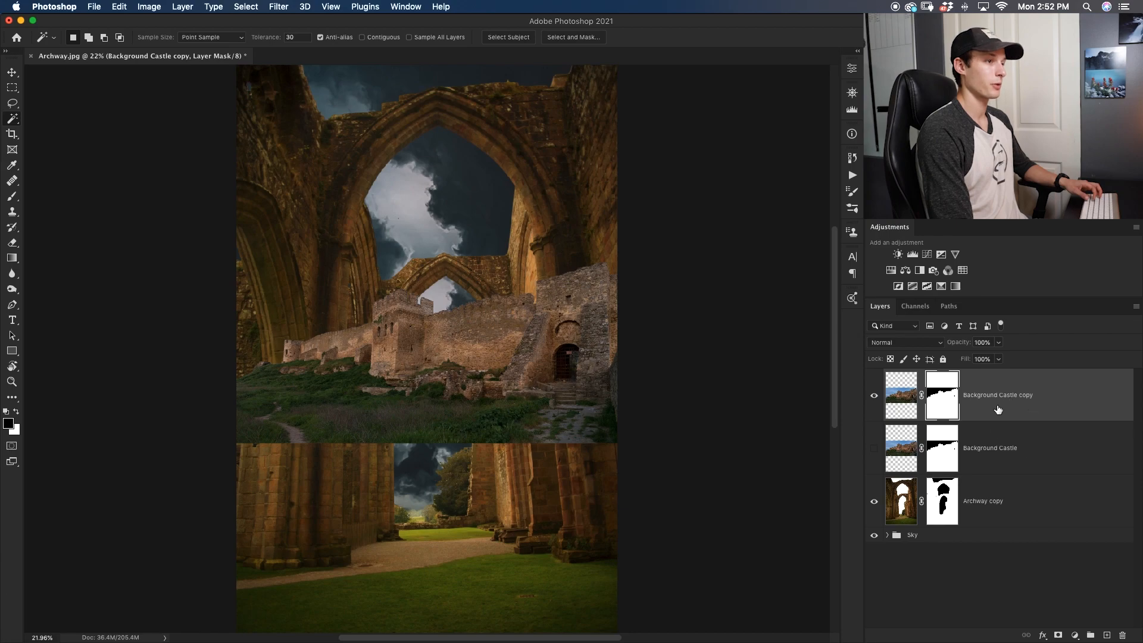
Step: Delete the original hidden Background Castle layer and move the refined castle layer beneath Archway copy
{"action": "left_click", "coordinate": [1065, 457]}
{"action": "key", "text": "Delete"}
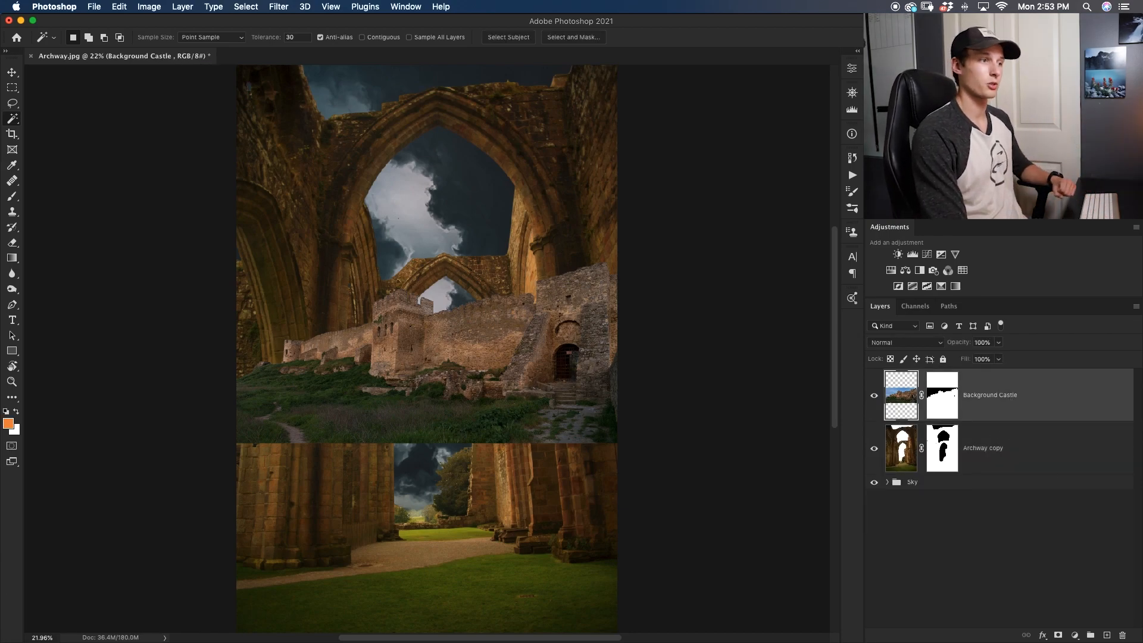
{"action": "key", "text": "super+bracketleft"}
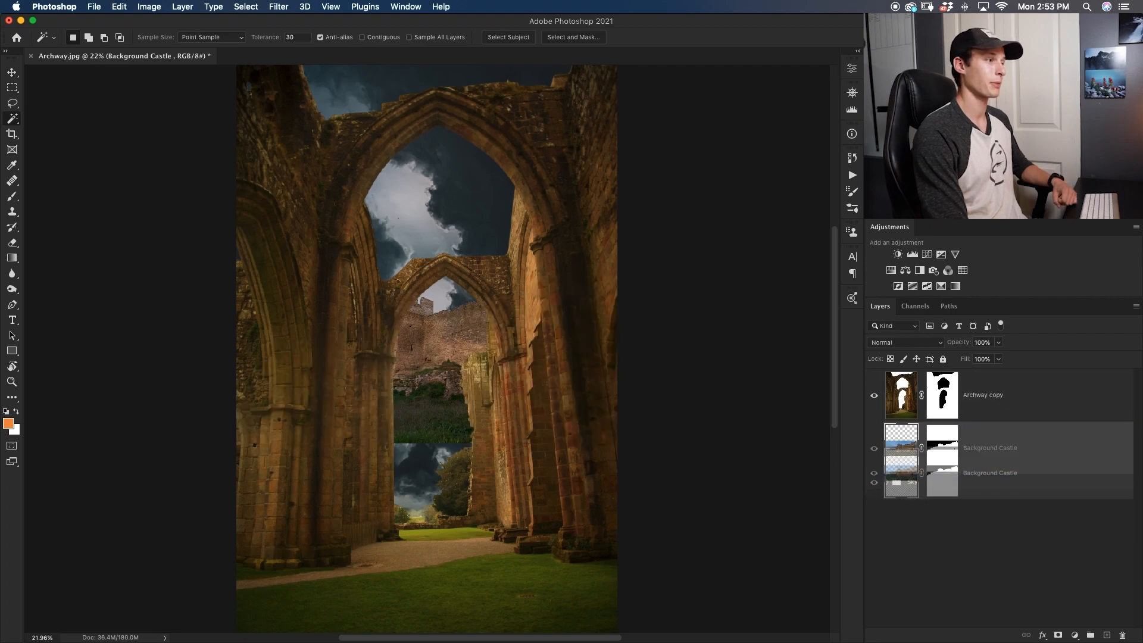
Step: Move the castle down behind the archway, flip it horizontally and position its tower inside the lower arch opening
{"action": "key", "text": "v"}
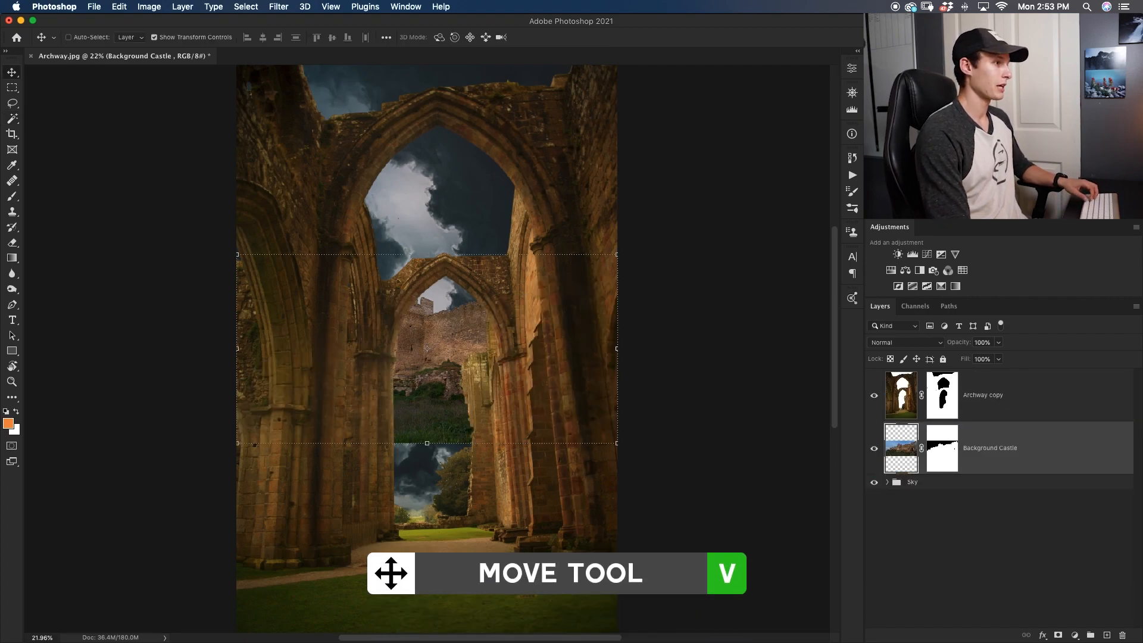
{"action": "left_click_drag", "start_coordinate": [524, 295], "coordinate": [522, 412]}
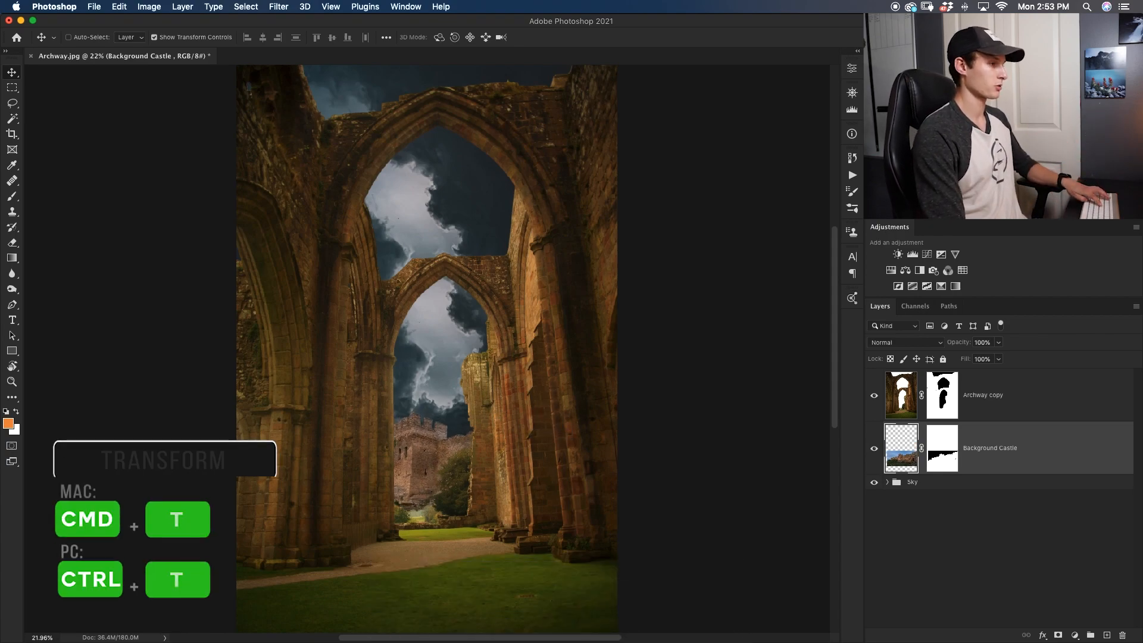
{"action": "key", "text": "super+t"}
{"action": "right_click", "coordinate": [427, 381]}
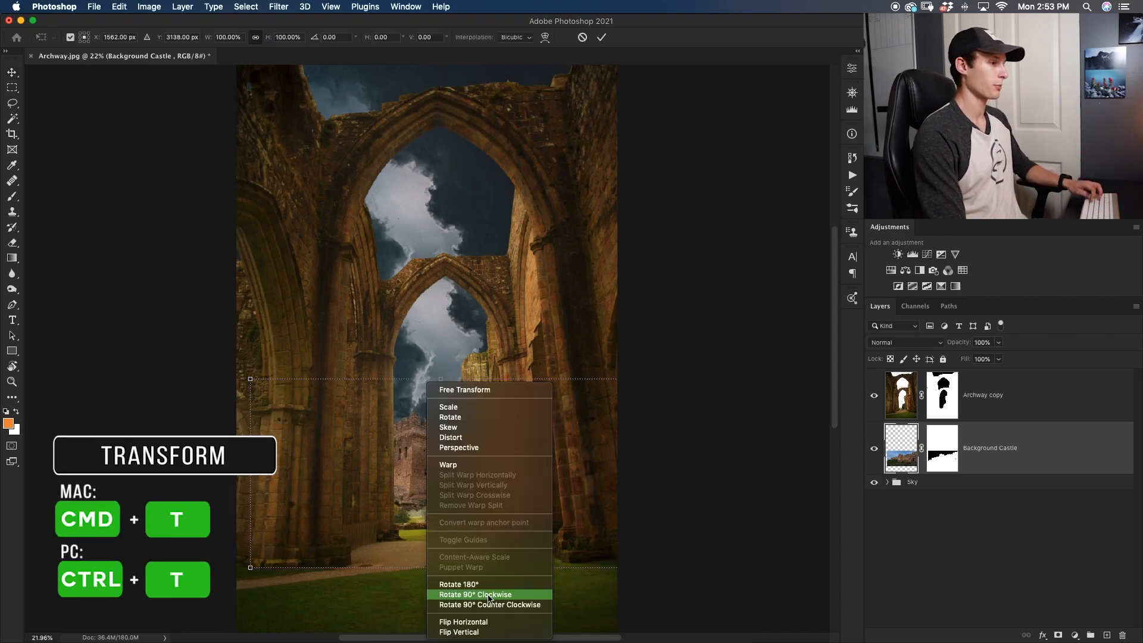
{"action": "left_click", "coordinate": [480, 623]}
{"action": "left_click_drag", "start_coordinate": [518, 497], "coordinate": [464, 496]}
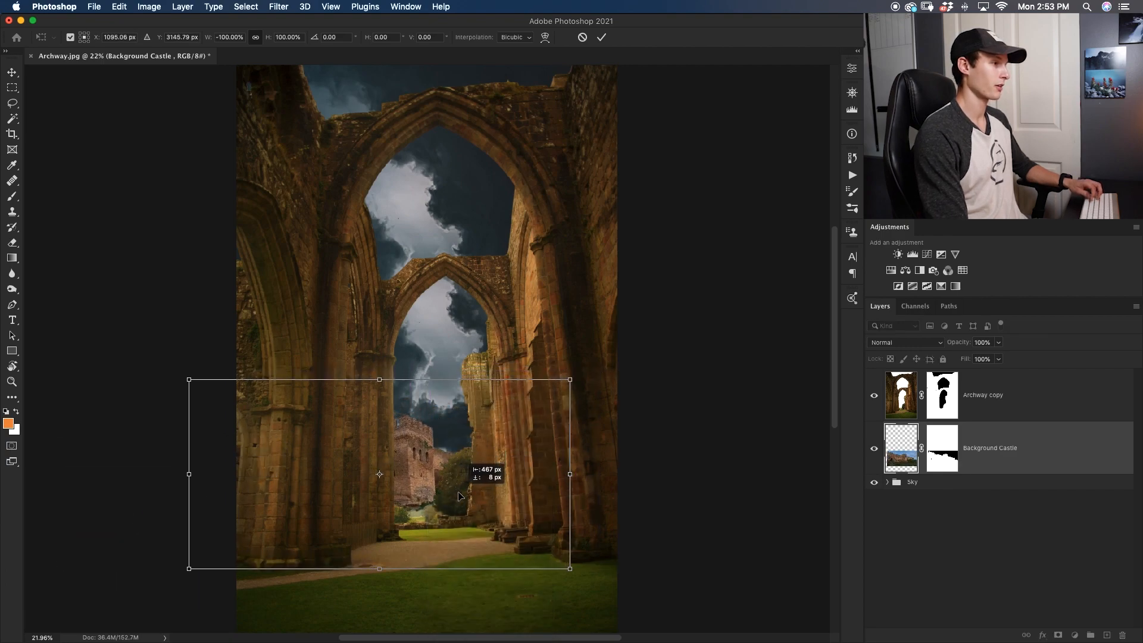
{"action": "key", "text": "Return"}
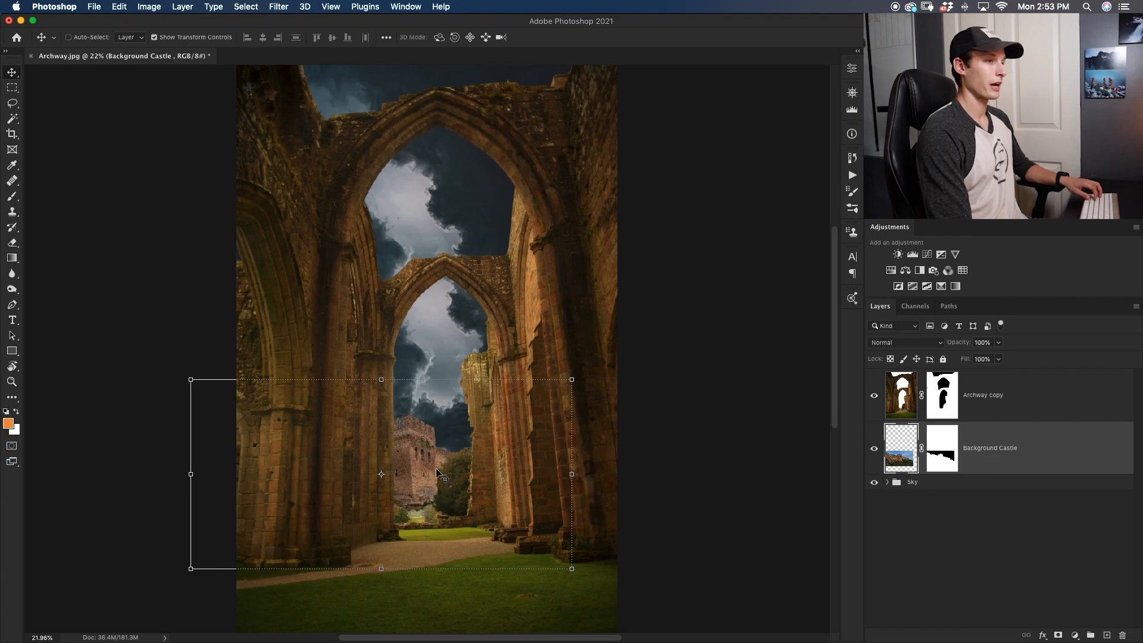
Step: Quick-select the trees and bushes inside the lower arch and fill them with black on the Archway copy mask
{"action": "left_click", "coordinate": [948, 412]}
{"action": "key", "text": "b"}
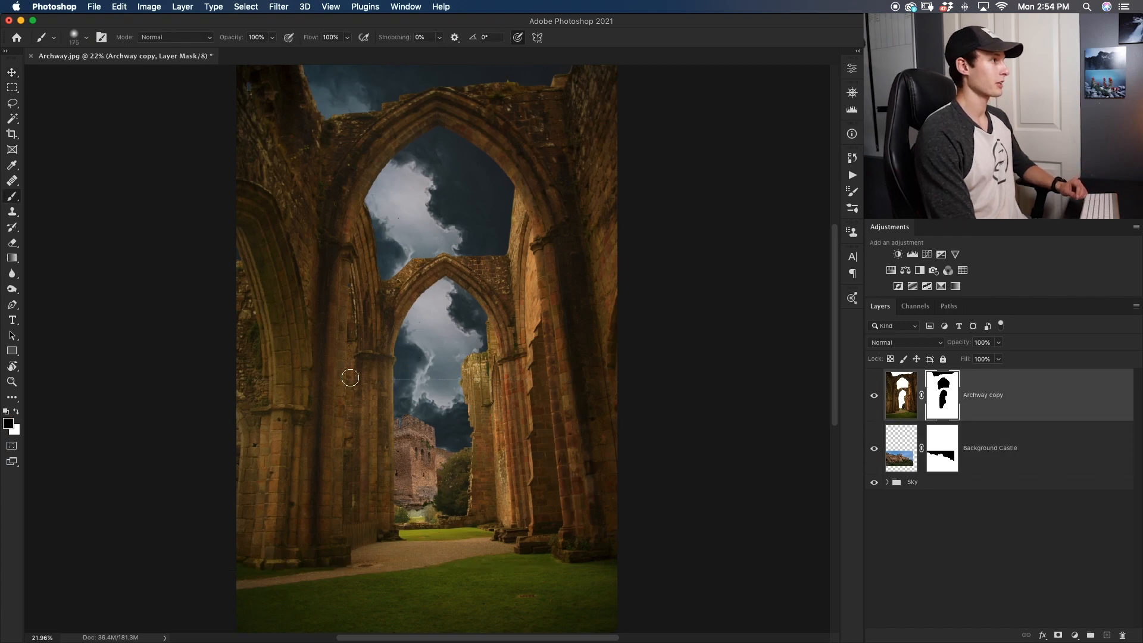
{"action": "left_click_drag", "start_coordinate": [13, 122], "coordinate": [62, 127]}
{"action": "key", "text": "super+equal"}
{"action": "key", "text": "super+equal"}
{"action": "key", "text": "super+equal"}
{"action": "key", "text": "super+equal"}
{"action": "left_click_drag", "start_coordinate": [681, 440], "coordinate": [670, 113]}
{"action": "left_click_drag", "start_coordinate": [533, 332], "coordinate": [517, 415]}
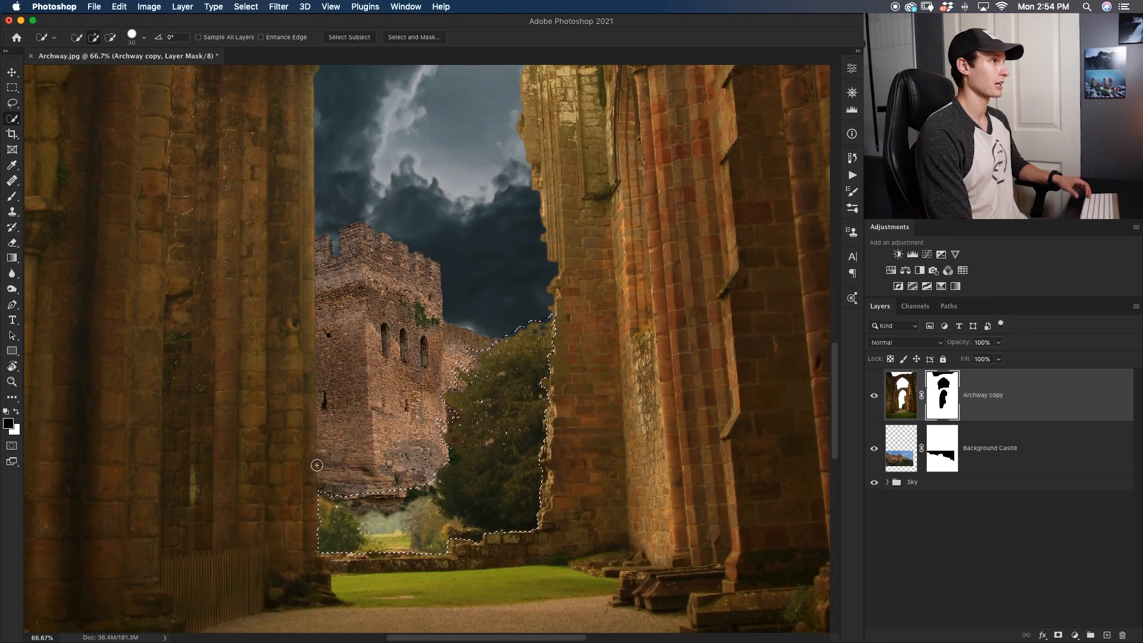
{"action": "key", "text": "alt+BackSpace"}
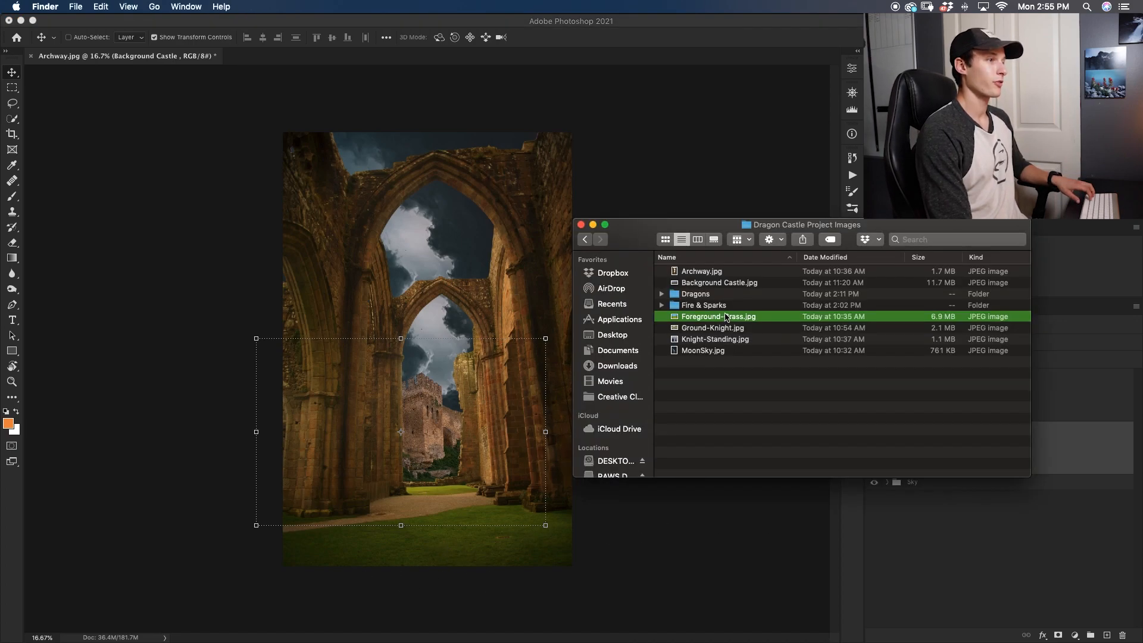
Step: Place Foreground-Grass.jpg as the top layer and copy a rectangular marquee selection of its lawn to a new layer
{"action": "left_click_drag", "start_coordinate": [752, 319], "coordinate": [621, 417]}
{"action": "left_click_drag", "start_coordinate": [974, 456], "coordinate": [939, 378]}
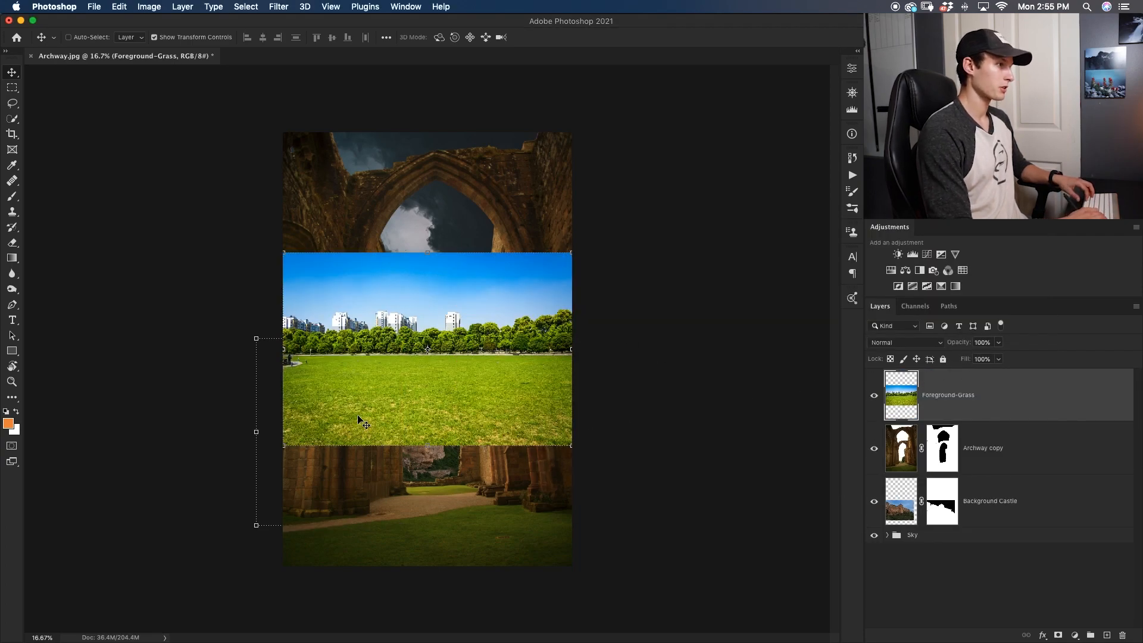
{"action": "key", "text": "super+equal"}
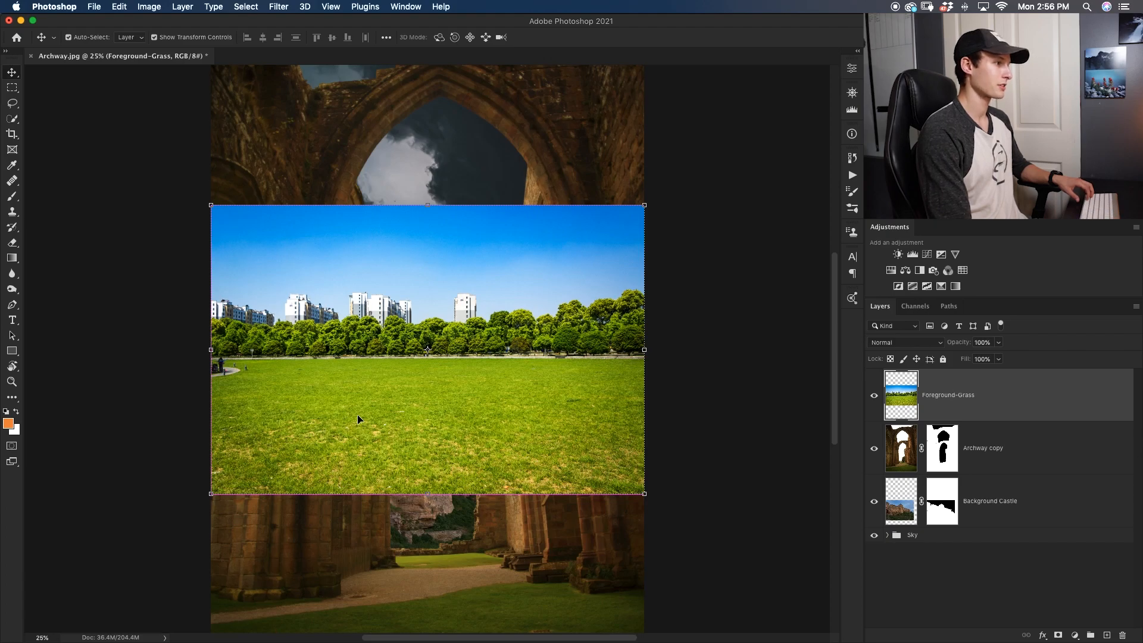
{"action": "key", "text": "super+equal"}
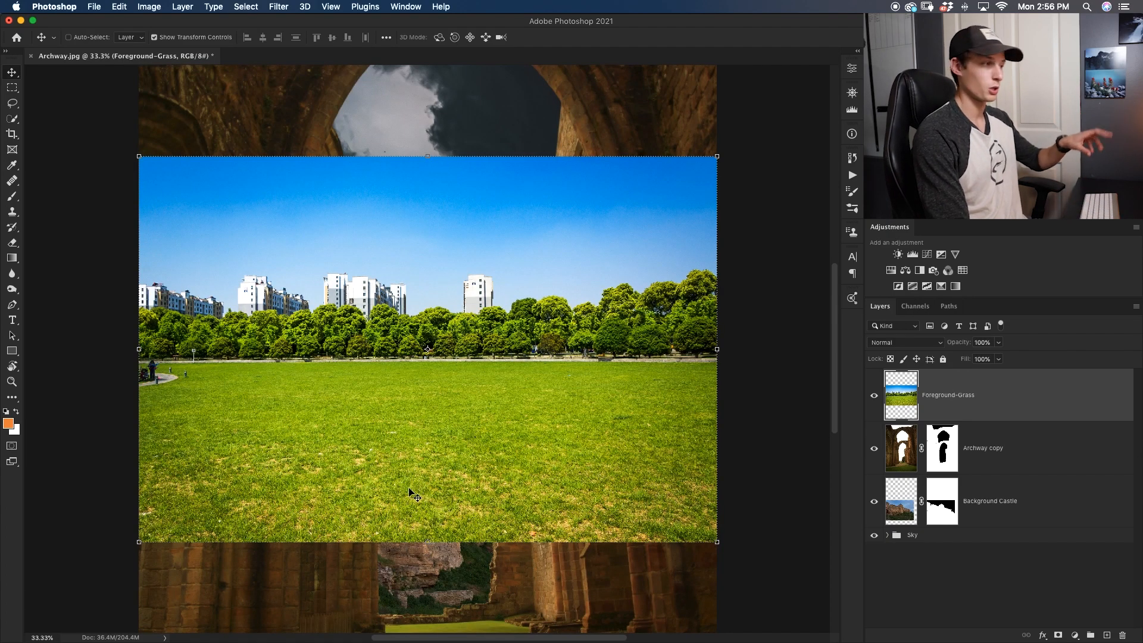
{"action": "key", "text": "m"}
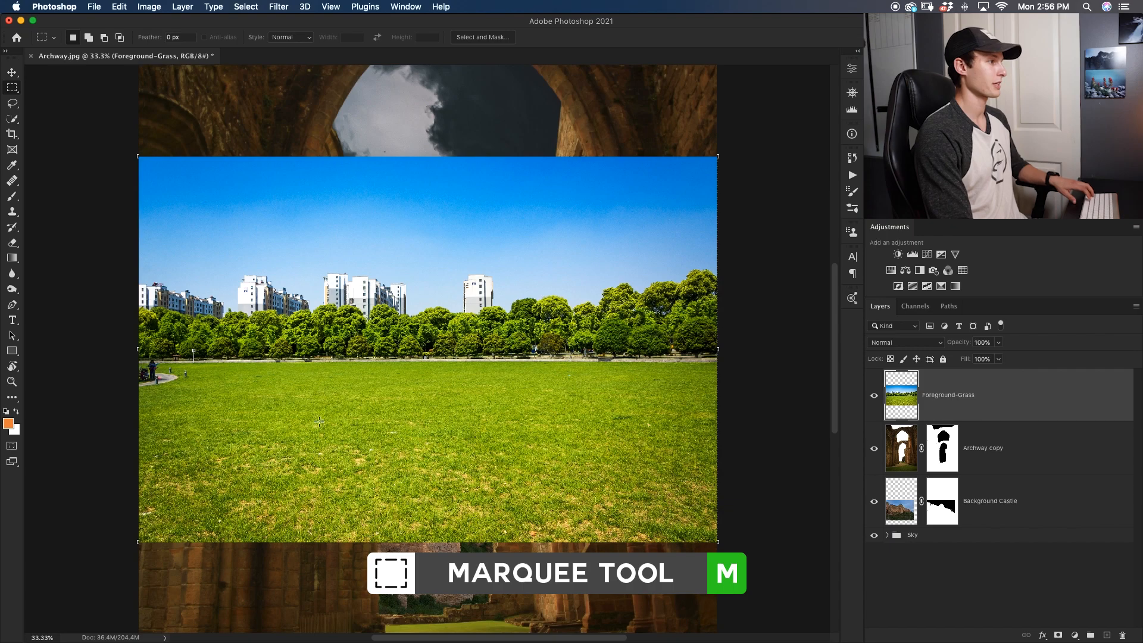
{"action": "left_click_drag", "start_coordinate": [190, 364], "coordinate": [719, 545]}
{"action": "key", "text": "super+minus"}
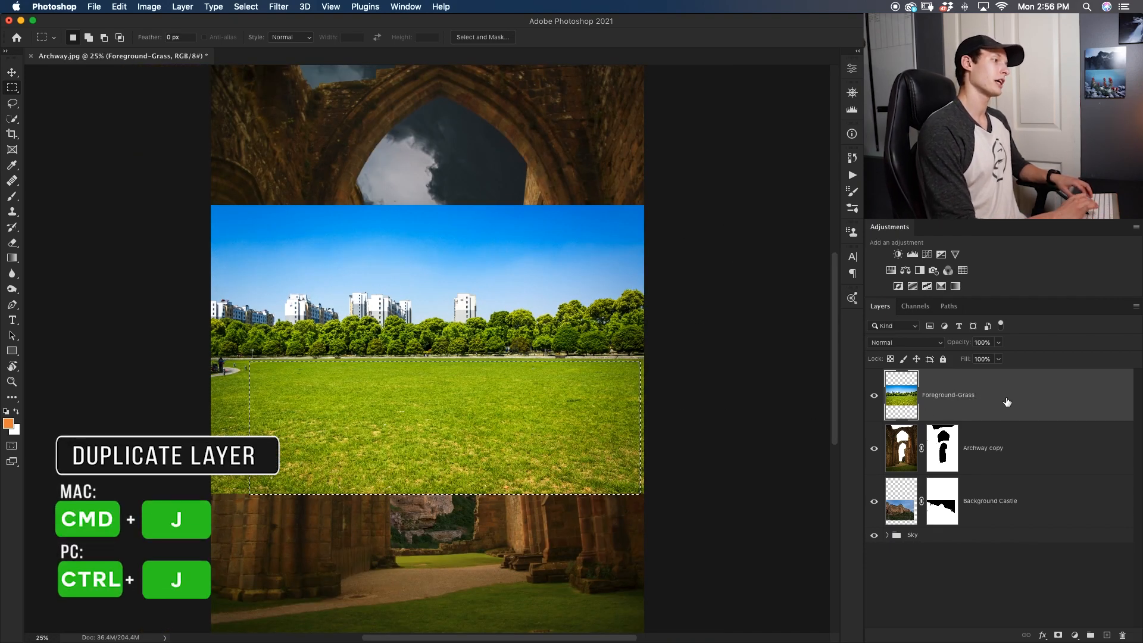
{"action": "key", "text": "super+j"}
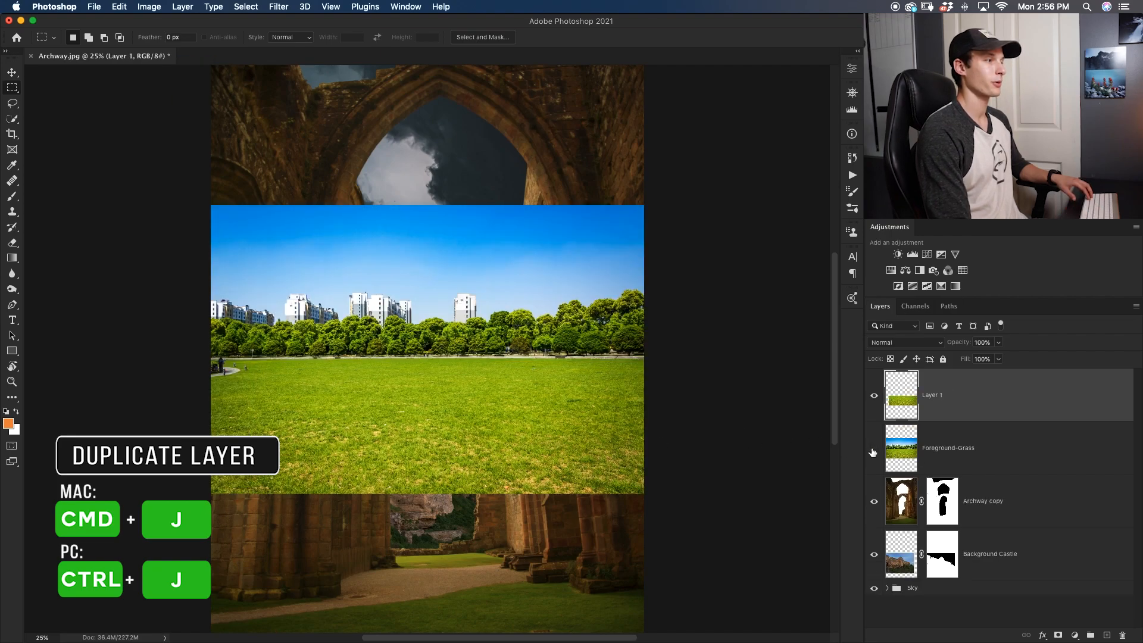
Step: Delete the original Foreground-Grass layer and rename the copied lawn layer Grass
{"action": "left_click", "coordinate": [872, 450]}
{"action": "left_click", "coordinate": [1026, 469]}
{"action": "key", "text": "Delete"}
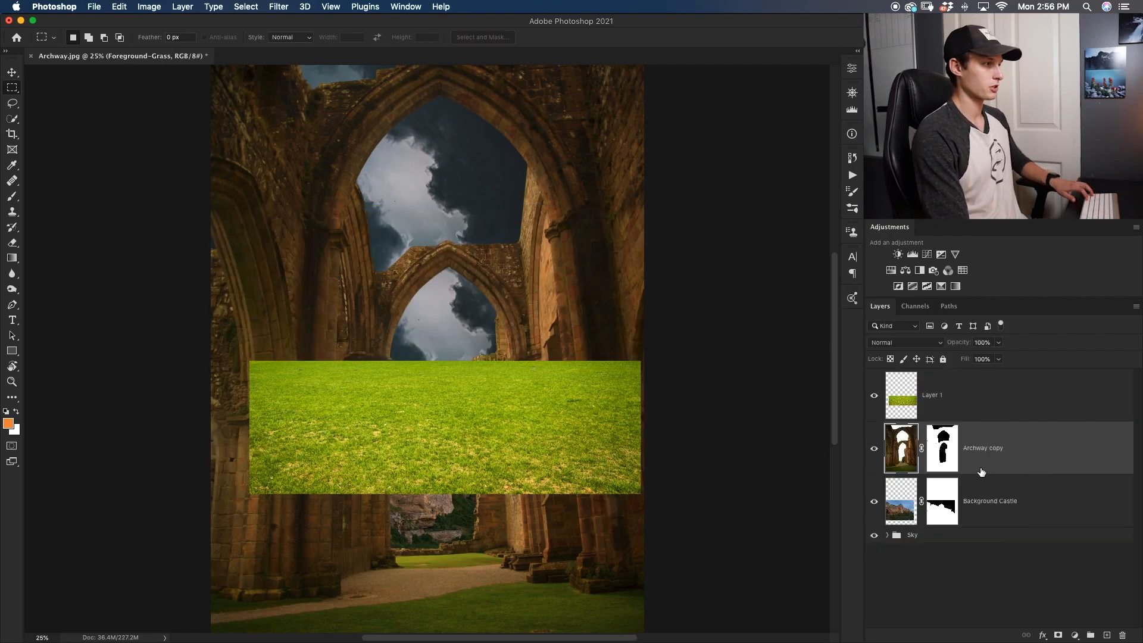
{"action": "key", "text": "v"}
{"action": "left_click", "coordinate": [934, 391]}
{"action": "double_click", "coordinate": [935, 391]}
{"action": "type", "text": "Grass"}
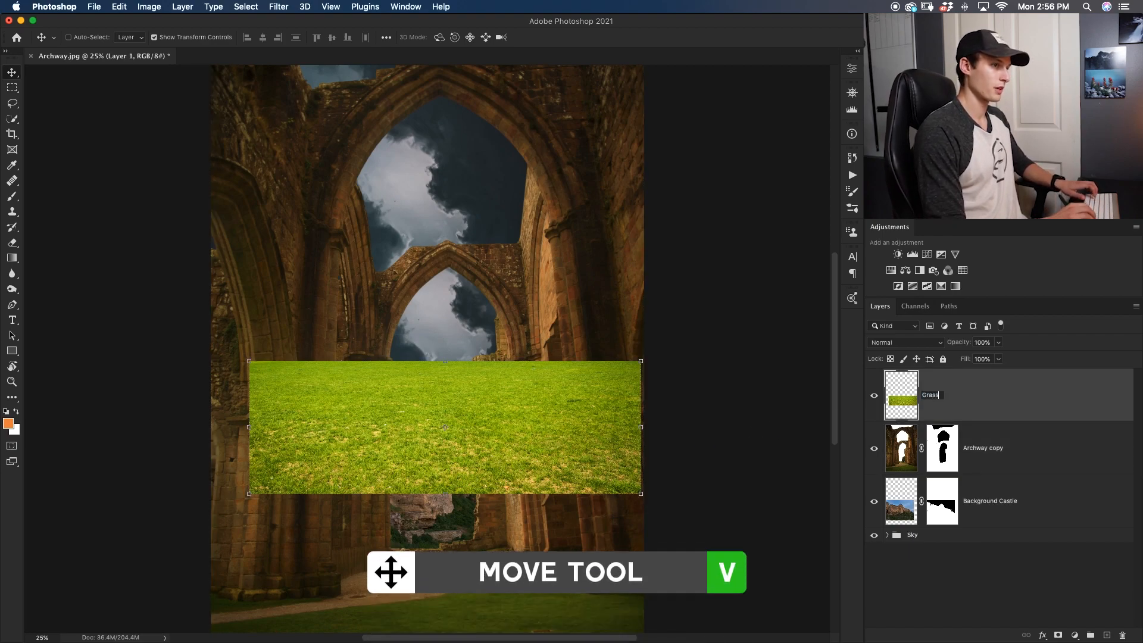
Step: Name the copied lawn layer Grass and scale it to span the full width along the bottom of the archway image
{"action": "key", "text": "Return"}
{"action": "key", "text": "super+minus"}
{"action": "left_click_drag", "start_coordinate": [492, 487], "coordinate": [540, 546]}
{"action": "key", "text": "super+plus"}
{"action": "left_click_drag", "start_coordinate": [595, 456], "coordinate": [634, 456]}
{"action": "left_click_drag", "start_coordinate": [417, 517], "coordinate": [418, 529]}
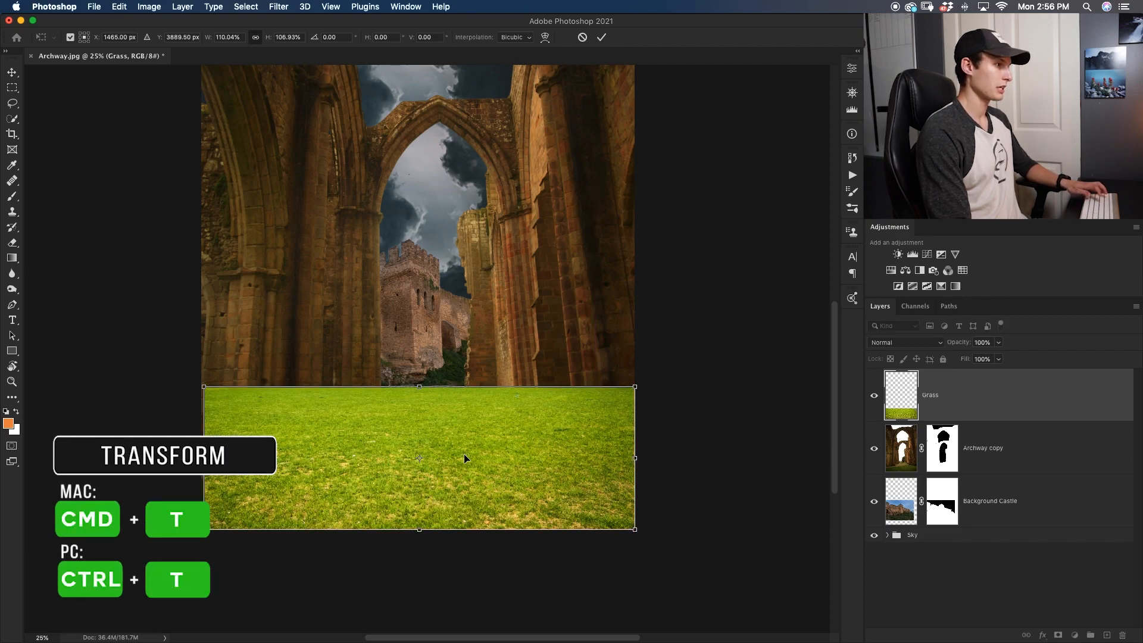
Step: Apply a perspective transform to the lawn, narrowing its far edge and stretching its near edge well beyond the canvas sides
{"action": "right_click", "coordinate": [495, 448]}
{"action": "left_click", "coordinate": [550, 446]}
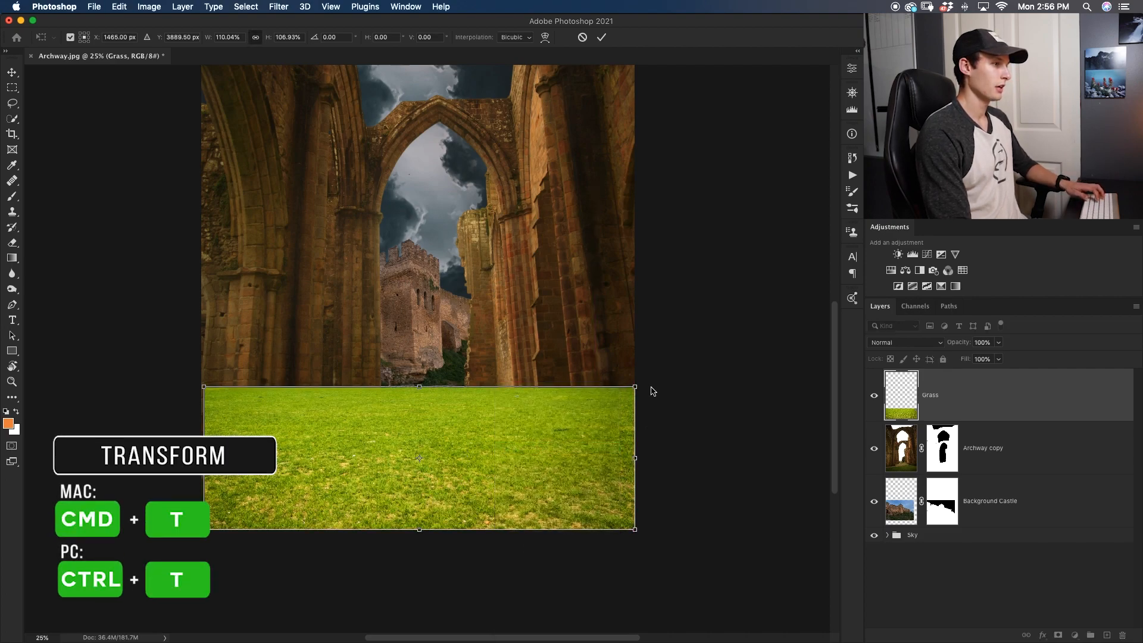
{"action": "left_click_drag", "start_coordinate": [635, 388], "coordinate": [597, 387]}
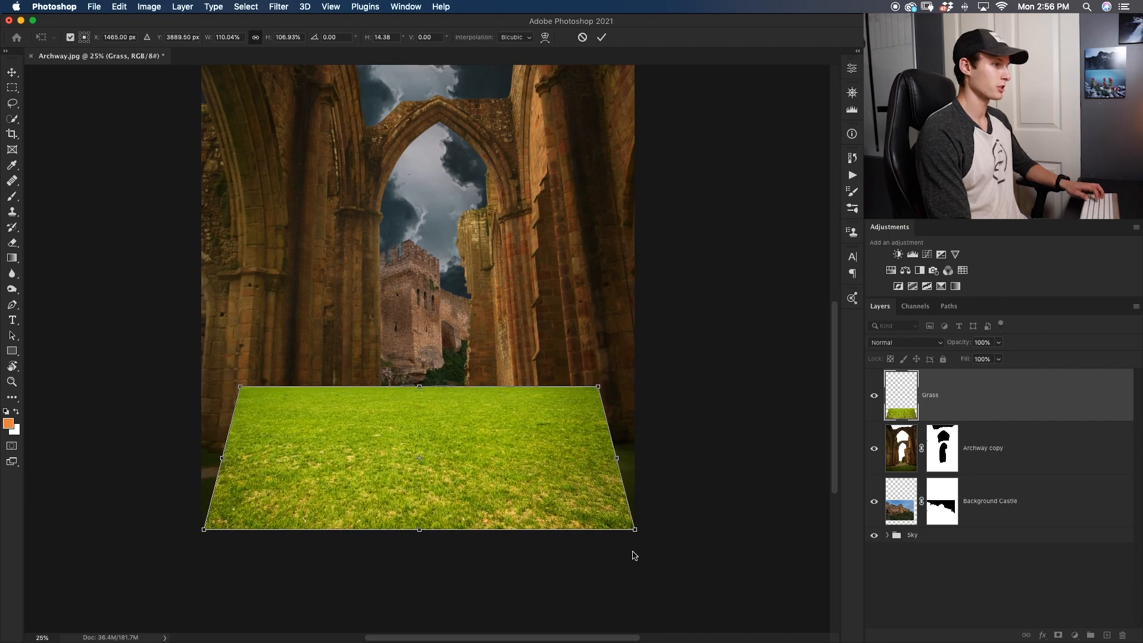
{"action": "left_click_drag", "start_coordinate": [635, 530], "coordinate": [716, 530]}
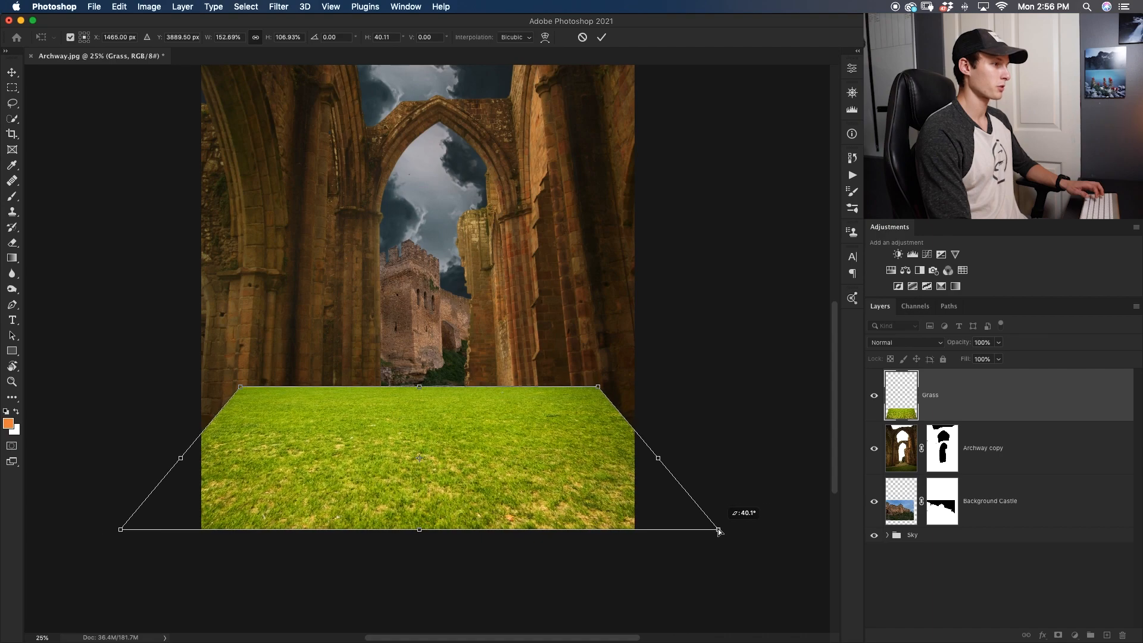
Step: Lower the transformed lawn to just below the pillar bases, widen it evenly on both sides and apply the transform
{"action": "left_click_drag", "start_coordinate": [583, 438], "coordinate": [573, 467]}
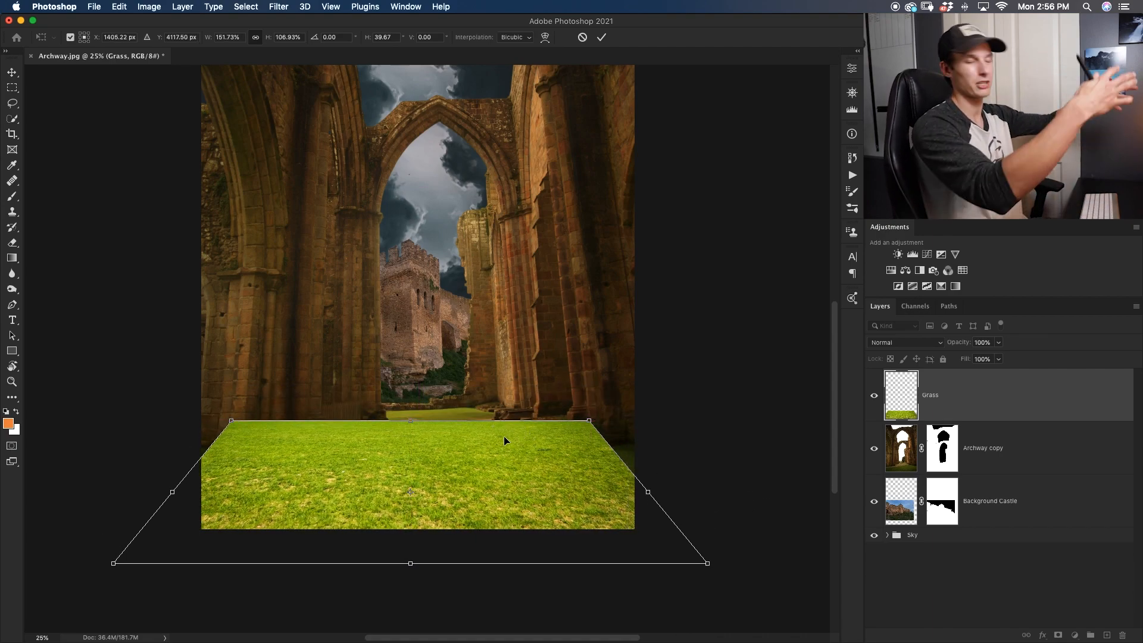
{"action": "left_click_drag", "start_coordinate": [648, 492], "coordinate": [685, 491]}
{"action": "left_click_drag", "start_coordinate": [163, 492], "coordinate": [145, 491]}
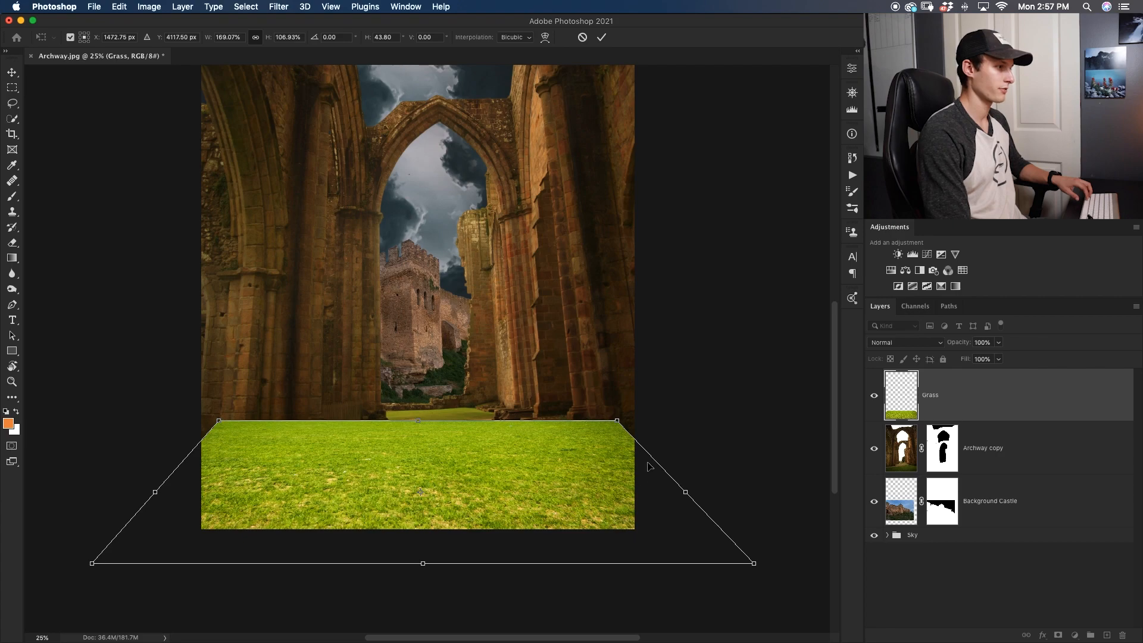
{"action": "left_click_drag", "start_coordinate": [473, 426], "coordinate": [474, 425]}
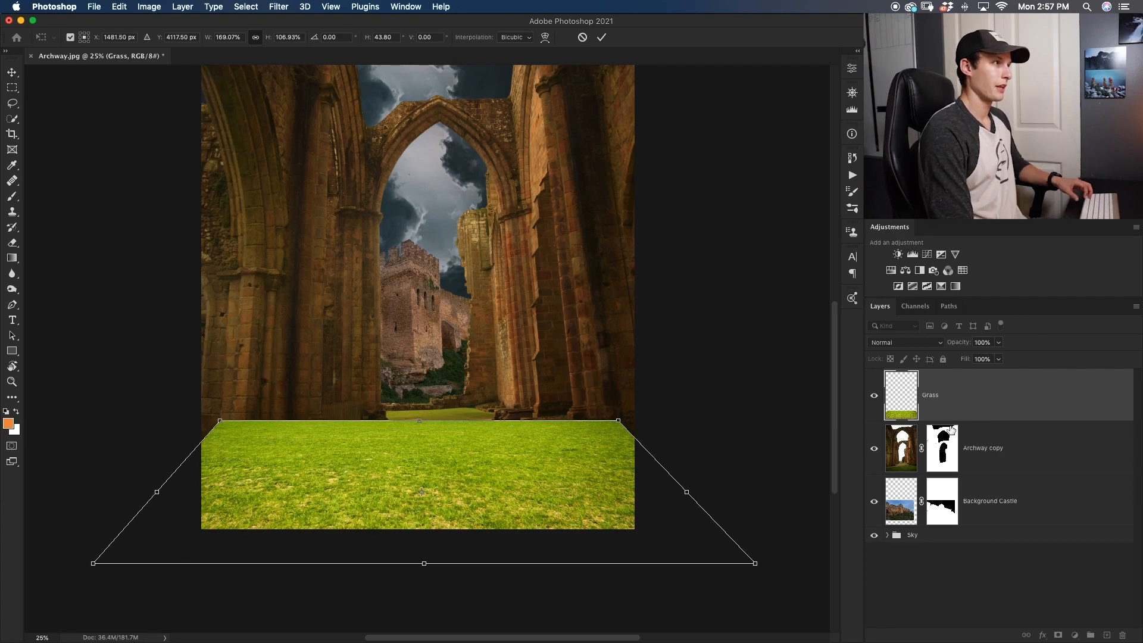
{"action": "left_click", "coordinate": [601, 38]}
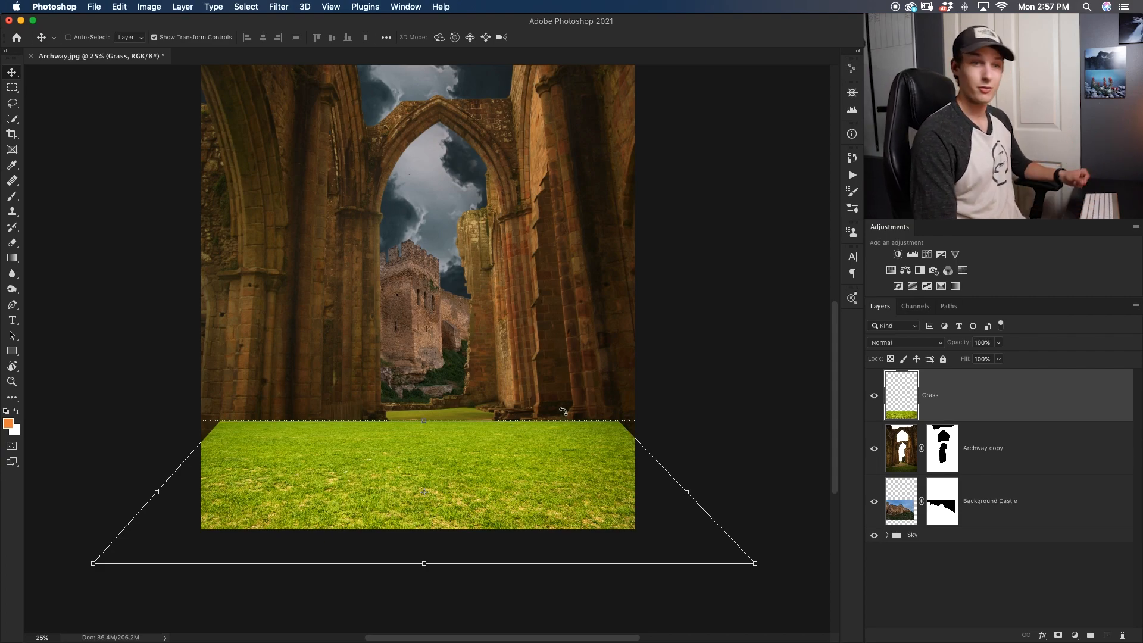
Step: Add a black layer mask to the Grass layer and reveal the foreground lawn up to the path with a soft white 175 px brush
{"action": "left_click", "coordinate": [1057, 635]}
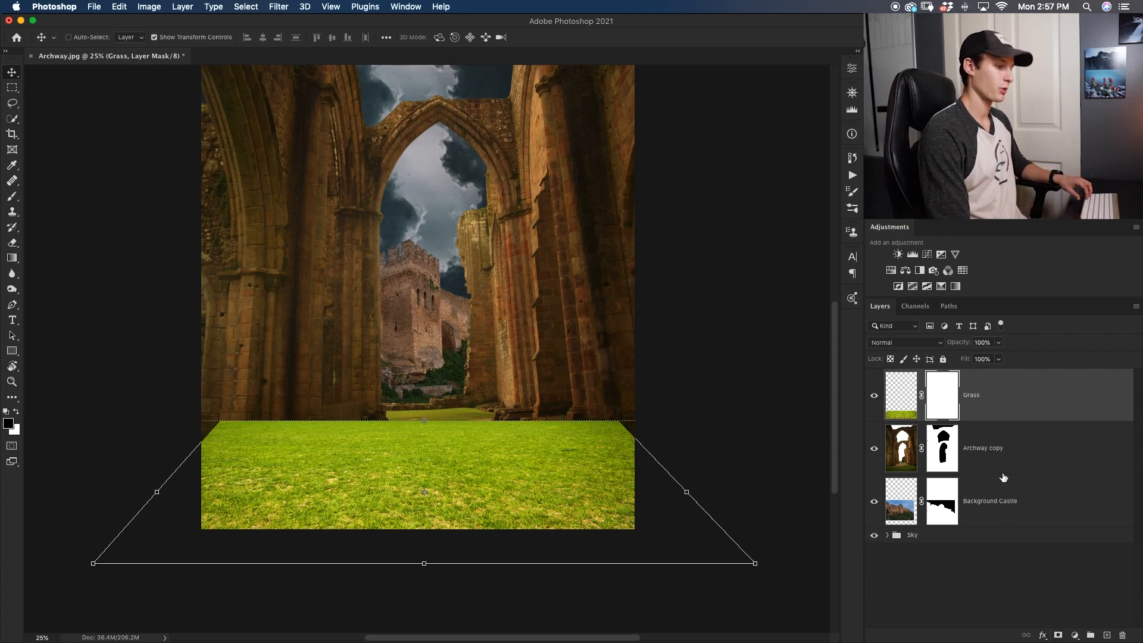
{"action": "key", "text": "super+i"}
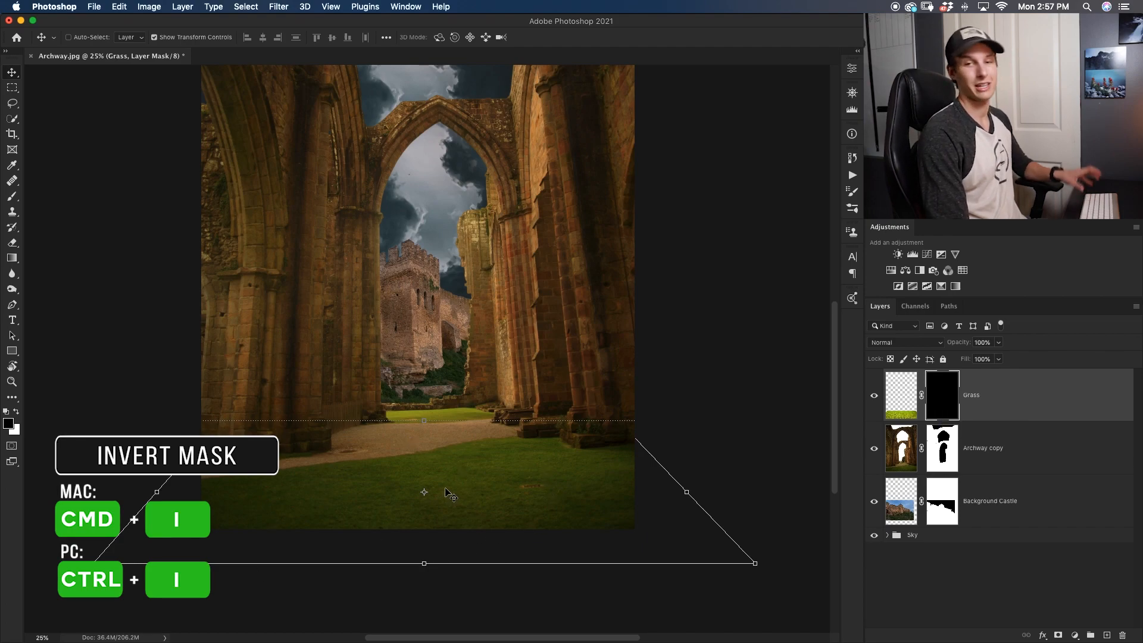
{"action": "key", "text": "super+plus"}
{"action": "key", "text": "b"}
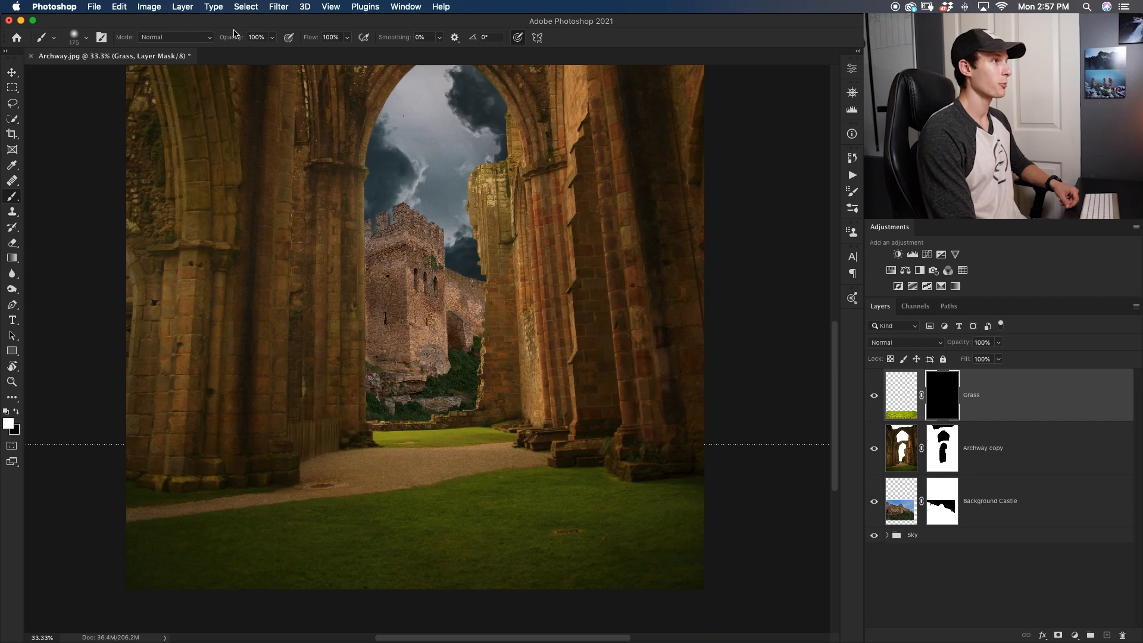
{"action": "right_click", "coordinate": [92, 88]}
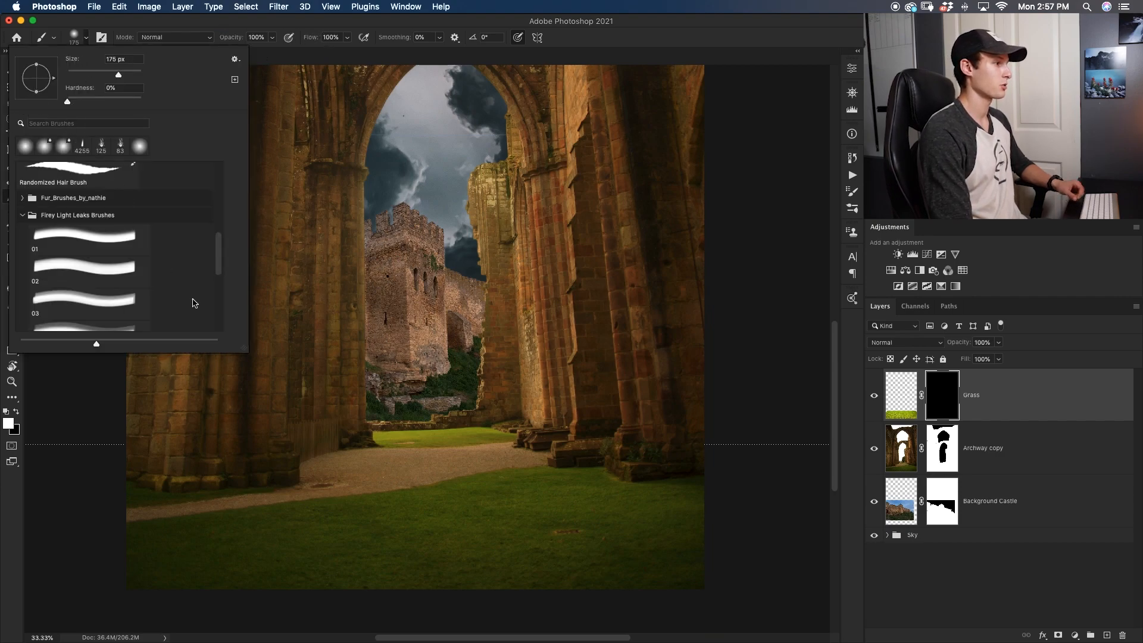
{"action": "left_click", "coordinate": [79, 571]}
{"action": "mouse_move", "coordinate": [134, 587]}
{"action": "left_mouse_down"}
{"action": "mouse_move", "coordinate": [202, 563]}
{"action": "mouse_move", "coordinate": [209, 589]}
{"action": "mouse_move", "coordinate": [159, 603]}
{"action": "mouse_move", "coordinate": [324, 602]}
{"action": "mouse_move", "coordinate": [449, 586]}
{"action": "mouse_move", "coordinate": [442, 597]}
{"action": "mouse_move", "coordinate": [669, 596]}
{"action": "mouse_move", "coordinate": [673, 563]}
{"action": "mouse_move", "coordinate": [732, 523]}
{"action": "left_mouse_up"}
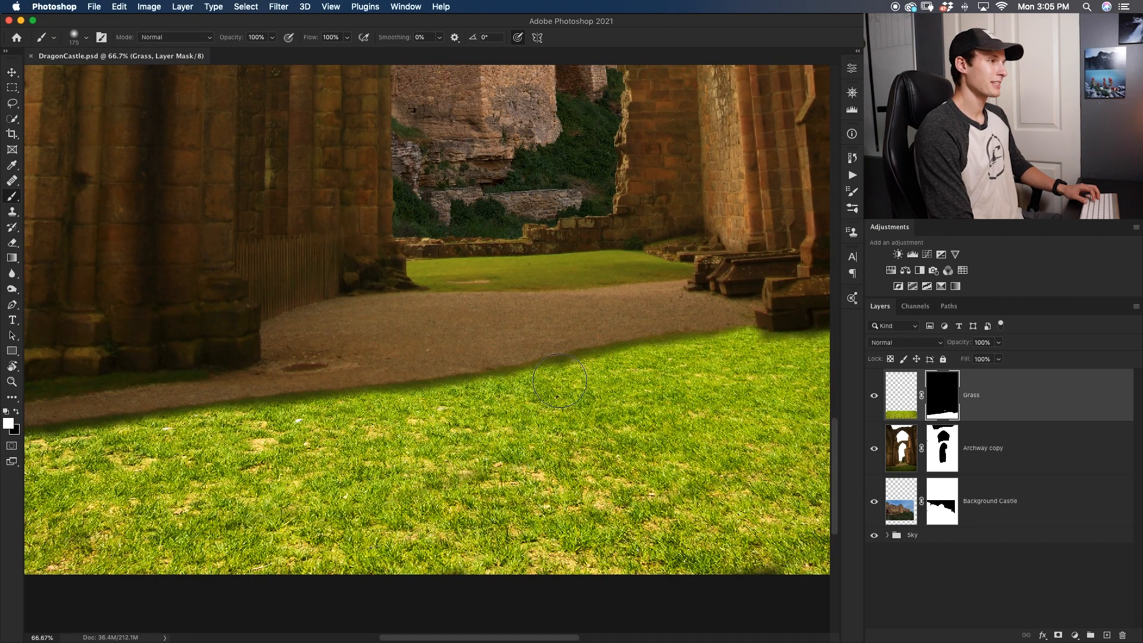
{"action": "left_click_drag", "start_coordinate": [299, 465], "coordinate": [455, 451]}
Step: Reveal the narrow grass strip between the left pillar's base and the path on the Grass mask with a smaller brush
{"action": "key", "text": "bracketleft"}
{"action": "key", "text": "bracketleft"}
{"action": "key", "text": "bracketleft"}
{"action": "key", "text": "bracketleft"}
{"action": "key", "text": "bracketleft"}
{"action": "left_click_drag", "start_coordinate": [105, 388], "coordinate": [100, 384]}
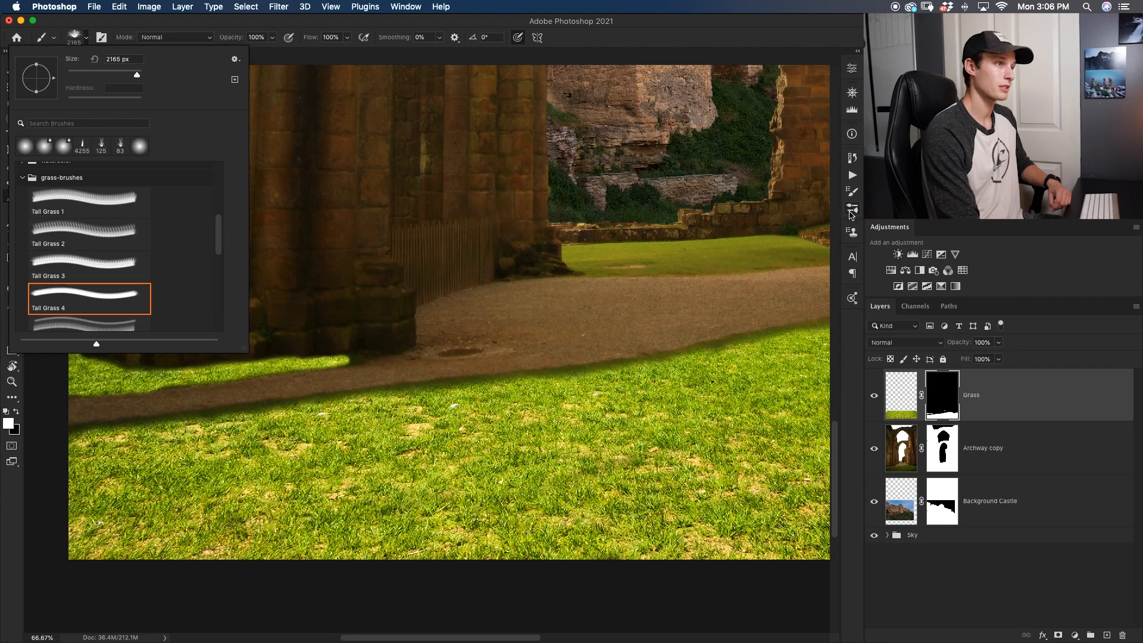
Step: Configure the Tall Grass 4 brush's Shape Dynamics with Flip X Jitter enabled and 42% Size Jitter
{"action": "left_click", "coordinate": [851, 212]}
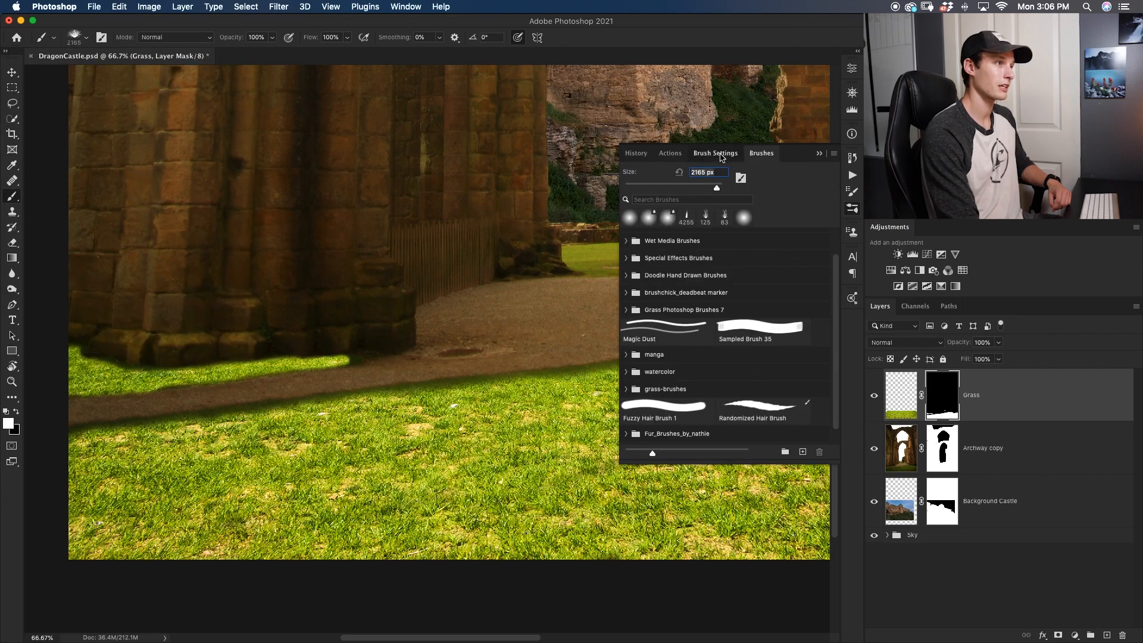
{"action": "left_click", "coordinate": [716, 153]}
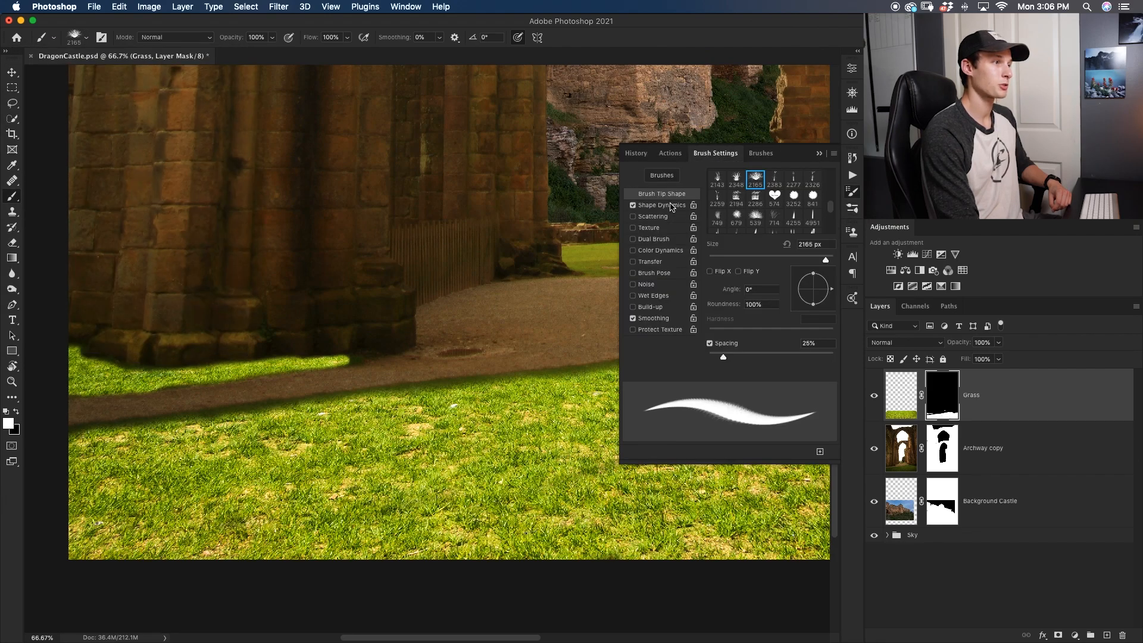
{"action": "left_click", "coordinate": [660, 204]}
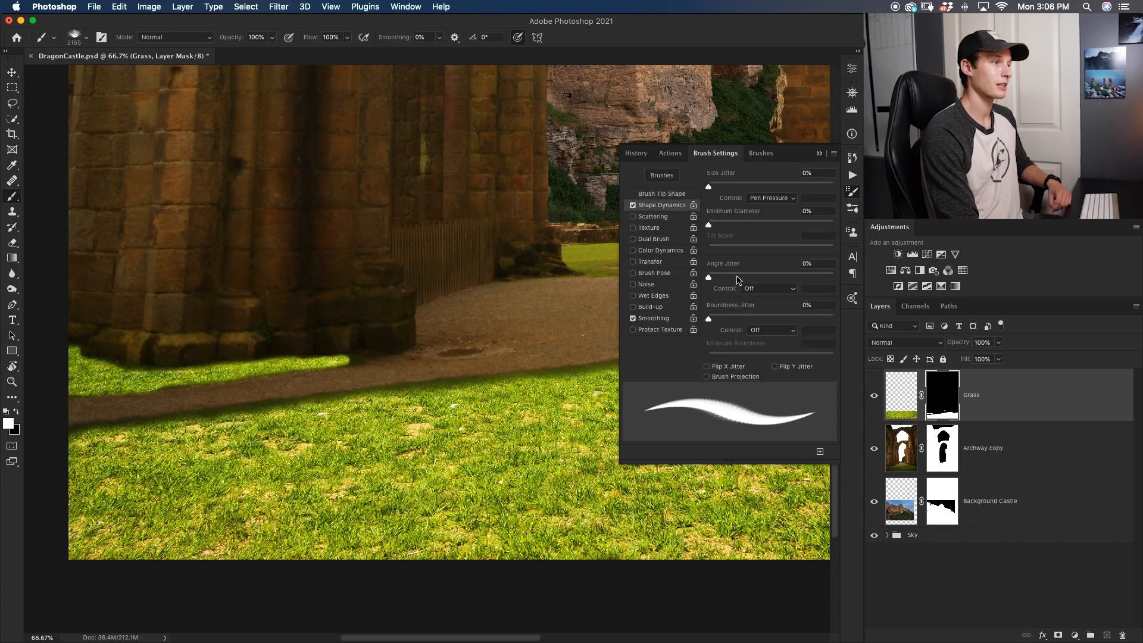
{"action": "left_click", "coordinate": [707, 366]}
{"action": "left_click_drag", "start_coordinate": [713, 187], "coordinate": [771, 190]}
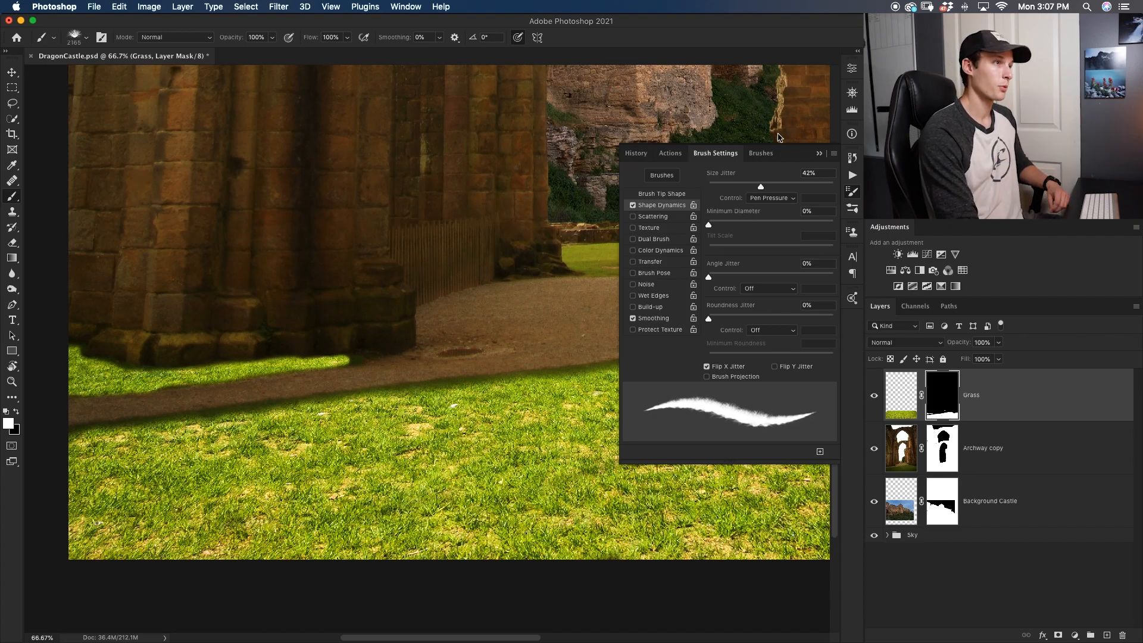
{"action": "left_click", "coordinate": [819, 153]}
Step: Paint white grass blades along the foreground lawn's edge beside the path on the Grass mask, using the grass brush at 250 px
{"action": "key", "text": "bracketleft"}
{"action": "key", "text": "bracketleft"}
{"action": "key", "text": "bracketleft"}
{"action": "key", "text": "bracketleft"}
{"action": "key", "text": "bracketleft"}
{"action": "key", "text": "bracketleft"}
{"action": "key", "text": "bracketleft"}
{"action": "key", "text": "bracketleft"}
{"action": "key", "text": "bracketleft"}
{"action": "key", "text": "bracketleft"}
{"action": "key", "text": "bracketleft"}
{"action": "key", "text": "bracketleft"}
{"action": "key", "text": "bracketleft"}
{"action": "key", "text": "bracketleft"}
{"action": "key", "text": "bracketleft"}
{"action": "key", "text": "bracketleft"}
{"action": "key", "text": "bracketleft"}
{"action": "key", "text": "bracketleft"}
{"action": "key", "text": "bracketleft"}
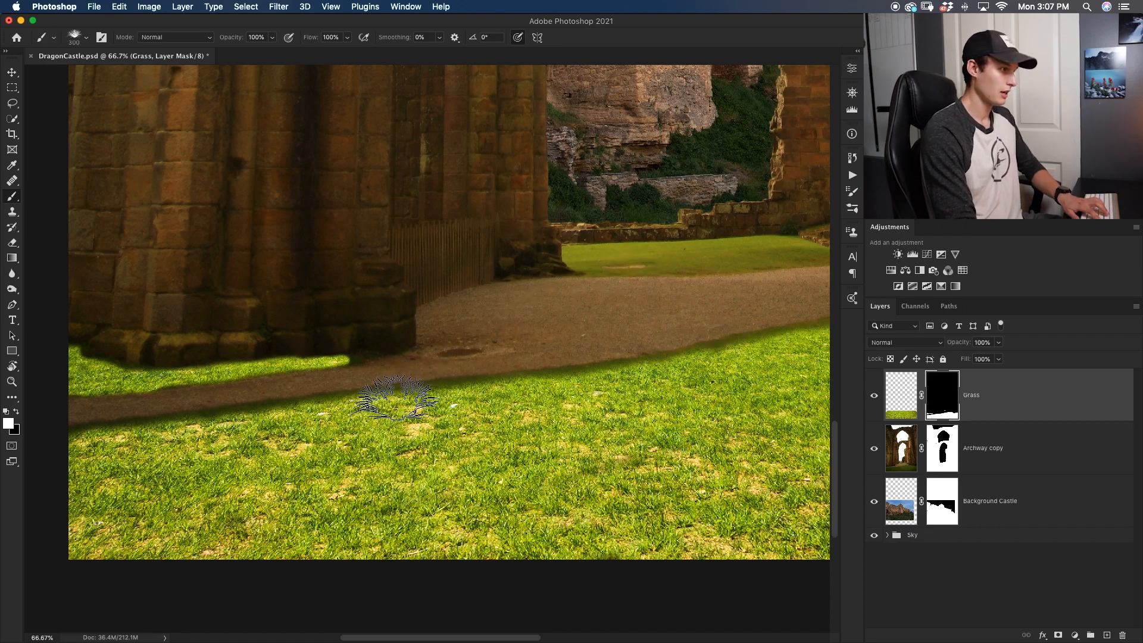
{"action": "key", "text": "bracketleft"}
{"action": "key", "text": "bracketleft"}
{"action": "key", "text": "bracketleft"}
{"action": "key", "text": "bracketleft"}
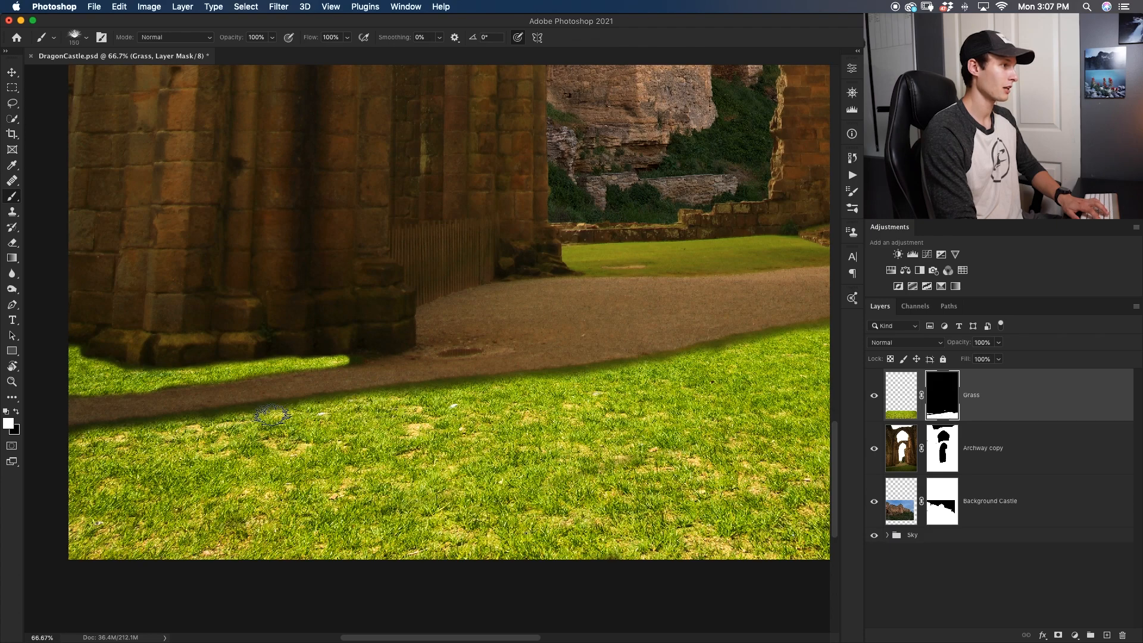
{"action": "key", "text": "bracketright"}
{"action": "key", "text": "bracketright"}
{"action": "key", "text": "bracketright"}
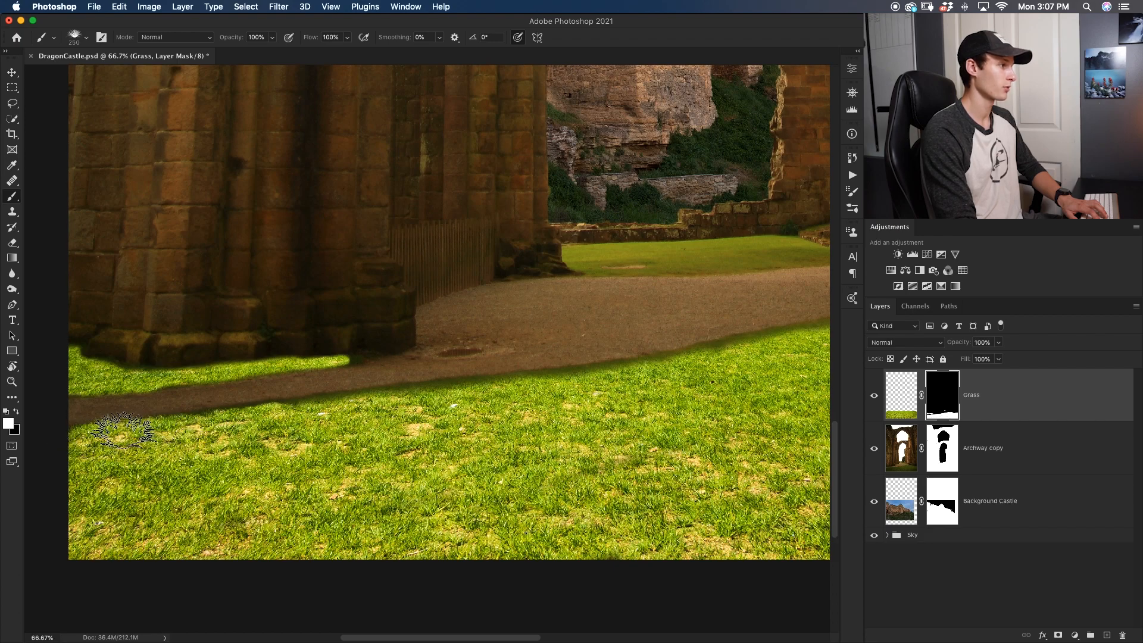
{"action": "scroll", "coordinate": [270, 406], "scroll_direction": "up", "scroll_amount": 3}
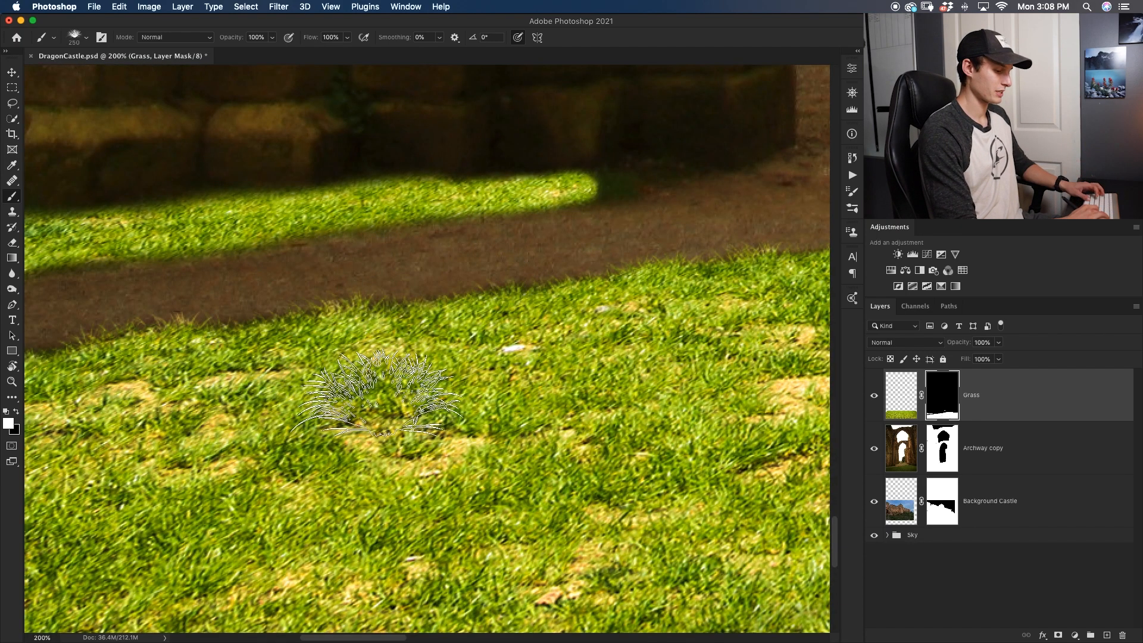
{"action": "scroll", "coordinate": [378, 396], "scroll_direction": "down", "scroll_amount": 3}
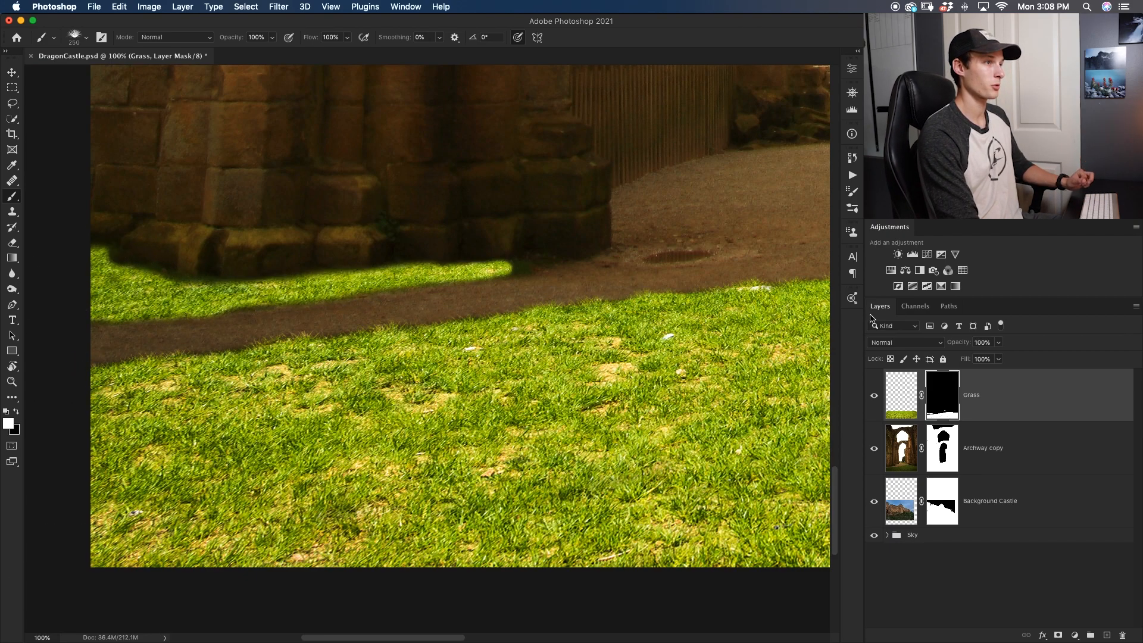
Step: Flip the grass brush tip vertically and rework the path-side edge of the grass strip by the left pillar at 125 px
{"action": "left_click", "coordinate": [852, 191]}
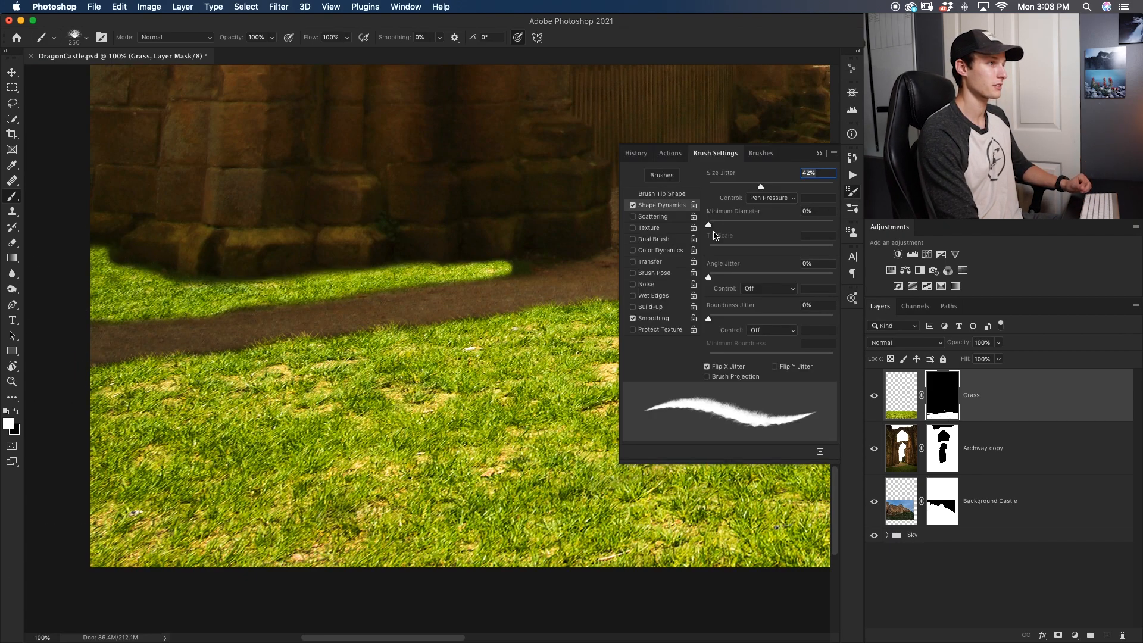
{"action": "left_click", "coordinate": [679, 195]}
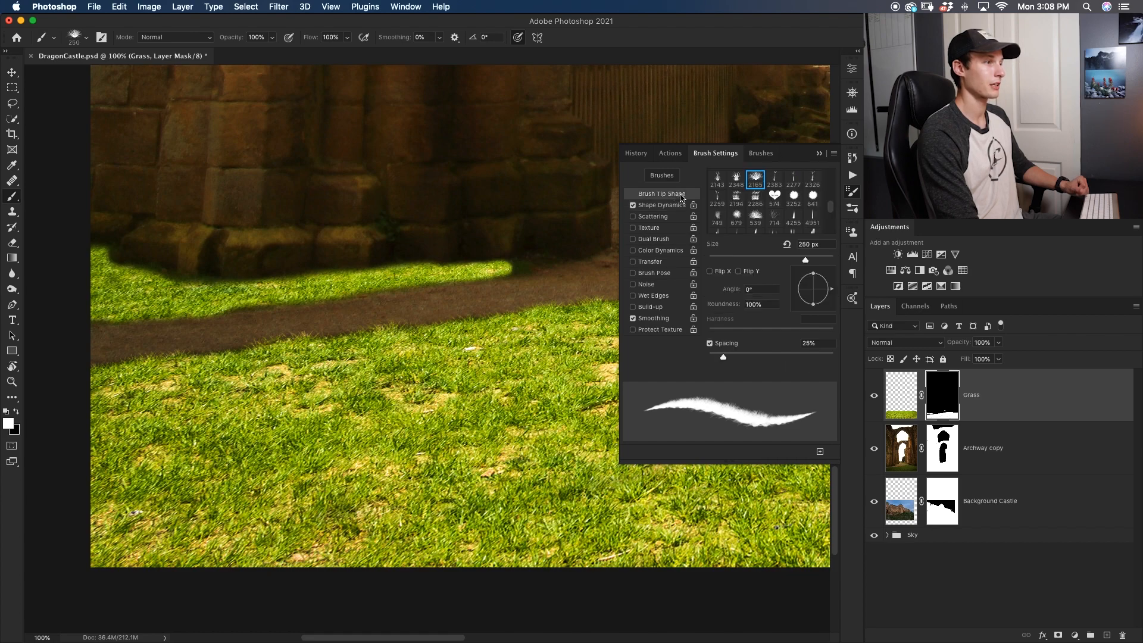
{"action": "left_click", "coordinate": [741, 273]}
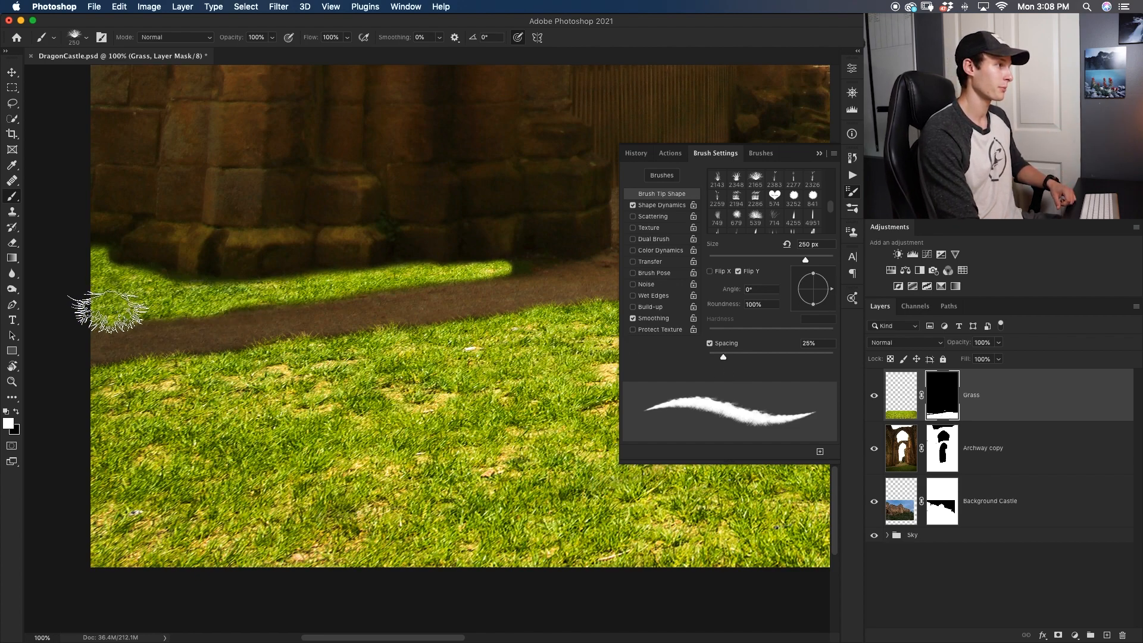
{"action": "key", "text": "bracketleft"}
{"action": "key", "text": "bracketleft"}
{"action": "key", "text": "bracketleft"}
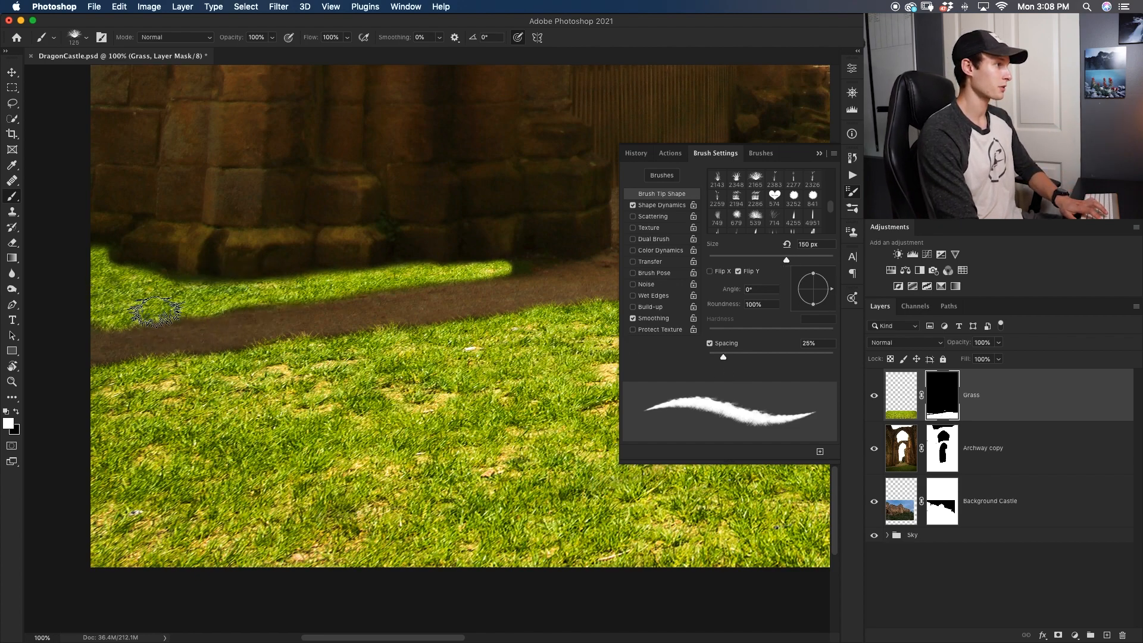
{"action": "key", "text": "bracketleft"}
{"action": "key", "text": "bracketleft"}
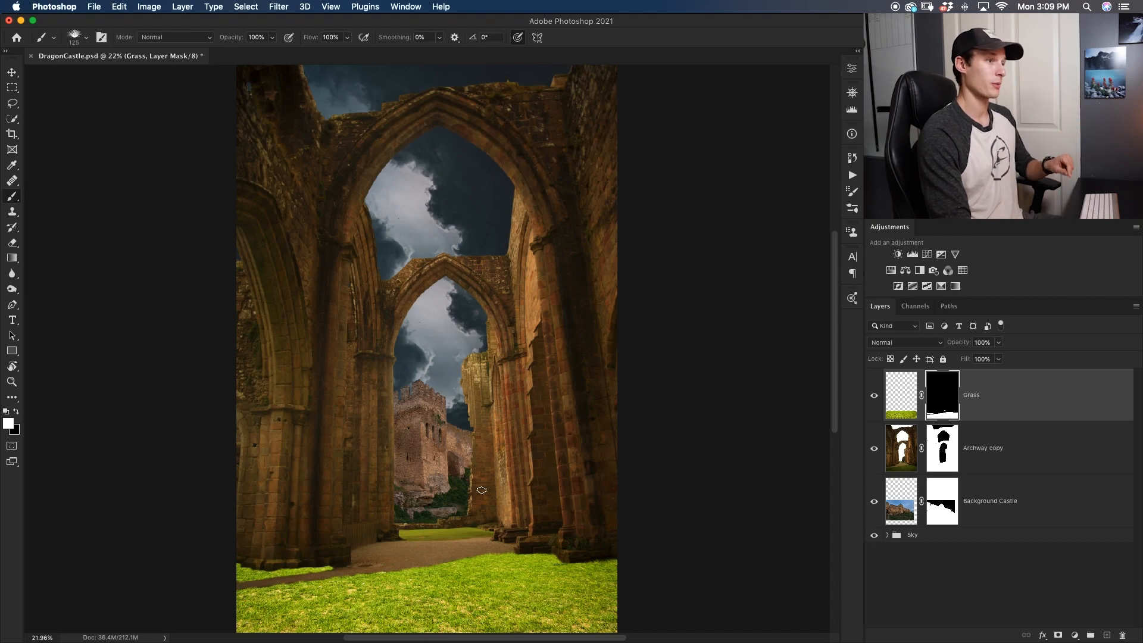
Step: Add an Exposure adjustment clipped to the Grass layer and set its exposure to -1.46
{"action": "left_click", "coordinate": [941, 255]}
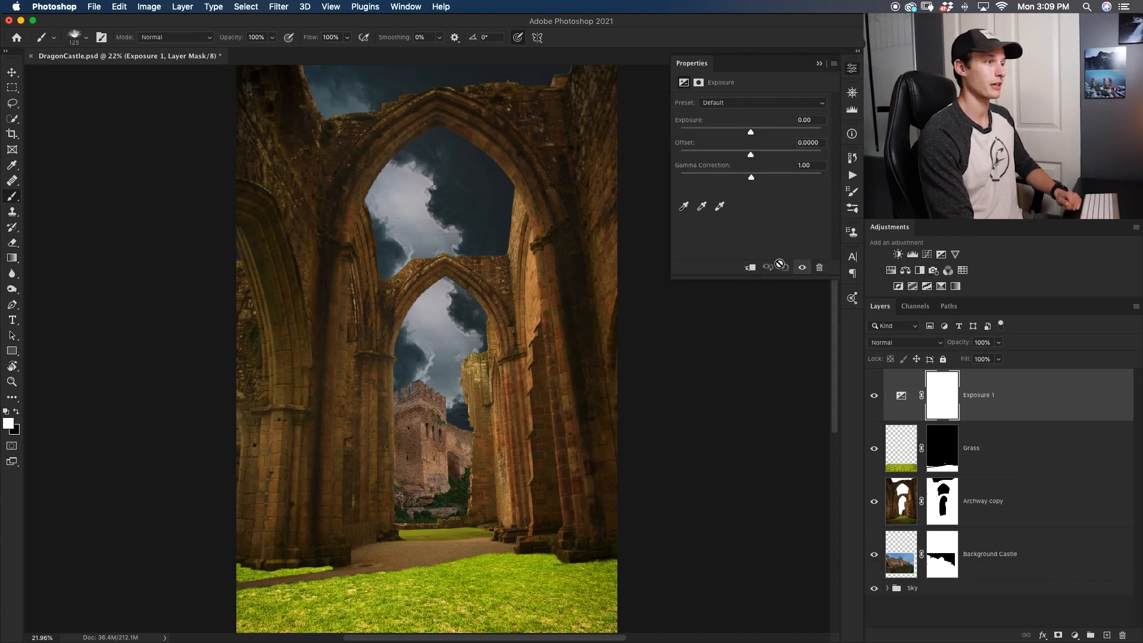
{"action": "left_click", "coordinate": [751, 268]}
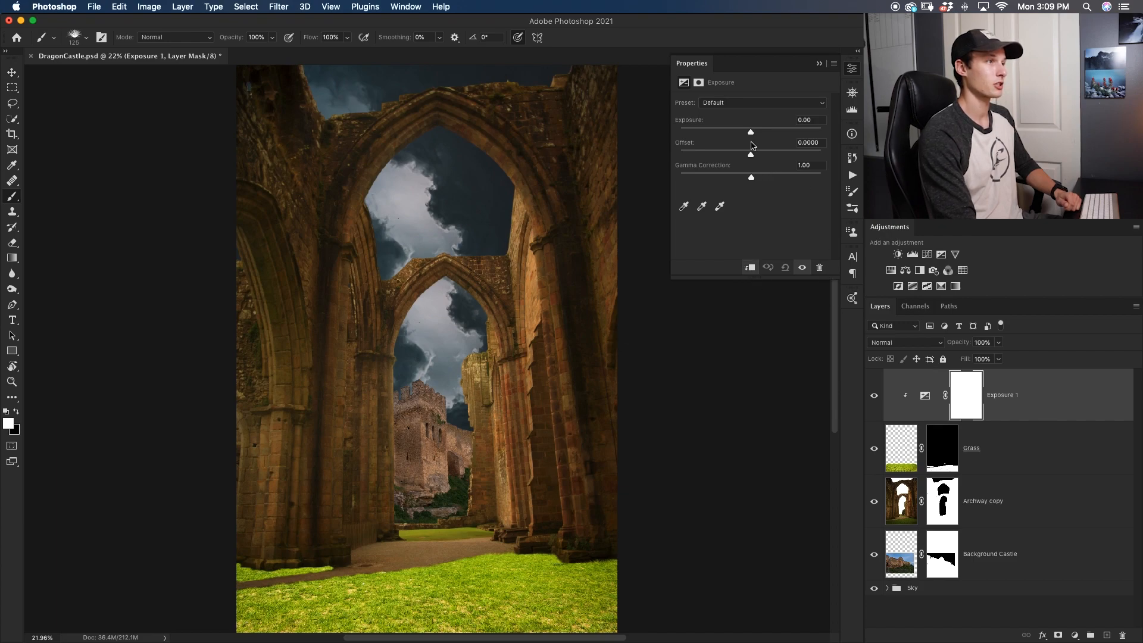
{"action": "left_click_drag", "start_coordinate": [749, 130], "coordinate": [739, 140]}
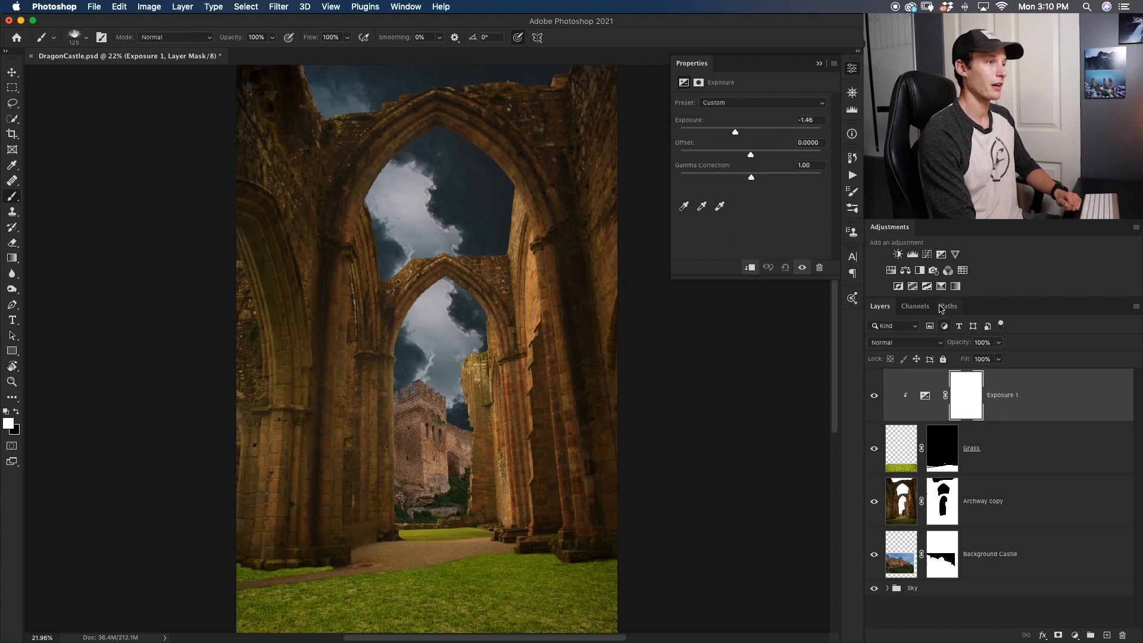
Step: Add a Hue/Saturation adjustment clipped to the Grass layer and shift its hue slightly
{"action": "left_click", "coordinate": [891, 271]}
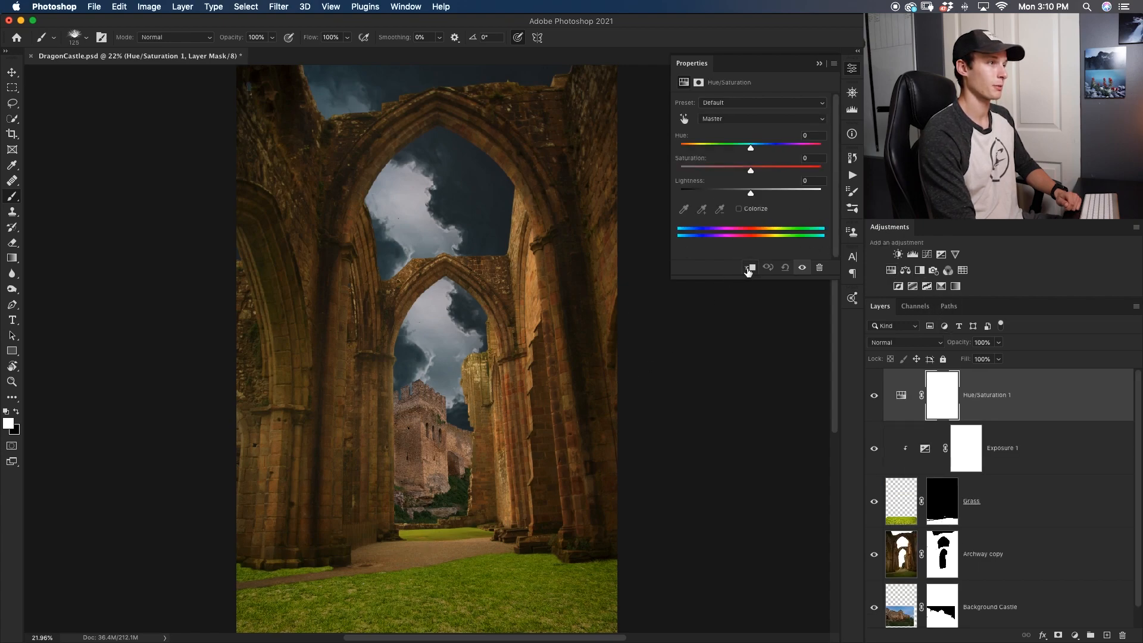
{"action": "left_click", "coordinate": [749, 269]}
{"action": "left_click_drag", "start_coordinate": [750, 148], "coordinate": [751, 150]}
{"action": "left_click_drag", "start_coordinate": [750, 150], "coordinate": [749, 151]}
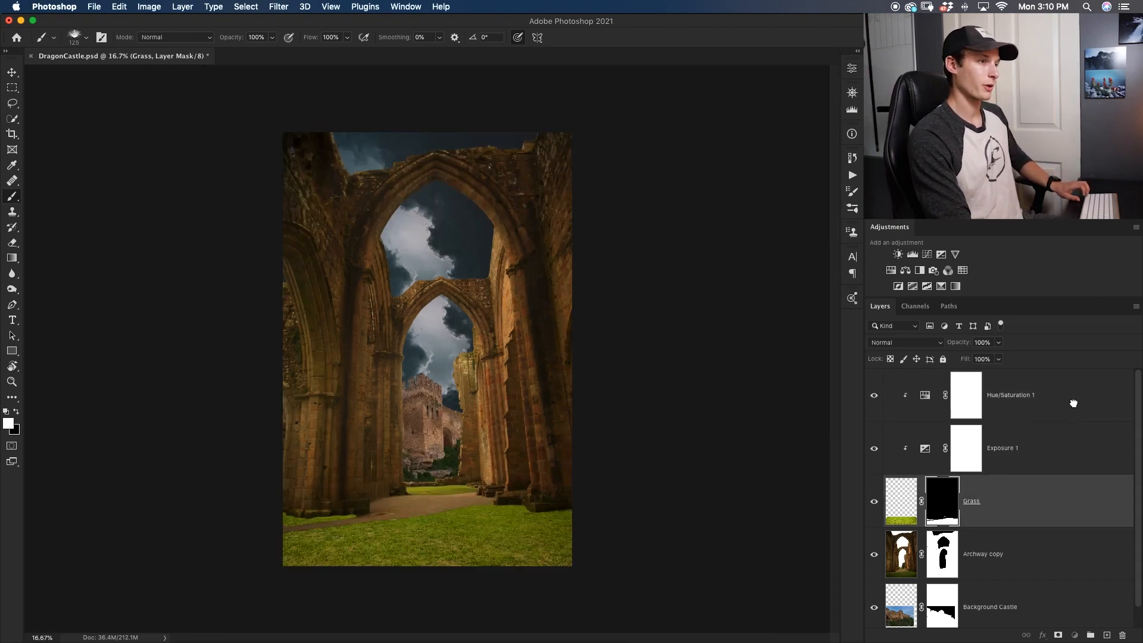
Step: Group the Grass layer with its Exposure and Hue/Saturation adjustments and name the group Grass
{"action": "left_click", "coordinate": [1002, 400], "text": "shift"}
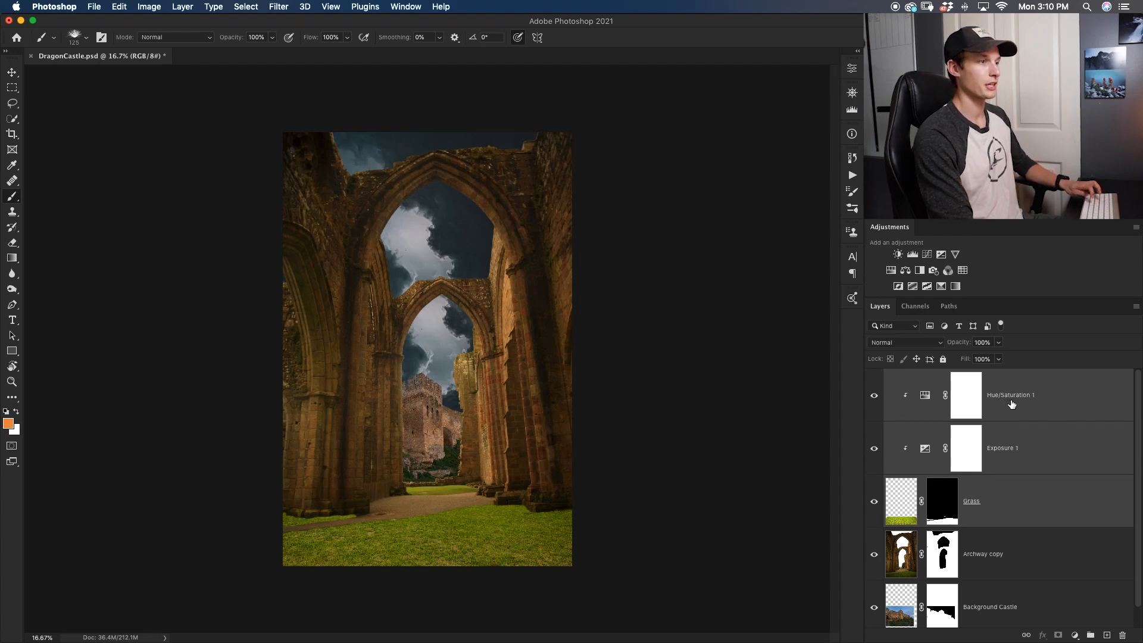
{"action": "key", "text": "super+g"}
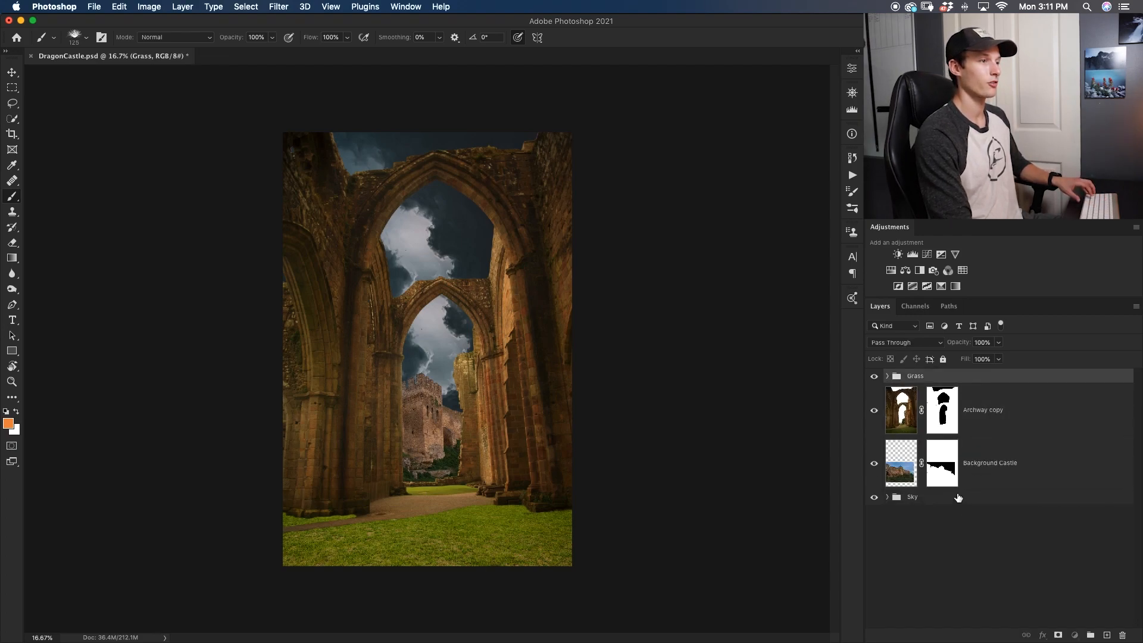
Step: Group all the layers from the Grass group down to the Sky group and name the group Environment
{"action": "left_click", "coordinate": [958, 498], "text": "shift"}
{"action": "key", "text": "super+g"}
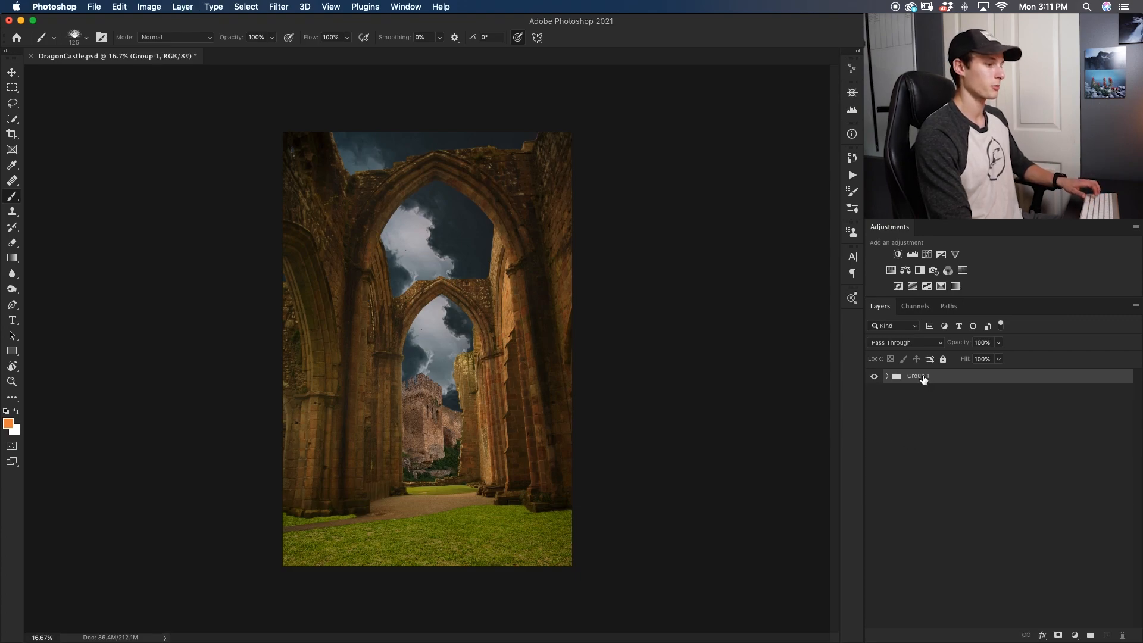
{"action": "double_click", "coordinate": [917, 377]}
{"action": "type", "text": "Environment"}
{"action": "key", "text": "Return"}
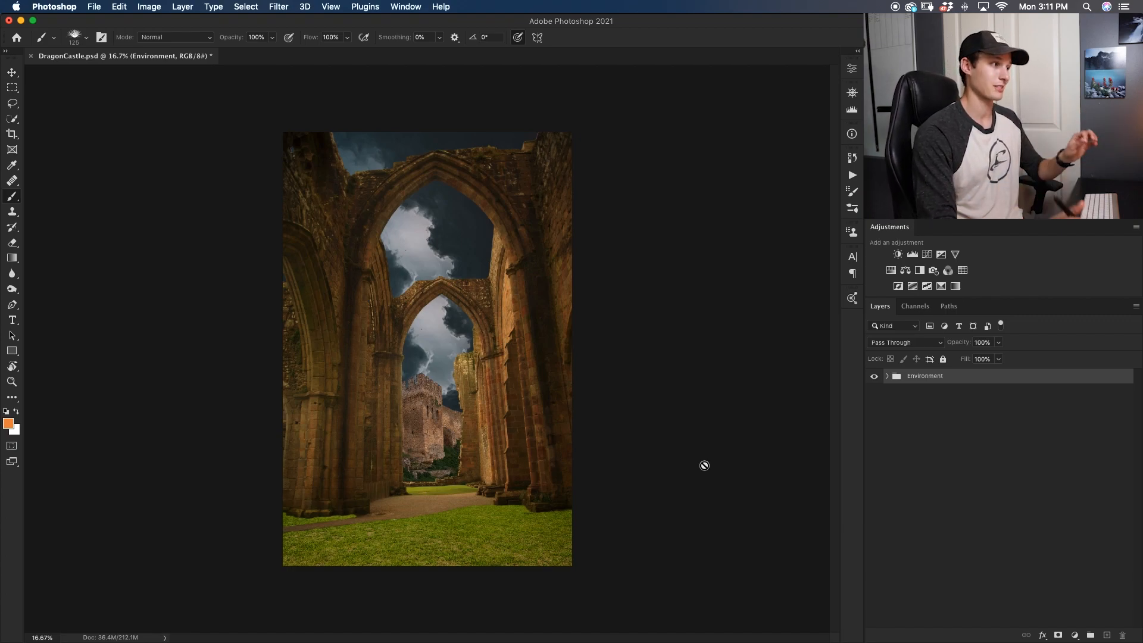
Step: Add a Curves adjustment clipped to the Background Castle layer and pull its midtones down slightly while holding the highlights
{"action": "left_click", "coordinate": [887, 376]}
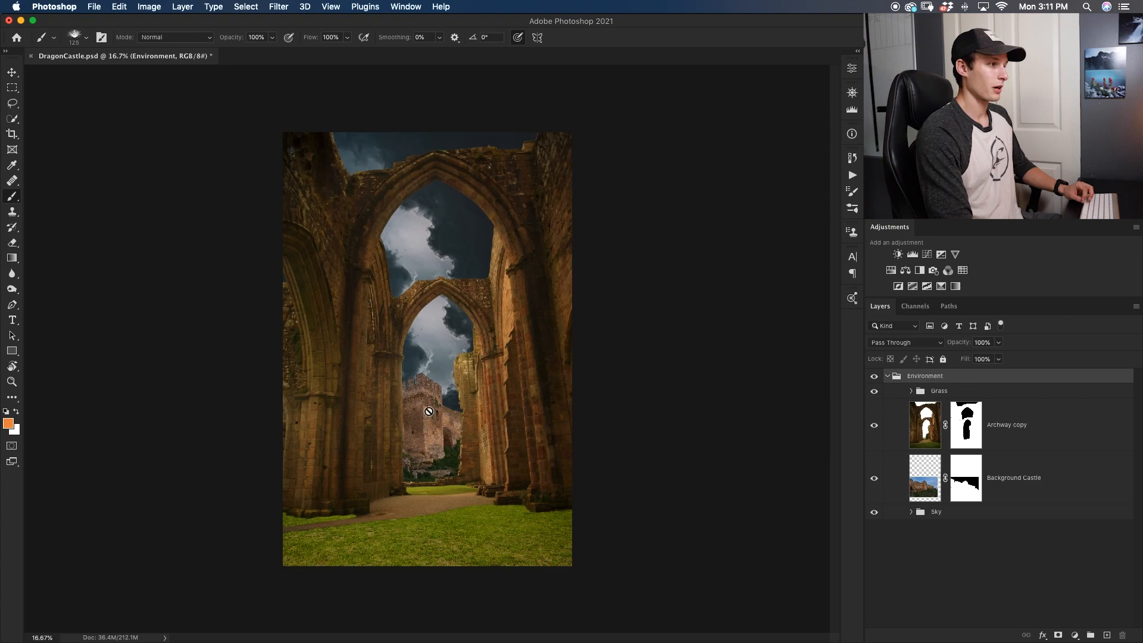
{"action": "left_click", "coordinate": [1041, 479]}
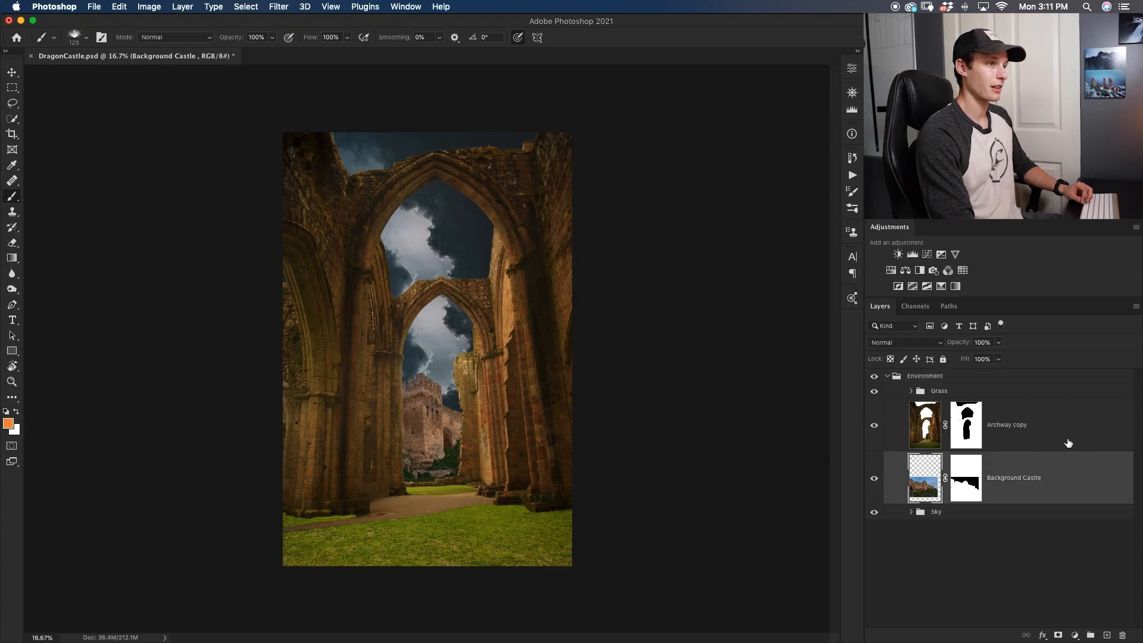
{"action": "left_click", "coordinate": [927, 255]}
{"action": "left_click", "coordinate": [750, 271]}
{"action": "left_click", "coordinate": [763, 191]}
{"action": "left_click_drag", "start_coordinate": [764, 191], "coordinate": [763, 194]}
{"action": "left_click", "coordinate": [781, 172]}
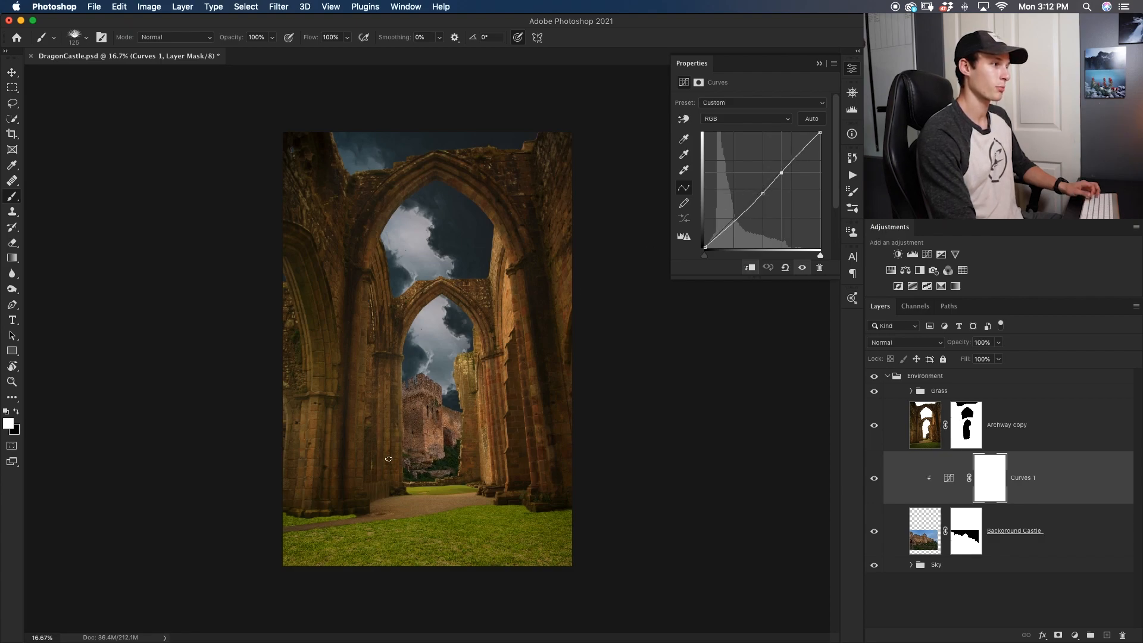
Step: Add a Hue/Saturation adjustment clipped to the Background Castle and set its reds to hue +5 and saturation +17
{"action": "left_click", "coordinate": [891, 271]}
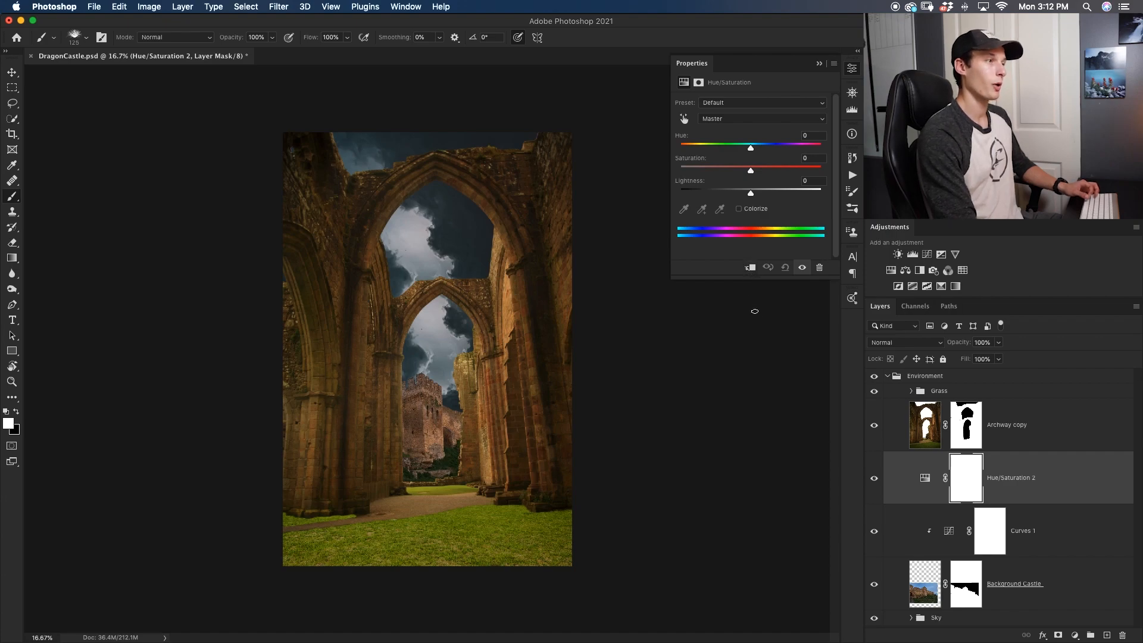
{"action": "left_click", "coordinate": [751, 269]}
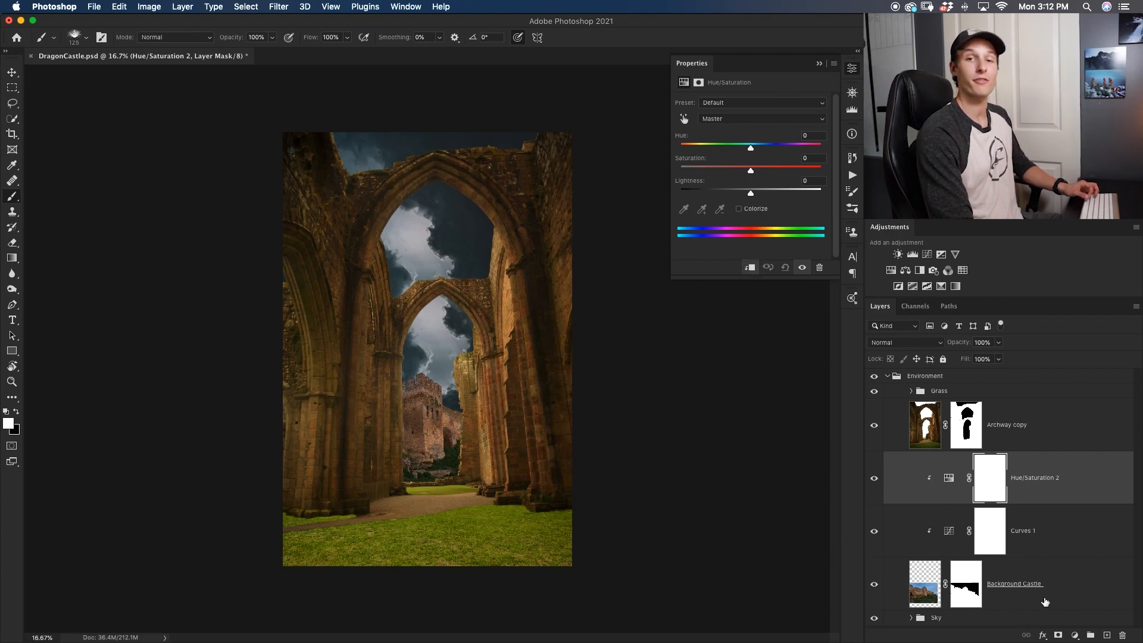
{"action": "left_click_drag", "start_coordinate": [750, 148], "coordinate": [774, 135]}
{"action": "left_click", "coordinate": [737, 123]}
{"action": "left_click", "coordinate": [737, 131]}
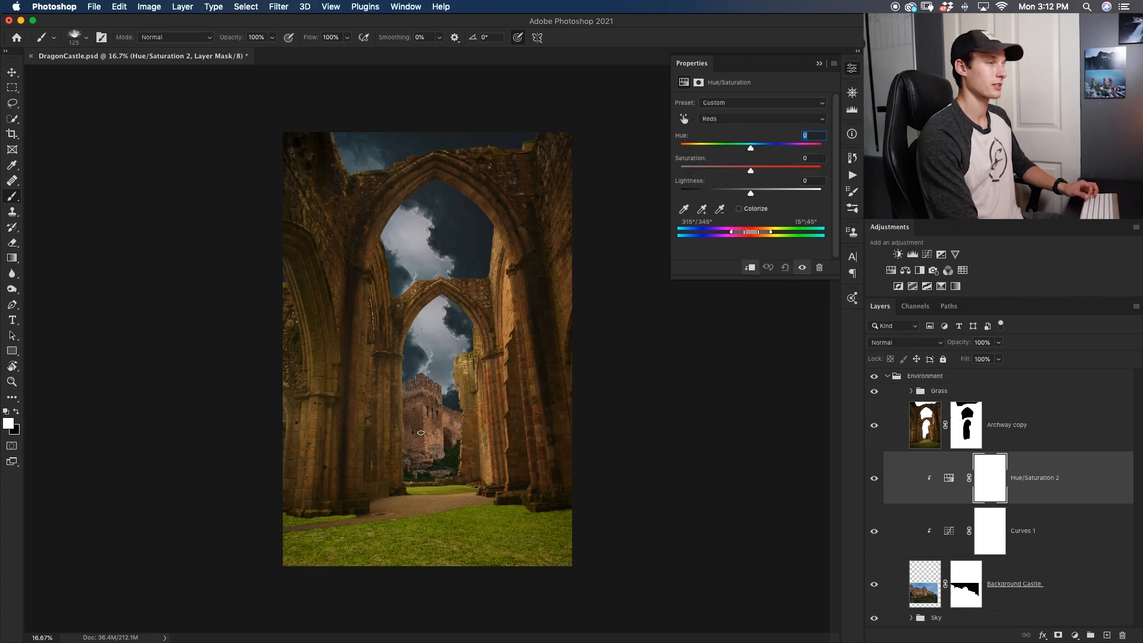
{"action": "left_click_drag", "start_coordinate": [751, 149], "coordinate": [763, 171]}
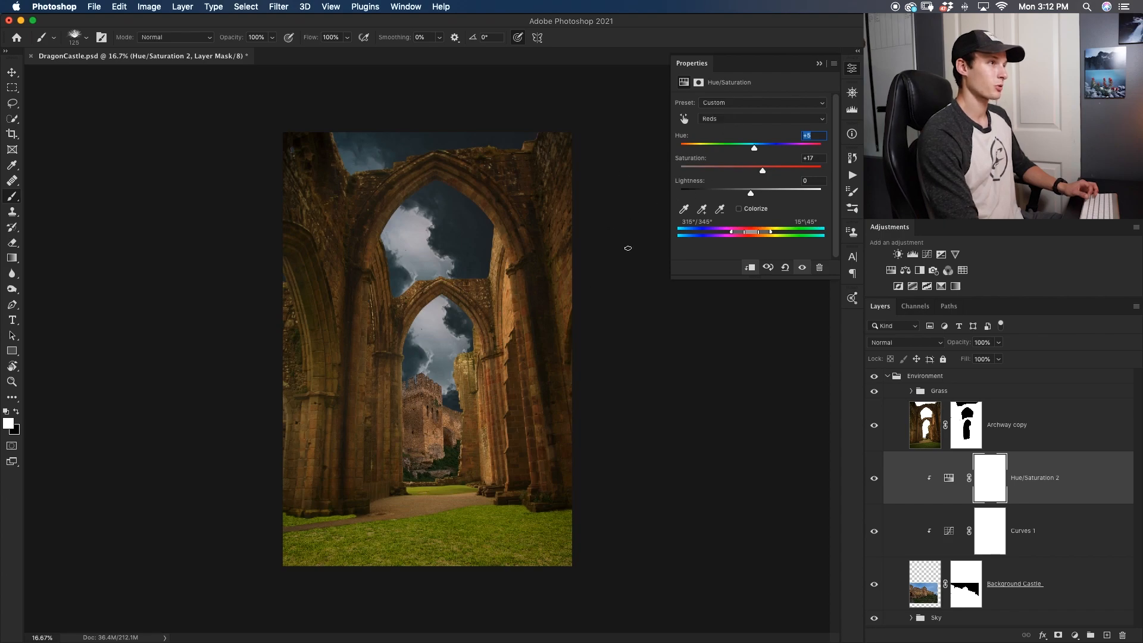
Step: Shift the hue of another color range in the castle's Hue/Saturation adjustment and set its master saturation to -40
{"action": "left_click", "coordinate": [755, 121]}
{"action": "left_click", "coordinate": [751, 141]}
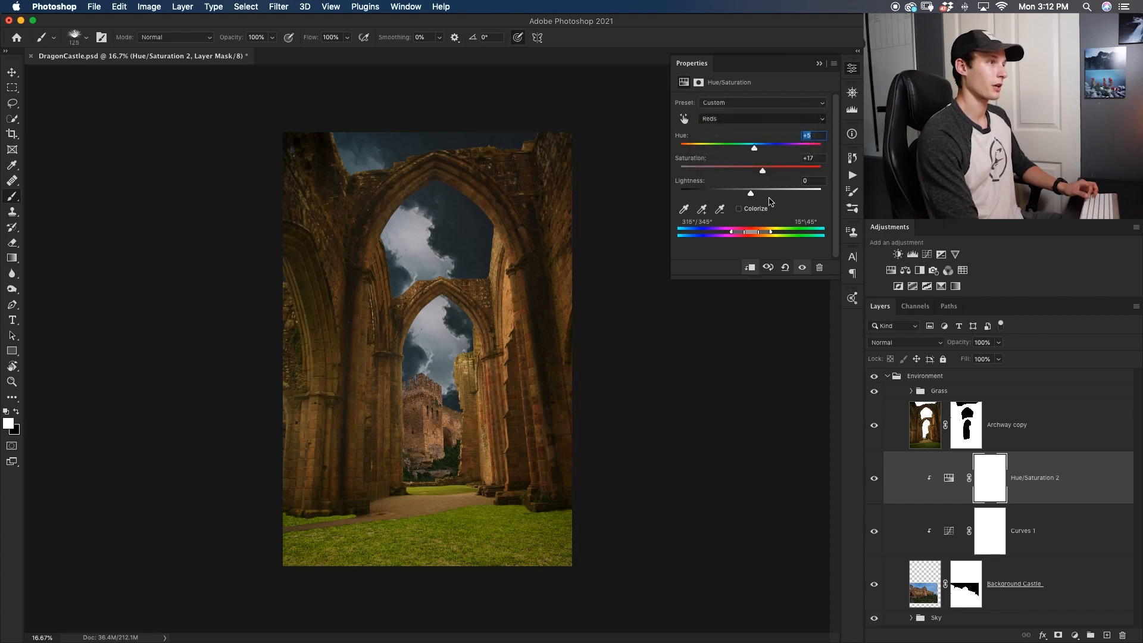
{"action": "left_click_drag", "start_coordinate": [751, 148], "coordinate": [719, 151]}
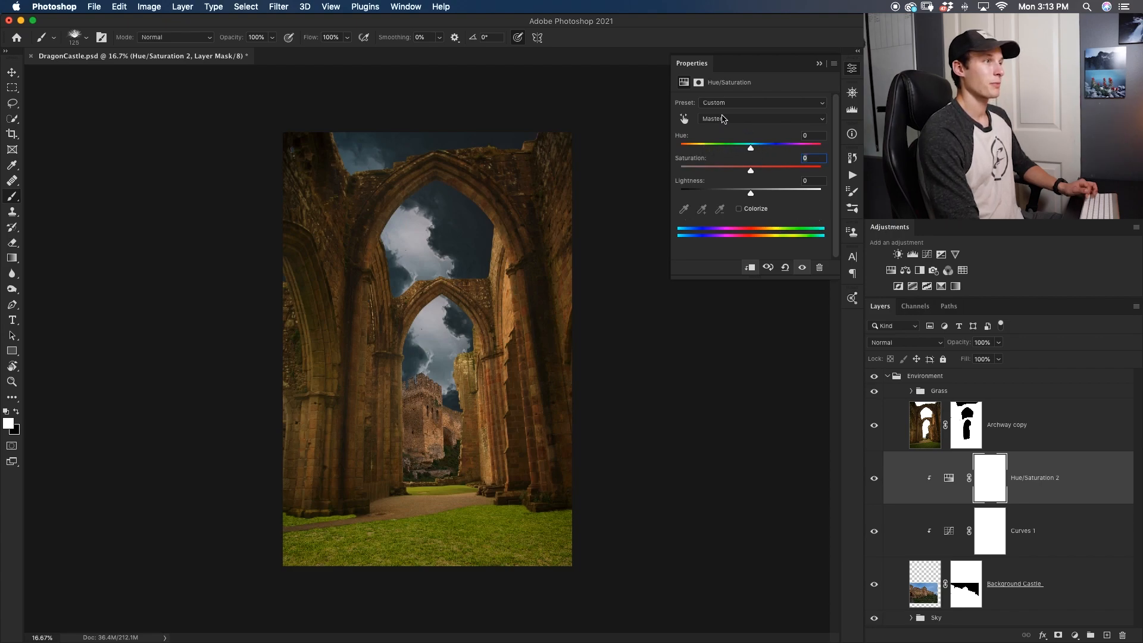
{"action": "left_click_drag", "start_coordinate": [751, 172], "coordinate": [734, 173]}
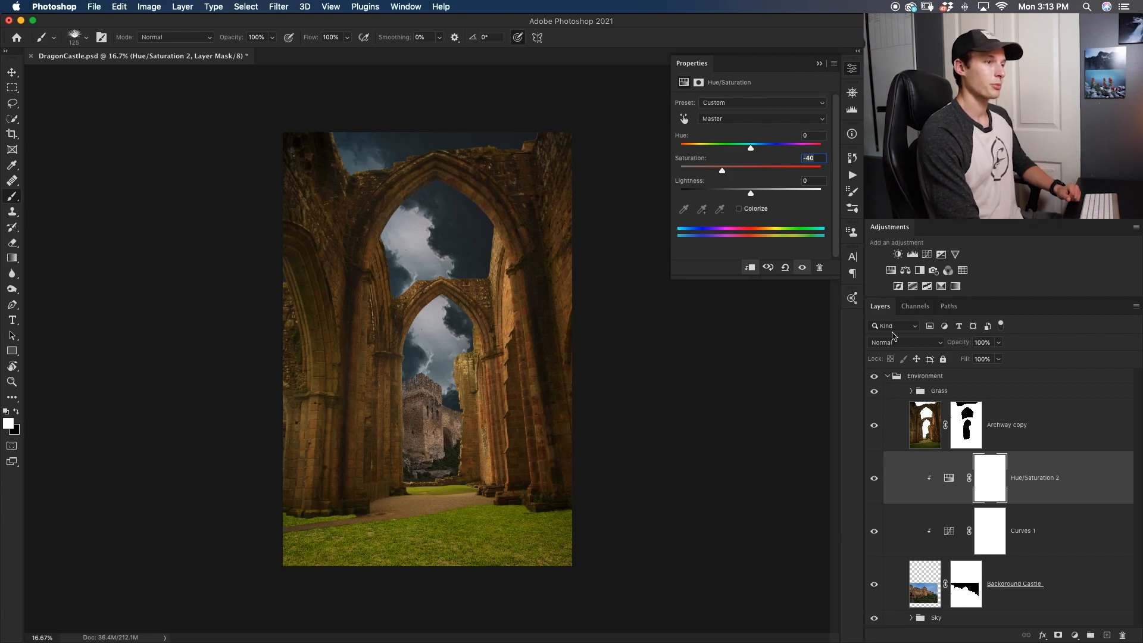
Step: Add a Hue/Saturation adjustment clipped to Archway copy, shift its reds' hue to about +3 and reduce the saturation
{"action": "left_click", "coordinate": [1051, 441]}
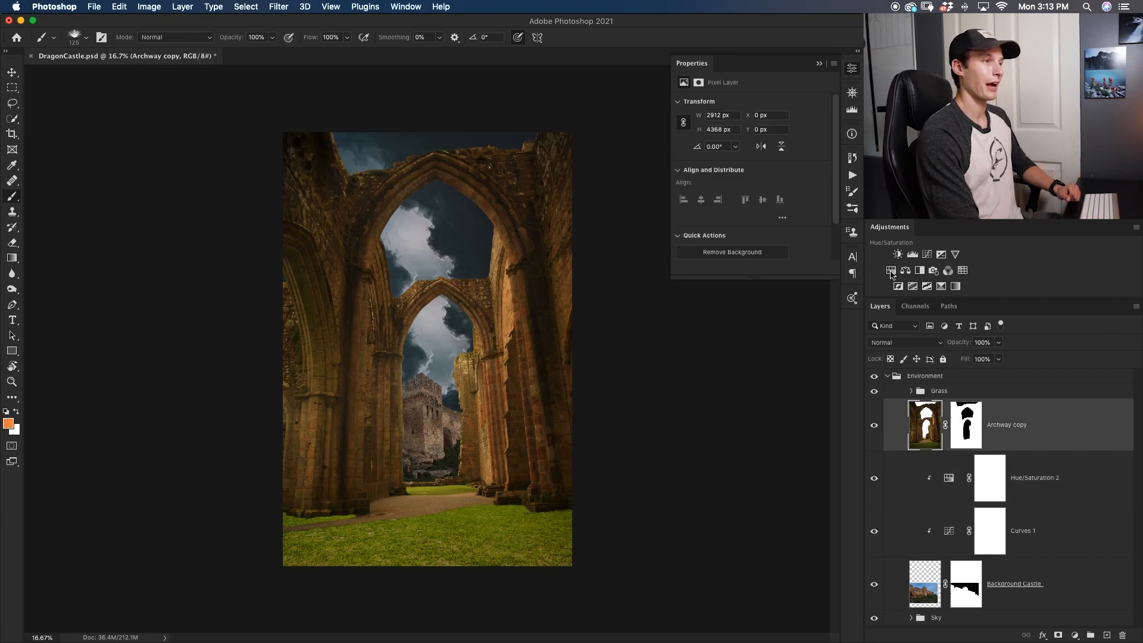
{"action": "left_click", "coordinate": [891, 271]}
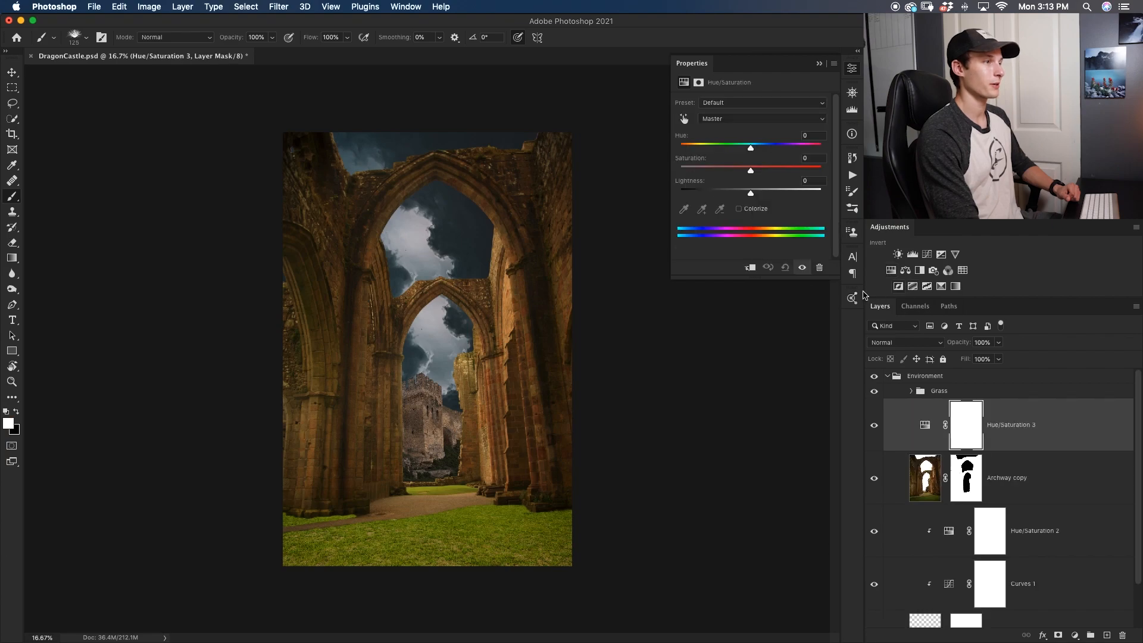
{"action": "left_click", "coordinate": [752, 267]}
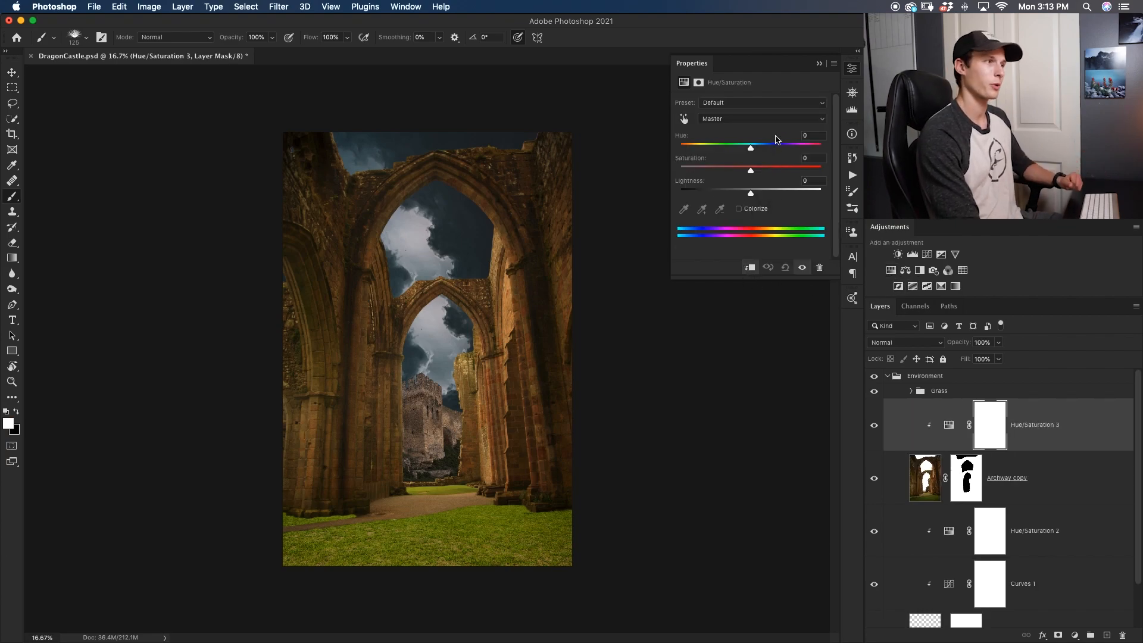
{"action": "left_click", "coordinate": [741, 119]}
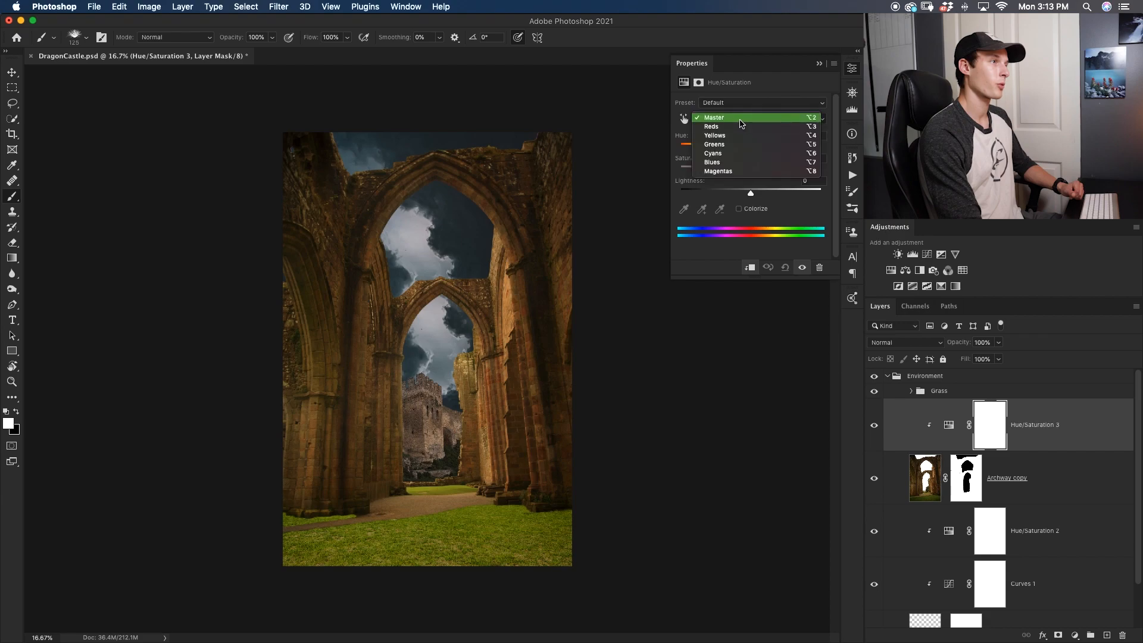
{"action": "left_click", "coordinate": [742, 129]}
{"action": "left_click_drag", "start_coordinate": [752, 150], "coordinate": [753, 150]}
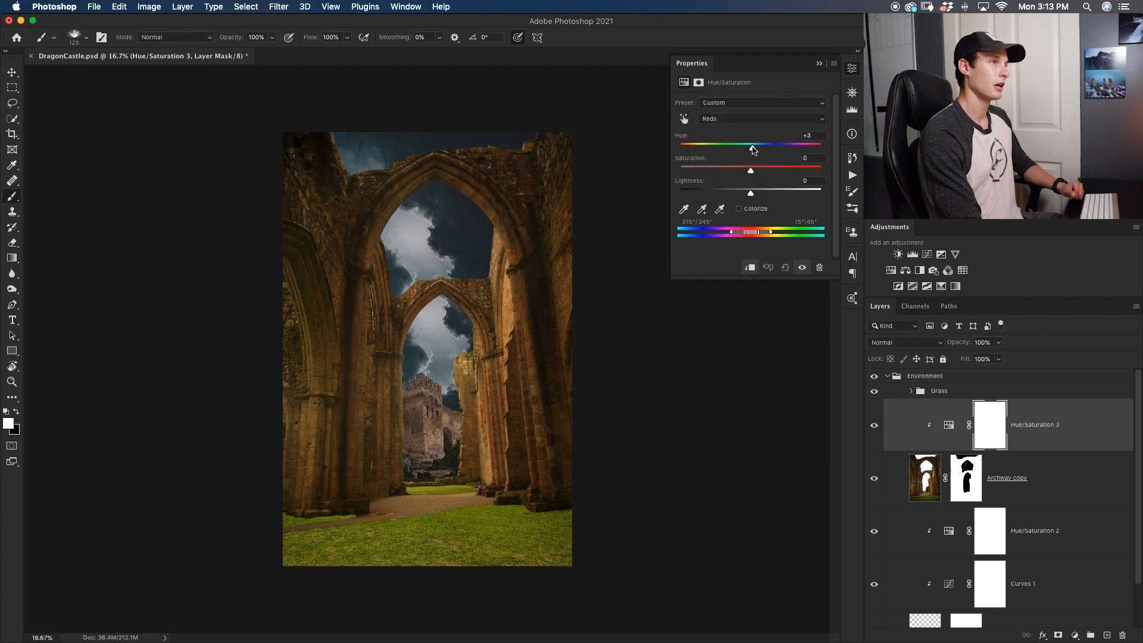
{"action": "mouse_move", "coordinate": [751, 172]}
{"action": "left_mouse_down"}
{"action": "mouse_move", "coordinate": [700, 175]}
{"action": "mouse_move", "coordinate": [749, 172]}
{"action": "mouse_move", "coordinate": [734, 171]}
{"action": "left_mouse_up"}
Step: Set the yellows in the archway's Hue/Saturation adjustment to hue -9, saturation -35 and lightness +8
{"action": "left_click", "coordinate": [741, 119]}
{"action": "left_click", "coordinate": [737, 127]}
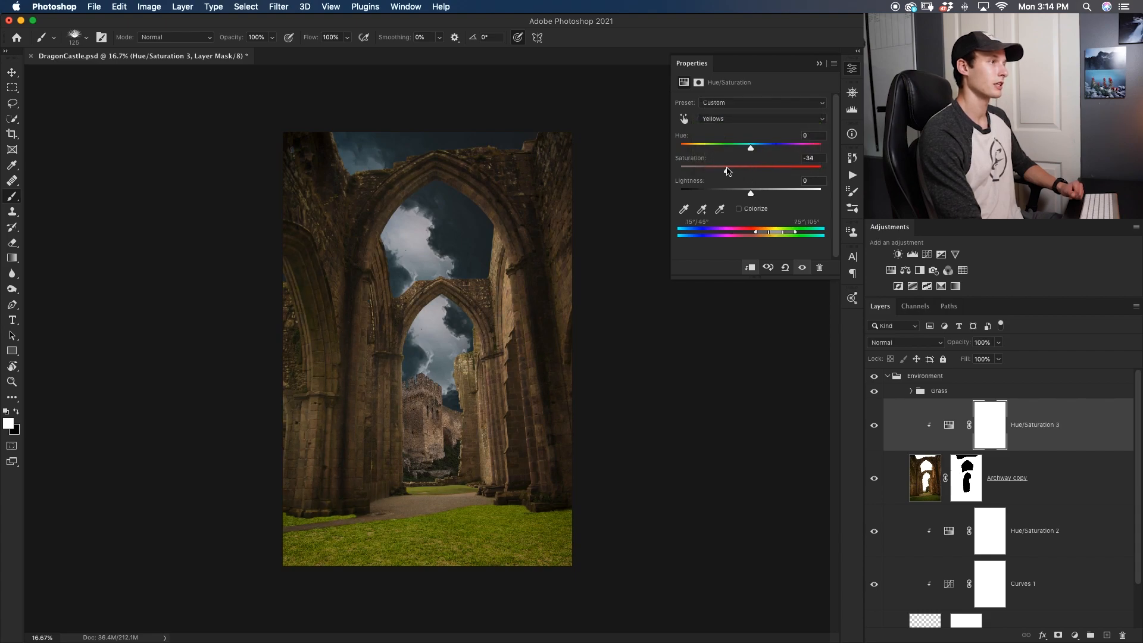
{"action": "left_click_drag", "start_coordinate": [751, 193], "coordinate": [760, 196]}
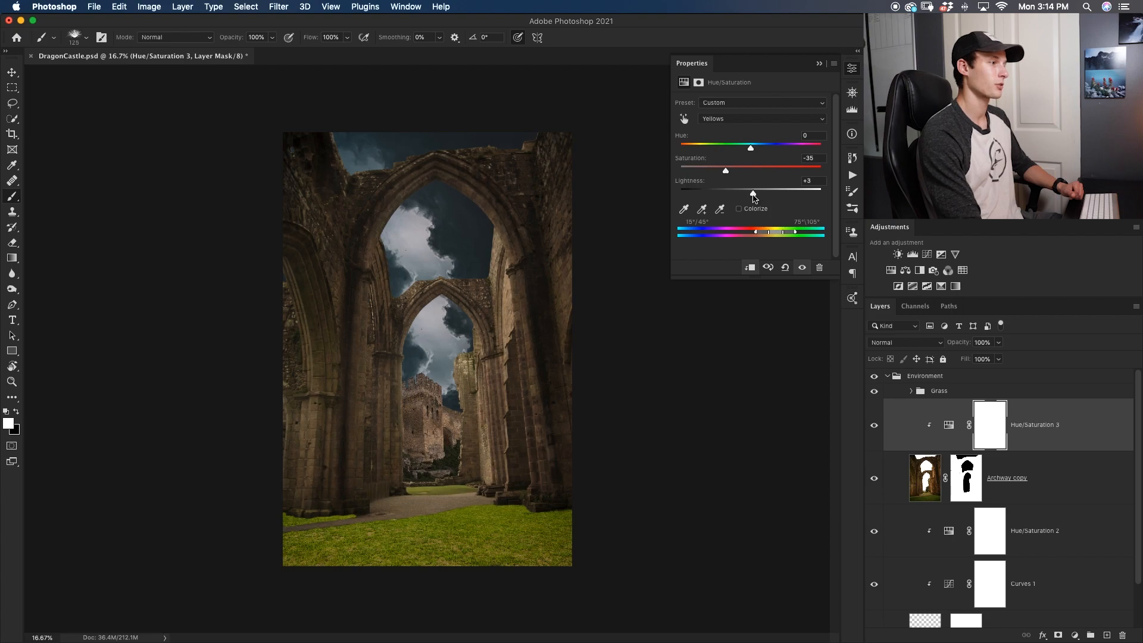
{"action": "left_click_drag", "start_coordinate": [755, 197], "coordinate": [757, 196]}
{"action": "left_click_drag", "start_coordinate": [751, 149], "coordinate": [744, 149]}
{"action": "scroll", "coordinate": [1107, 483], "scroll_direction": "down", "scroll_amount": 2}
{"action": "scroll", "coordinate": [1107, 483], "scroll_direction": "up", "scroll_amount": 2}
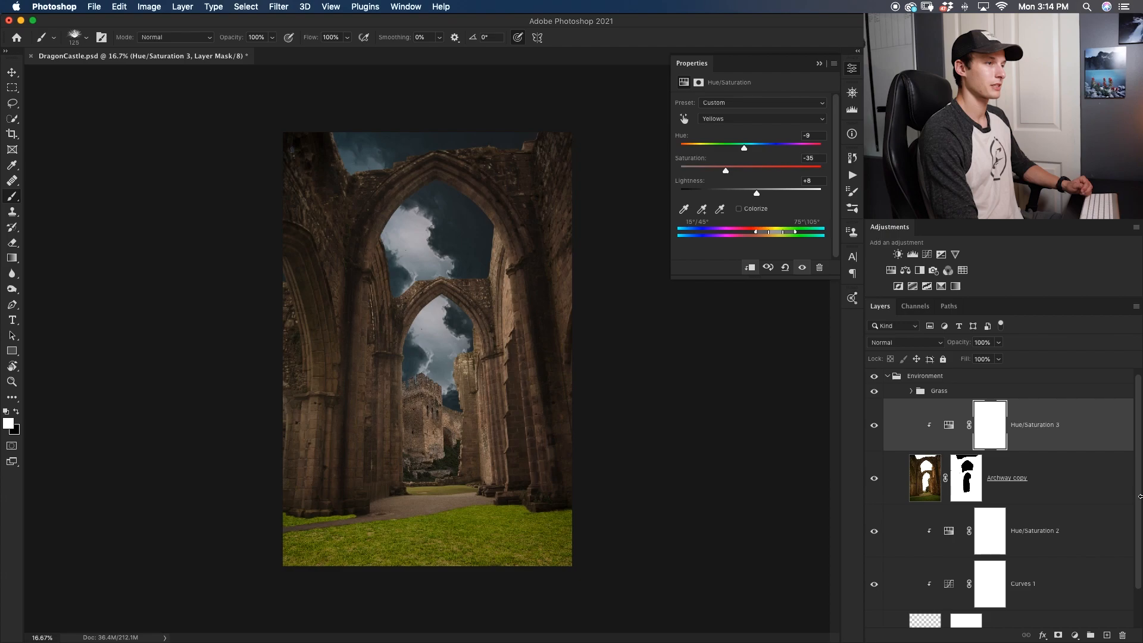
Step: Open the Grass group to mute the grass color, and add a Curves adjustment above MoonSky copy in the Sky group
{"action": "left_click", "coordinate": [911, 391]}
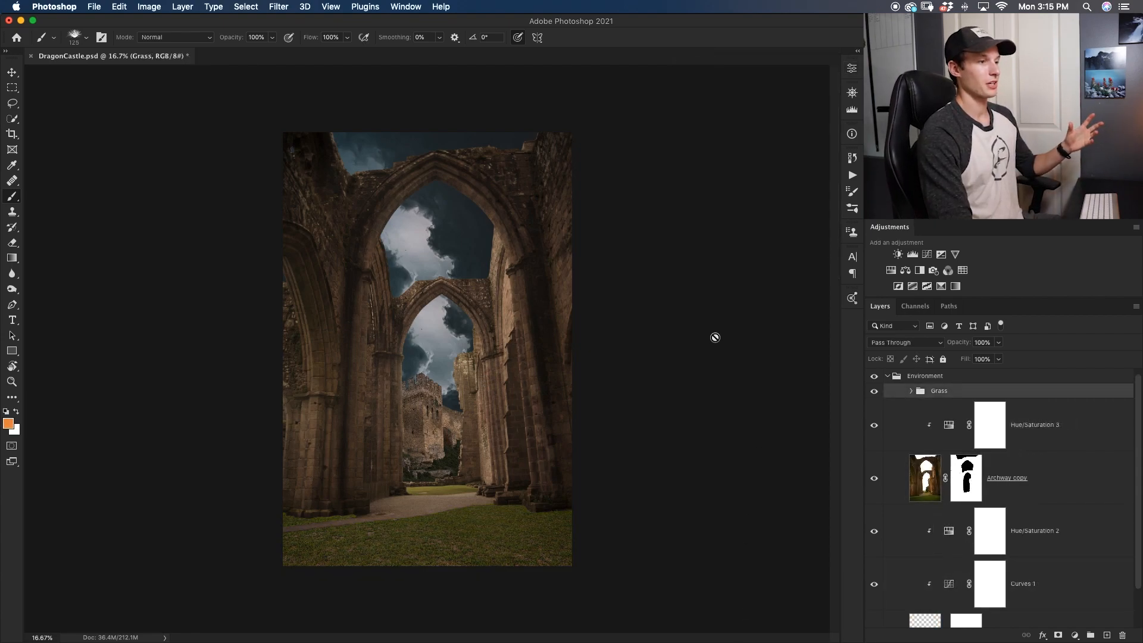
{"action": "scroll", "coordinate": [1131, 536], "scroll_direction": "down", "scroll_amount": 3}
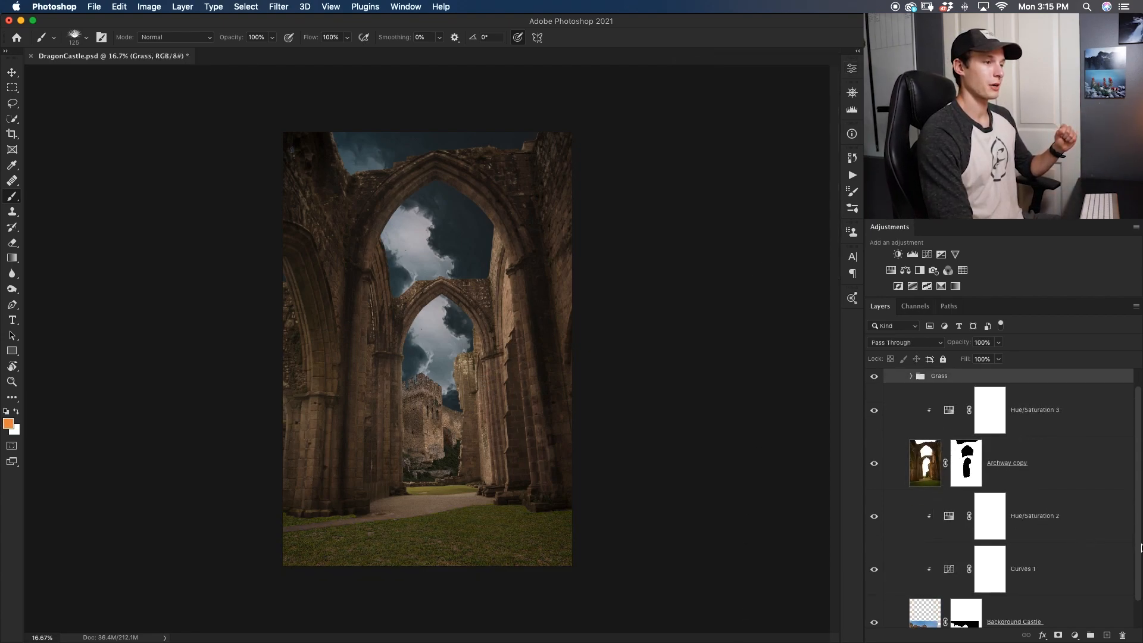
{"action": "left_click", "coordinate": [949, 626]}
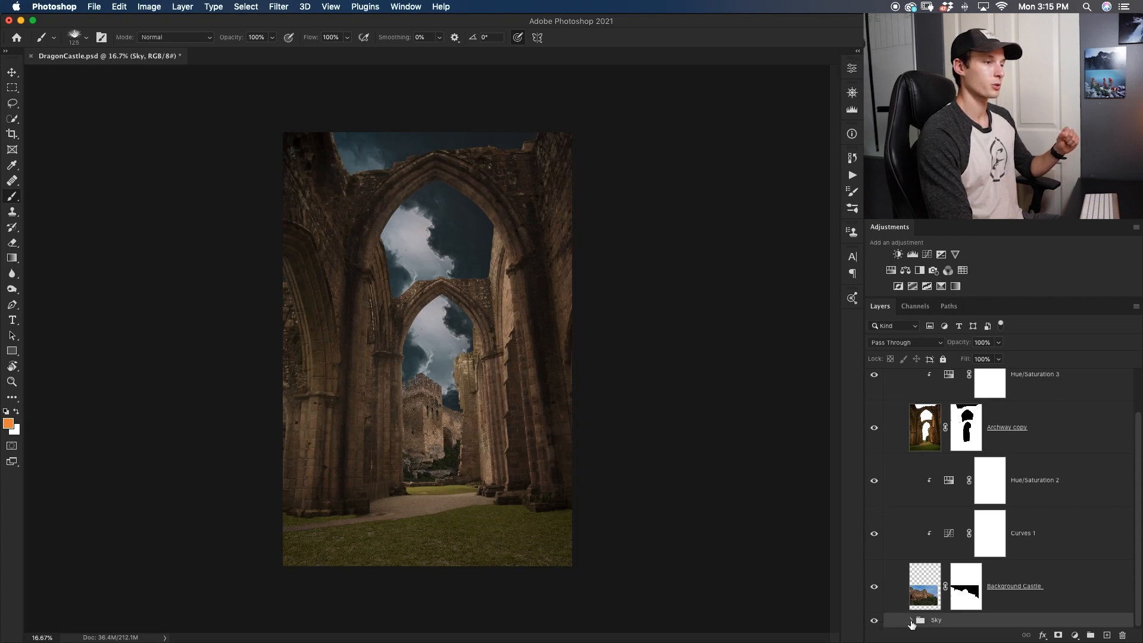
{"action": "left_click", "coordinate": [911, 621]}
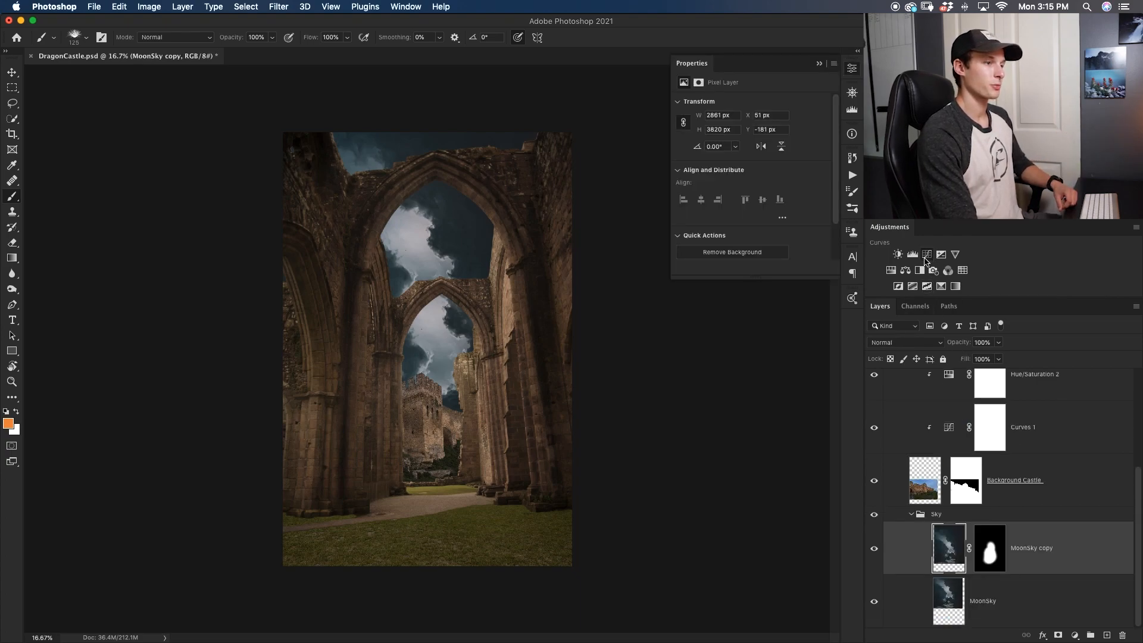
{"action": "left_click", "coordinate": [926, 256]}
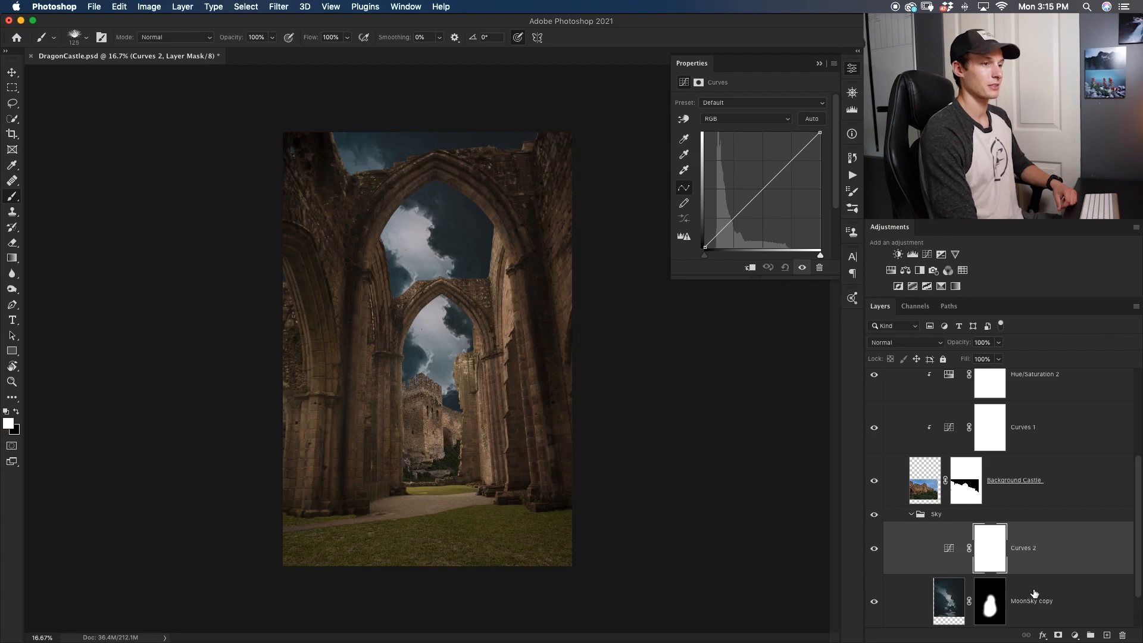
{"action": "left_click_drag", "start_coordinate": [1139, 575], "coordinate": [1136, 617]}
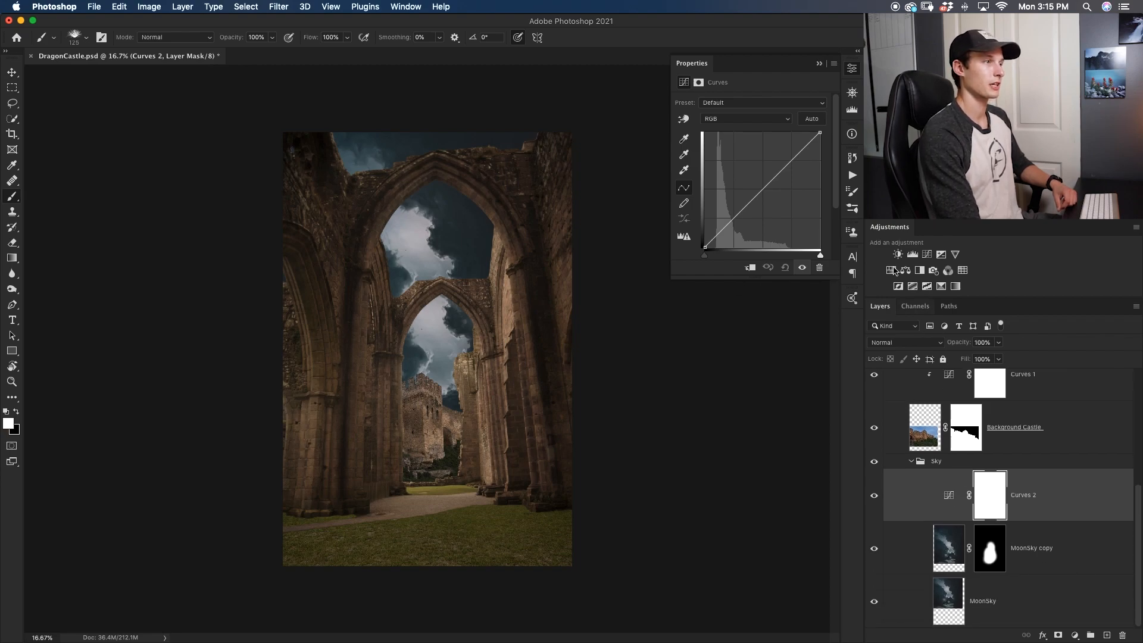
Step: Raise the highlights on the sky's RGB curve to brighten the clouds and add a midpoint to its red channel curve
{"action": "left_click_drag", "start_coordinate": [795, 158], "coordinate": [779, 160]}
{"action": "left_click_drag", "start_coordinate": [733, 210], "coordinate": [759, 190]}
{"action": "left_click", "coordinate": [743, 119]}
{"action": "left_click", "coordinate": [746, 128]}
{"action": "left_click", "coordinate": [761, 189]}
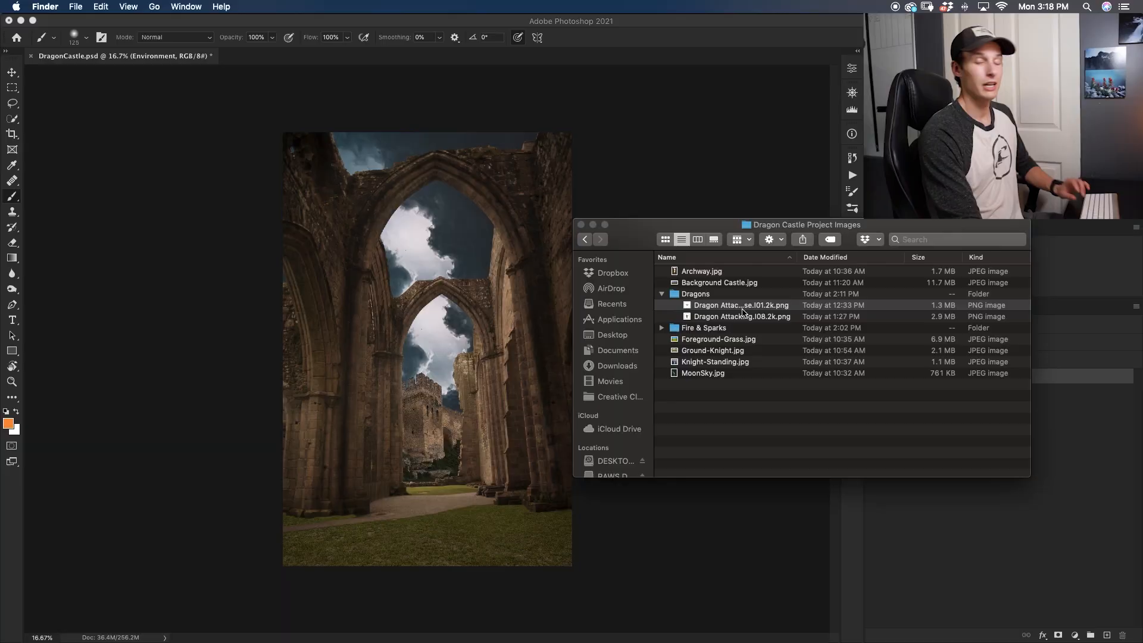
Step: Bring the Dragon Attacking Pose PNG from the Dragons folder in above the Environment group and convert its layer to a smart object
{"action": "left_click", "coordinate": [742, 307]}
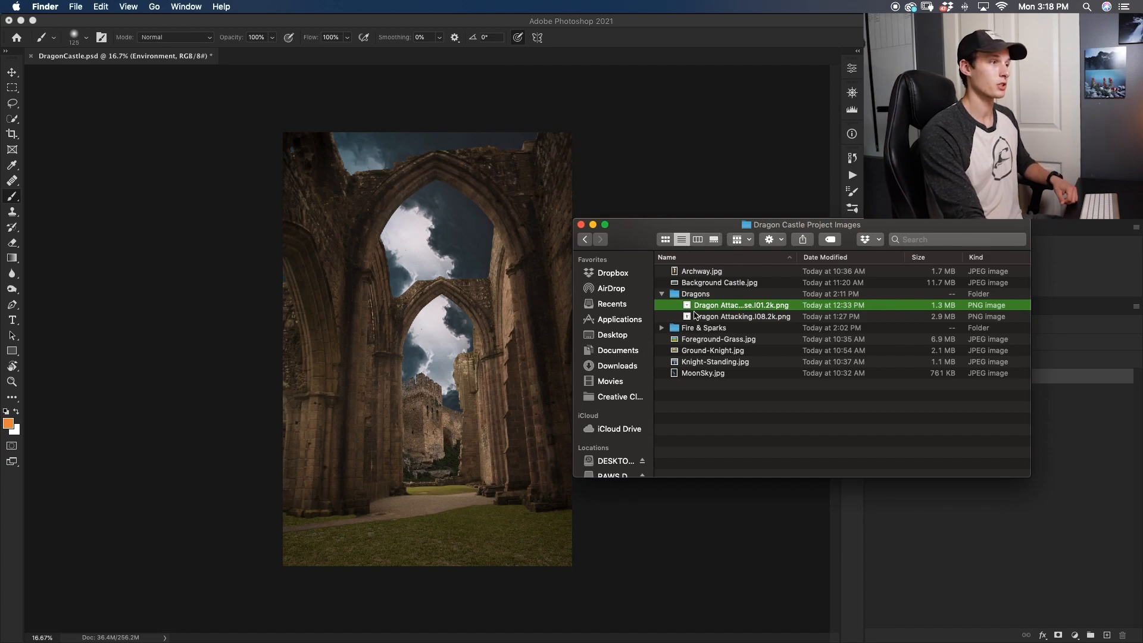
{"action": "left_click_drag", "start_coordinate": [714, 309], "coordinate": [470, 429]}
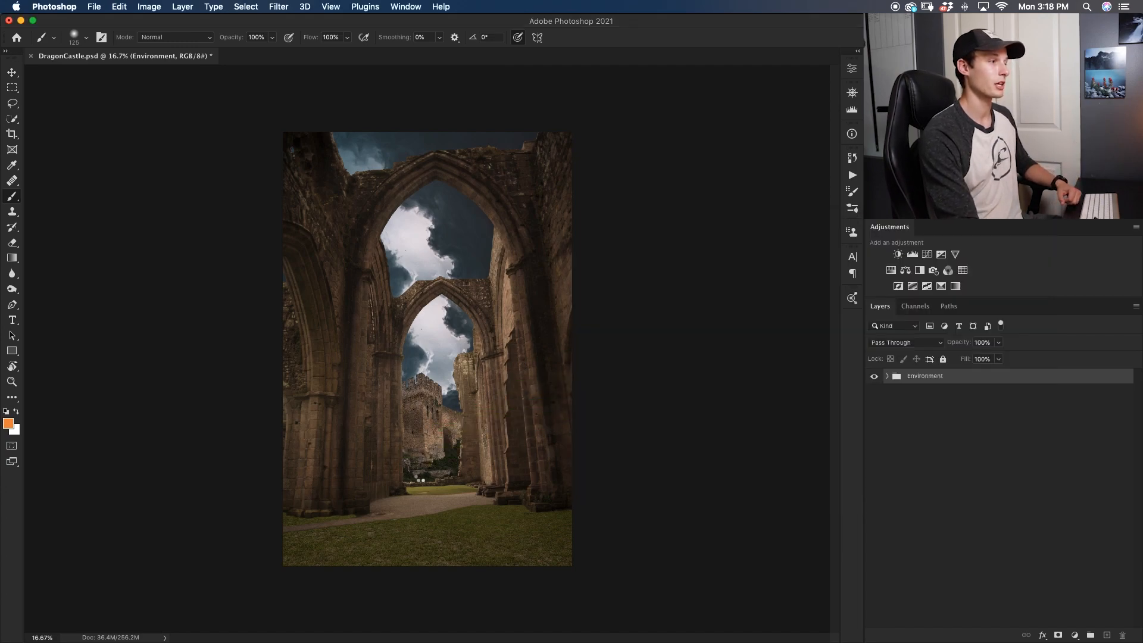
{"action": "key", "text": "v"}
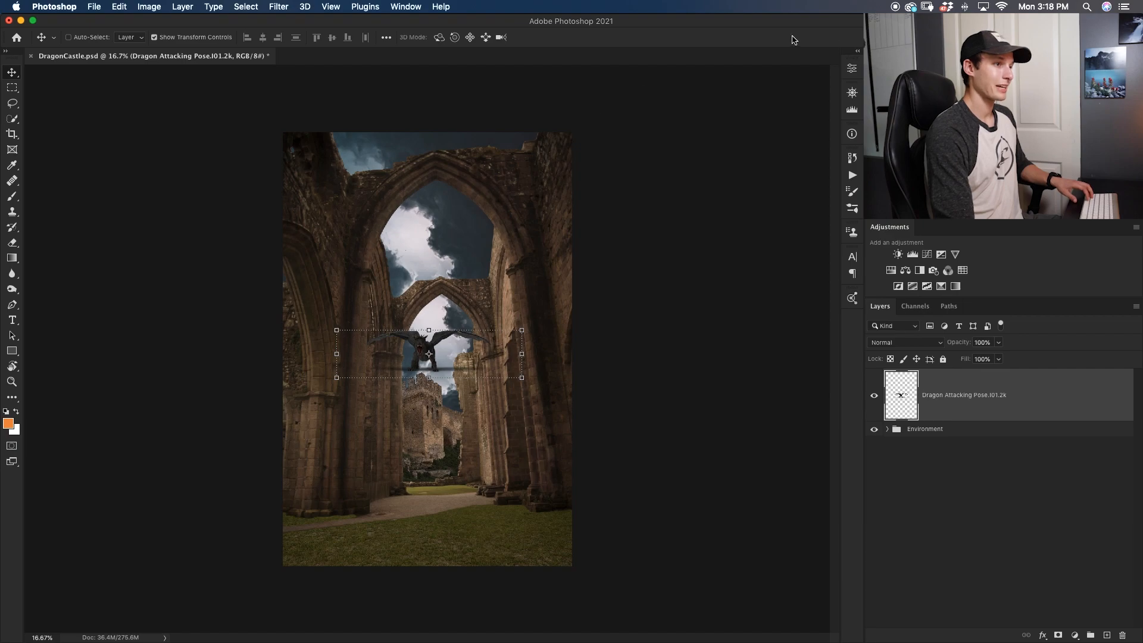
{"action": "right_click", "coordinate": [1077, 397]}
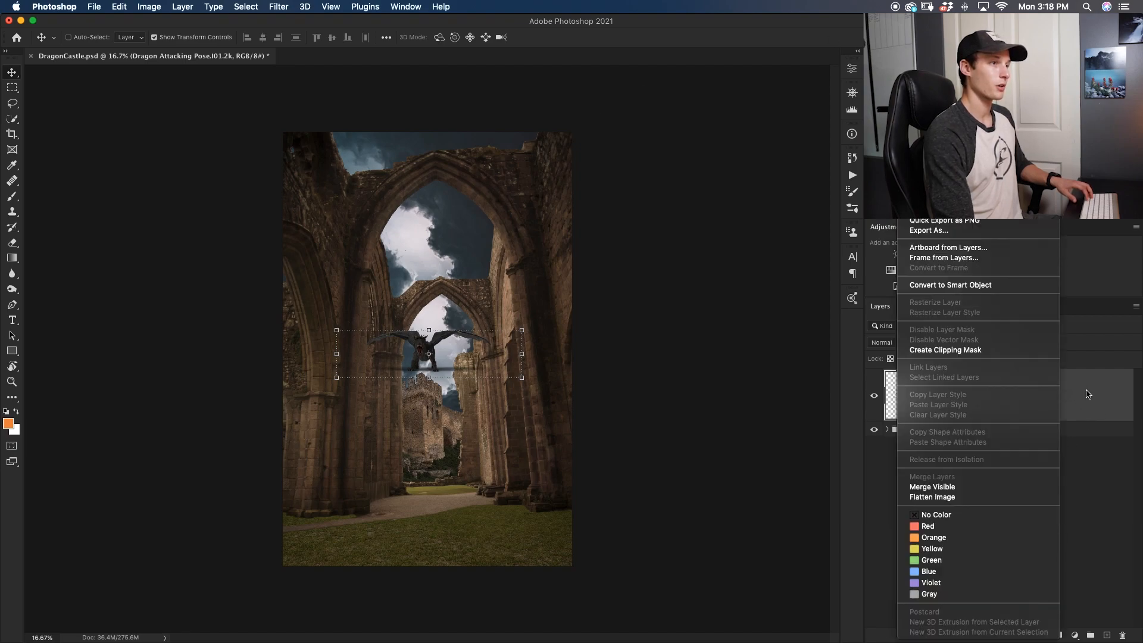
{"action": "left_click", "coordinate": [1012, 285]}
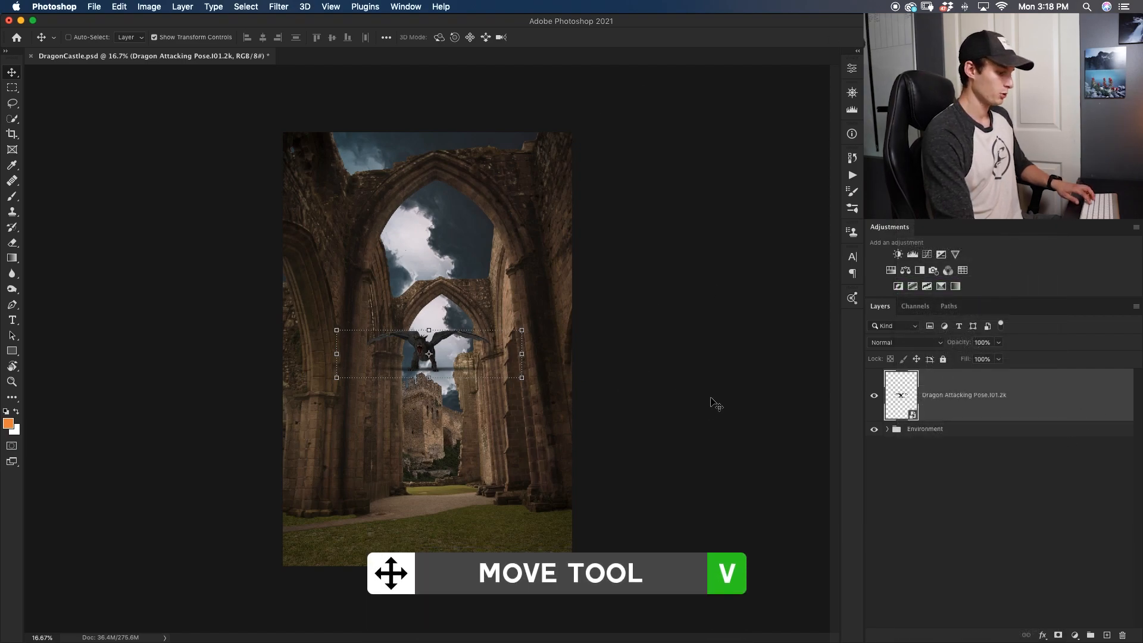
Step: Scale the dragon up to about 338% and position it standing on the path beneath the arches
{"action": "left_click_drag", "start_coordinate": [522, 378], "coordinate": [784, 446]}
{"action": "left_click_drag", "start_coordinate": [697, 411], "coordinate": [582, 455]}
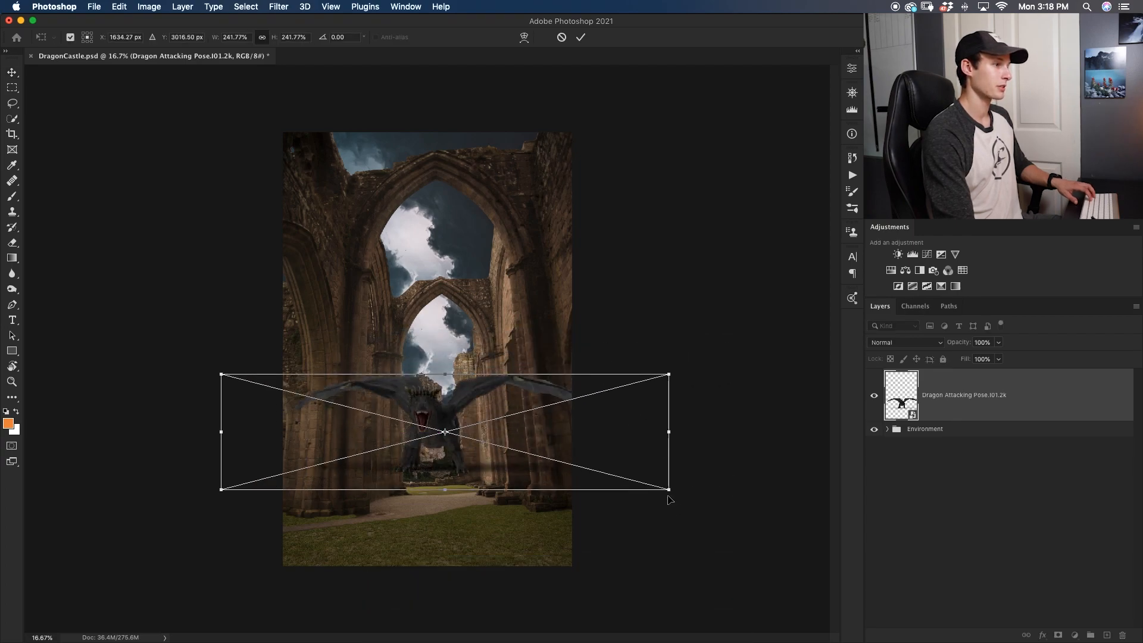
{"action": "left_click_drag", "start_coordinate": [674, 487], "coordinate": [829, 535]}
{"action": "left_click_drag", "start_coordinate": [721, 467], "coordinate": [635, 470]}
{"action": "key", "text": "super+equal"}
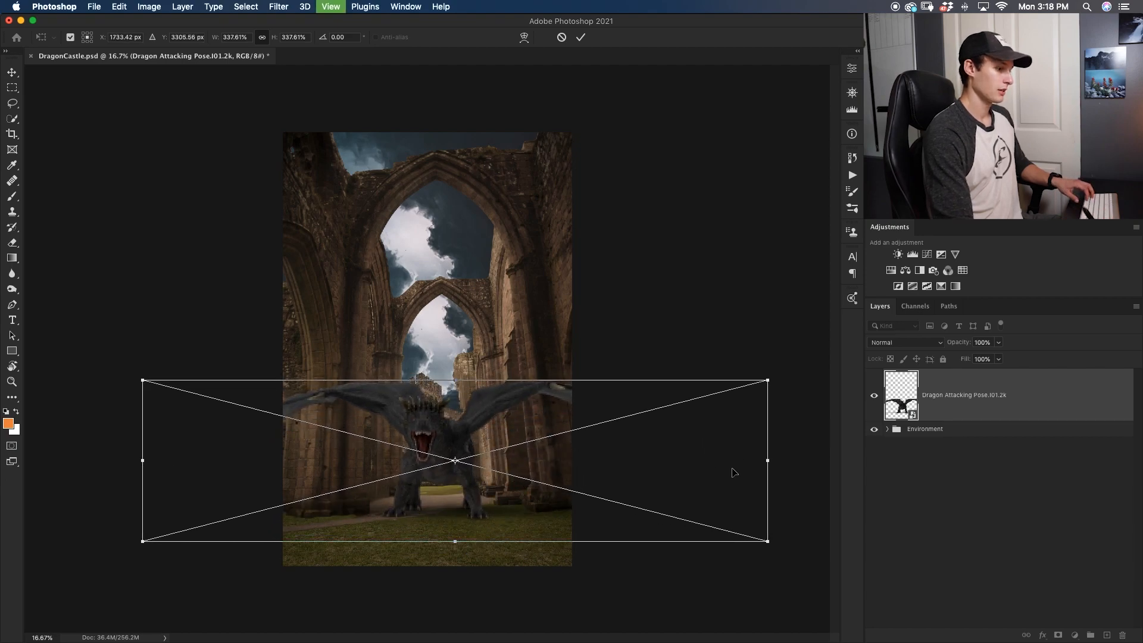
{"action": "key", "text": "super+minus"}
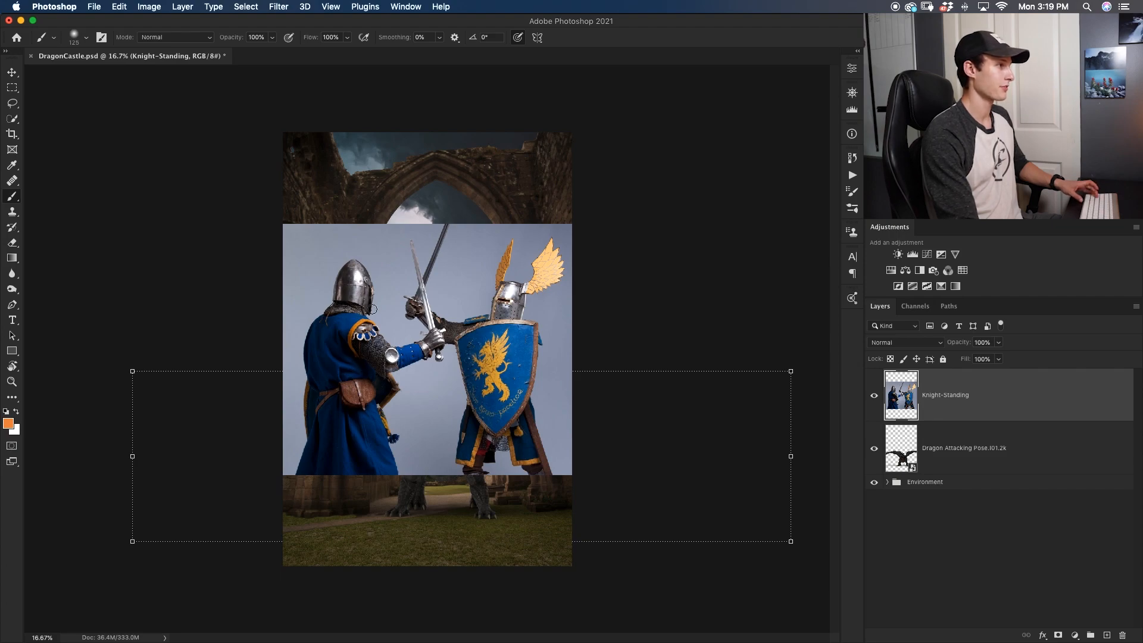
Step: Select the left knight with his helmet and sword using Quick Selection, and mask out the rest of the Knight-Standing layer
{"action": "left_click", "coordinate": [12, 120]}
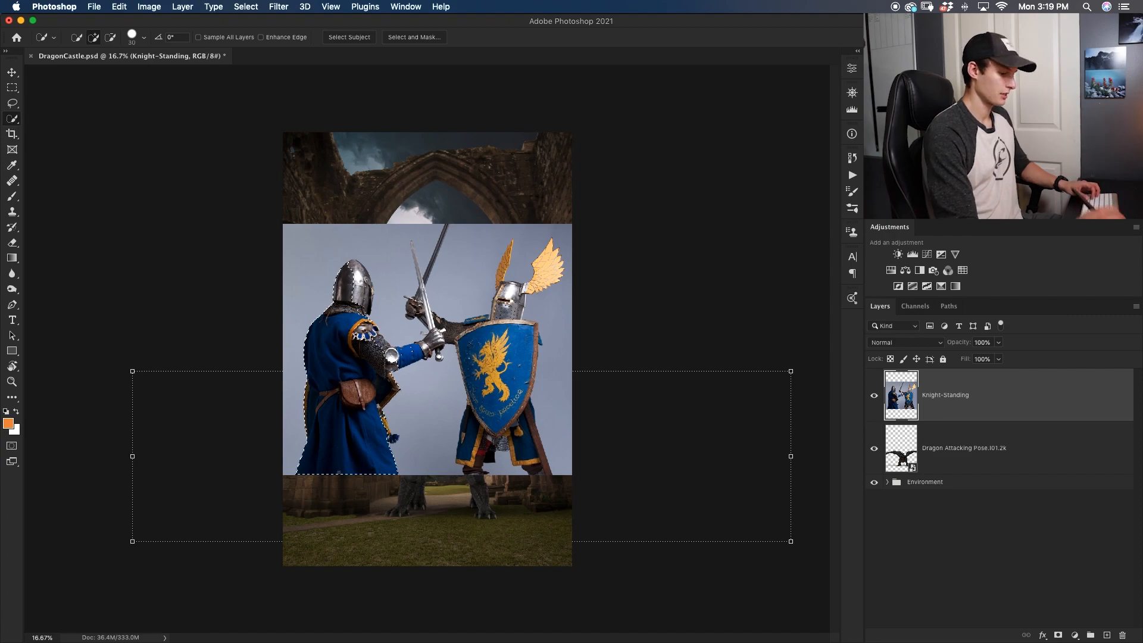
{"action": "key", "text": "super+equal"}
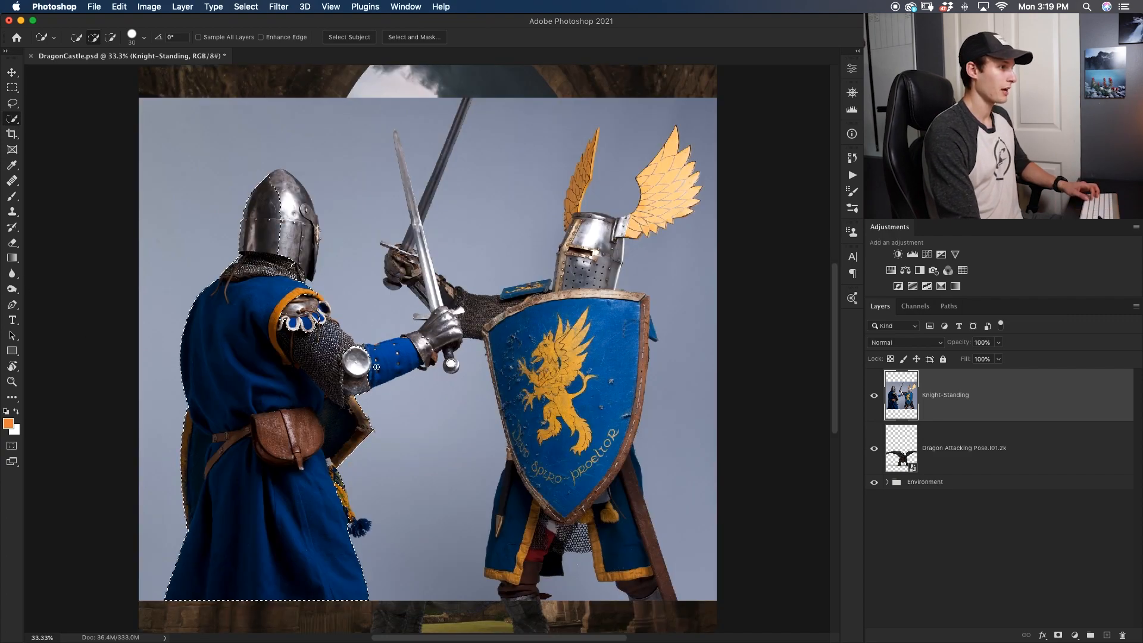
{"action": "left_click_drag", "start_coordinate": [430, 347], "coordinate": [444, 332]}
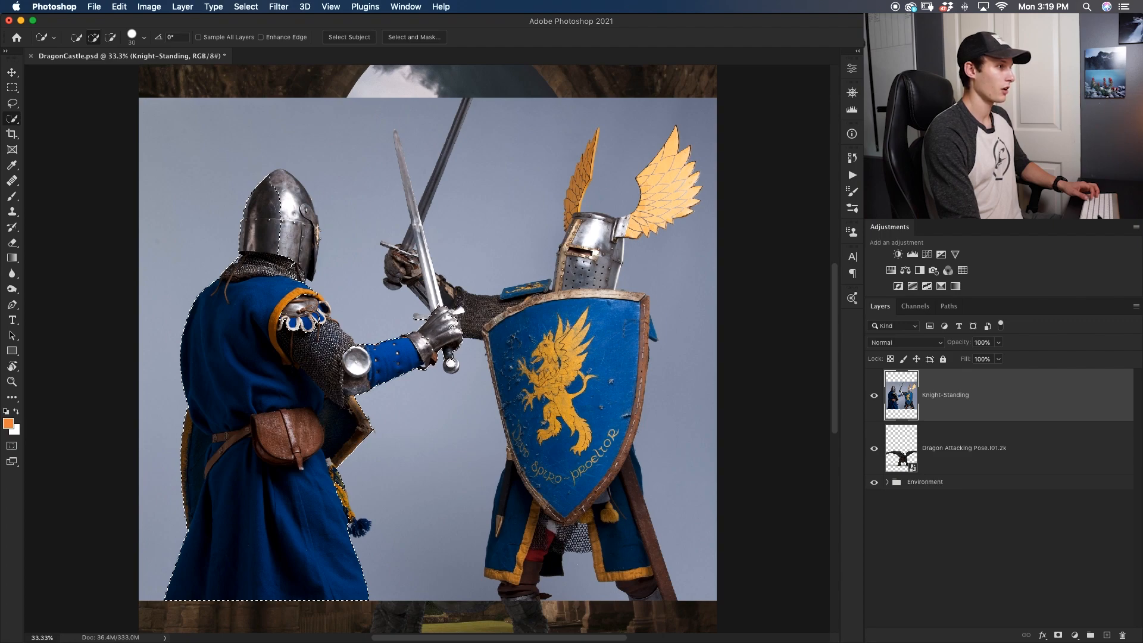
{"action": "left_click_drag", "start_coordinate": [453, 314], "coordinate": [398, 135]}
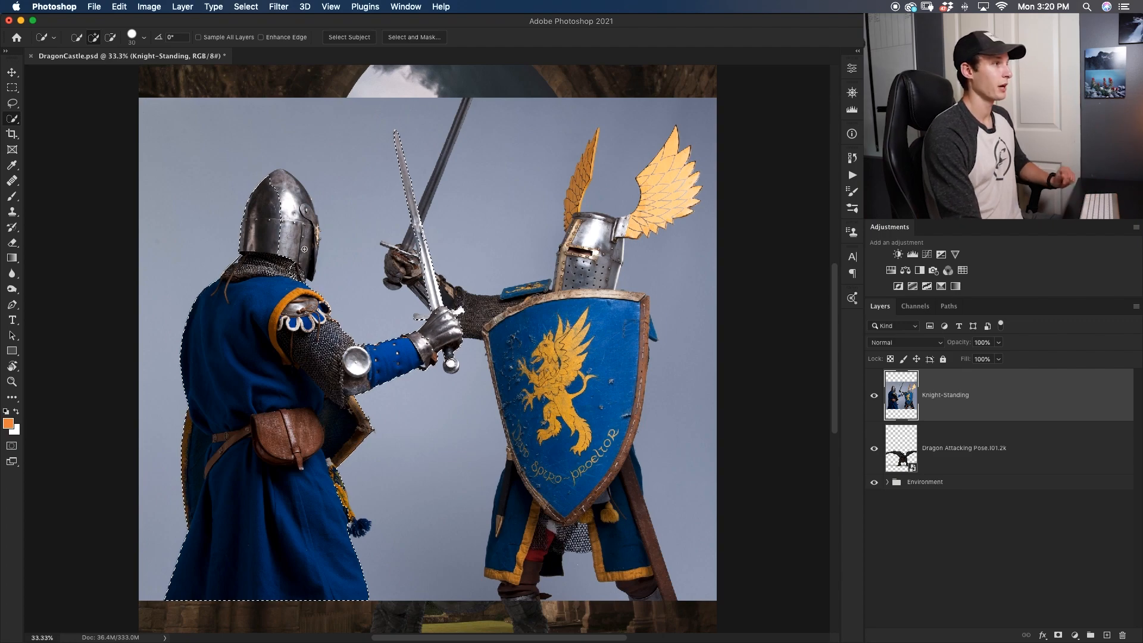
{"action": "left_click_drag", "start_coordinate": [296, 204], "coordinate": [292, 268]}
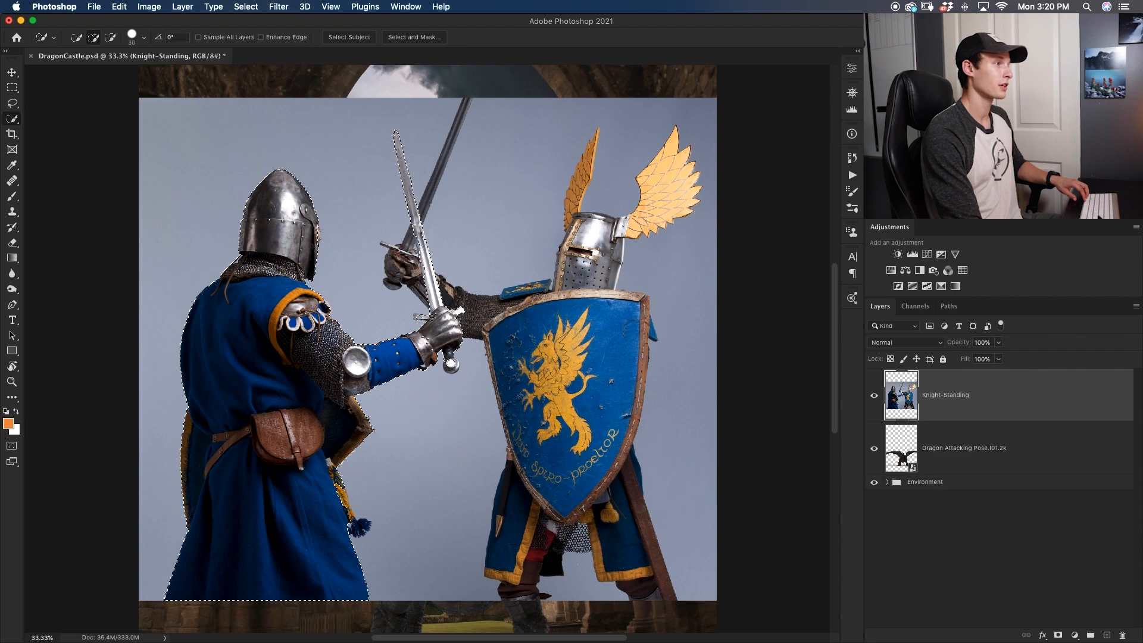
{"action": "key", "text": "alt"}
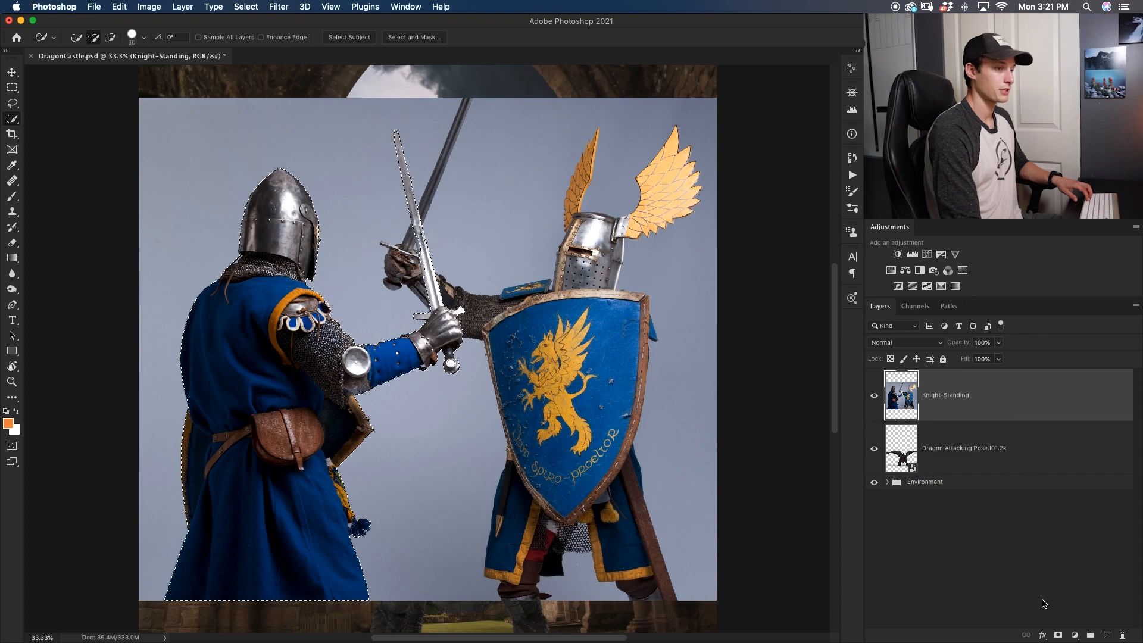
{"action": "left_click", "coordinate": [1059, 635]}
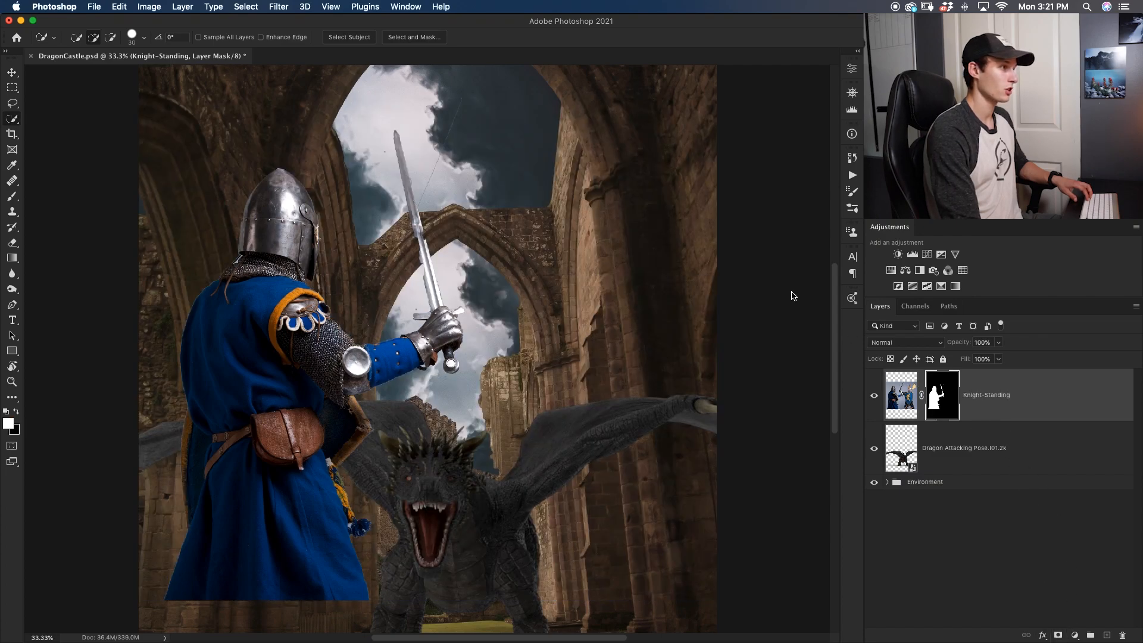
Step: Paint white on the knight's mask with a harder 40 px brush to restore the missing edge of the sword blade
{"action": "key", "text": "super+plus"}
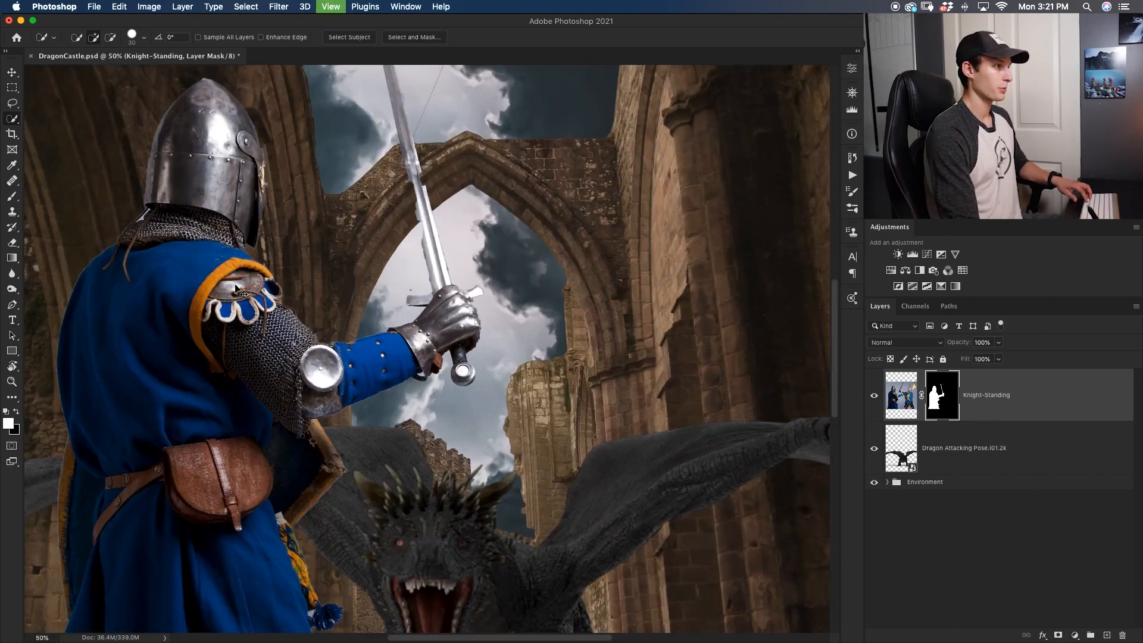
{"action": "left_click_drag", "start_coordinate": [600, 280], "coordinate": [595, 493]}
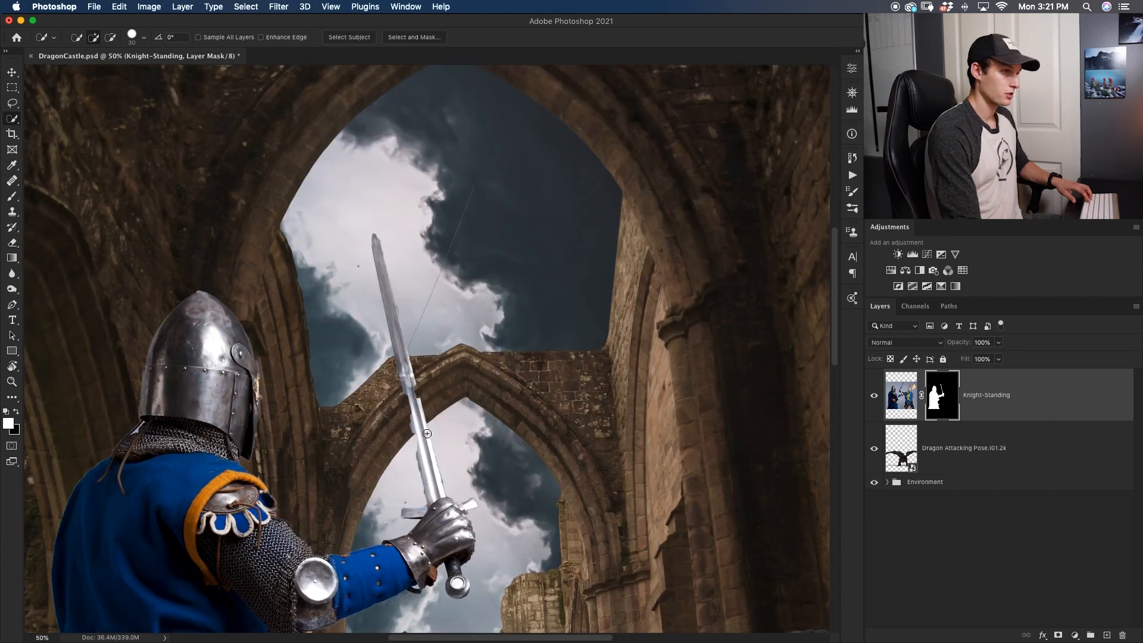
{"action": "key", "text": "b"}
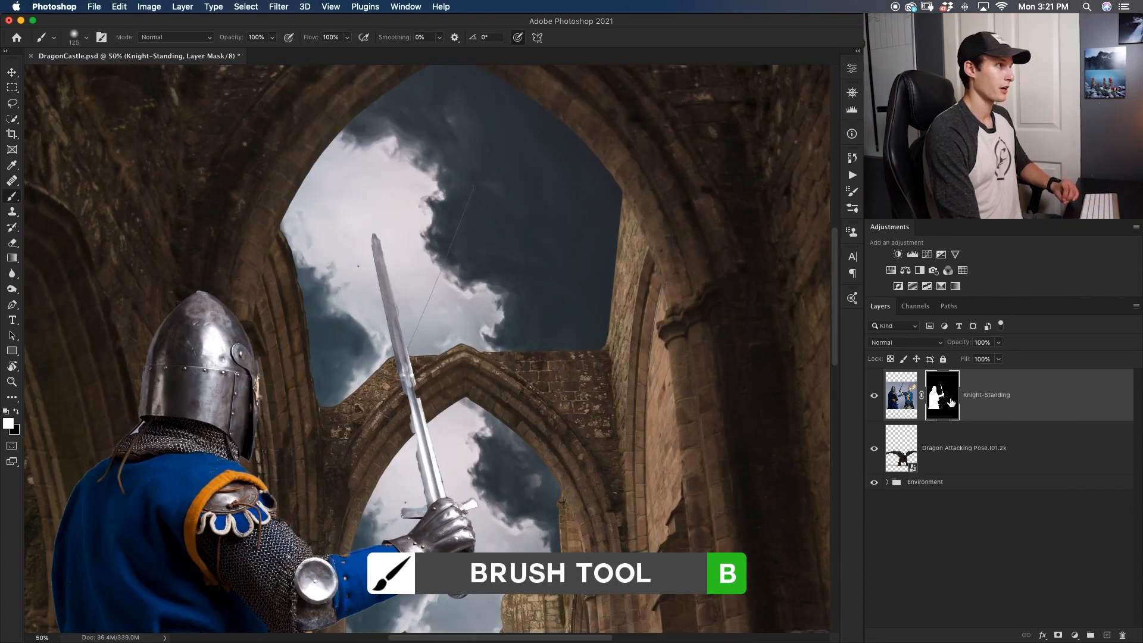
{"action": "right_click", "coordinate": [469, 346]}
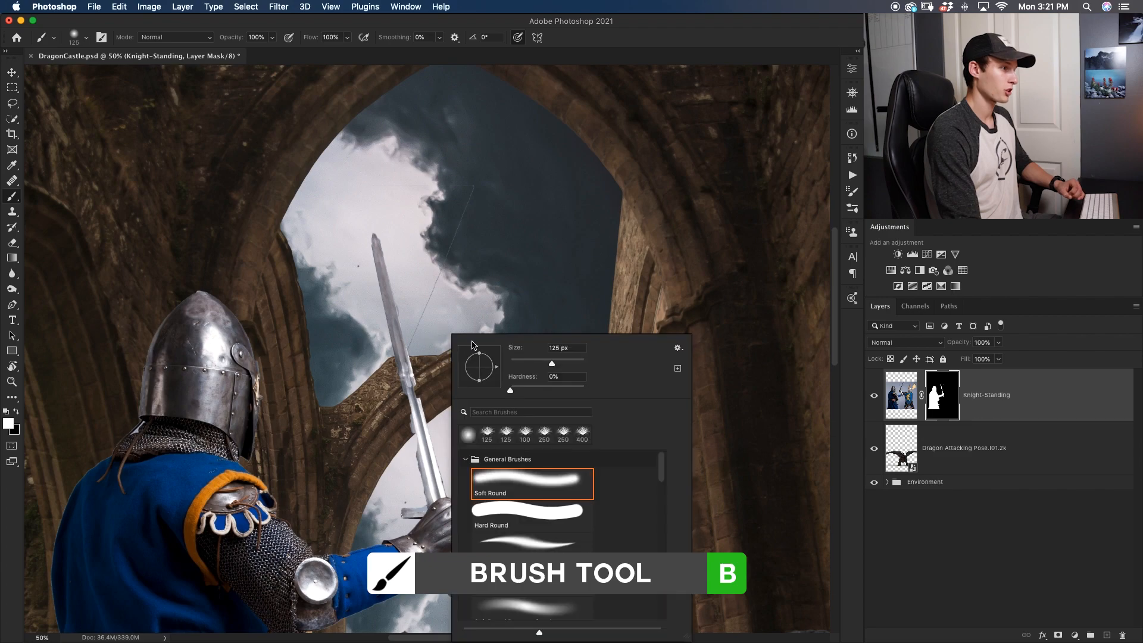
{"action": "left_click_drag", "start_coordinate": [540, 389], "coordinate": [575, 391]}
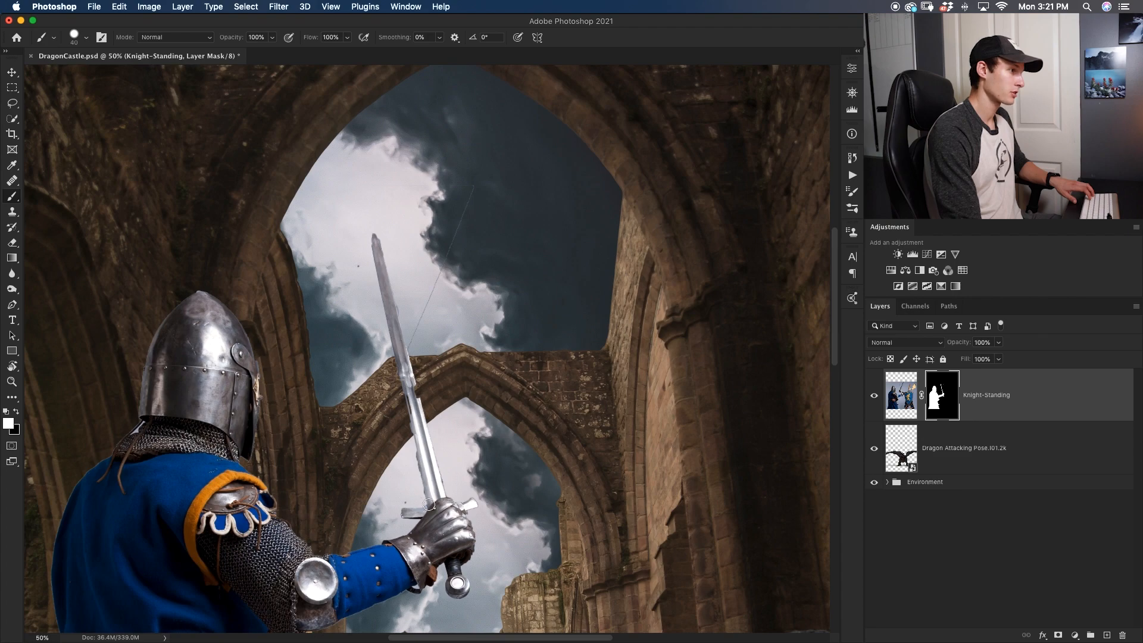
{"action": "left_click", "coordinate": [398, 345], "text": "shift"}
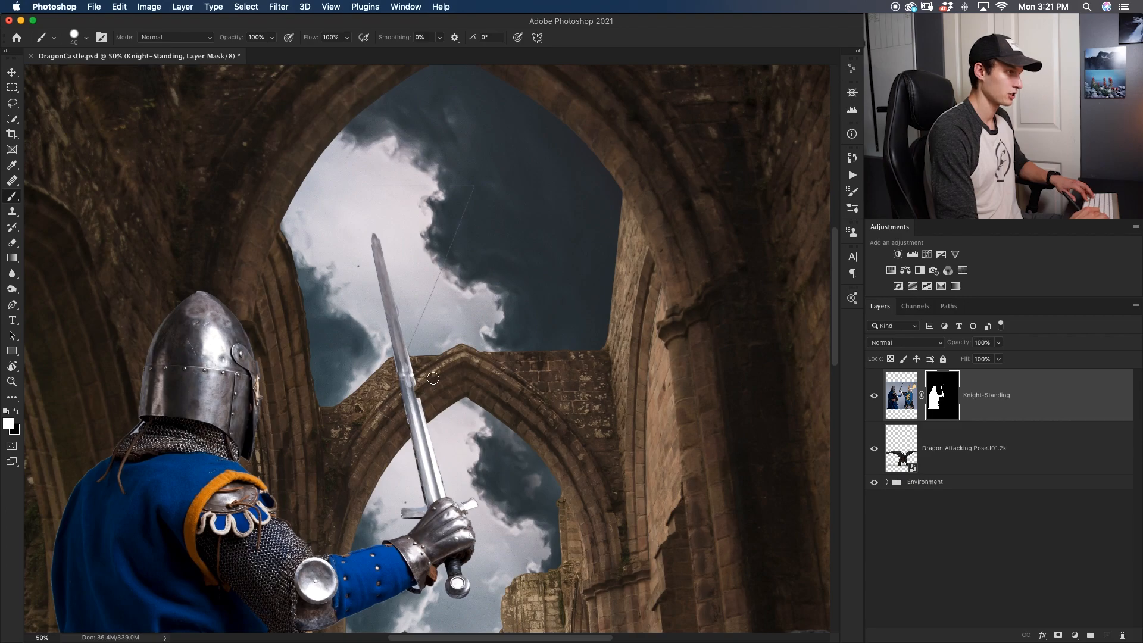
Step: Paint black on the mask in a straight stroke along the sword blade's right edge down to the gauntlet
{"action": "key", "text": "super+1"}
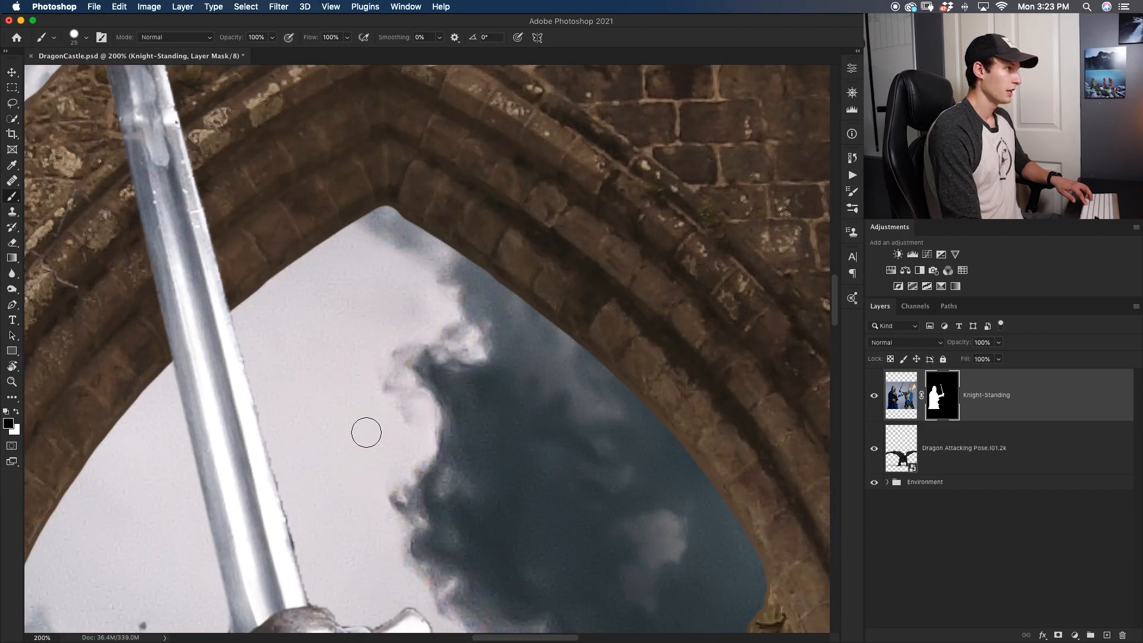
{"action": "left_click_drag", "start_coordinate": [302, 373], "coordinate": [333, 309]}
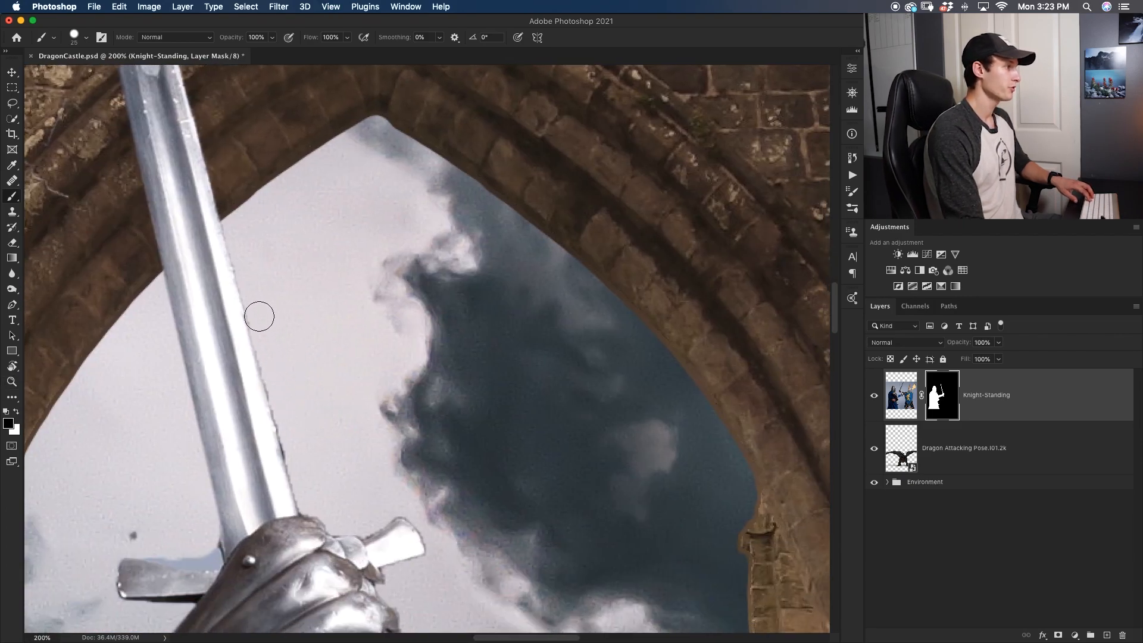
{"action": "left_click", "coordinate": [310, 503], "text": "shift"}
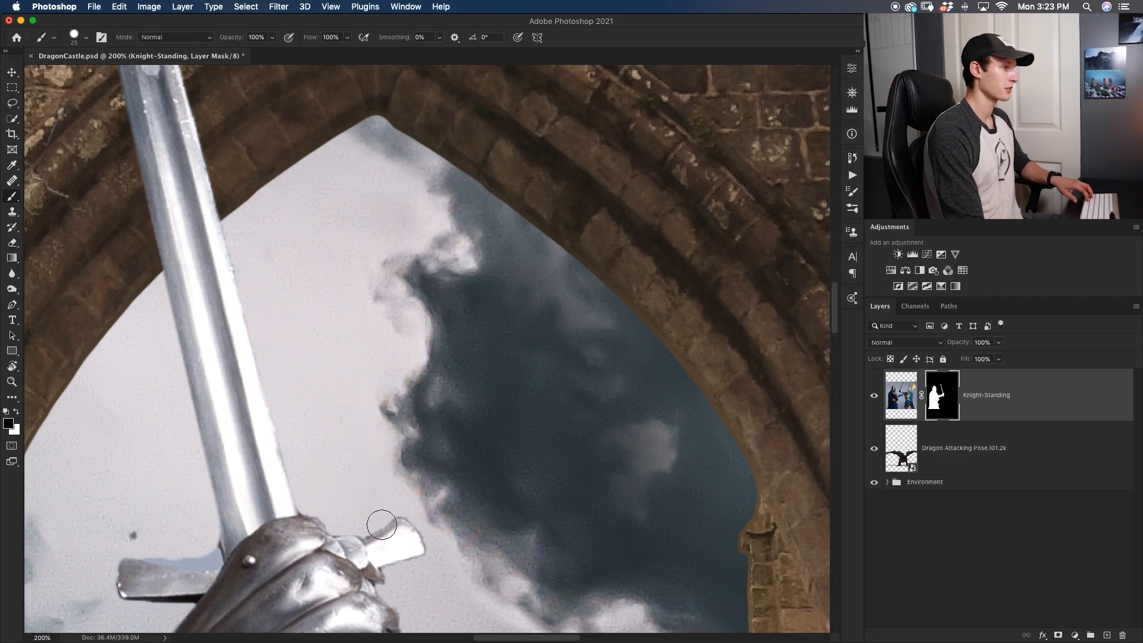
Step: Reduce the brush to 9 px and mask out the leftover background around both sides of the sword's crossguard
{"action": "key", "text": "bracketleft"}
{"action": "key", "text": "bracketleft"}
{"action": "key", "text": "bracketleft"}
{"action": "key", "text": "bracketleft"}
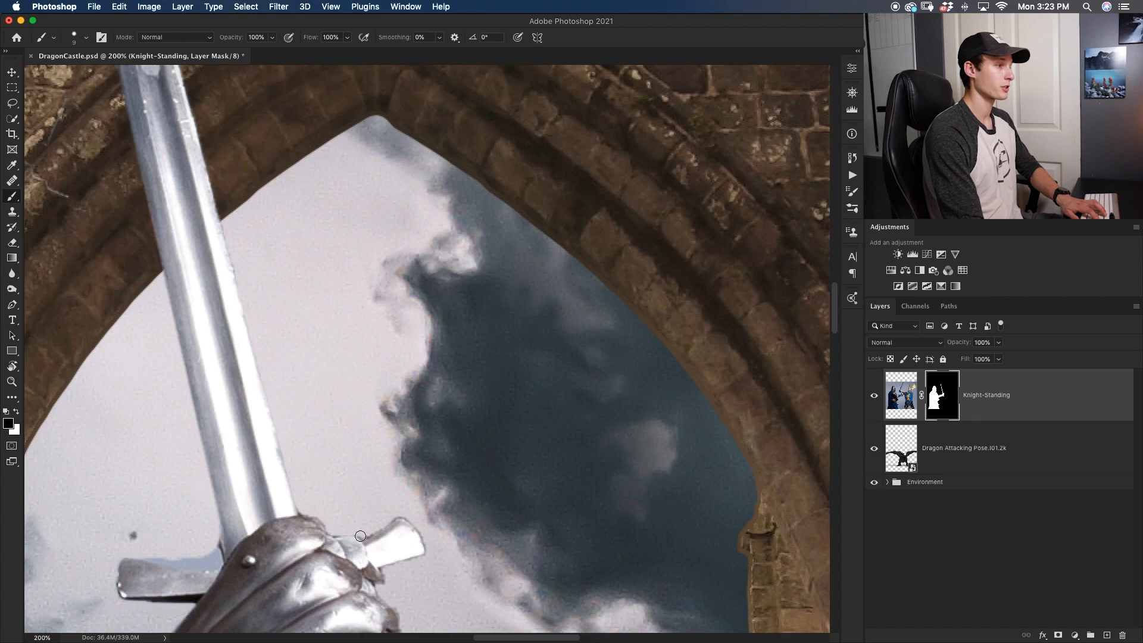
{"action": "scroll", "coordinate": [252, 449], "scroll_direction": "down", "scroll_amount": 5}
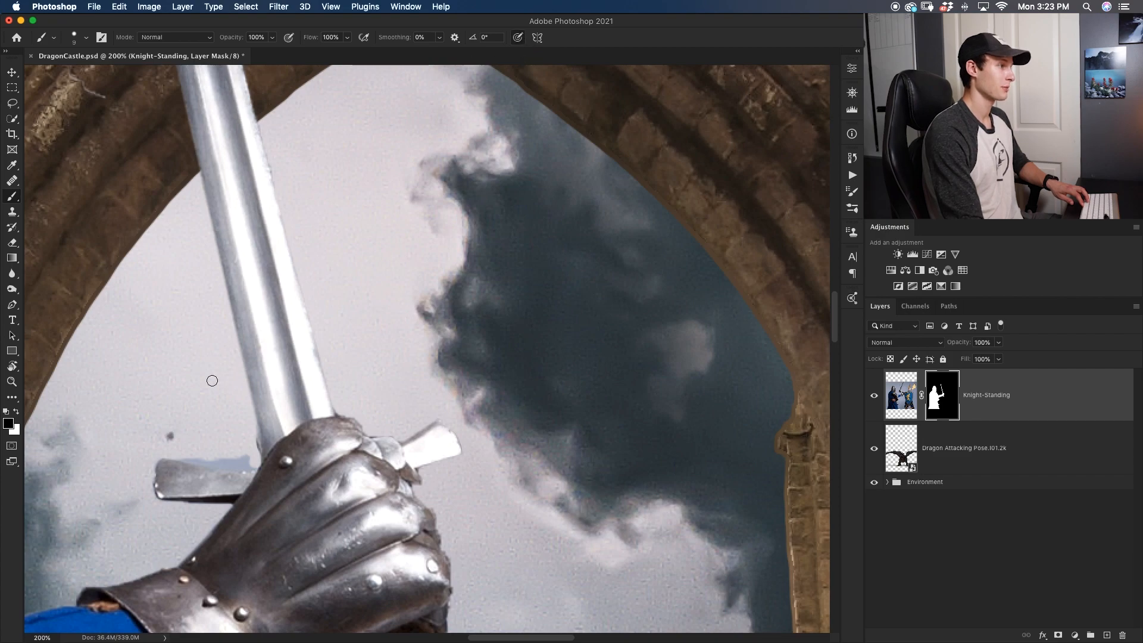
{"action": "left_click_drag", "start_coordinate": [190, 457], "coordinate": [221, 462]}
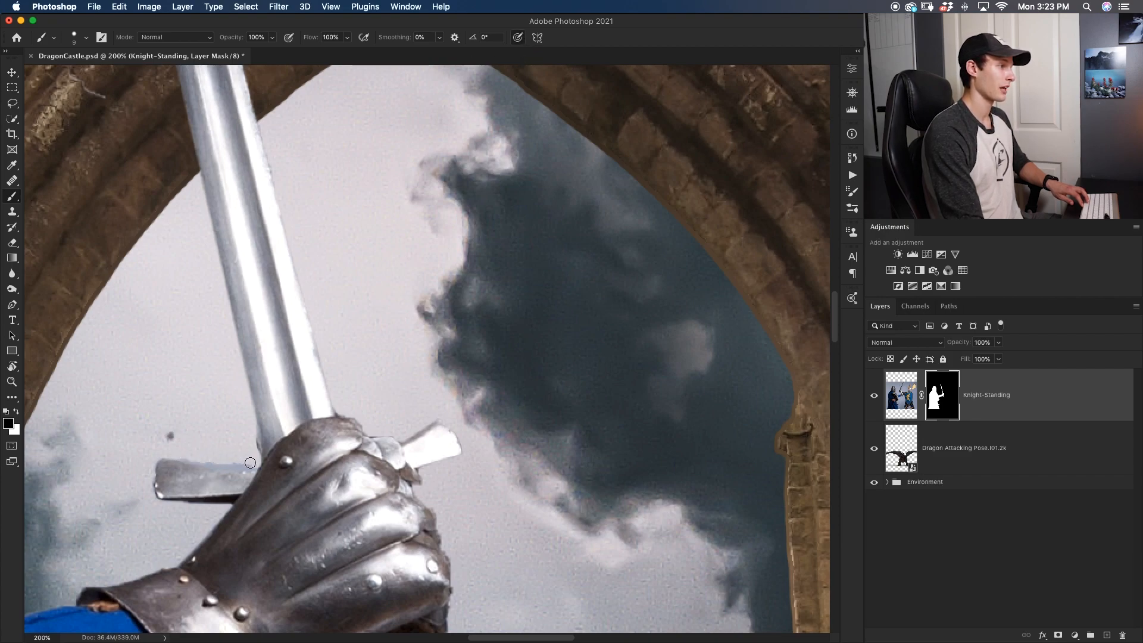
{"action": "left_click_drag", "start_coordinate": [255, 465], "coordinate": [241, 466]}
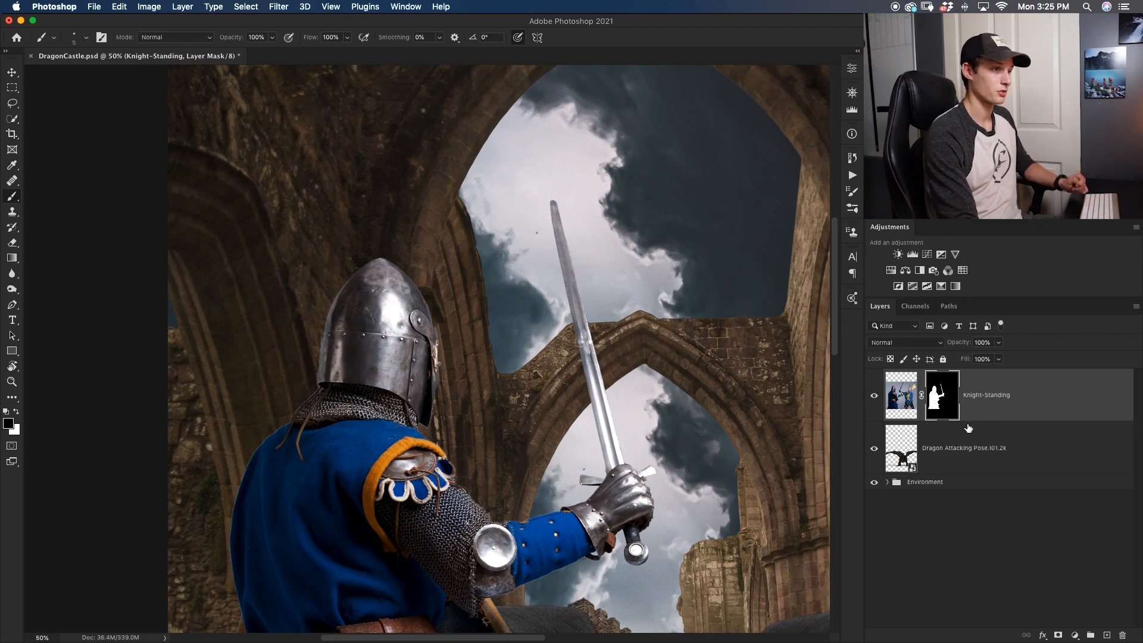
Step: Refine the knight's mask at the tassel with Smooth 8, Feather 0.5 px, Contrast 25% and Shift Edge -12%, output to a new masked layer
{"action": "double_click", "coordinate": [946, 401]}
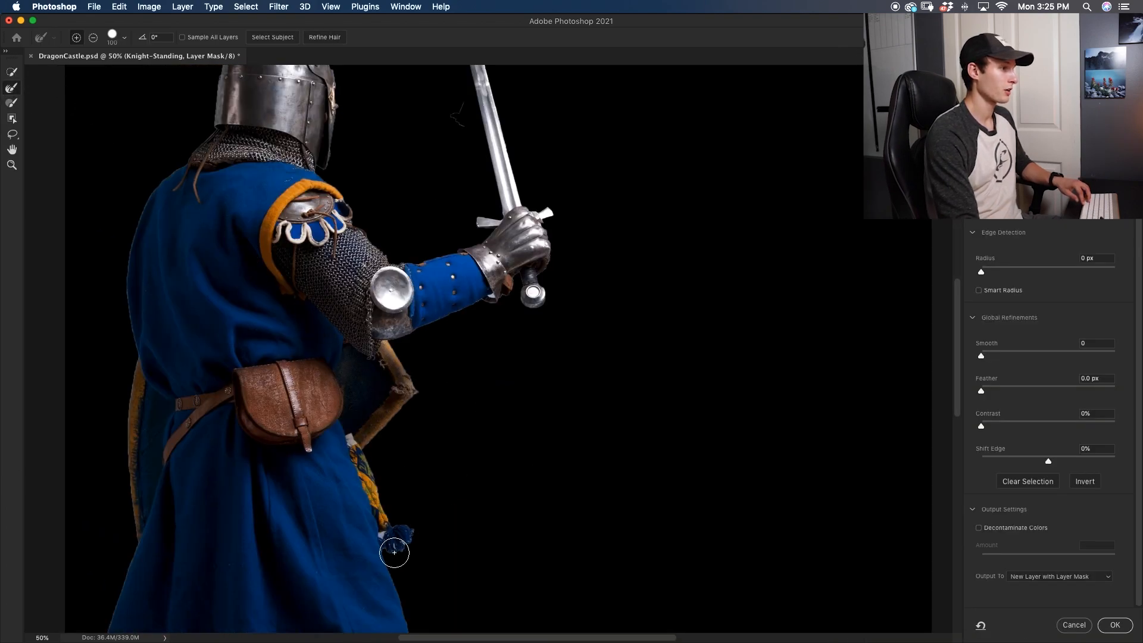
{"action": "left_click_drag", "start_coordinate": [384, 538], "coordinate": [410, 541]}
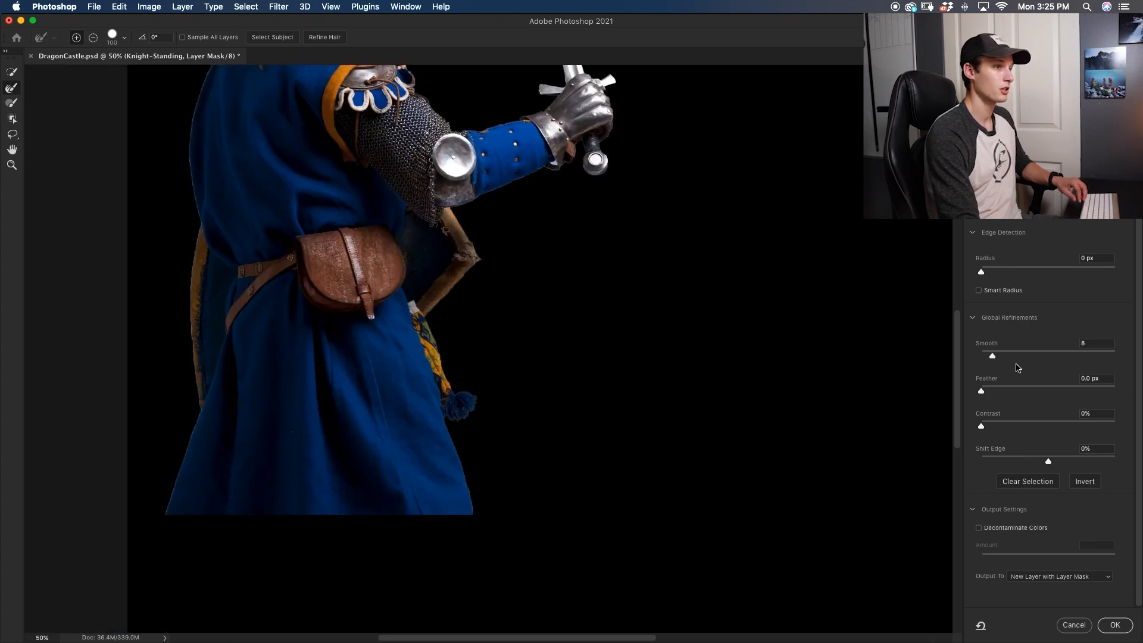
{"action": "left_click_drag", "start_coordinate": [986, 393], "coordinate": [985, 392]}
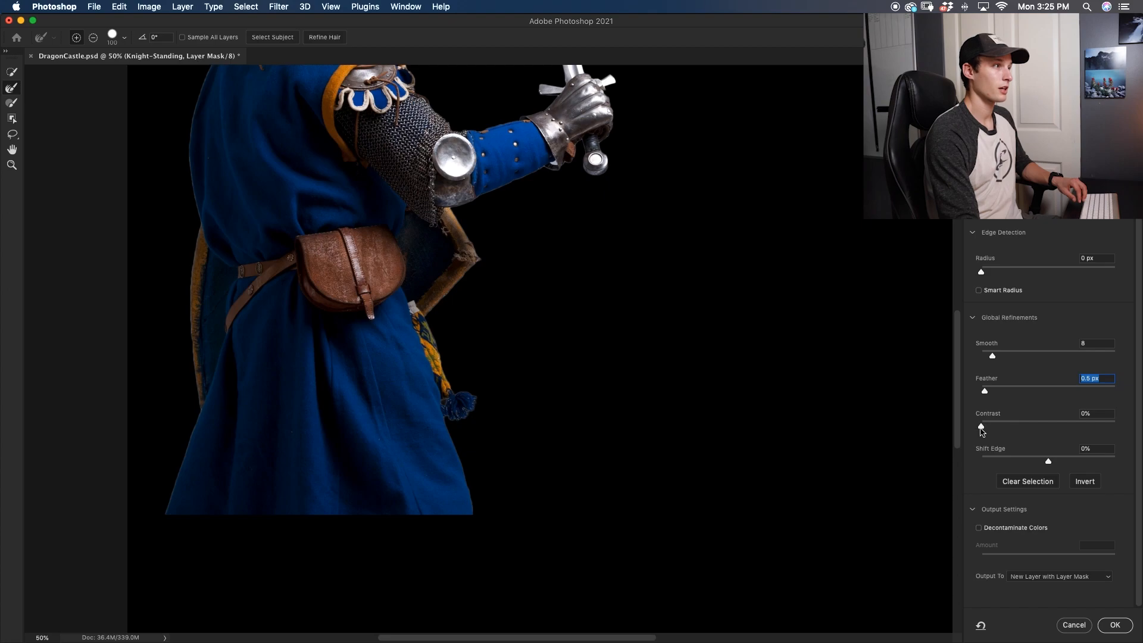
{"action": "left_click", "coordinate": [1003, 426]}
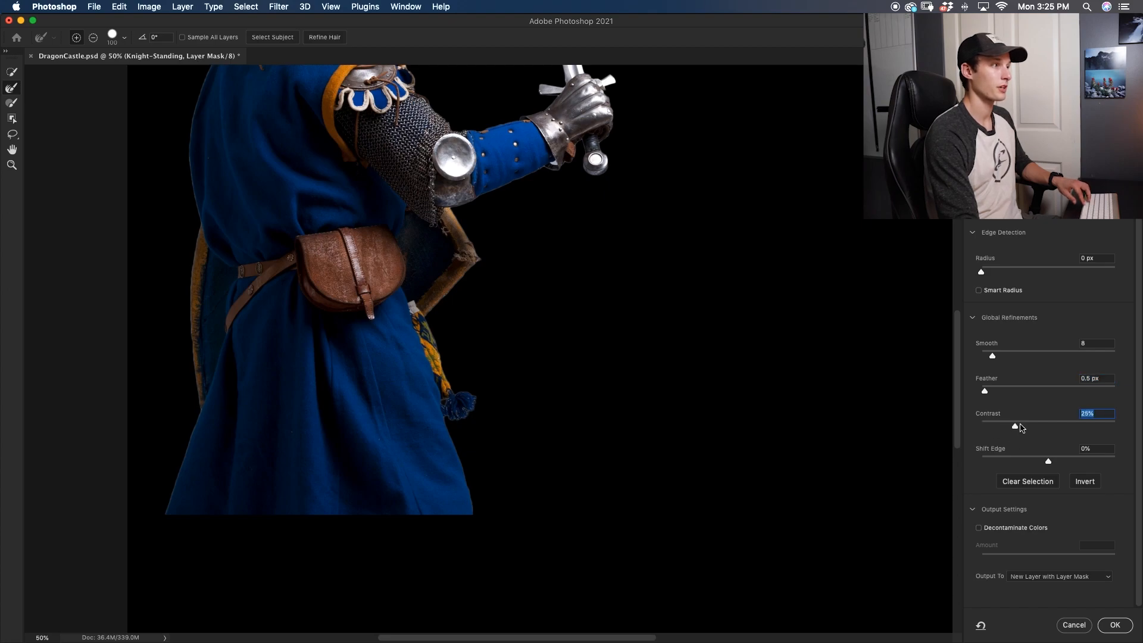
{"action": "left_click", "coordinate": [1041, 462]}
{"action": "key", "text": "super+1"}
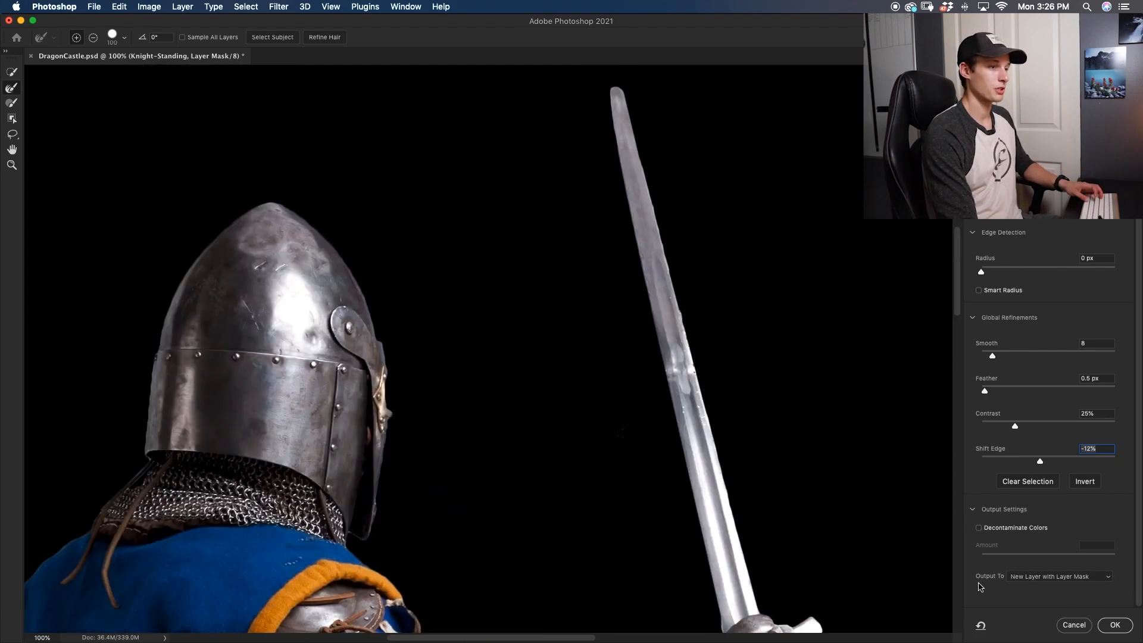
{"action": "left_click", "coordinate": [1114, 625]}
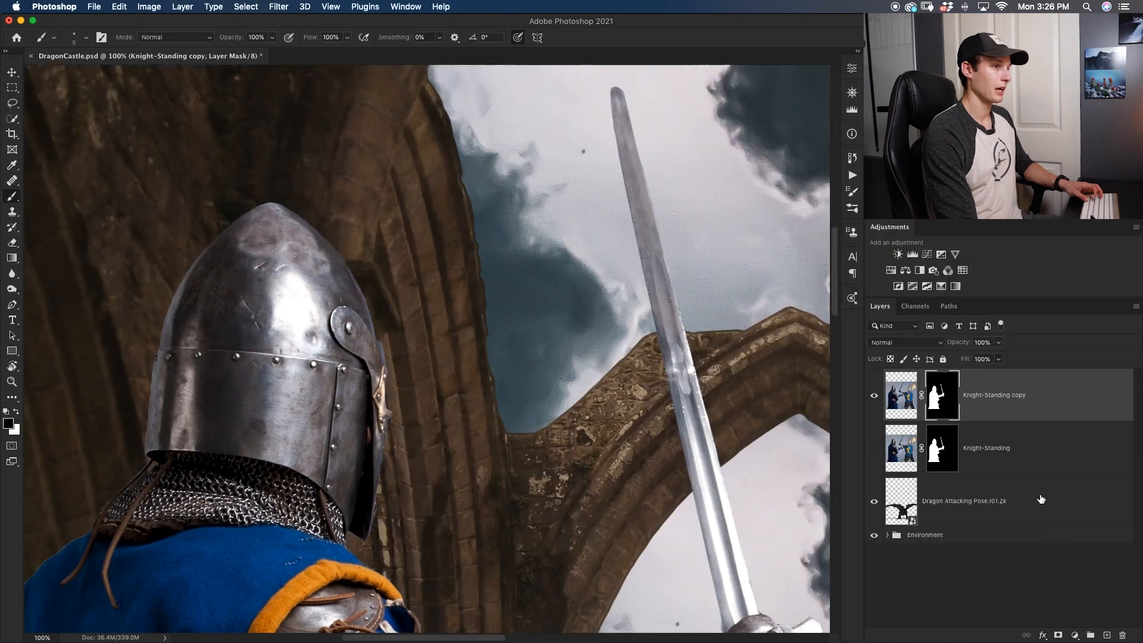
Step: Delete the original Knight-Standing layer beneath the refined copy
{"action": "left_click", "coordinate": [1052, 435]}
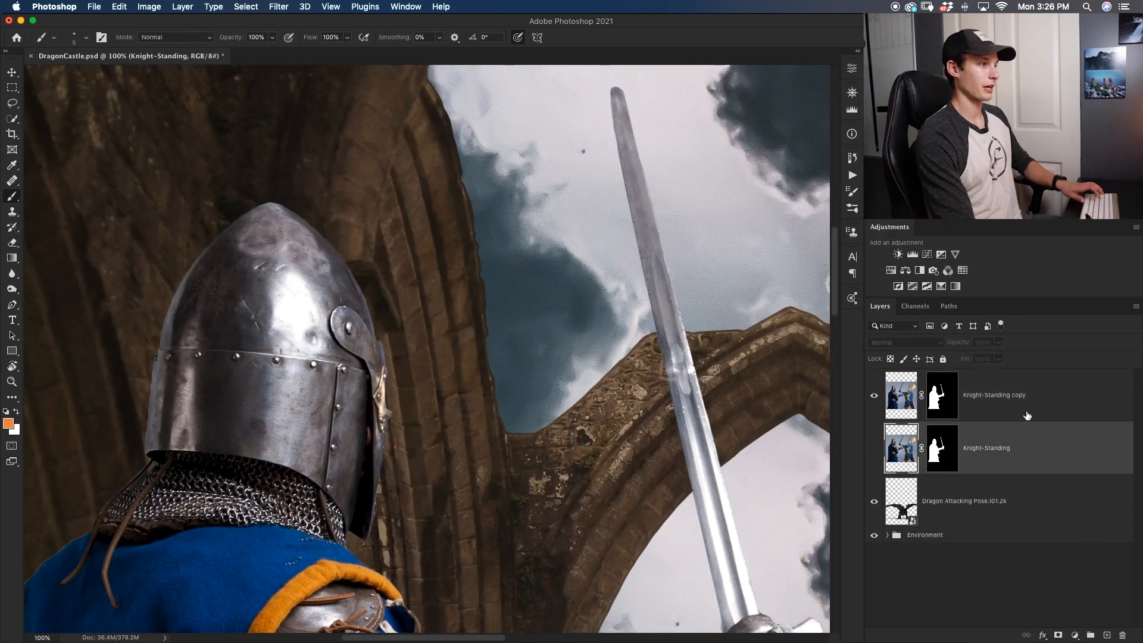
{"action": "key", "text": "BackSpace"}
{"action": "key", "text": "super+0"}
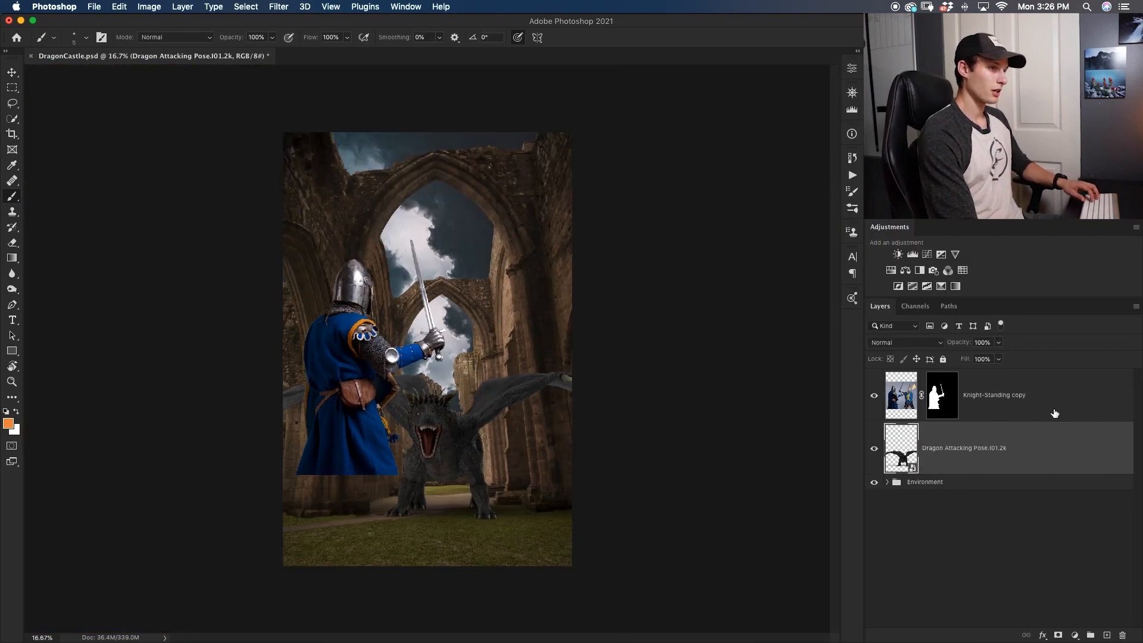
Step: Move and scale the knight so he stands in the canvas's lower-left foreground, facing the dragon, with his robe reaching the bottom edge
{"action": "left_click", "coordinate": [1072, 411]}
{"action": "key", "text": "v"}
{"action": "left_click_drag", "start_coordinate": [484, 367], "coordinate": [524, 400]}
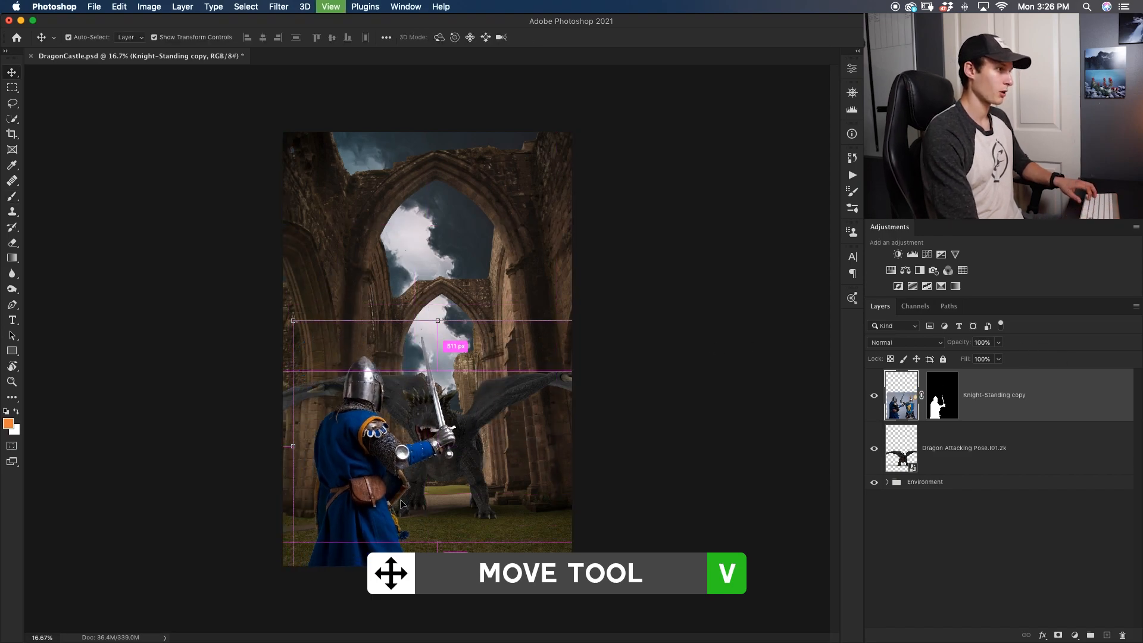
{"action": "key", "text": "super+minus"}
{"action": "key", "text": "super+t"}
{"action": "left_click_drag", "start_coordinate": [324, 329], "coordinate": [287, 303]}
{"action": "left_click_drag", "start_coordinate": [434, 403], "coordinate": [462, 417]}
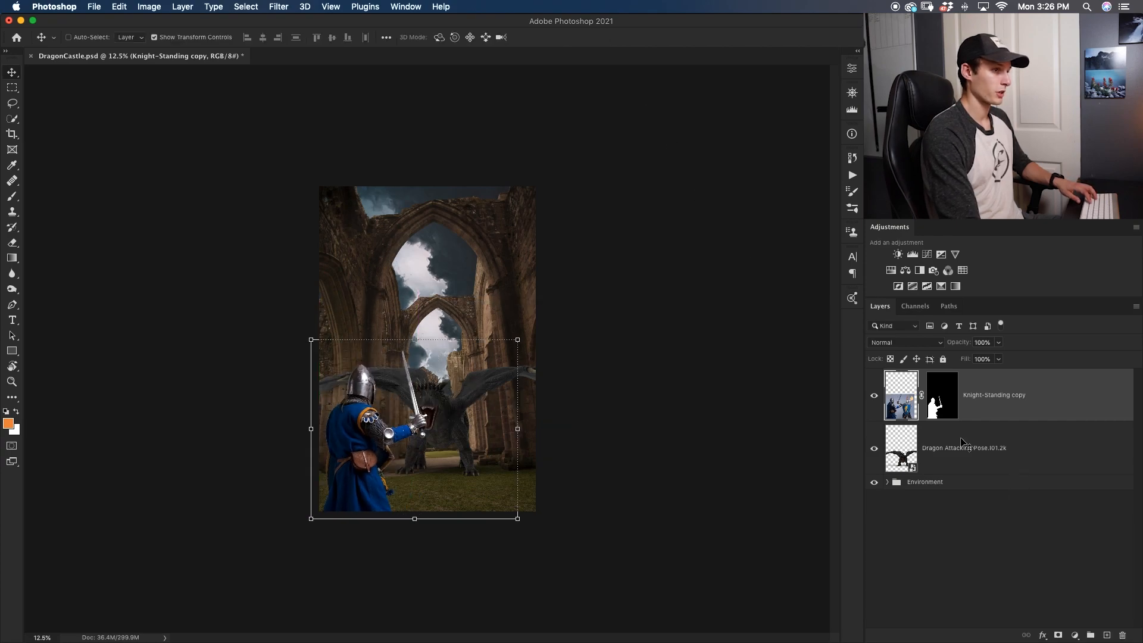
Step: Nudge the dragon layer to the right, away from the knight
{"action": "left_click", "coordinate": [1025, 462]}
{"action": "key", "text": "shift+Right"}
{"action": "key", "text": "shift+Right"}
{"action": "key", "text": "shift+Right"}
{"action": "key", "text": "shift+Right"}
{"action": "key", "text": "shift+Right"}
{"action": "key", "text": "shift+Right"}
{"action": "key", "text": "shift+Right"}
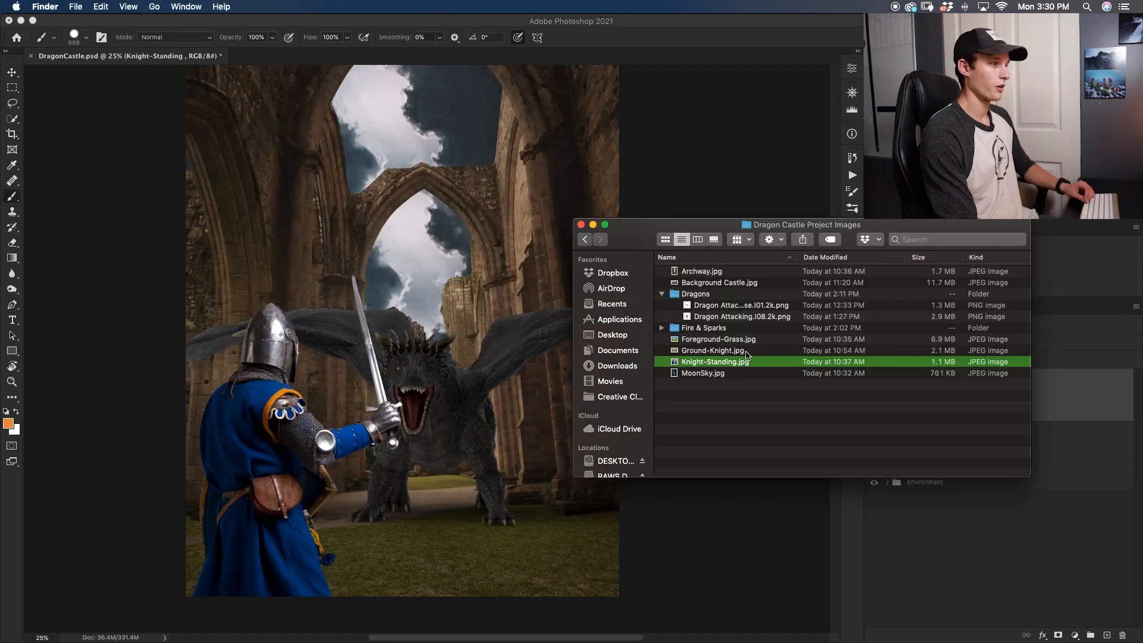
Step: Bring Ground-Knight.jpg in above the standing knight's layer, and mask out everything around the fallen knight and his shield
{"action": "left_click_drag", "start_coordinate": [703, 359], "coordinate": [589, 471]}
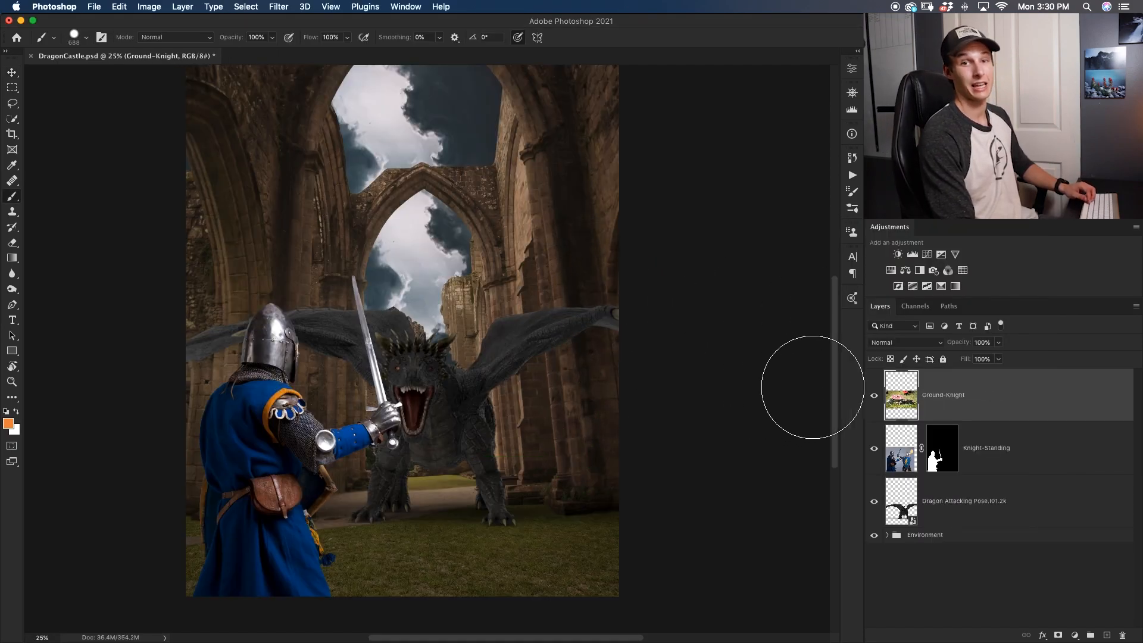
{"action": "key", "text": "v"}
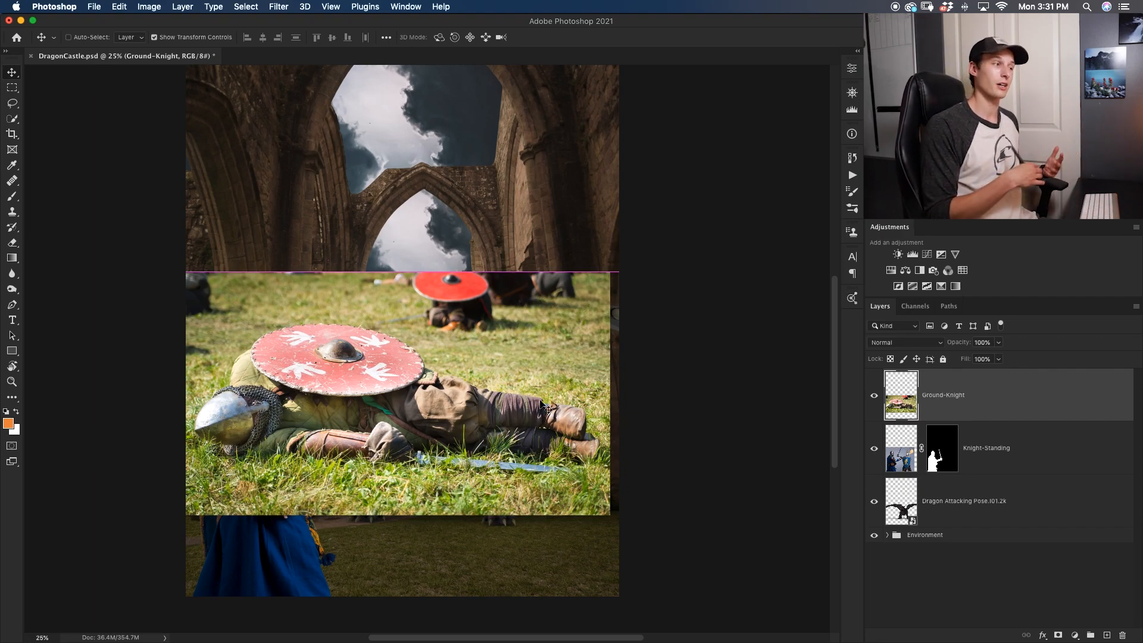
{"action": "key", "text": "w"}
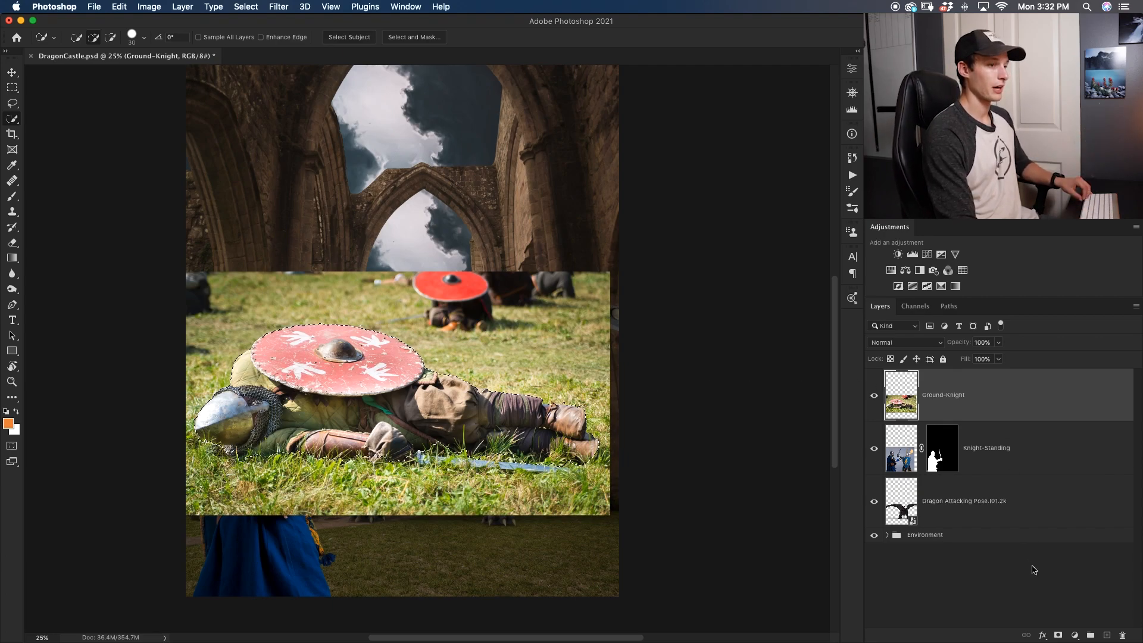
{"action": "left_click", "coordinate": [1058, 634]}
{"action": "key", "text": "v"}
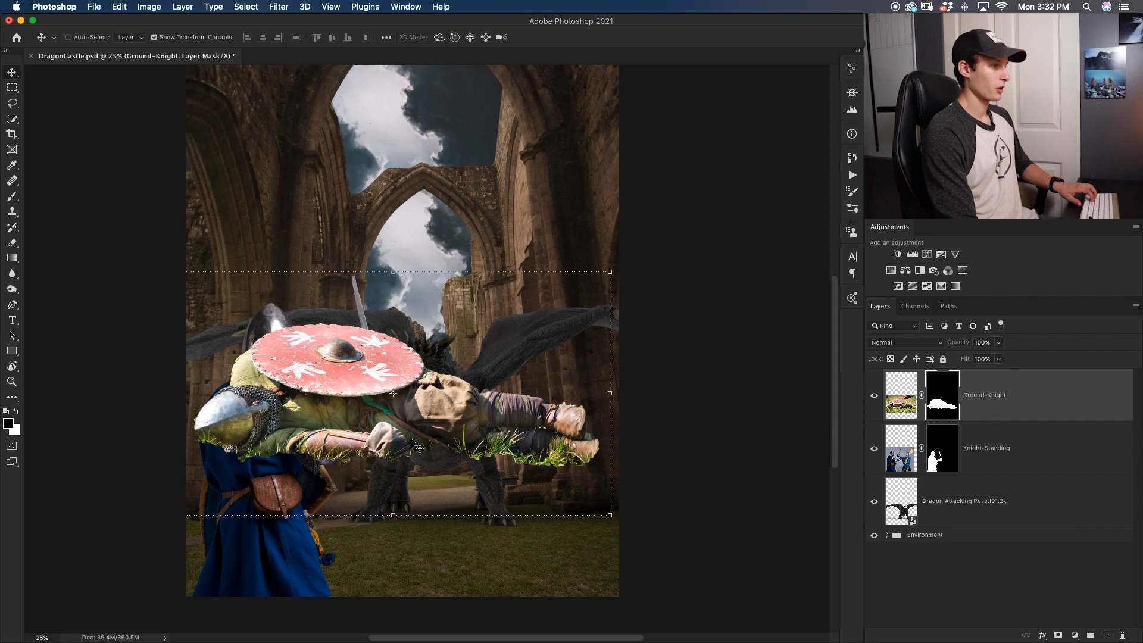
Step: Scale down the fallen knight and place him on the grass in the canvas's lower-right foreground, in front of the dragon
{"action": "left_click_drag", "start_coordinate": [611, 517], "coordinate": [417, 411]}
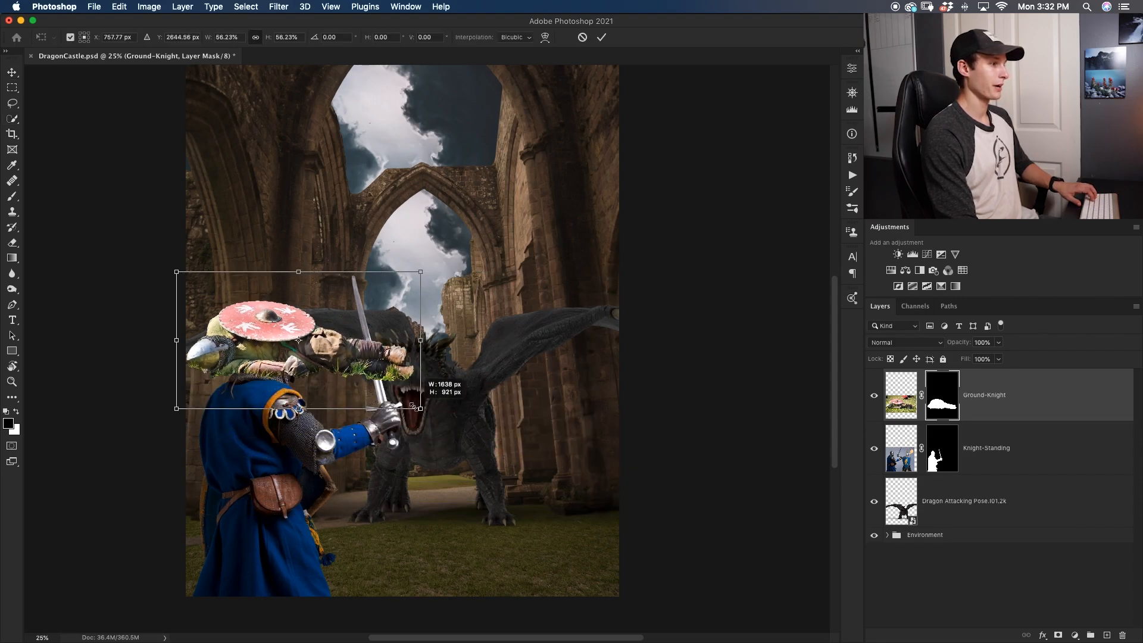
{"action": "left_click_drag", "start_coordinate": [336, 336], "coordinate": [568, 560]}
{"action": "left_click_drag", "start_coordinate": [643, 496], "coordinate": [632, 501]}
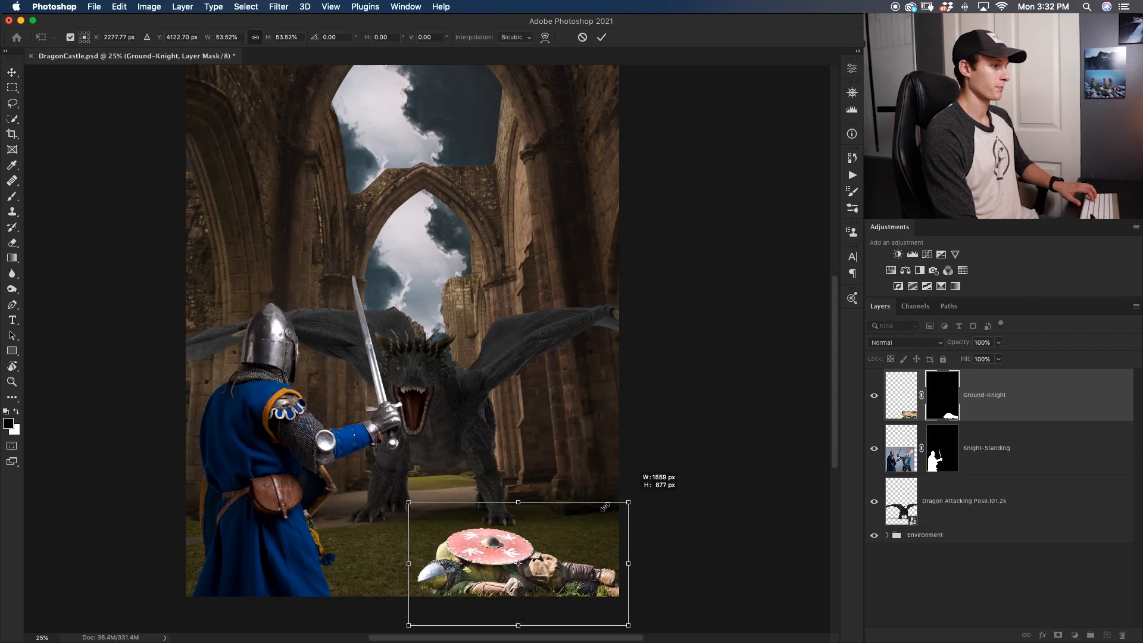
{"action": "left_click_drag", "start_coordinate": [632, 501], "coordinate": [538, 549]}
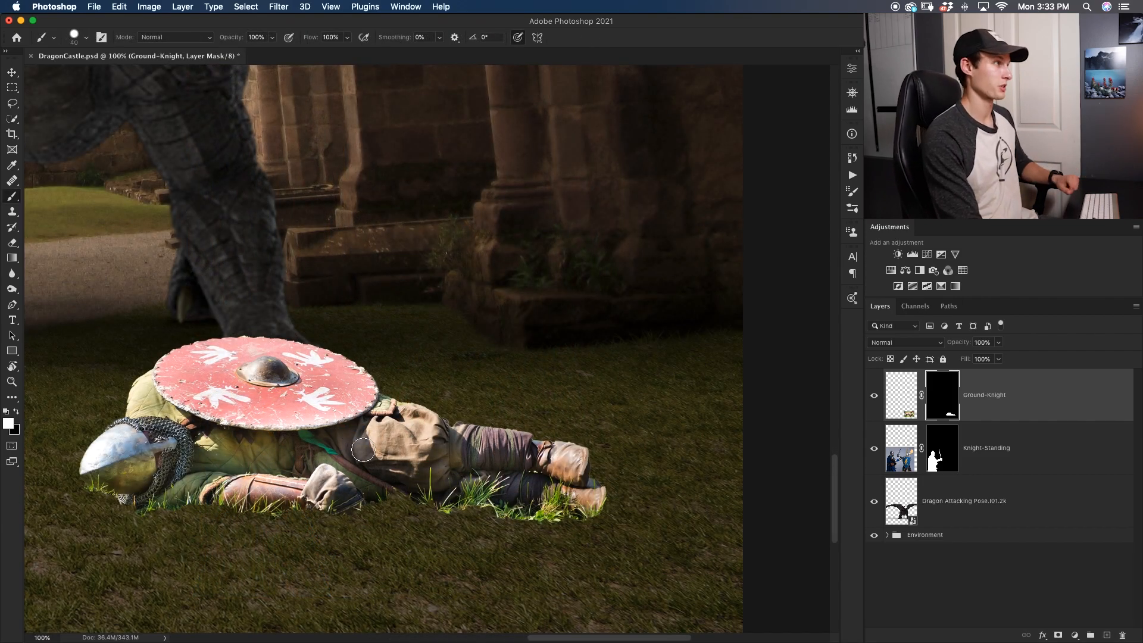
Step: Choose the Tall Grass 2 brush, reduce it to 70 px, and roughen the fallen knight's mask edge beneath his head and arm
{"action": "left_click", "coordinate": [85, 38]}
{"action": "left_click_drag", "start_coordinate": [220, 178], "coordinate": [218, 269]}
{"action": "left_click", "coordinate": [95, 193]}
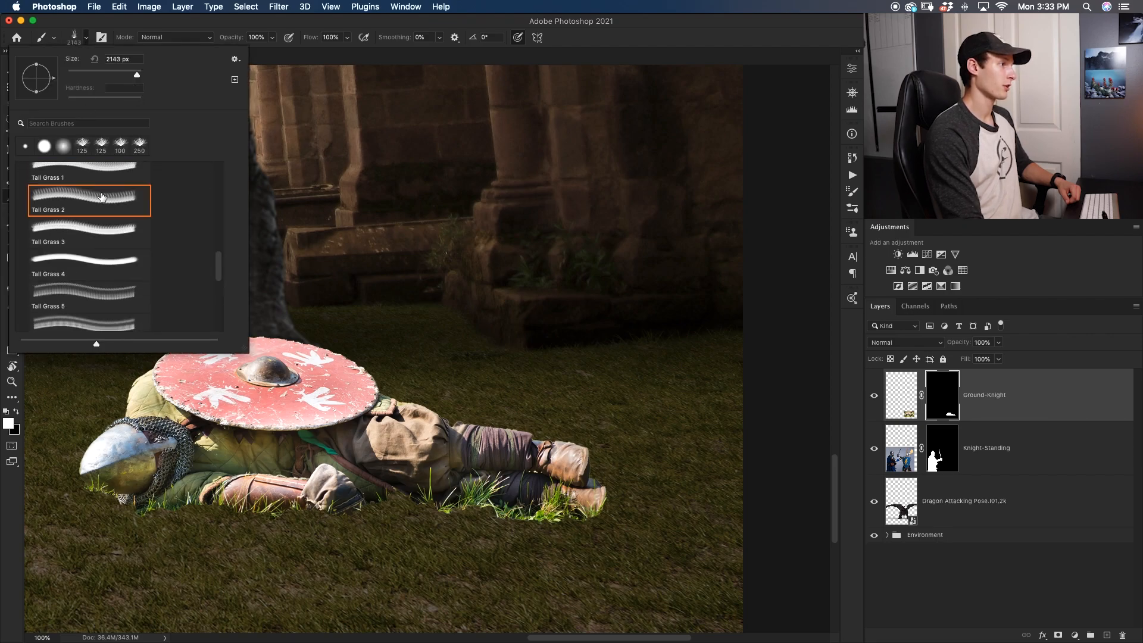
{"action": "left_click_drag", "start_coordinate": [570, 430], "coordinate": [69, 390]}
{"action": "left_click_drag", "start_coordinate": [416, 493], "coordinate": [324, 495]}
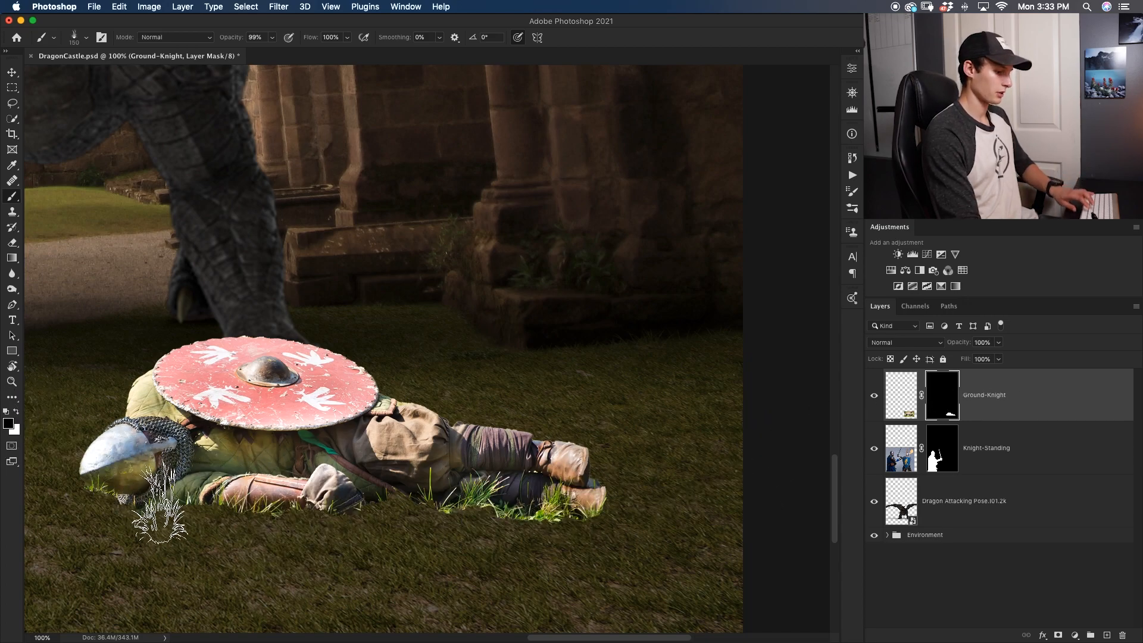
{"action": "key", "text": "bracketleft"}
{"action": "key", "text": "bracketleft"}
{"action": "key", "text": "bracketleft"}
{"action": "key", "text": "bracketleft"}
{"action": "key", "text": "bracketleft"}
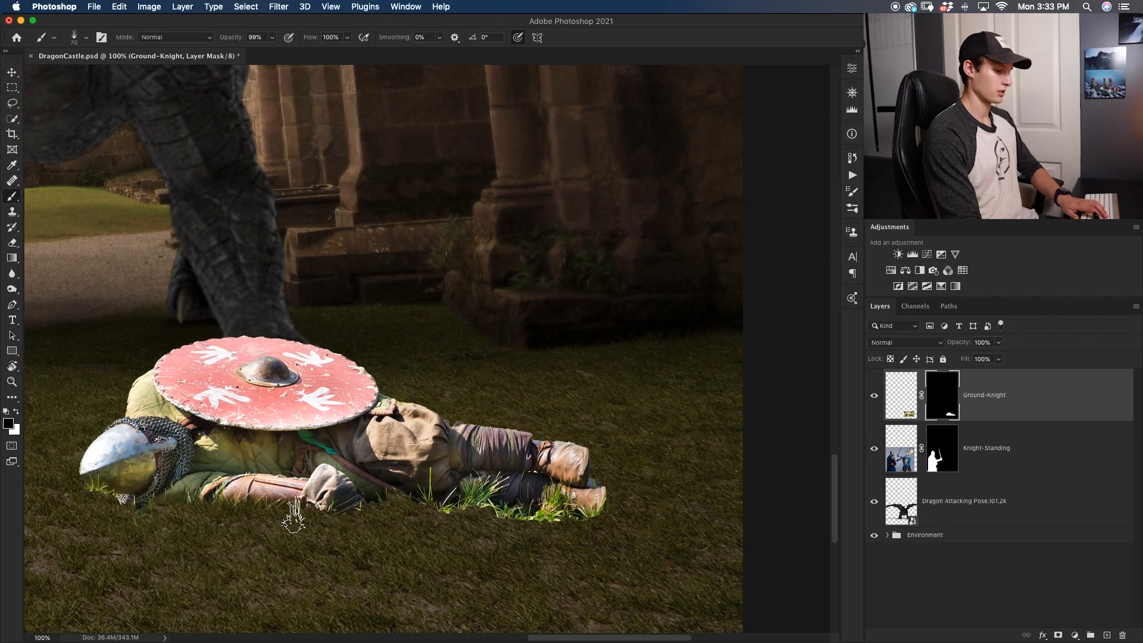
Step: Mask away the bright grass around the fallen knight's legs with the grass brush enlarged to 150 px
{"action": "key", "text": "bracketright"}
{"action": "key", "text": "bracketright"}
{"action": "key", "text": "bracketright"}
{"action": "key", "text": "bracketright"}
{"action": "key", "text": "bracketright"}
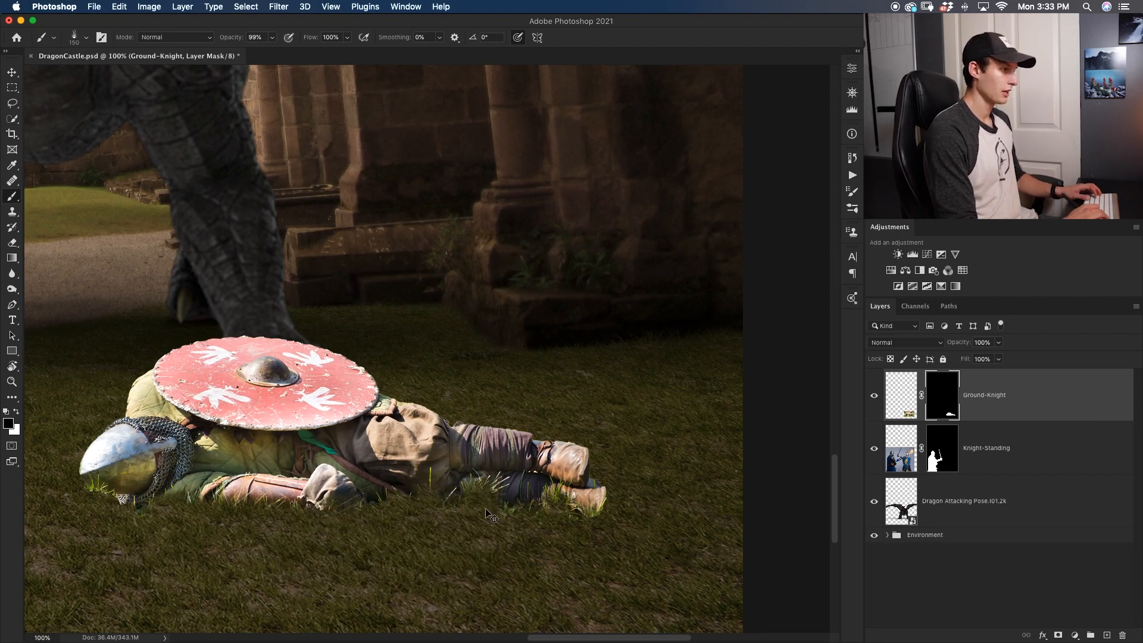
{"action": "key", "text": "super+equal"}
{"action": "key", "text": "super+equal"}
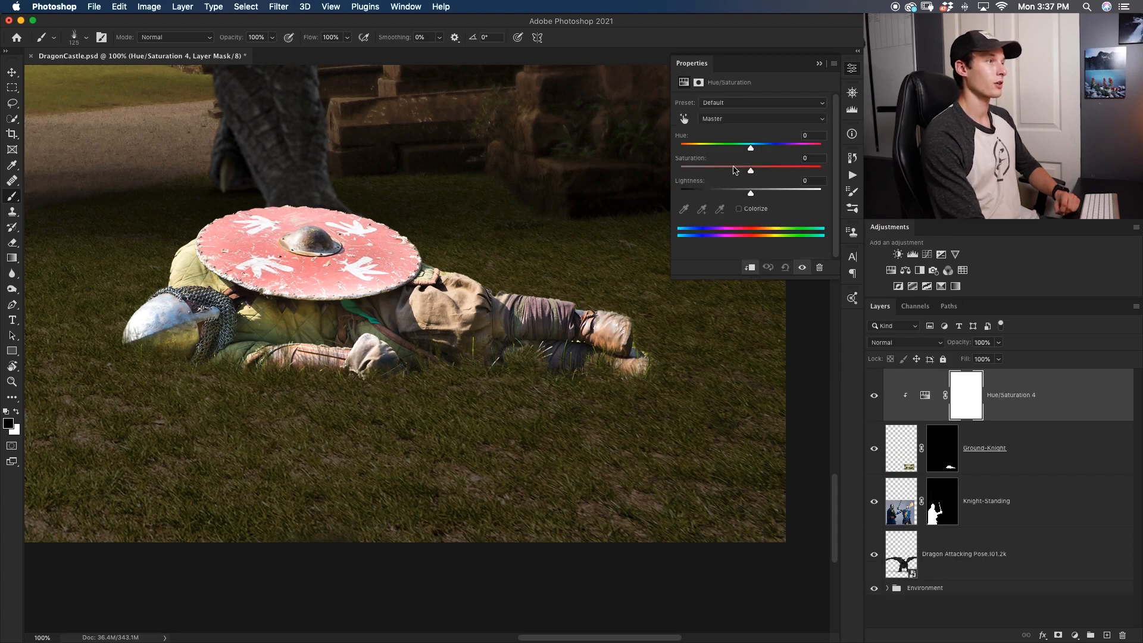
Step: Sample the leftover yellow tones for the Hue/Saturation adjustment clipped to Ground-Knight and set the Yellows saturation to -39
{"action": "left_click", "coordinate": [742, 122]}
{"action": "left_click", "coordinate": [747, 143]}
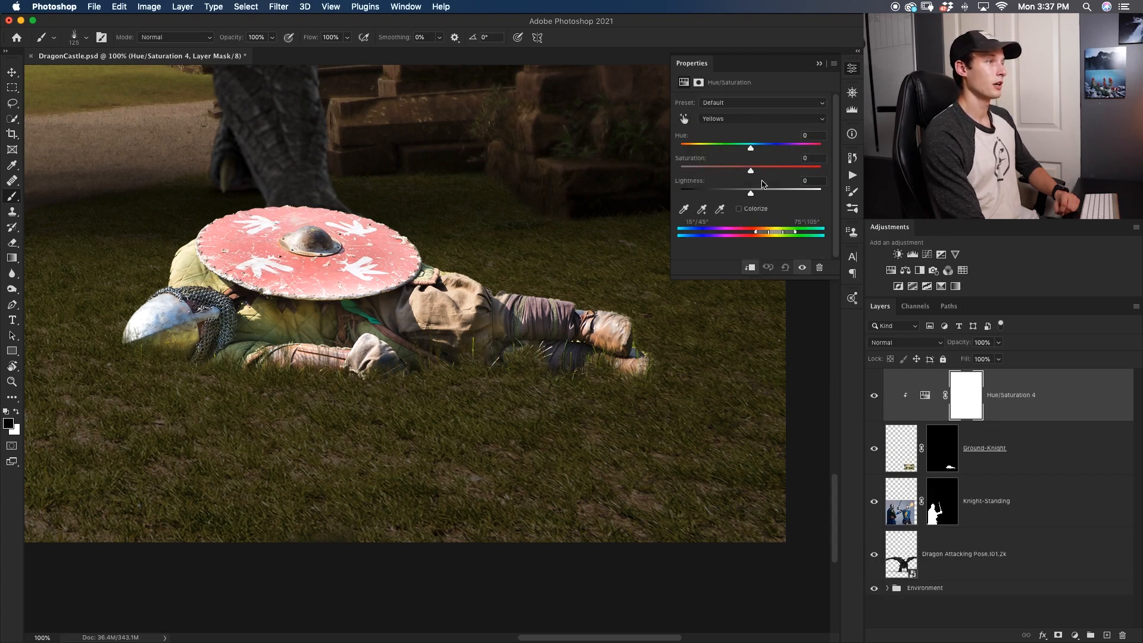
{"action": "left_click_drag", "start_coordinate": [750, 171], "coordinate": [822, 171]}
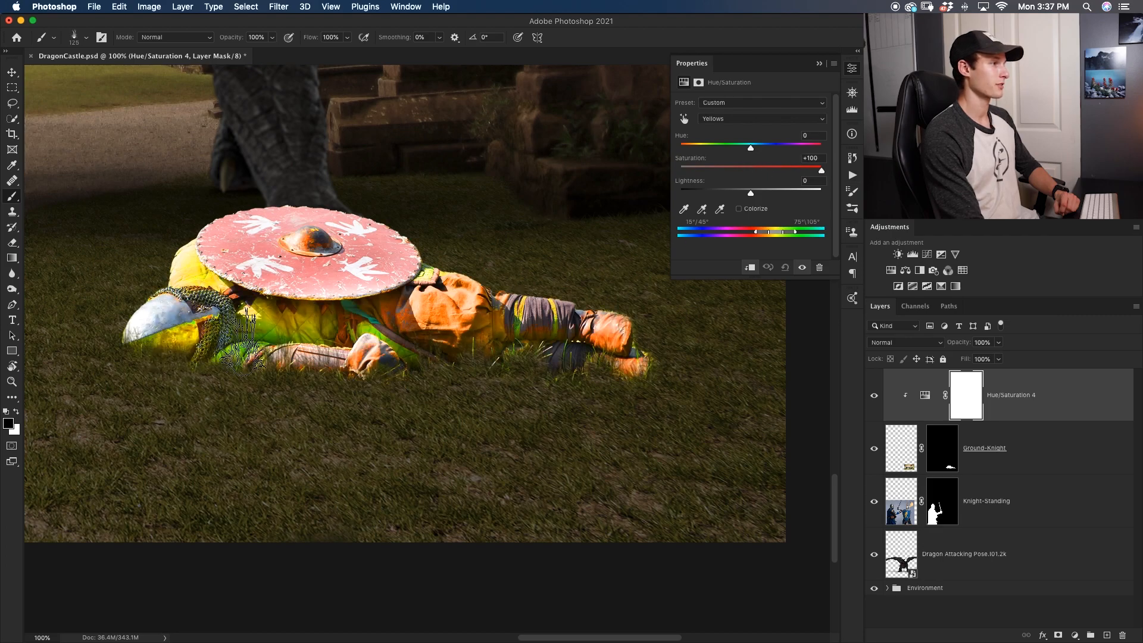
{"action": "double_click", "coordinate": [697, 161]}
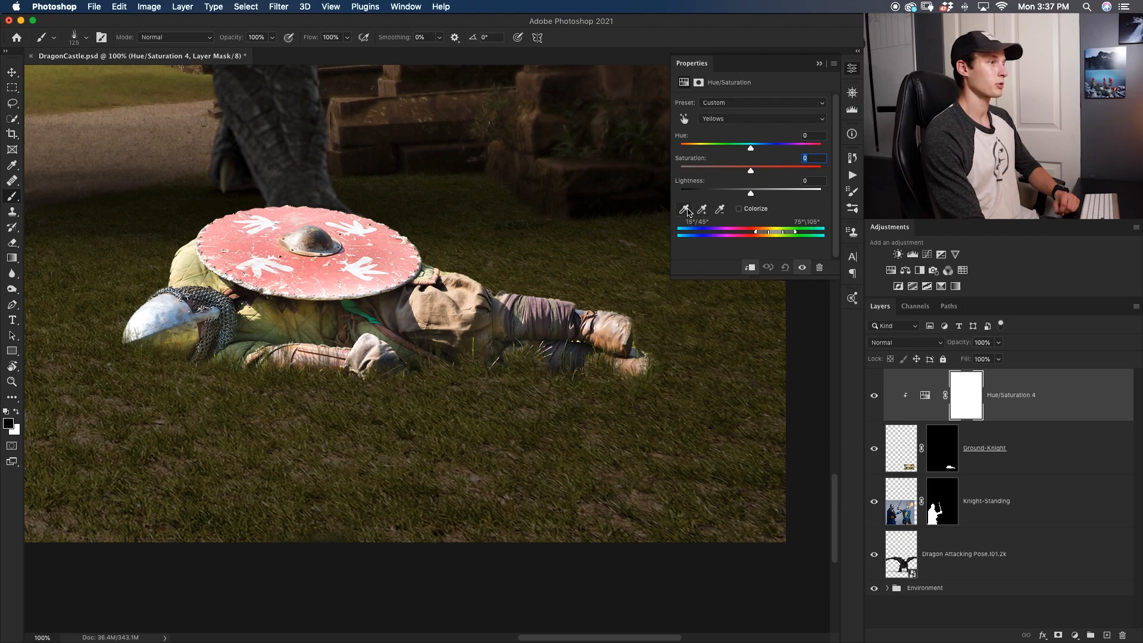
{"action": "left_click", "coordinate": [686, 210]}
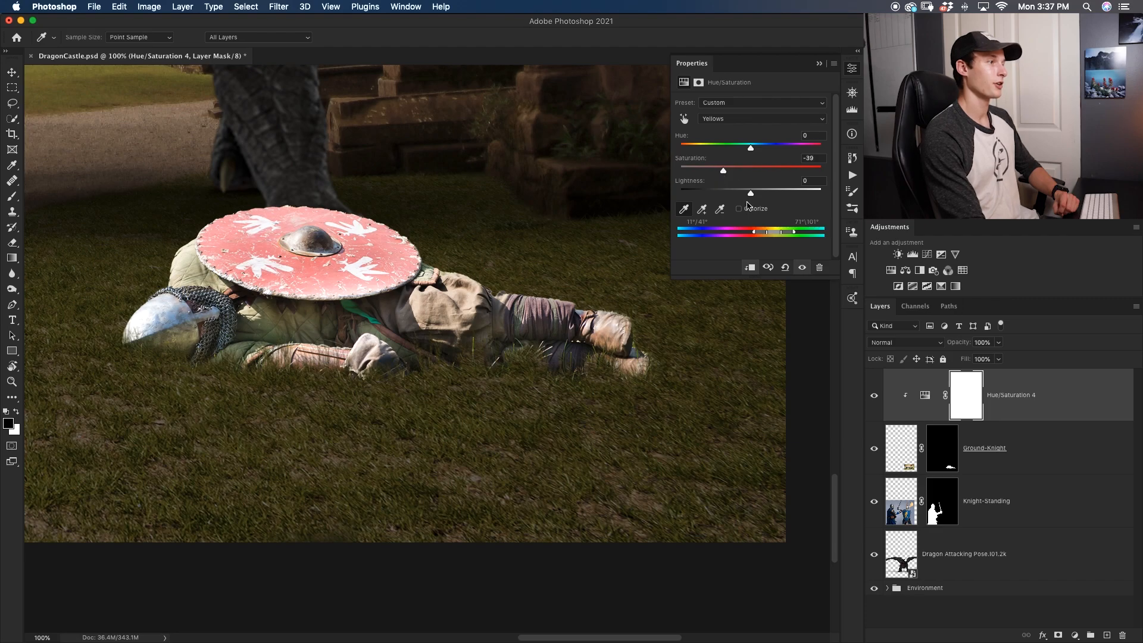
{"action": "left_click_drag", "start_coordinate": [729, 195], "coordinate": [722, 194]}
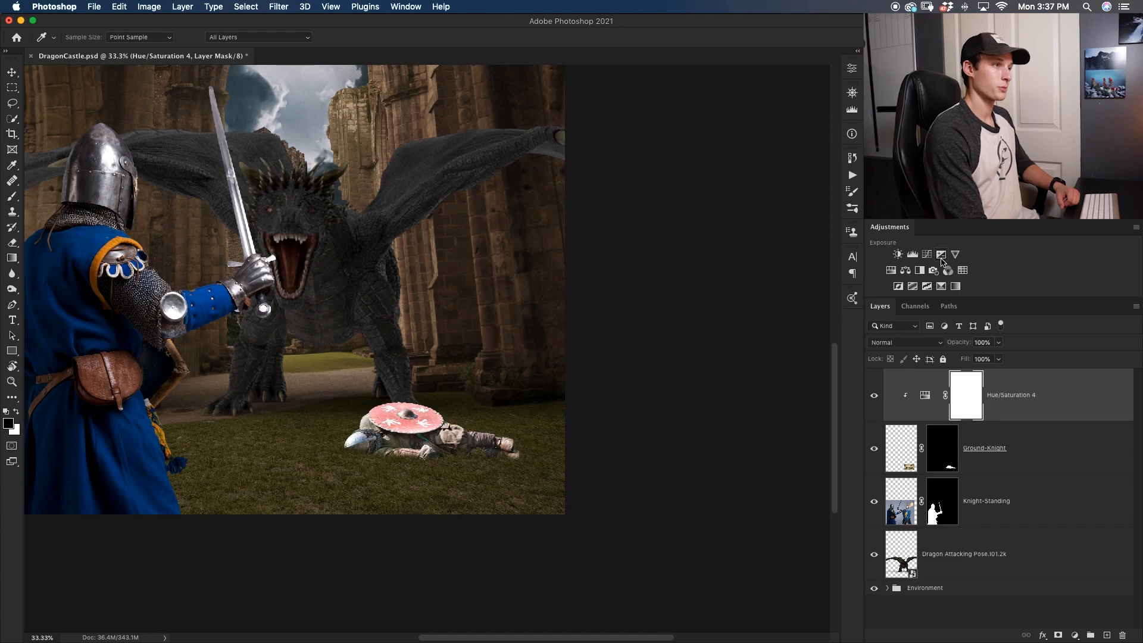
Step: Add an Exposure adjustment clipped to the fallen knight and set its exposure to -2.24
{"action": "left_click", "coordinate": [941, 256]}
{"action": "key", "text": "b"}
{"action": "left_click_drag", "start_coordinate": [751, 132], "coordinate": [732, 131]}
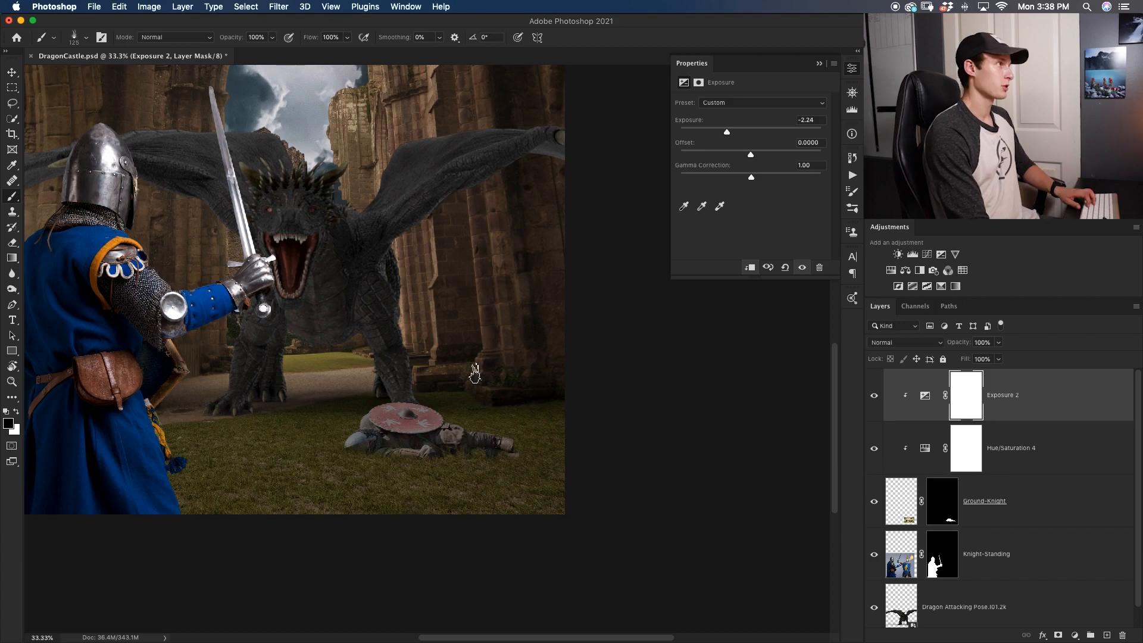
Step: Paint black on the Exposure mask with a soft round brush at 30% opacity to restore highlights on the fallen knight and shield
{"action": "left_click", "coordinate": [80, 40]}
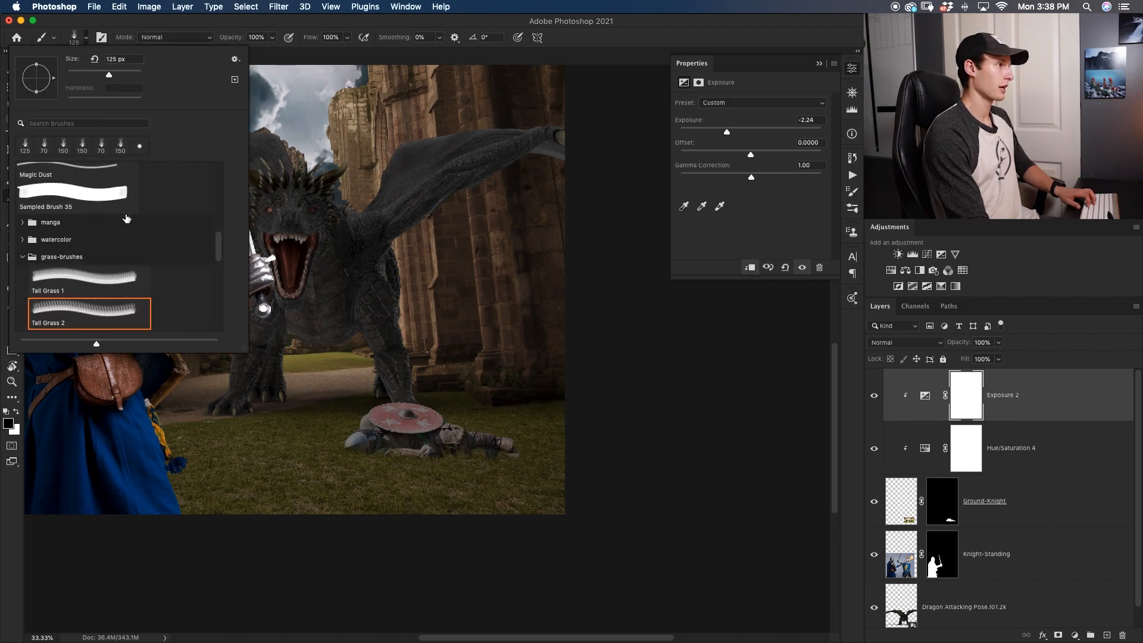
{"action": "left_click_drag", "start_coordinate": [219, 257], "coordinate": [227, 150]}
{"action": "double_click", "coordinate": [109, 196]}
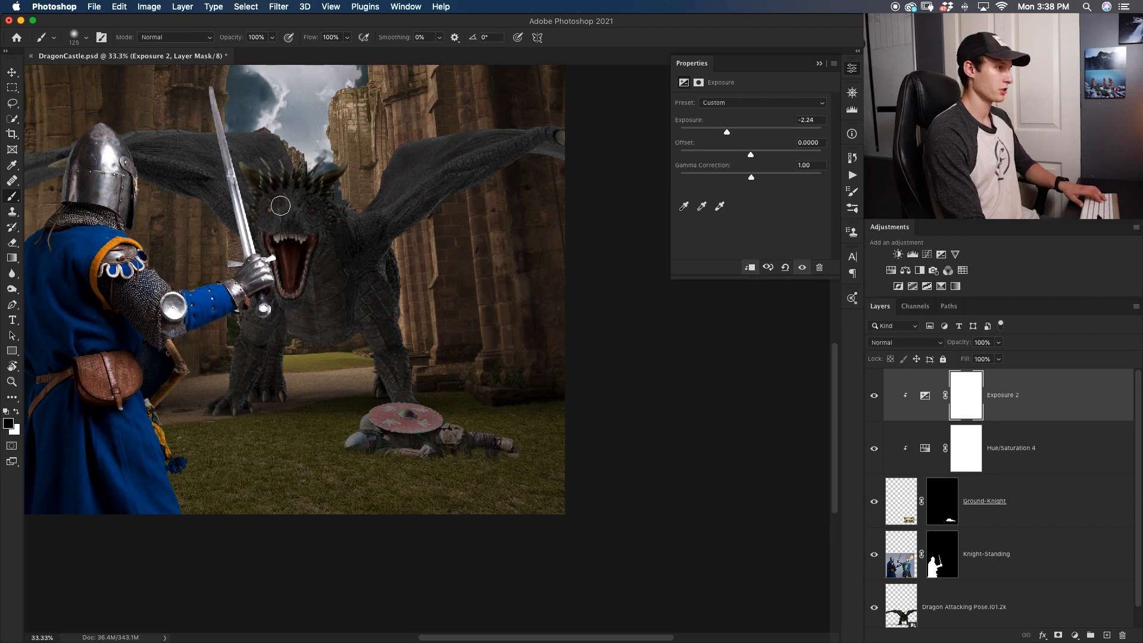
{"action": "key", "text": "3"}
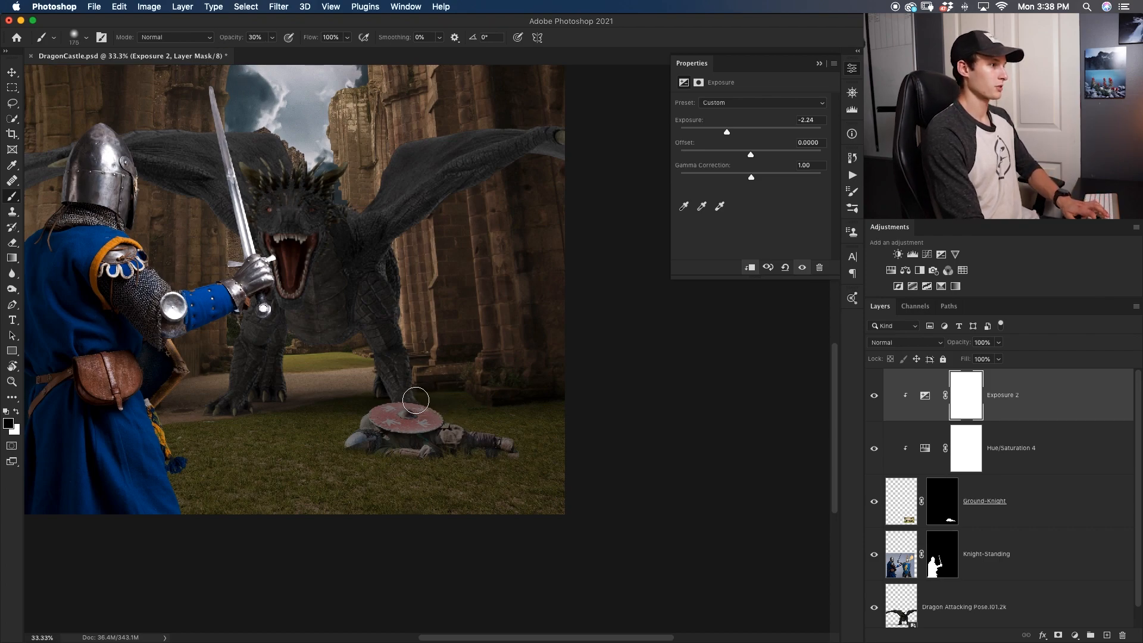
{"action": "key", "text": "bracketright"}
{"action": "mouse_move", "coordinate": [342, 429]}
{"action": "left_mouse_down"}
{"action": "mouse_move", "coordinate": [377, 398]}
{"action": "mouse_move", "coordinate": [413, 393]}
{"action": "mouse_move", "coordinate": [404, 402]}
{"action": "mouse_move", "coordinate": [446, 414]}
{"action": "mouse_move", "coordinate": [351, 419]}
{"action": "mouse_move", "coordinate": [360, 422]}
{"action": "mouse_move", "coordinate": [342, 434]}
{"action": "mouse_move", "coordinate": [369, 408]}
{"action": "left_mouse_up"}
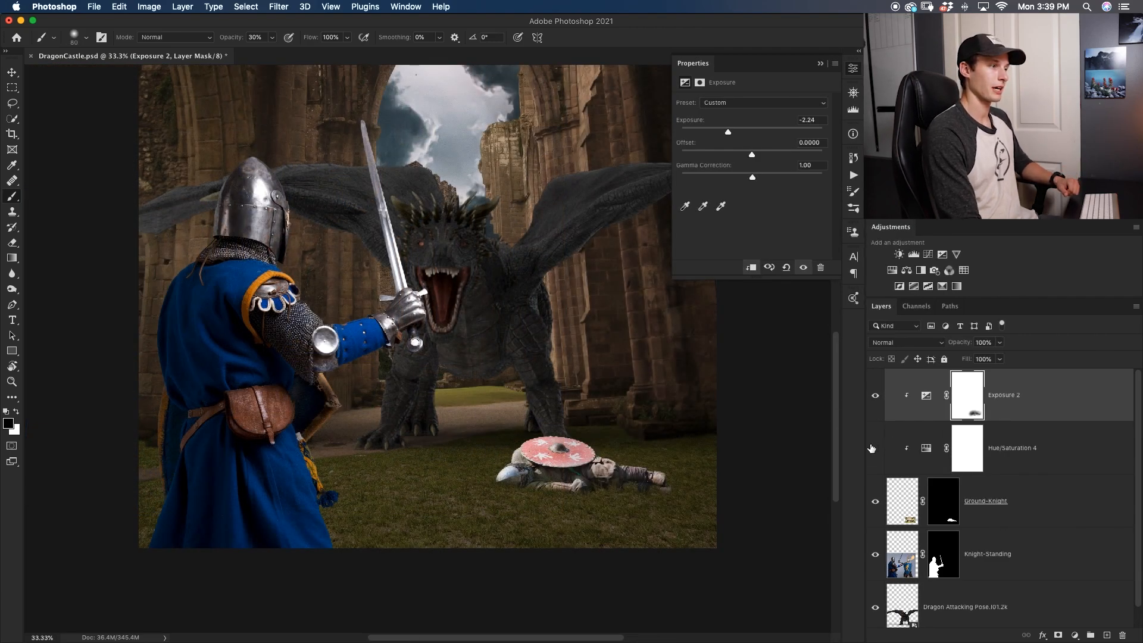
{"action": "left_click", "coordinate": [876, 395]}
{"action": "left_click", "coordinate": [875, 395]}
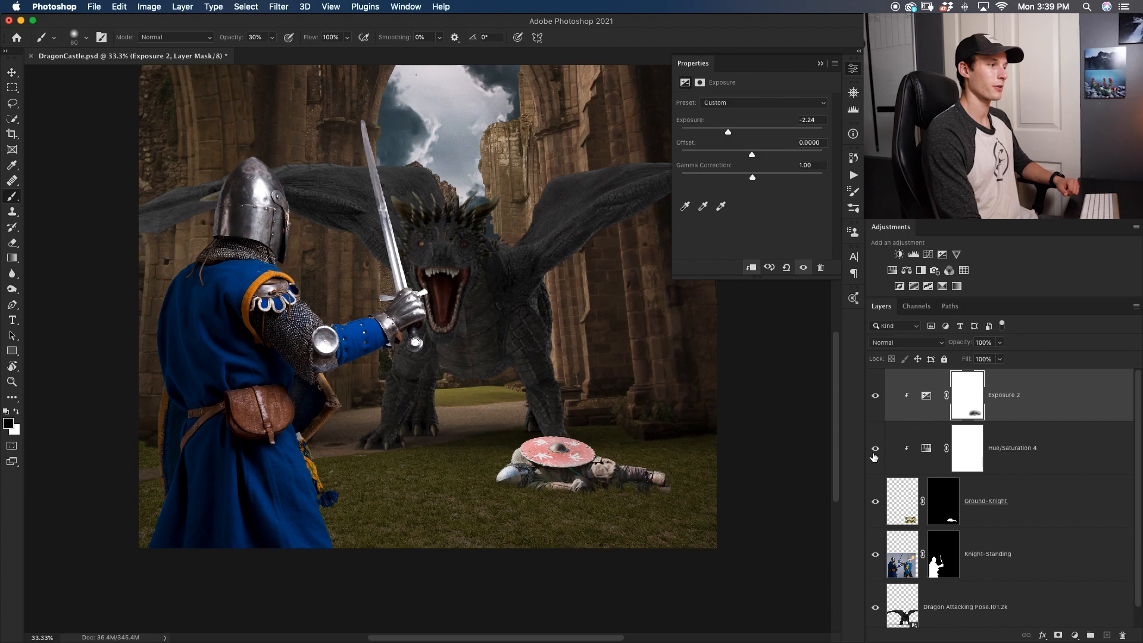
{"action": "left_click_drag", "start_coordinate": [874, 456], "coordinate": [878, 430]}
{"action": "left_click", "coordinate": [875, 384]}
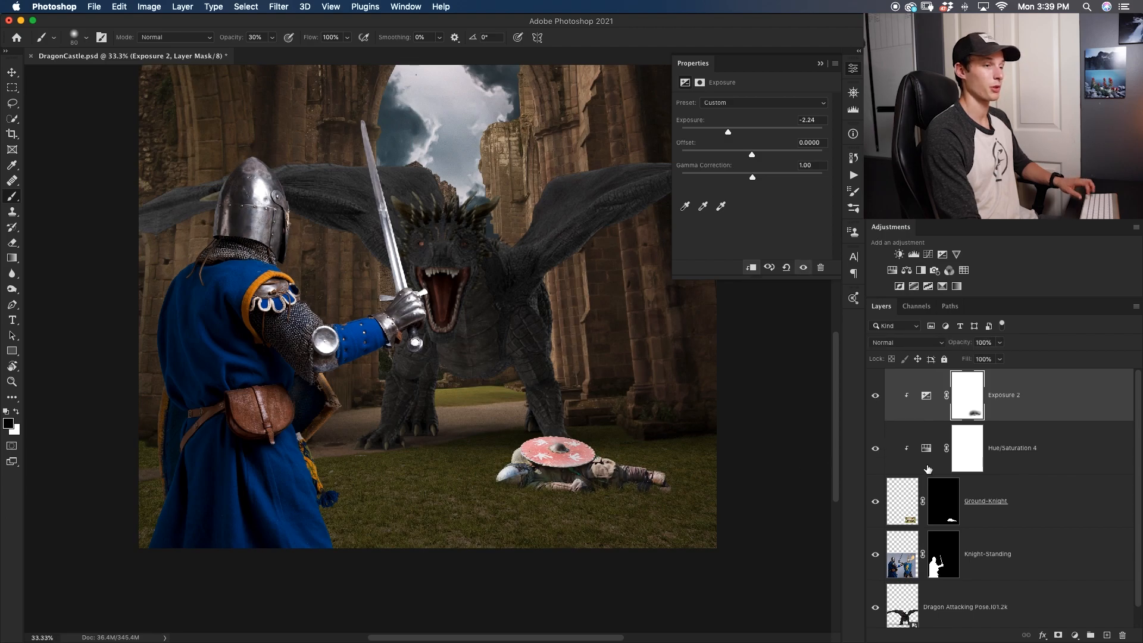
Step: Group the Ground-Knight layer with its Hue/Saturation and Exposure adjustments, and name the group Ground Knight
{"action": "left_click", "coordinate": [1040, 499], "text": "shift"}
{"action": "key", "text": "super+g"}
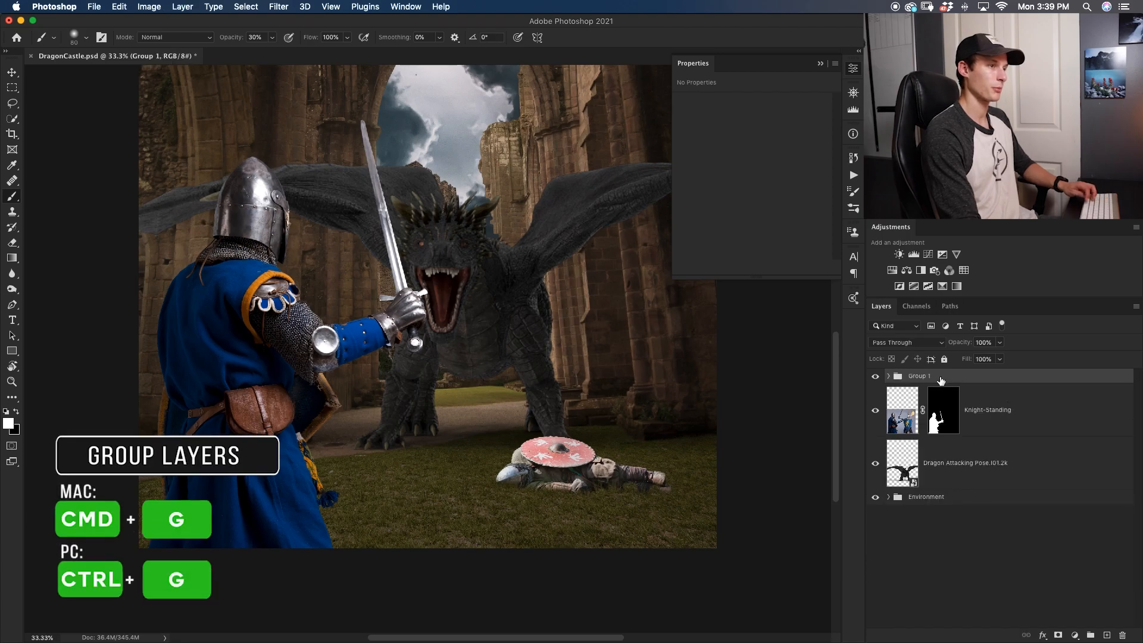
{"action": "double_click", "coordinate": [919, 376]}
{"action": "type", "text": "Grou"}
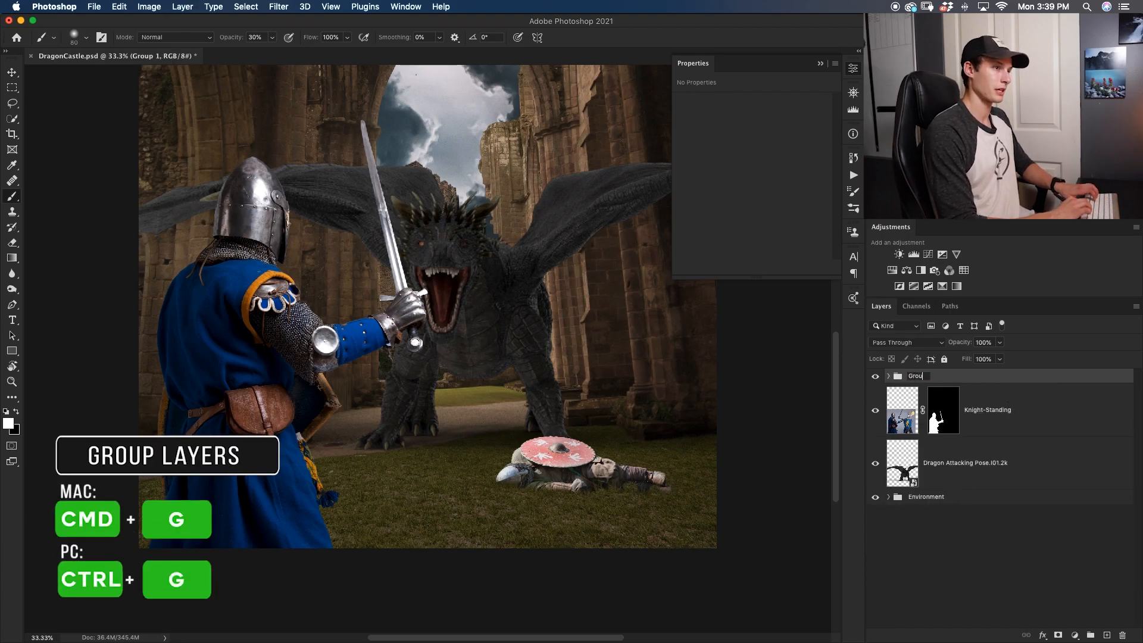
{"action": "type", "text": "nd"}
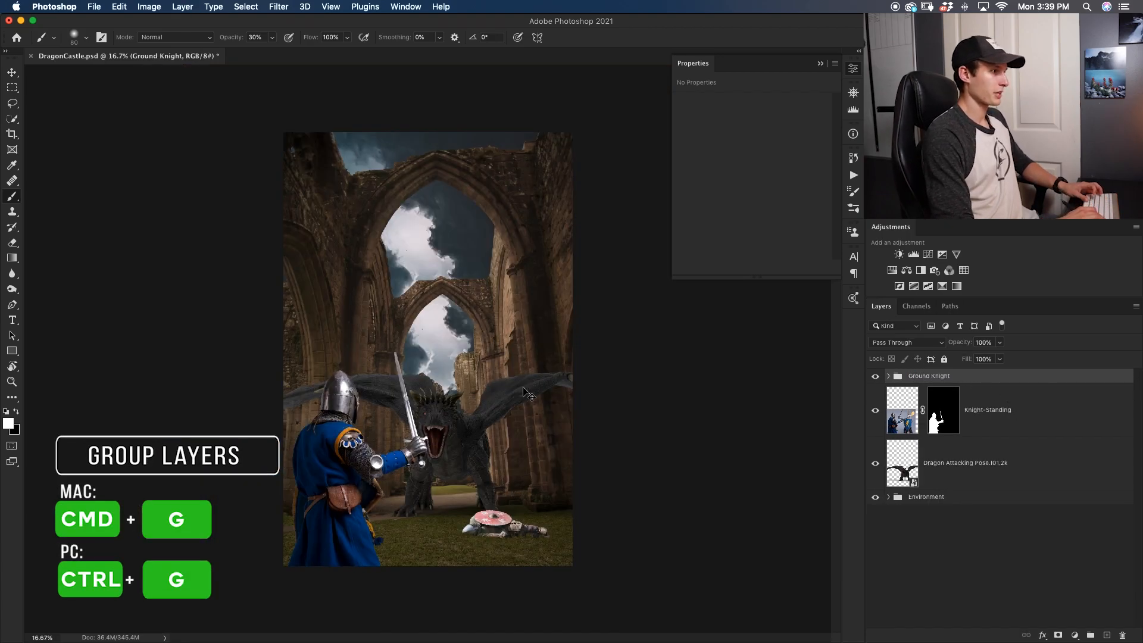
Step: Duplicate the Dragon Attacking Pose layer
{"action": "key", "text": "super+plus"}
{"action": "key", "text": "super+plus"}
{"action": "key", "text": "super+plus"}
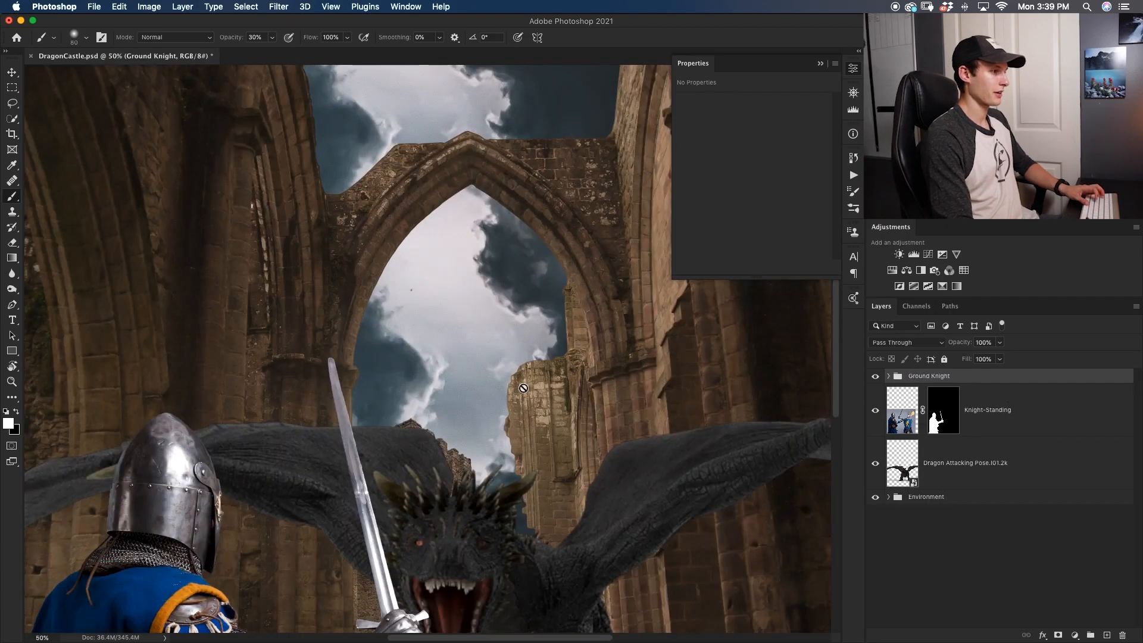
{"action": "left_click_drag", "start_coordinate": [497, 554], "coordinate": [350, 438]}
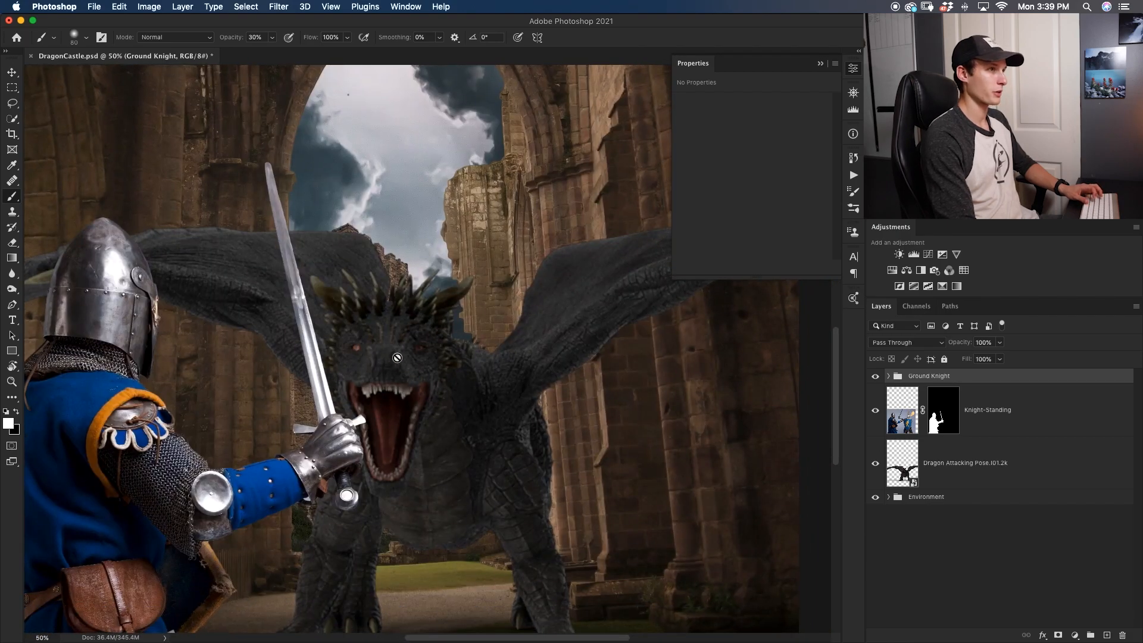
{"action": "left_click", "coordinate": [821, 62]}
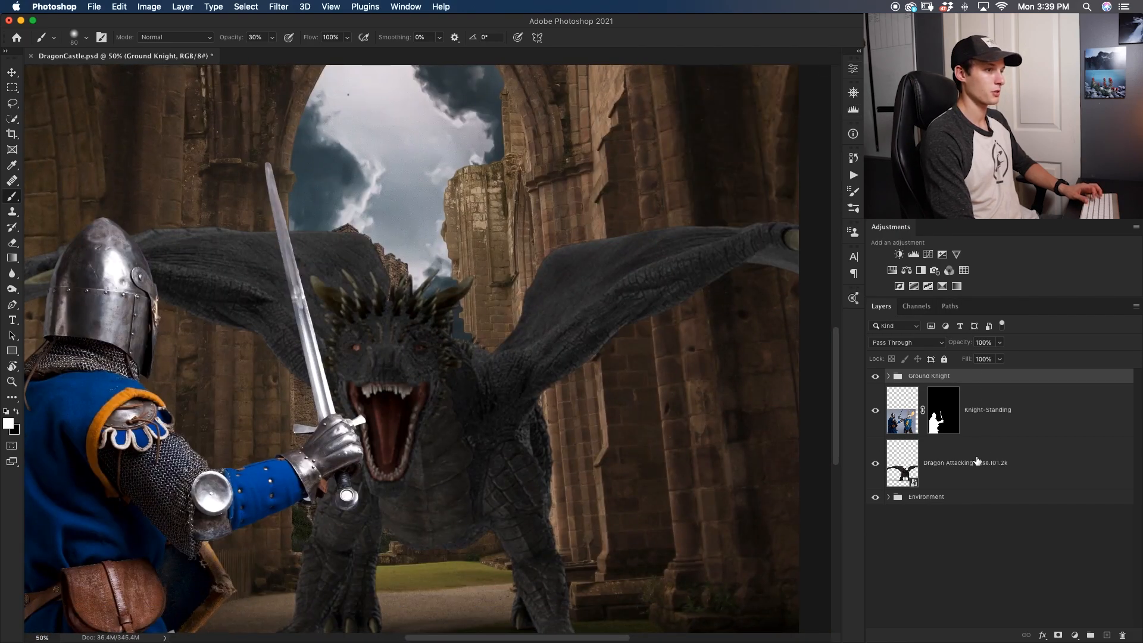
{"action": "left_click", "coordinate": [998, 470]}
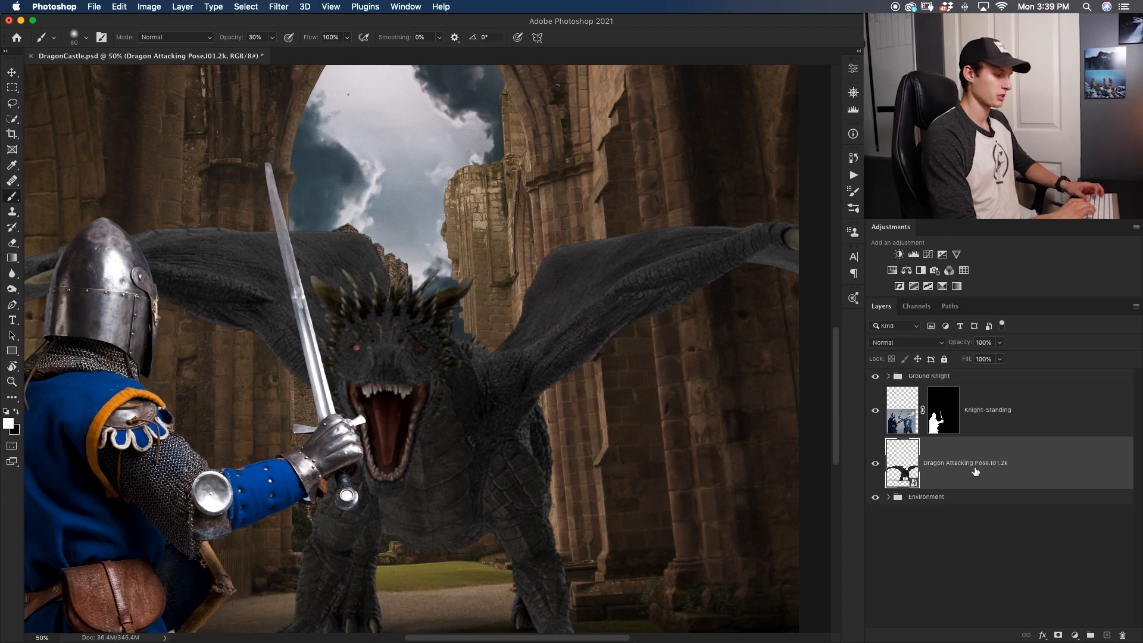
{"action": "key", "text": "super+j"}
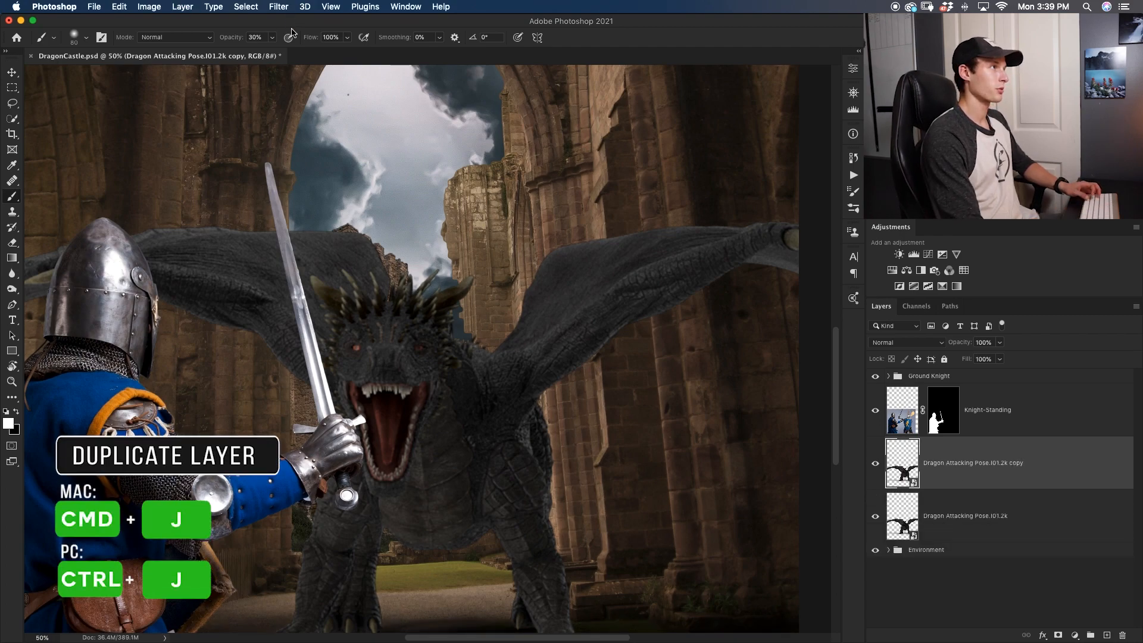
Step: Apply a High Pass filter with a 5.2-pixel radius to the dragon copy
{"action": "left_click", "coordinate": [279, 7]}
{"action": "mouse_move", "coordinate": [359, 269]}
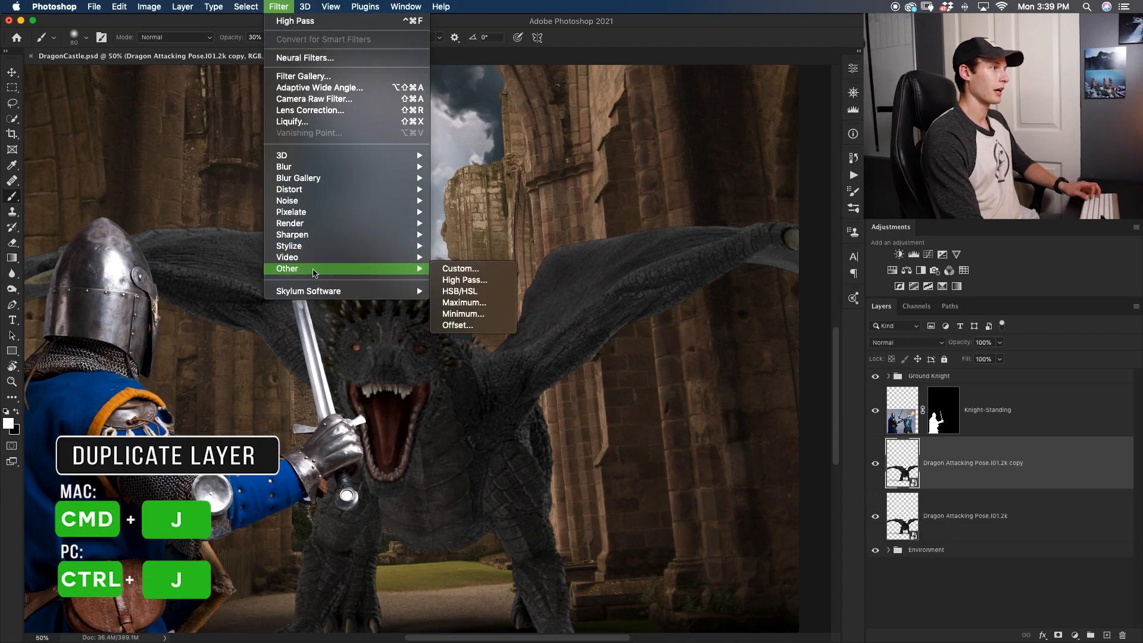
{"action": "left_click", "coordinate": [464, 280]}
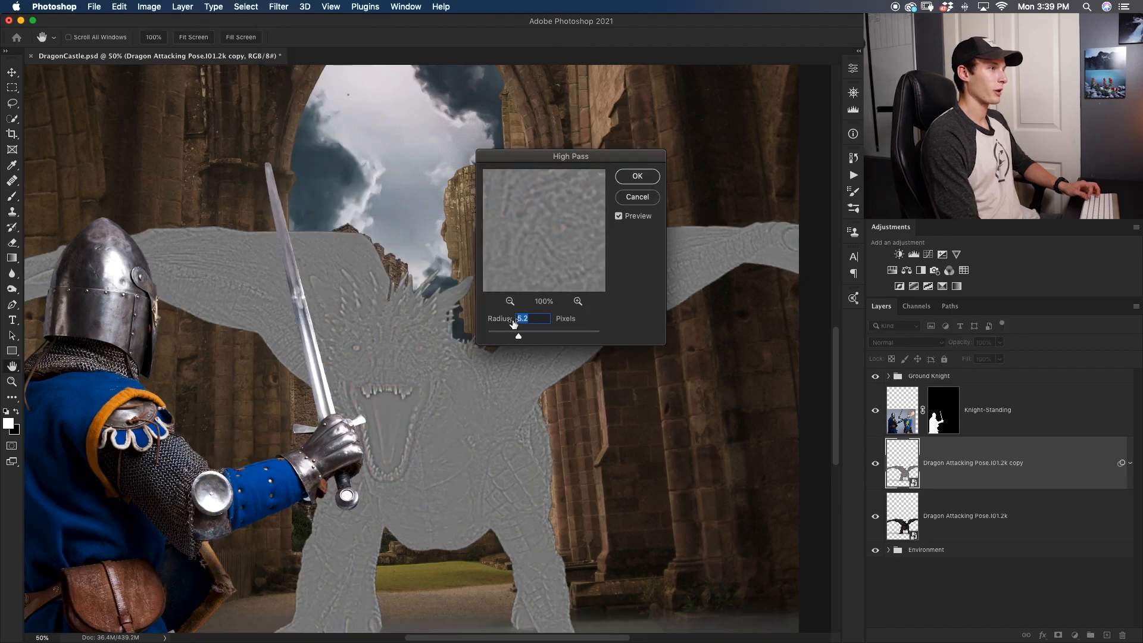
{"action": "left_click", "coordinate": [638, 184]}
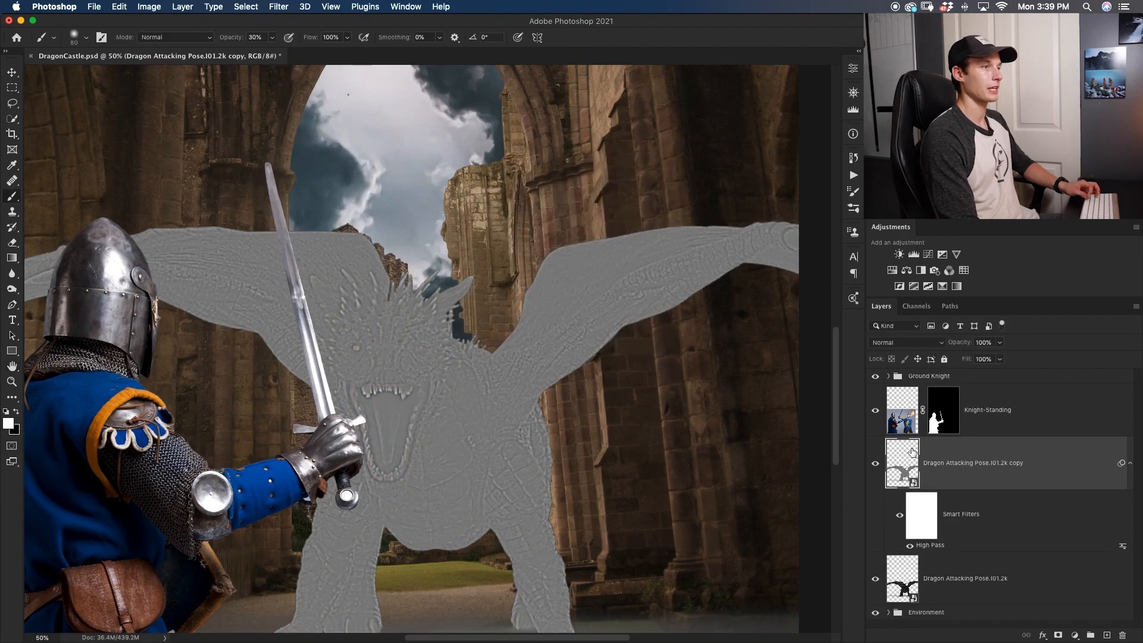
Step: Set the dragon copy's blend mode to Hard Light and add a white layer mask to it
{"action": "left_click", "coordinate": [913, 344]}
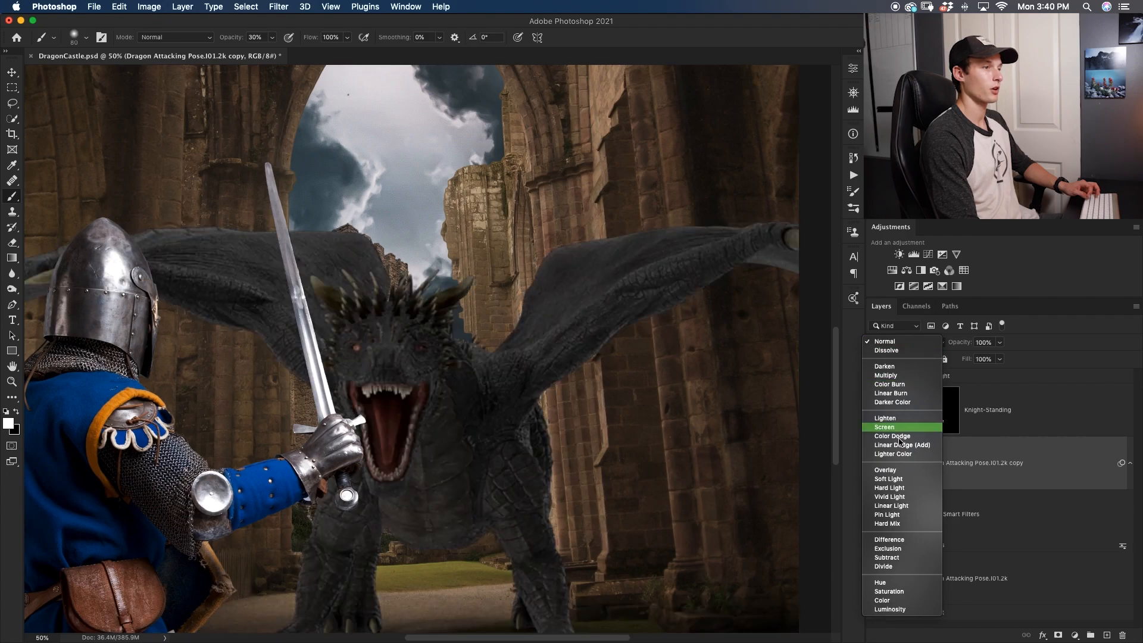
{"action": "left_click", "coordinate": [895, 489]}
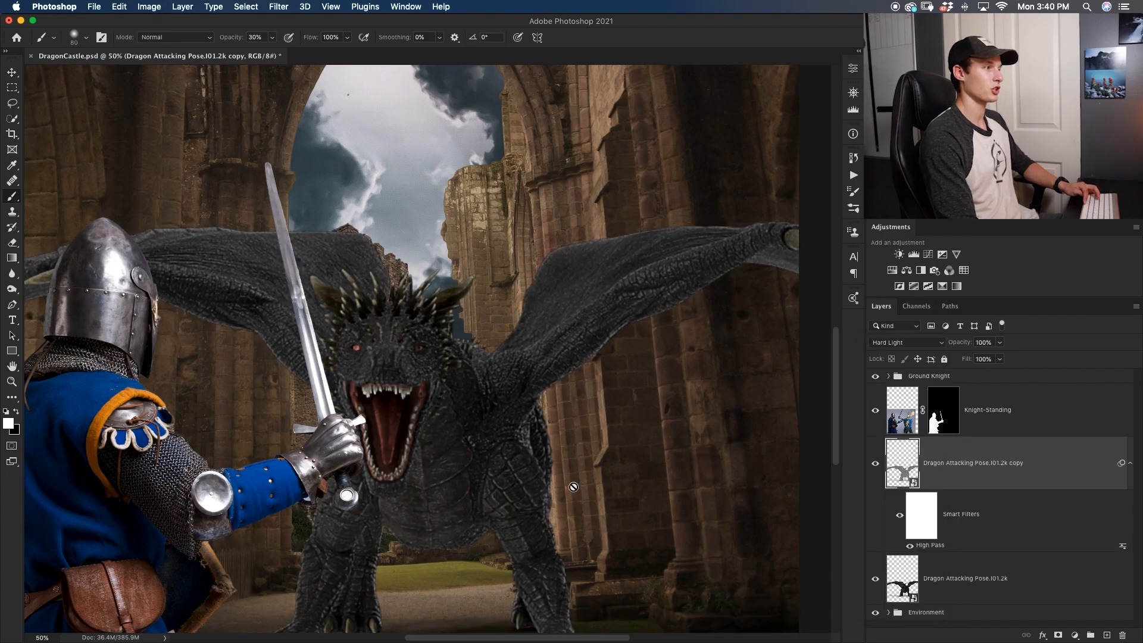
{"action": "scroll", "coordinate": [466, 378], "scroll_direction": "down", "scroll_amount": 5}
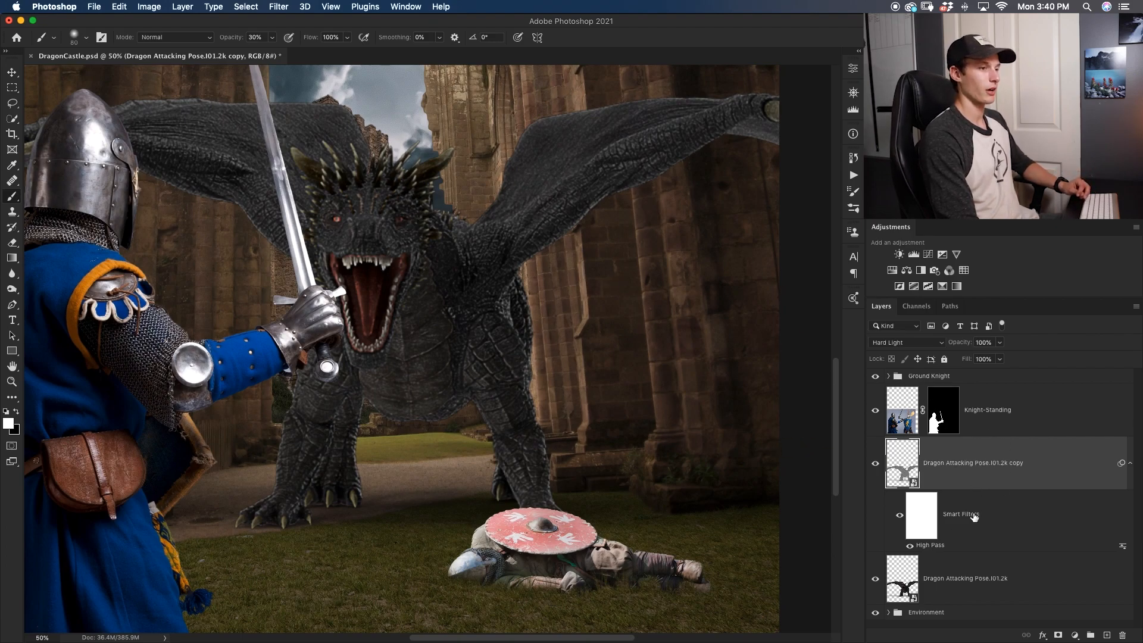
{"action": "left_click", "coordinate": [1058, 635]}
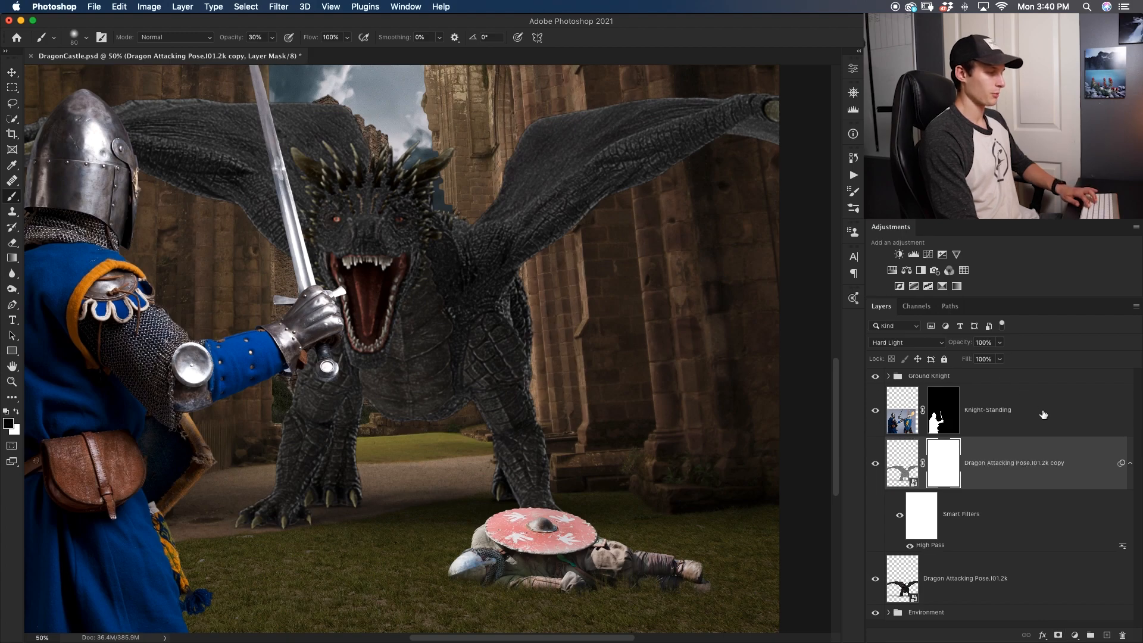
Step: Paint black at 40% brush opacity on the dragon copy's mask over the legs, chest and wings to reduce the sharpening
{"action": "key", "text": "b"}
{"action": "key", "text": "0"}
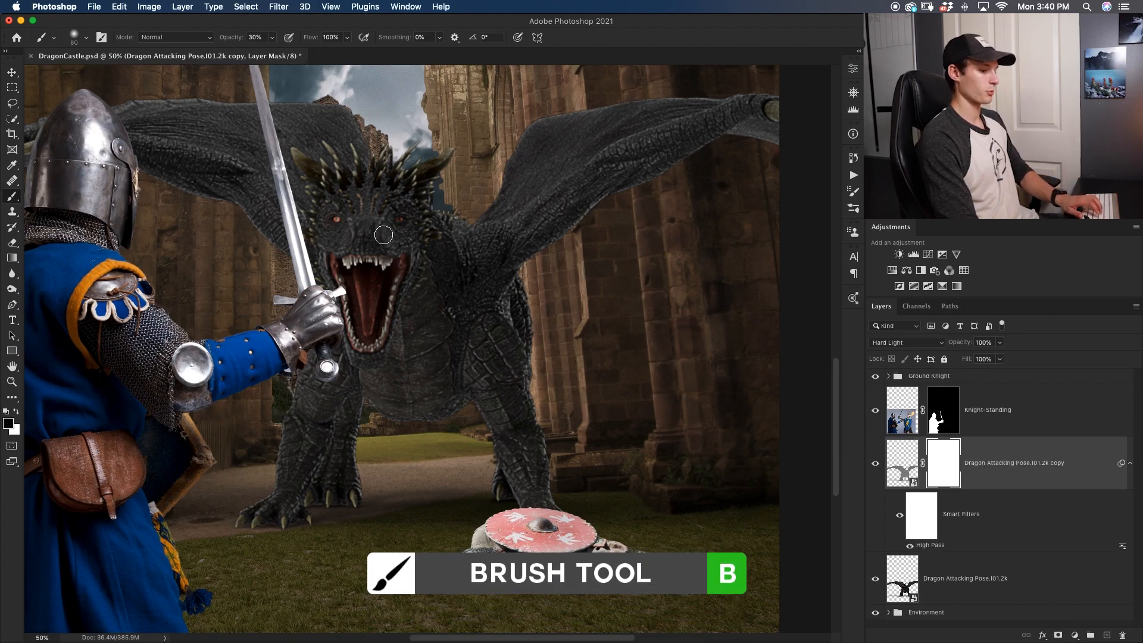
{"action": "key", "text": "bracketright"}
{"action": "key", "text": "bracketright"}
{"action": "key", "text": "bracketright"}
{"action": "left_click_drag", "start_coordinate": [494, 392], "coordinate": [531, 488]}
{"action": "mouse_move", "coordinate": [309, 488]}
{"action": "left_mouse_down"}
{"action": "mouse_move", "coordinate": [320, 462]}
{"action": "mouse_move", "coordinate": [312, 477]}
{"action": "mouse_move", "coordinate": [309, 417]}
{"action": "left_mouse_up"}
{"action": "left_click_drag", "start_coordinate": [438, 433], "coordinate": [459, 418]}
{"action": "key", "text": "bracketleft"}
{"action": "key", "text": "bracketleft"}
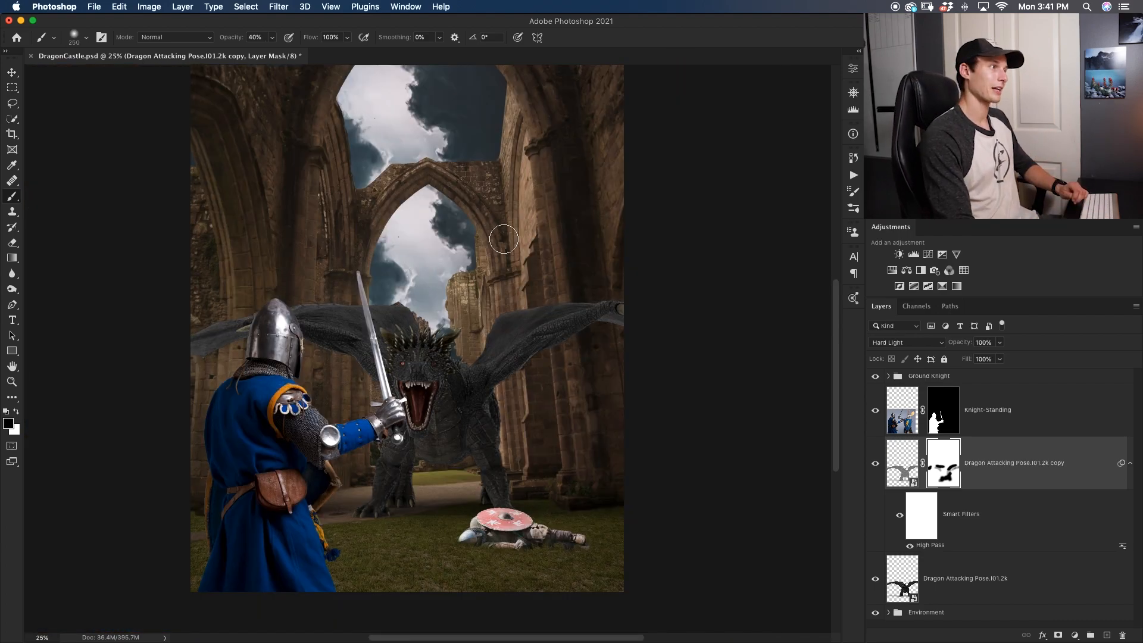
Step: Place Dragon Attacking.I08.2k.png from the Dragons folder of the project images into the castle document
{"action": "left_click_drag", "start_coordinate": [453, 218], "coordinate": [450, 272]}
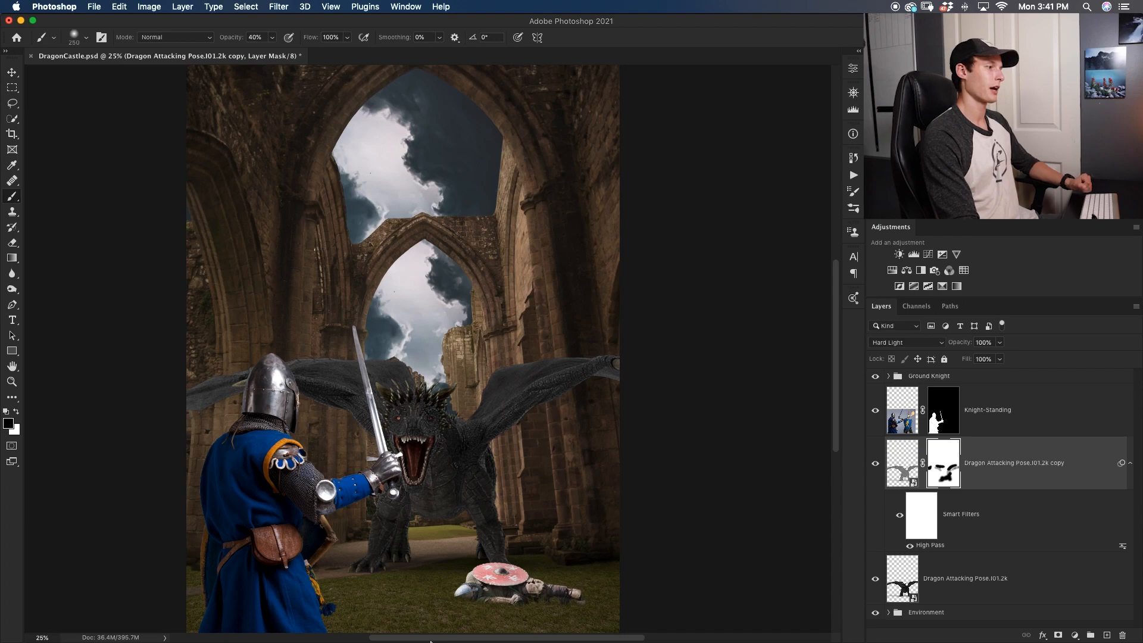
{"action": "left_click", "coordinate": [341, 624]}
{"action": "left_click", "coordinate": [718, 307]}
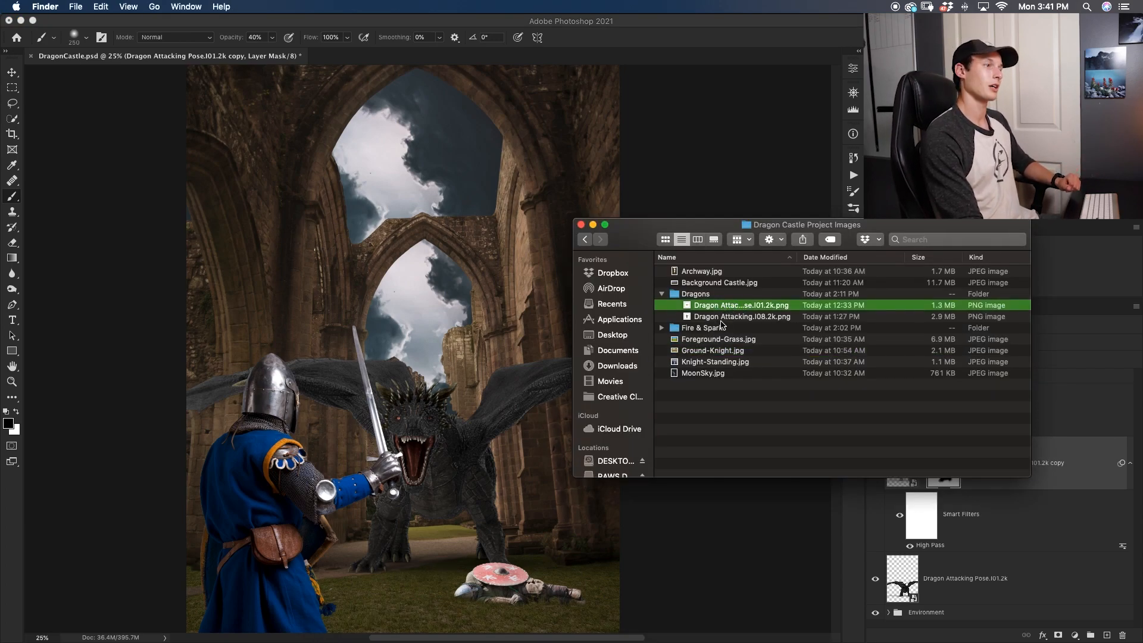
{"action": "left_click", "coordinate": [721, 317]}
{"action": "left_click_drag", "start_coordinate": [717, 326], "coordinate": [420, 322]}
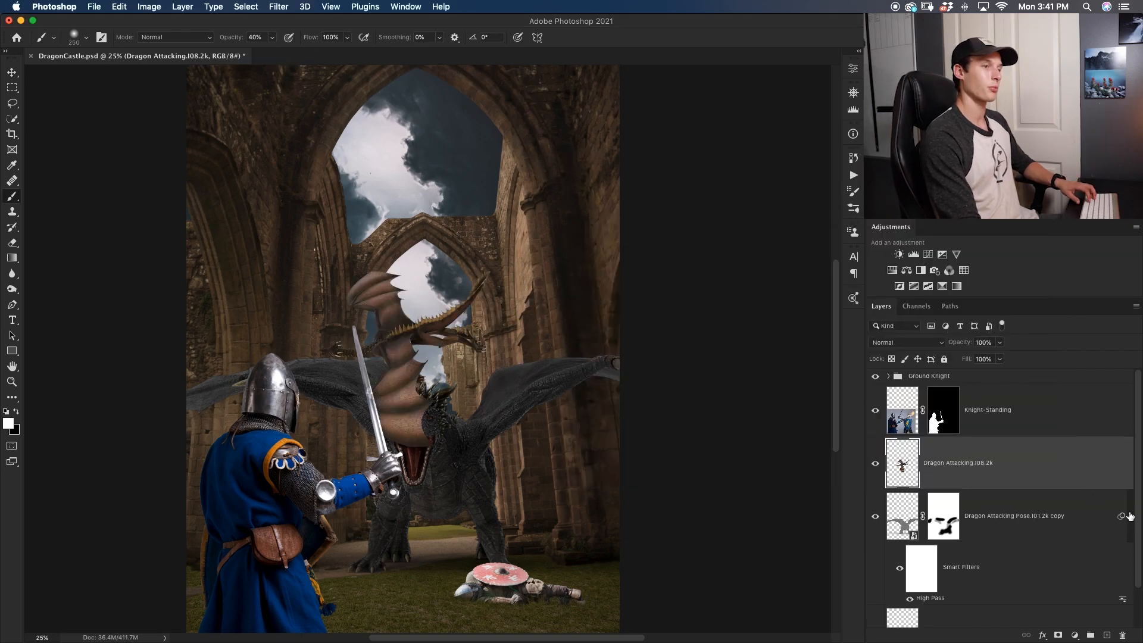
Step: Reorder the Dragon Attacking.I08.2k layer beneath the Dragon Attacking Pose layer, directly above the Environment group
{"action": "left_click_drag", "start_coordinate": [1041, 467], "coordinate": [1087, 600]}
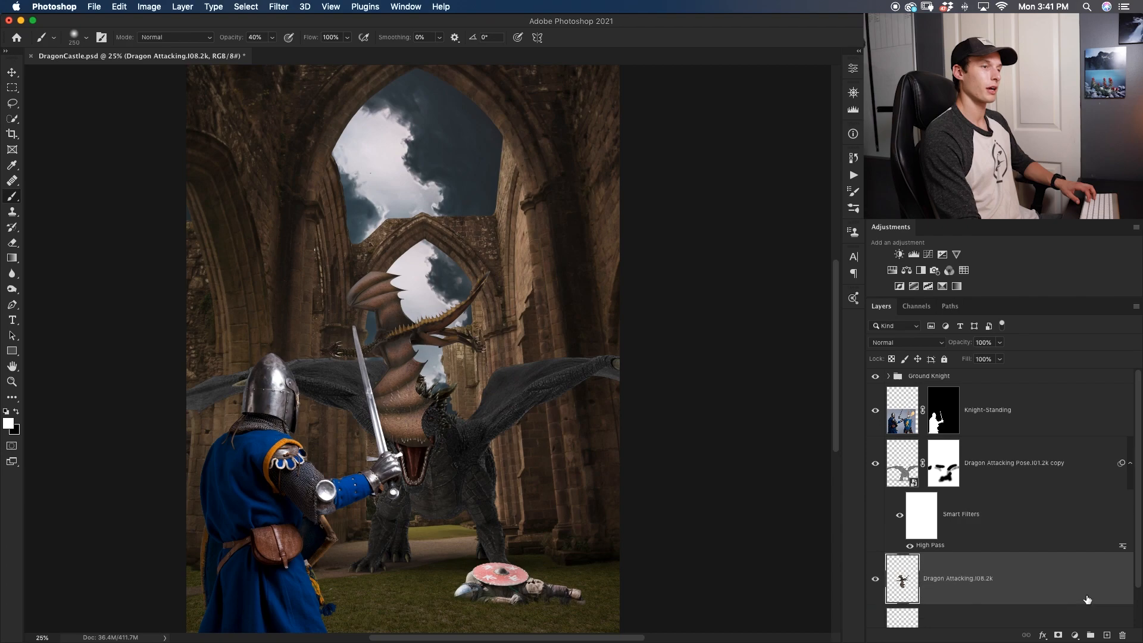
{"action": "left_click_drag", "start_coordinate": [1138, 541], "coordinate": [1138, 554]}
{"action": "left_click_drag", "start_coordinate": [1138, 554], "coordinate": [1138, 580]}
{"action": "left_click_drag", "start_coordinate": [1048, 533], "coordinate": [1048, 608]}
Step: Scale down the second dragon and position it in the sky within the upper archway opening
{"action": "key", "text": "v"}
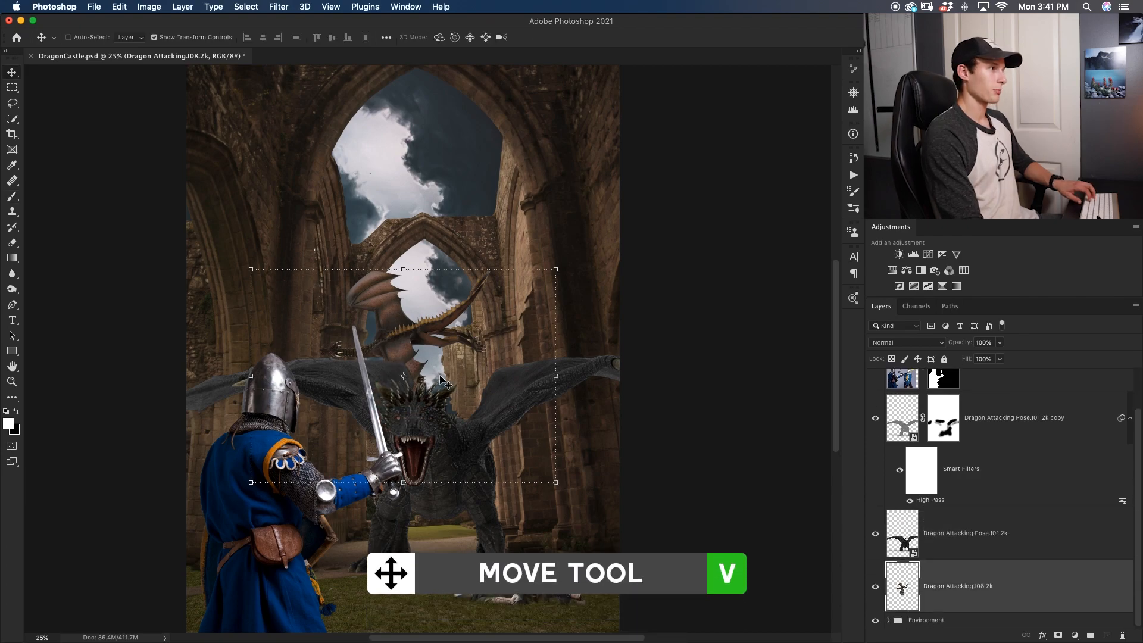
{"action": "left_click_drag", "start_coordinate": [440, 313], "coordinate": [468, 186]}
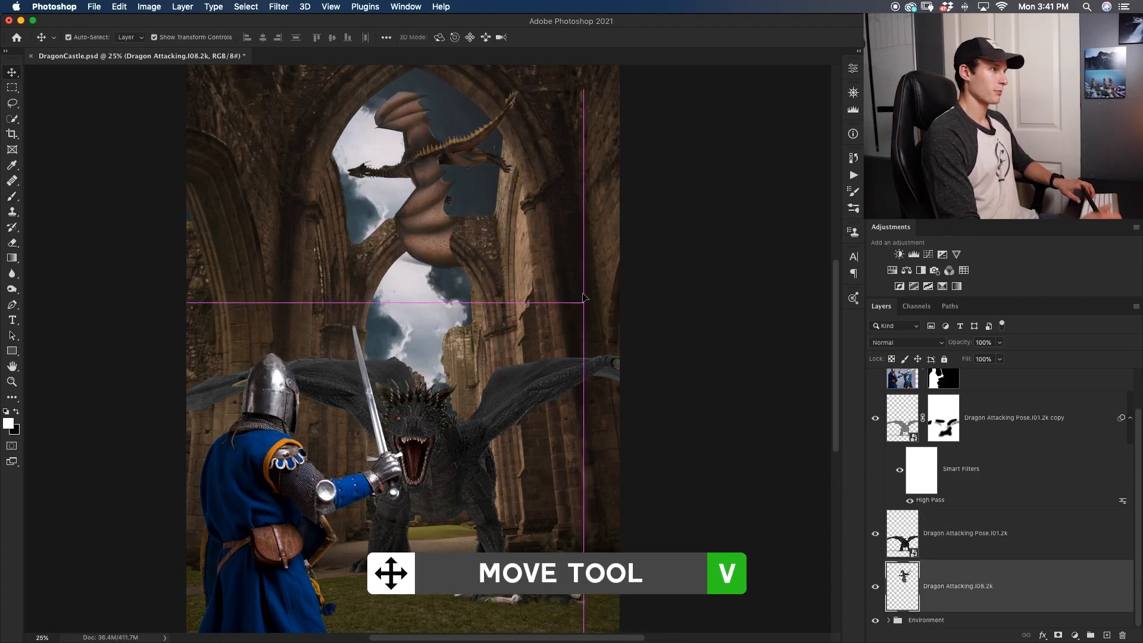
{"action": "key", "text": "super+minus"}
{"action": "left_click_drag", "start_coordinate": [548, 337], "coordinate": [470, 251]}
{"action": "left_click", "coordinate": [600, 38]}
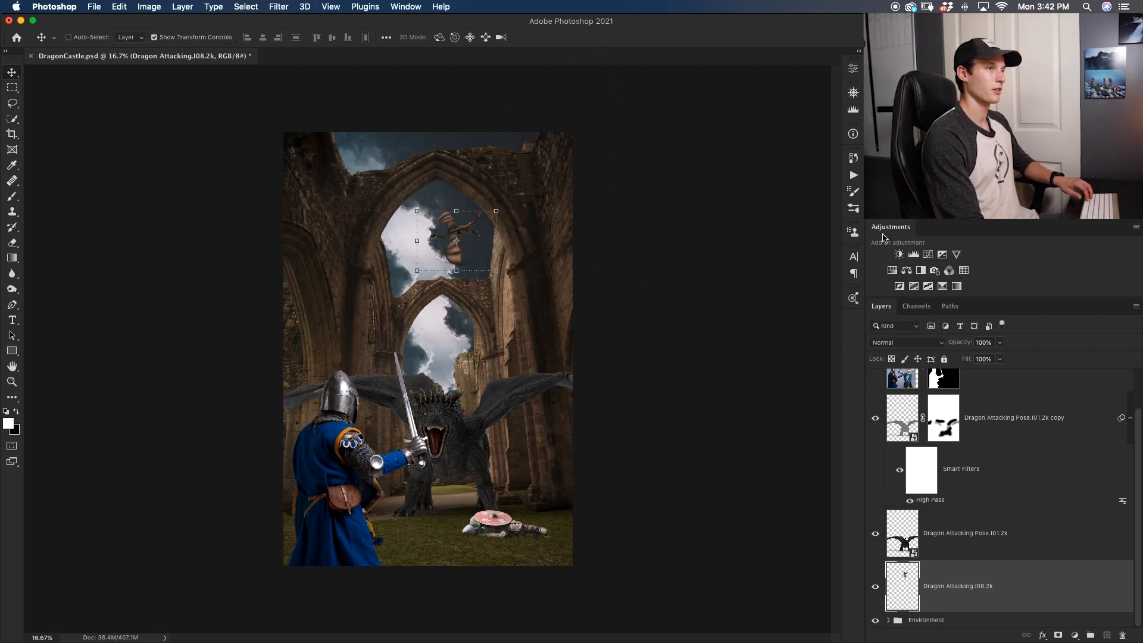
Step: Add an Exposure adjustment clipped to the flying dragon and darken it to an exposure of about -3.70
{"action": "left_click", "coordinate": [942, 254]}
{"action": "left_click", "coordinate": [753, 268]}
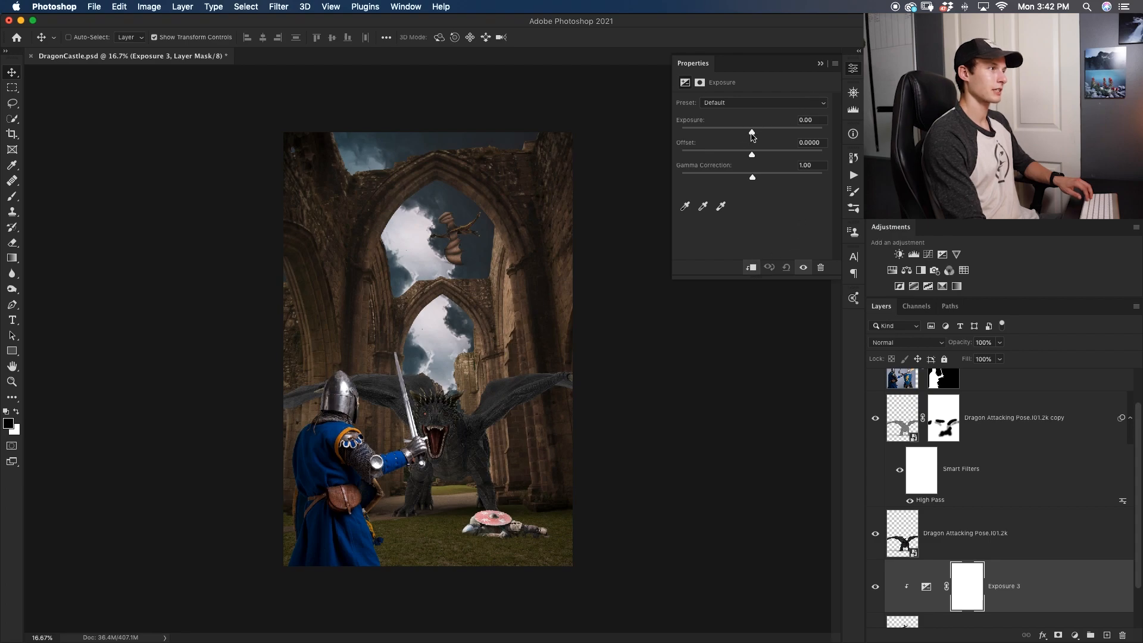
{"action": "left_click_drag", "start_coordinate": [752, 134], "coordinate": [736, 130]}
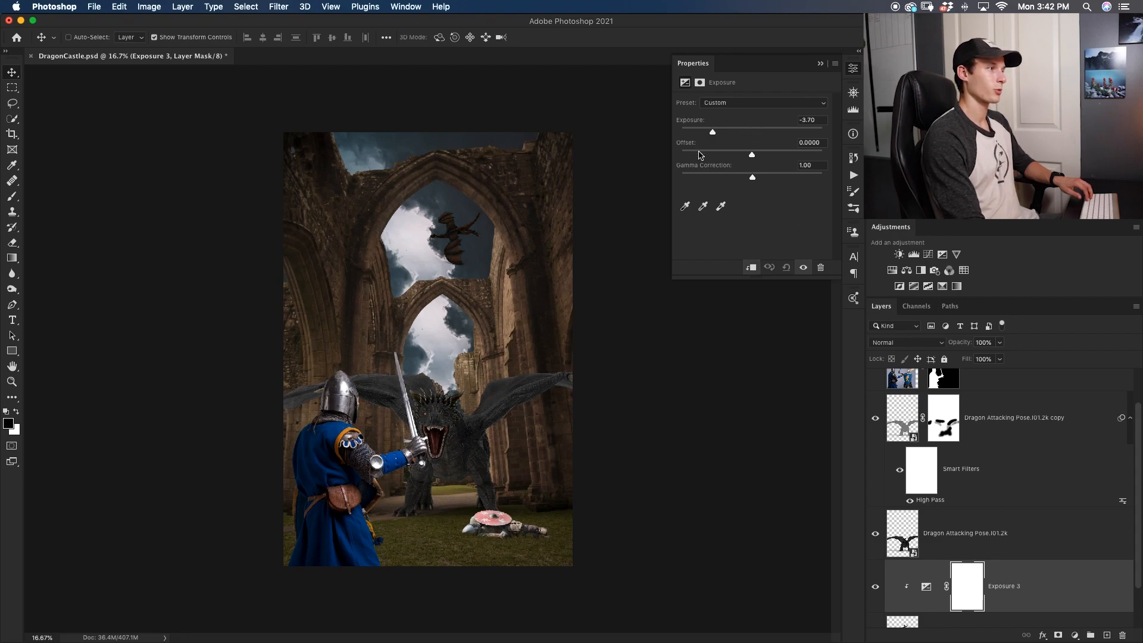
{"action": "left_click", "coordinate": [821, 63]}
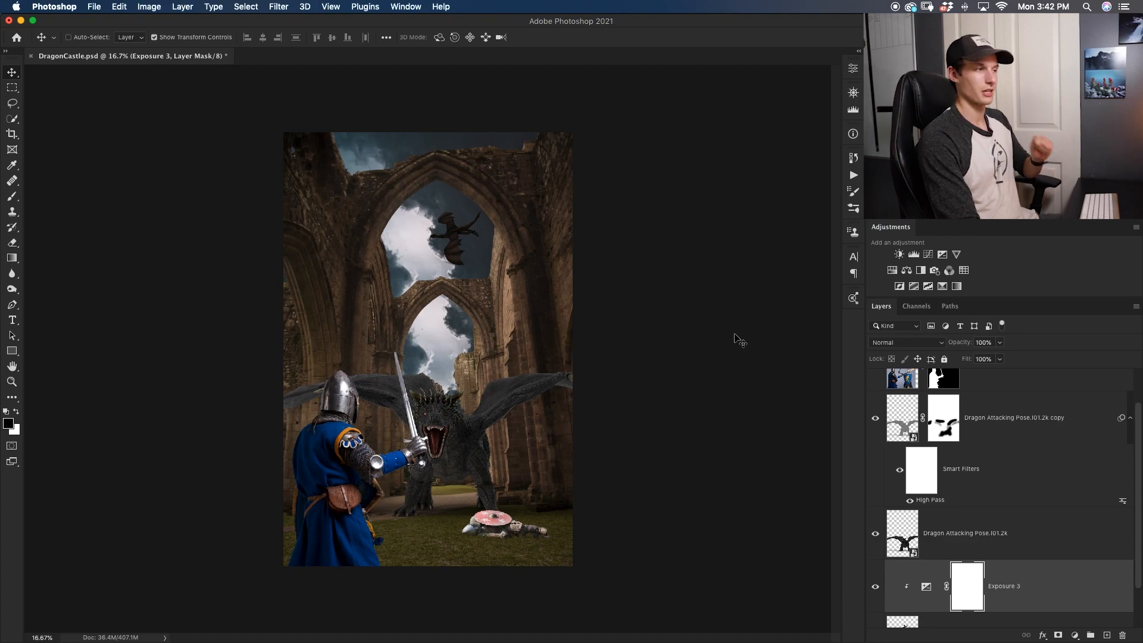
Step: Group the Dragon Attacking Pose layer with its High Pass copy, and name the group Dragon
{"action": "scroll", "coordinate": [1140, 469], "scroll_direction": "up", "scroll_amount": 2}
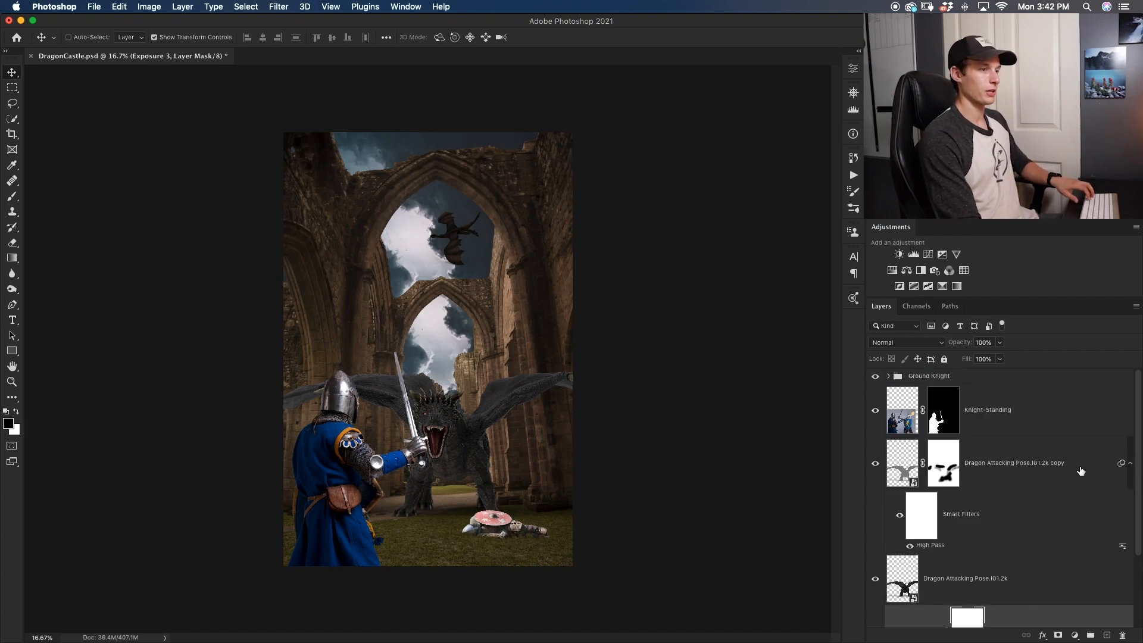
{"action": "left_click", "coordinate": [1065, 464]}
{"action": "left_click", "coordinate": [1032, 582], "text": "shift"}
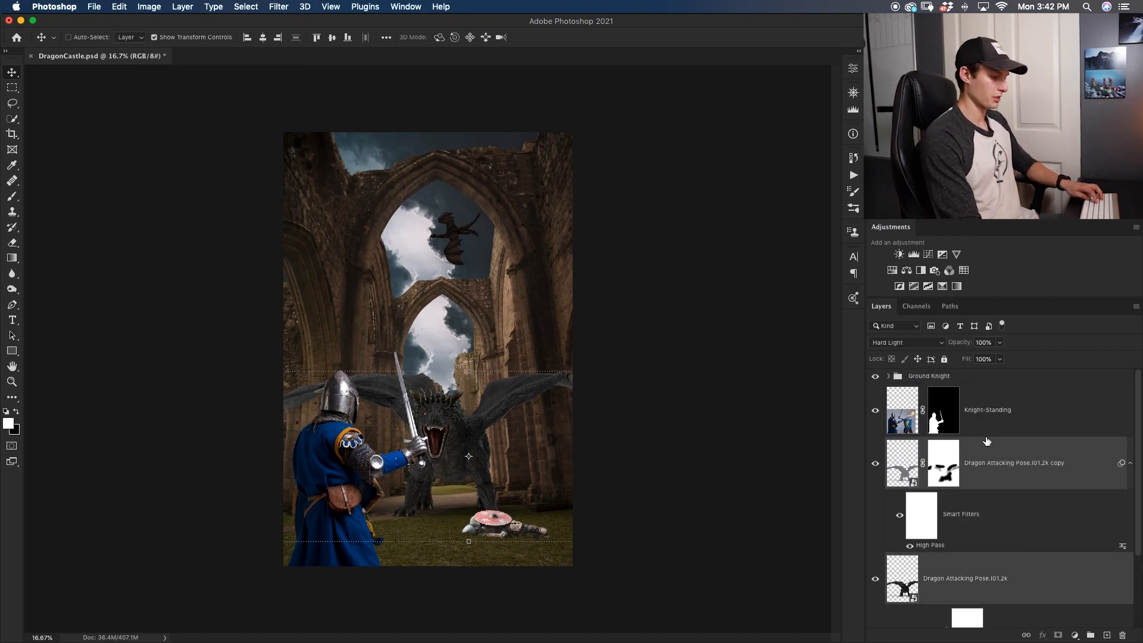
{"action": "key", "text": "super+g"}
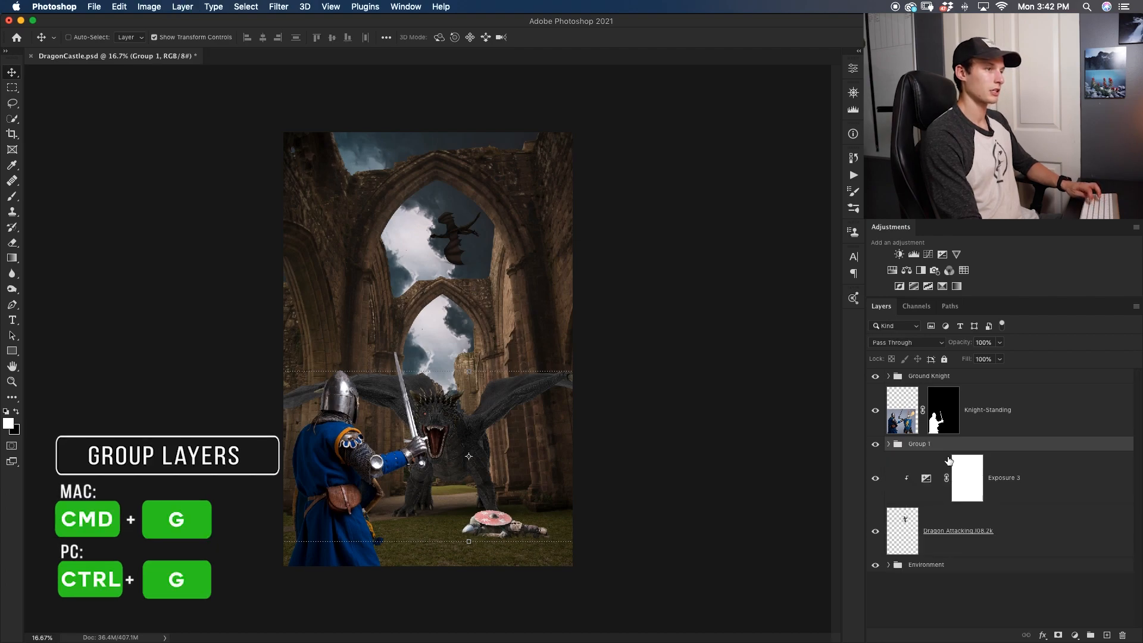
{"action": "double_click", "coordinate": [919, 444]}
{"action": "type", "text": "Dragon"}
{"action": "key", "text": "Return"}
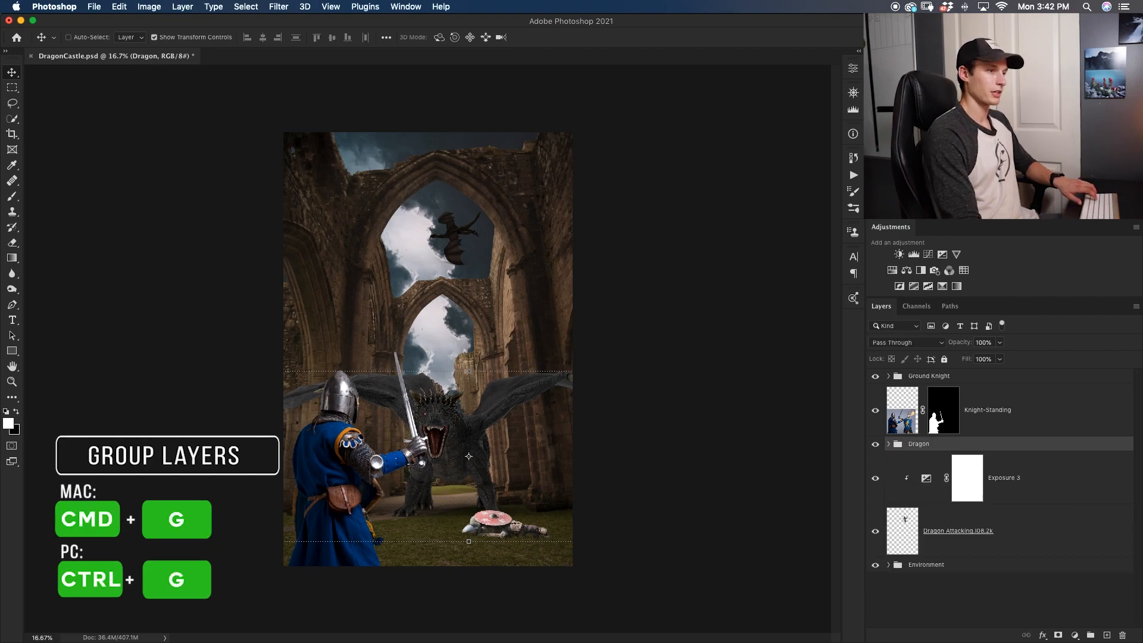
Step: Group the Dragon Attacking.I08.2k layer with its Exposure adjustment, and name the group Flying Dragon
{"action": "left_click", "coordinate": [1024, 500]}
{"action": "left_click", "coordinate": [1028, 538], "text": "shift"}
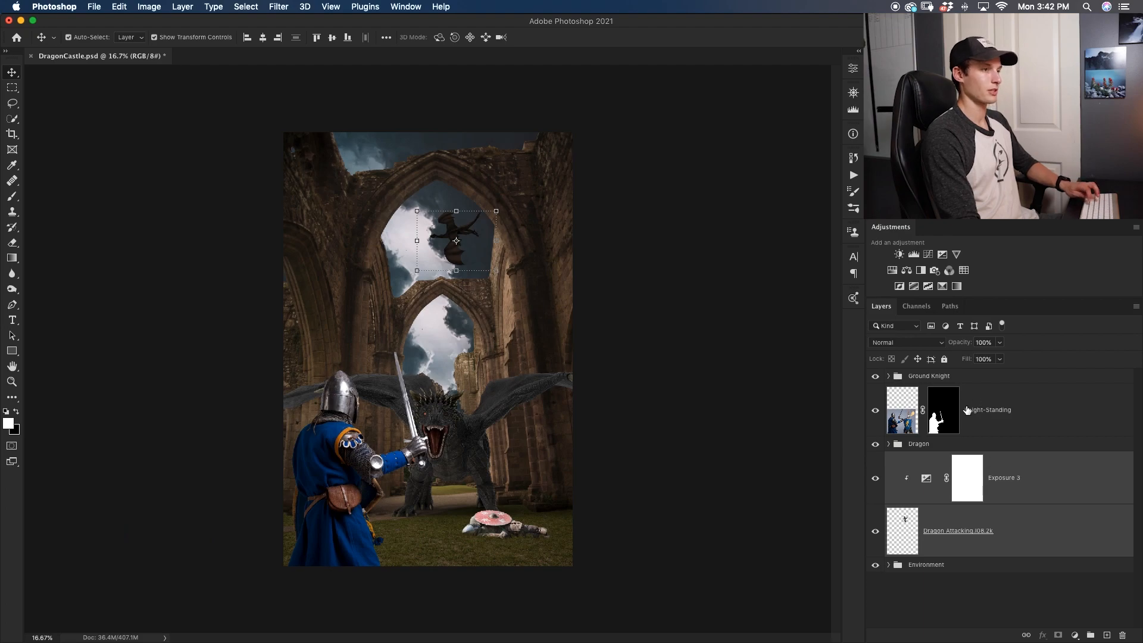
{"action": "key", "text": "super+g"}
{"action": "double_click", "coordinate": [927, 459]}
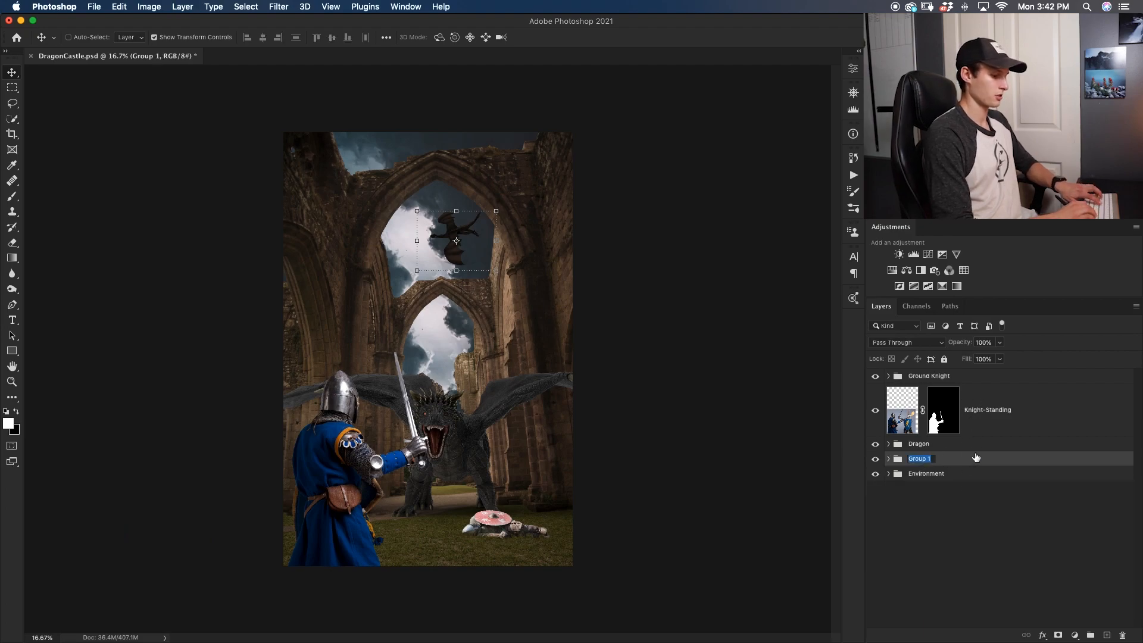
{"action": "type", "text": "Flying Dragon"}
{"action": "key", "text": "Return"}
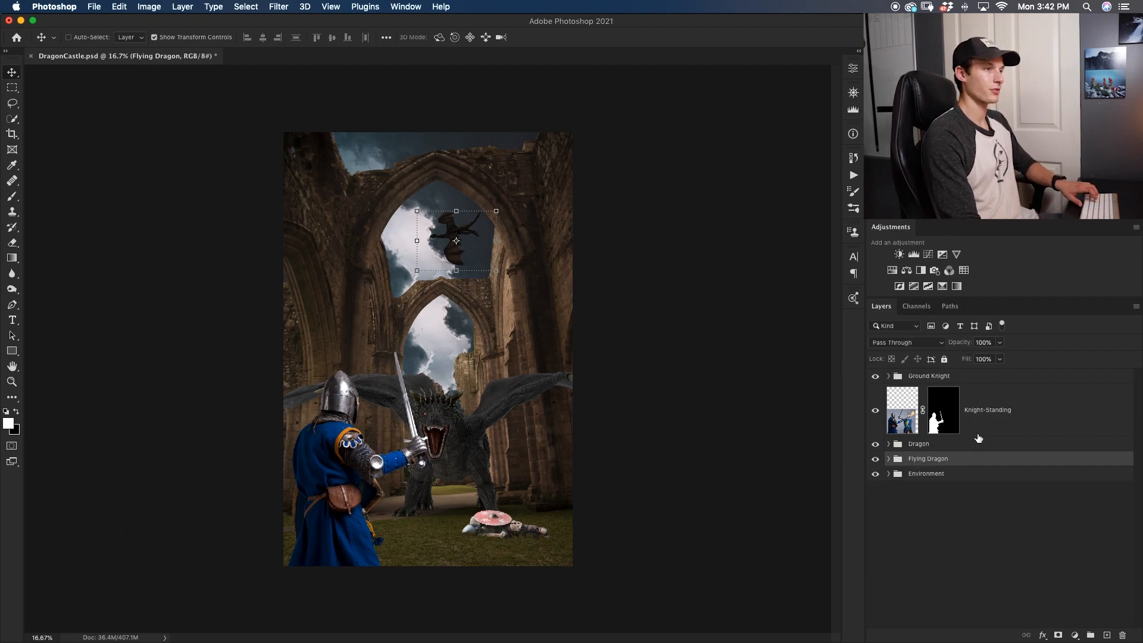
Step: Put the Knight-Standing layer in a group named Standing Knight and collapse the group
{"action": "left_click", "coordinate": [1043, 407]}
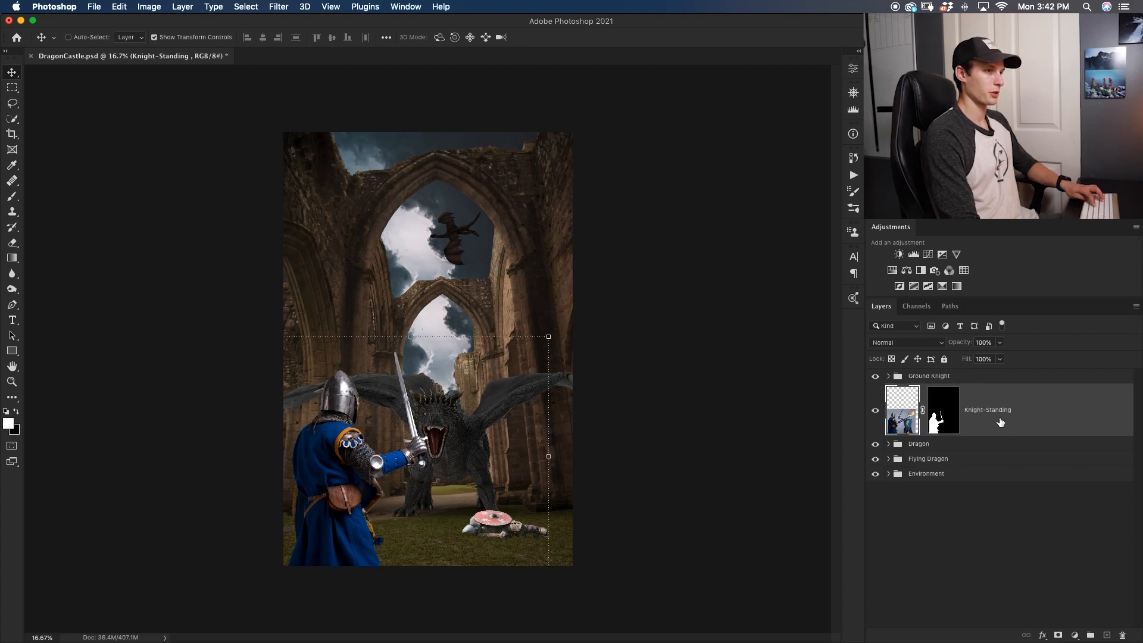
{"action": "key", "text": "super+g"}
{"action": "double_click", "coordinate": [924, 391]}
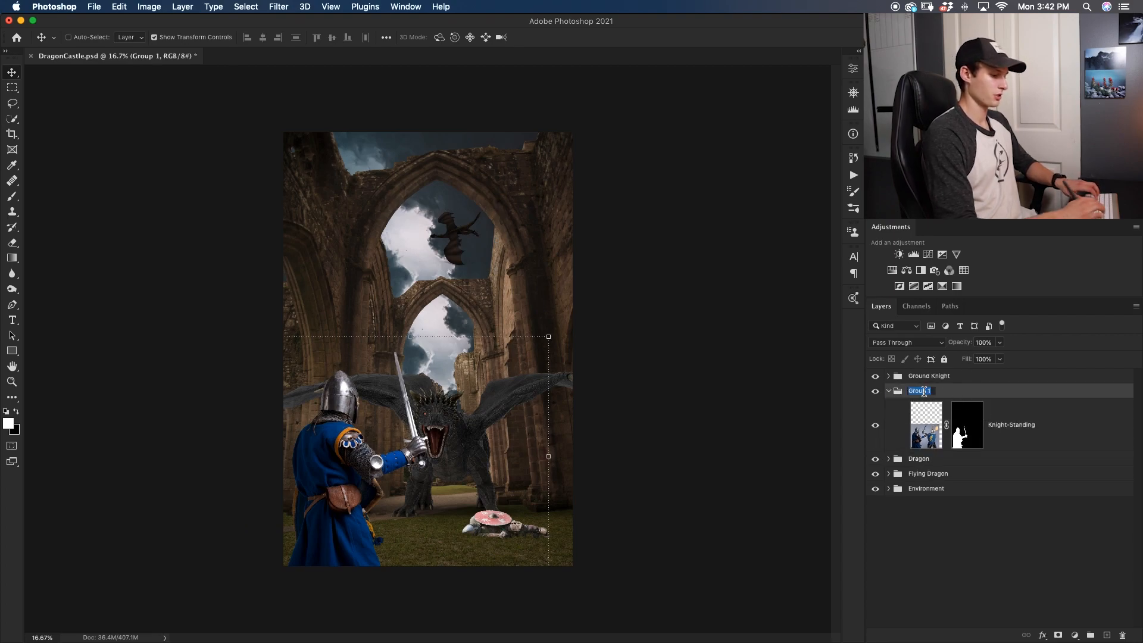
{"action": "type", "text": "Standing Kin"}
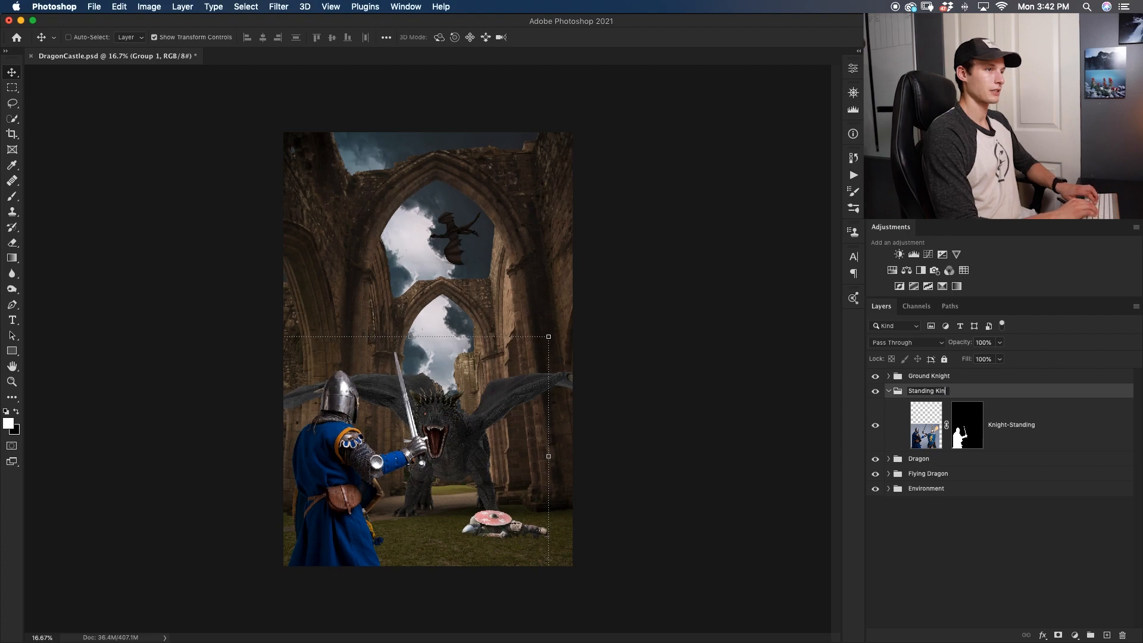
{"action": "type", "text": "ght"}
{"action": "key", "text": "Return"}
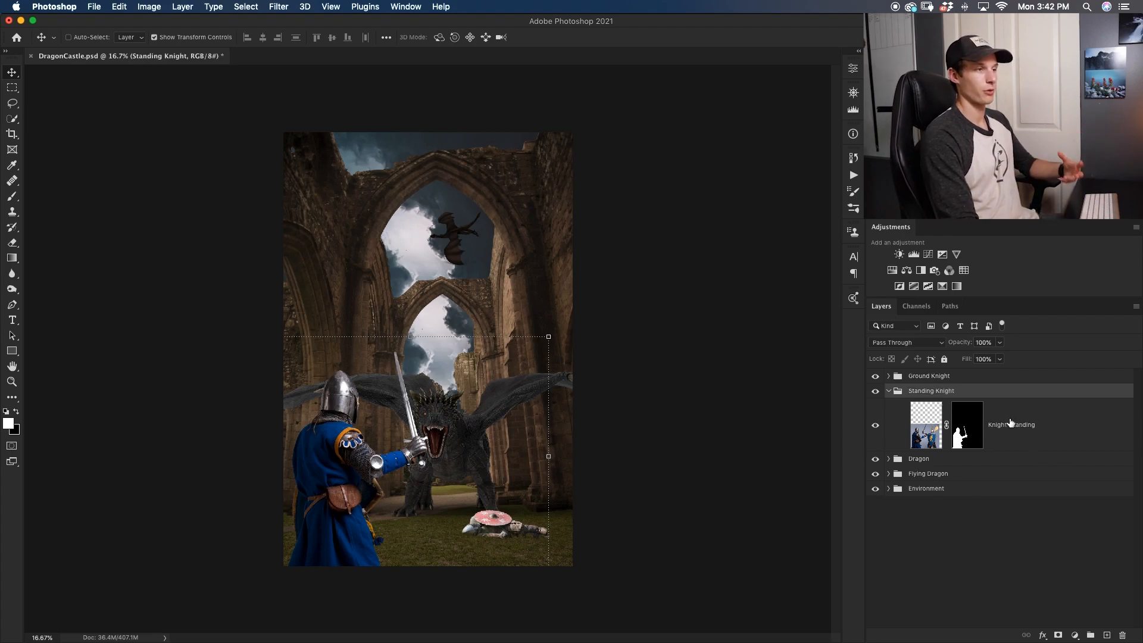
{"action": "left_click", "coordinate": [889, 391]}
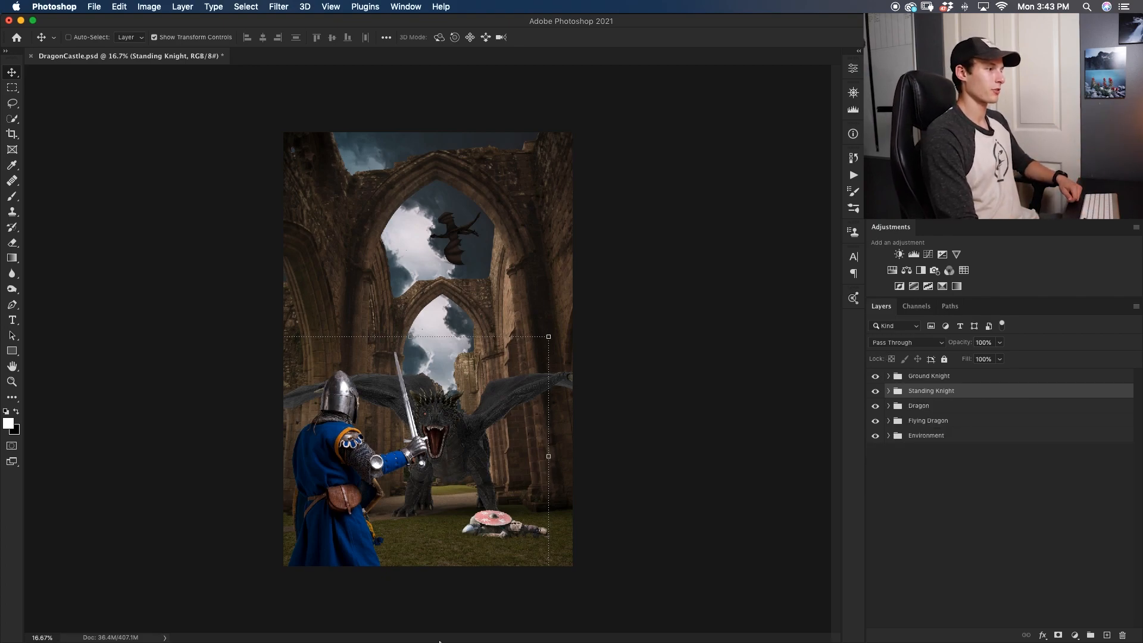
Step: Place the Fireball image into the document, scale it down to about 79% width with reduced height, and position it below the dragon's mouth
{"action": "left_click", "coordinate": [362, 619]}
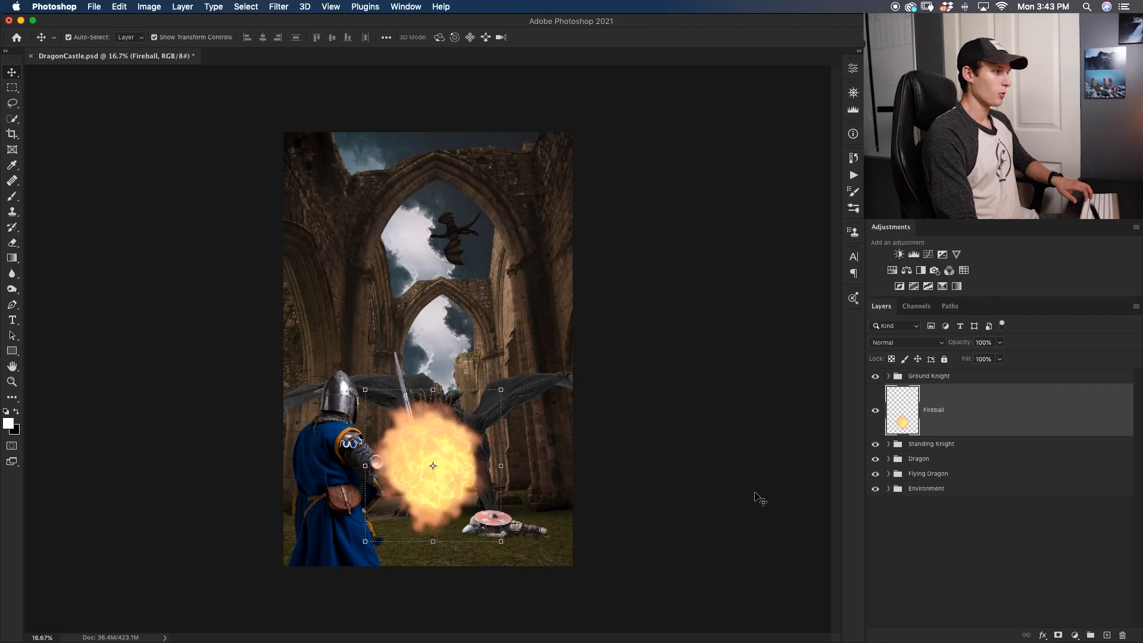
{"action": "key", "text": "super+equal"}
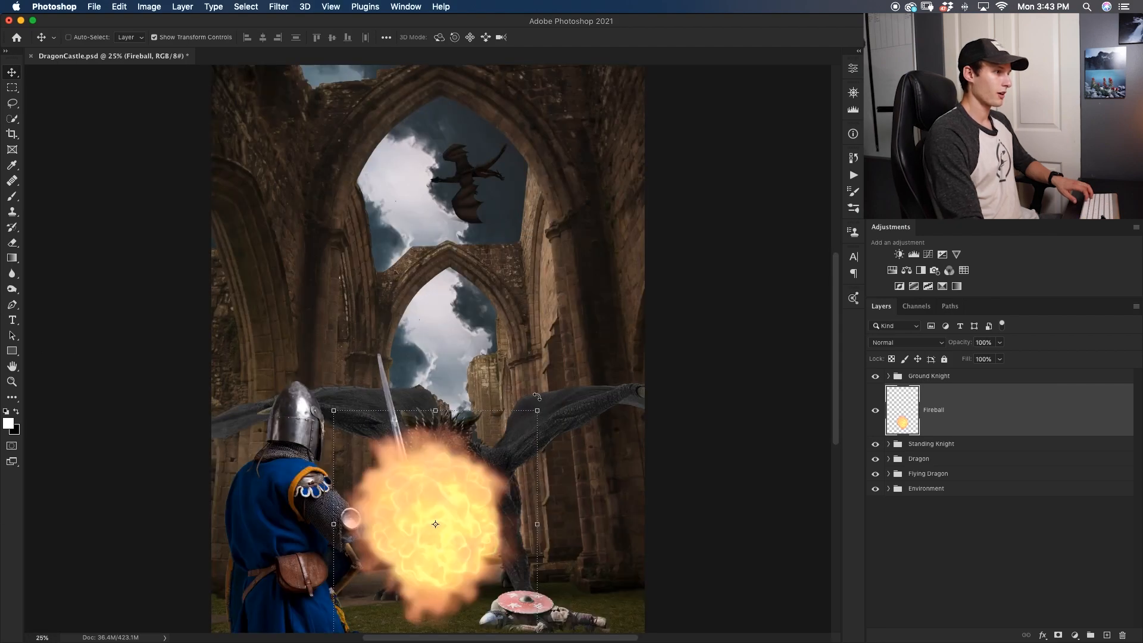
{"action": "left_click_drag", "start_coordinate": [538, 412], "coordinate": [461, 496]}
{"action": "left_click_drag", "start_coordinate": [435, 576], "coordinate": [521, 537]}
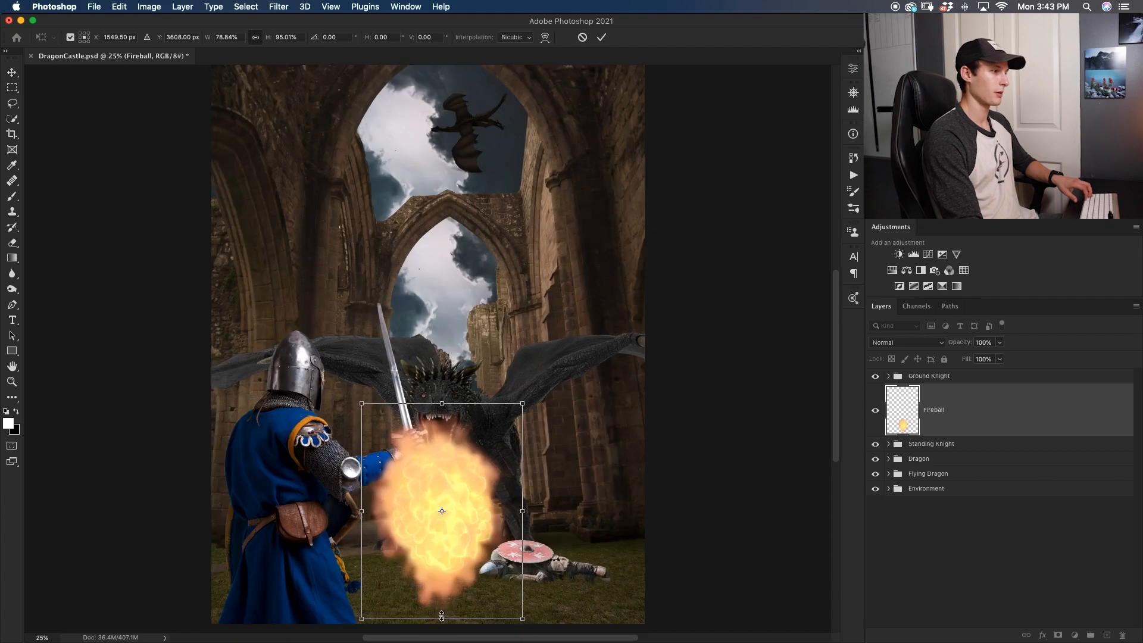
{"action": "left_click_drag", "start_coordinate": [442, 619], "coordinate": [442, 572]}
{"action": "key", "text": "Return"}
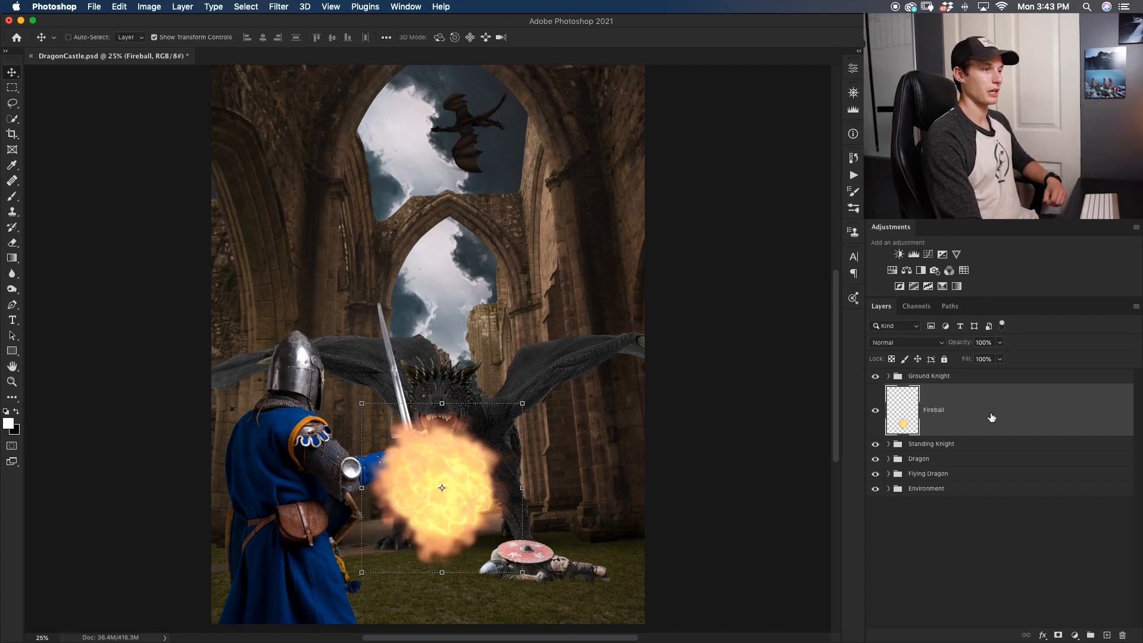
Step: Move the Fireball layer beneath the Standing Knight group and duplicate it
{"action": "left_click_drag", "start_coordinate": [962, 404], "coordinate": [911, 452]}
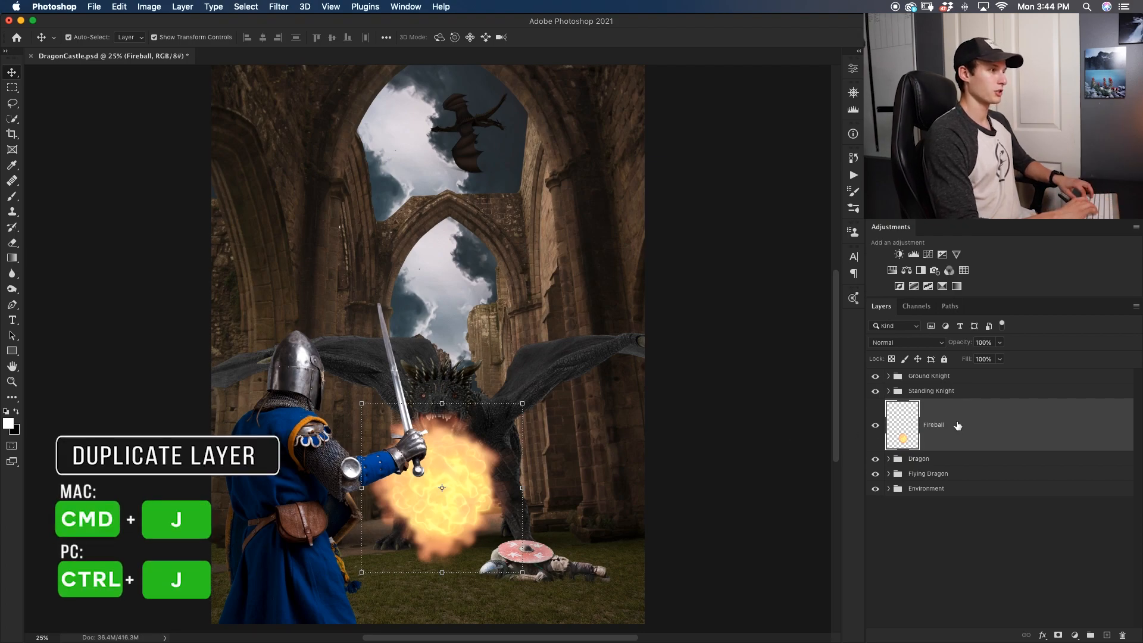
{"action": "key", "text": "super+j"}
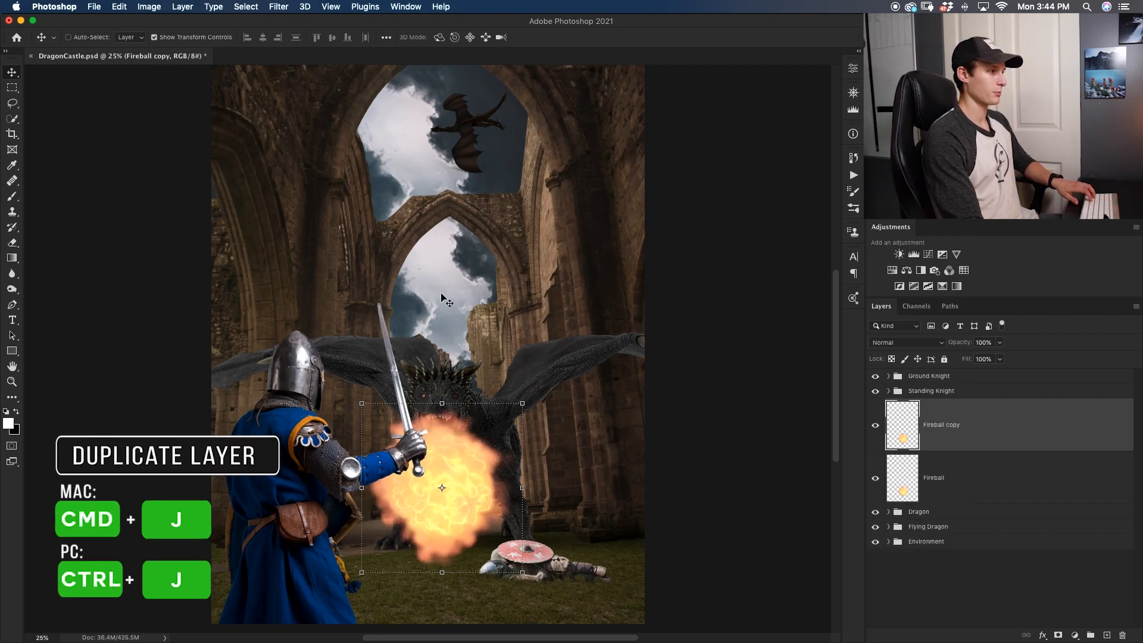
Step: Shrink the duplicated fireball into a small narrow flame and place it just below the dragon's mouth
{"action": "left_click_drag", "start_coordinate": [522, 403], "coordinate": [400, 457]}
{"action": "left_click_drag", "start_coordinate": [440, 573], "coordinate": [447, 460]}
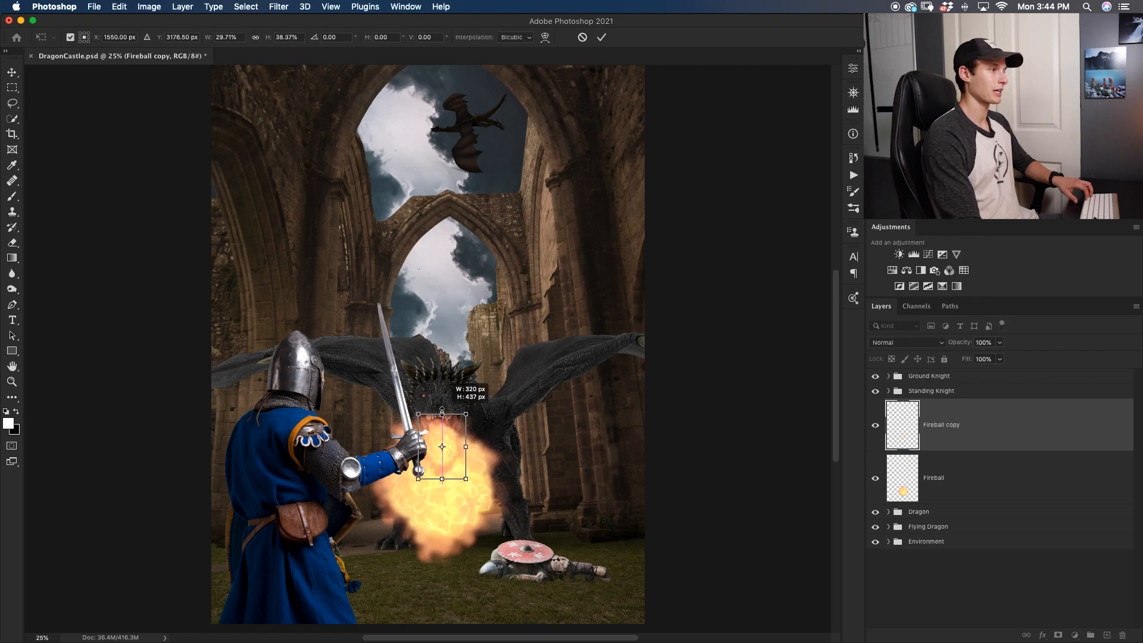
{"action": "key", "text": "Return"}
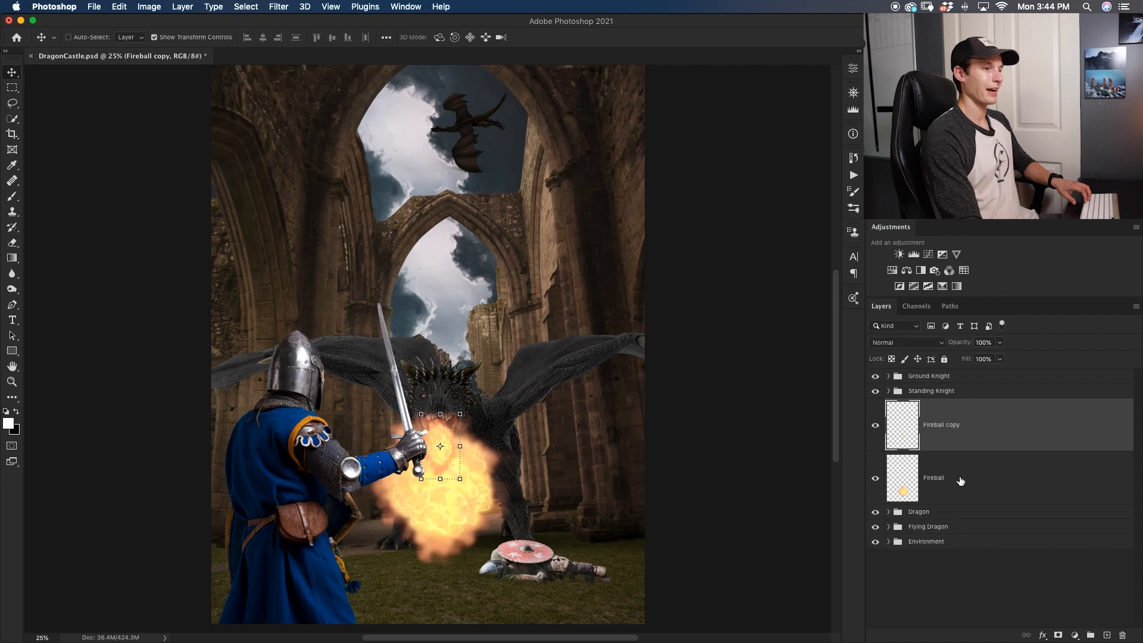
Step: Add a mask to the Fireball copy layer and blend its lower edge with a soft 470 px black brush at 100% opacity
{"action": "left_click", "coordinate": [1057, 636]}
{"action": "key", "text": "x"}
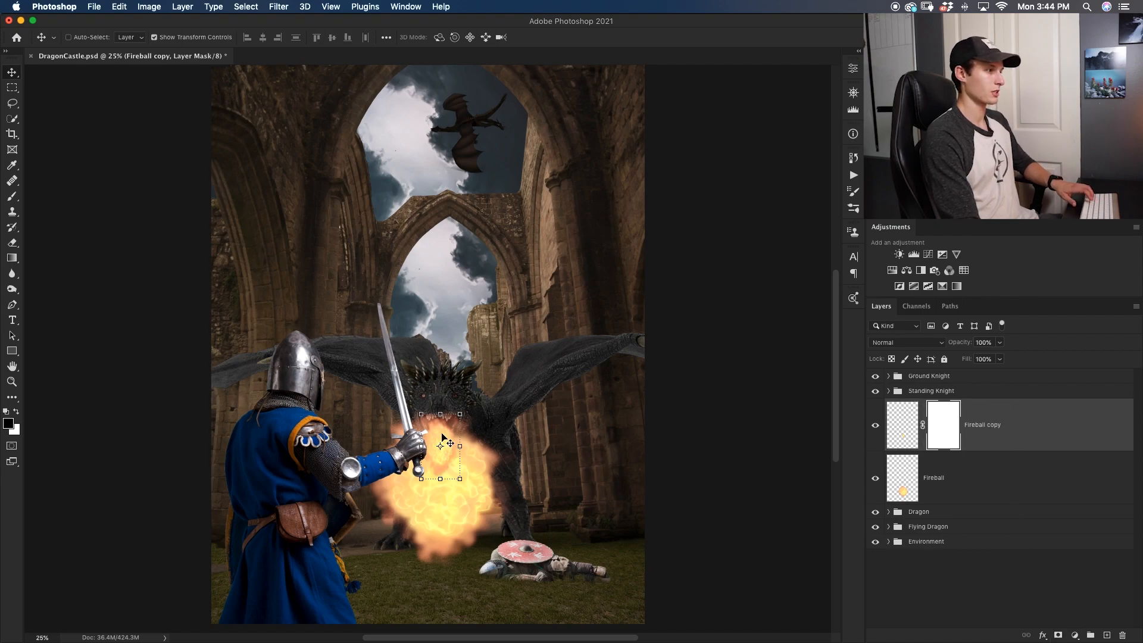
{"action": "key", "text": "b"}
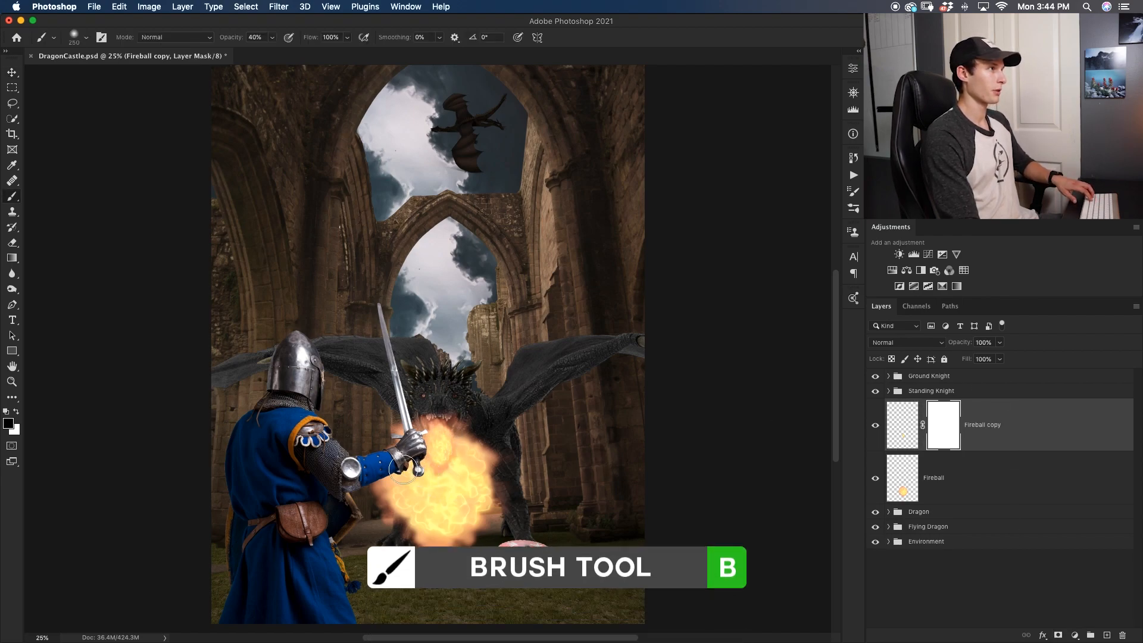
{"action": "key", "text": "0"}
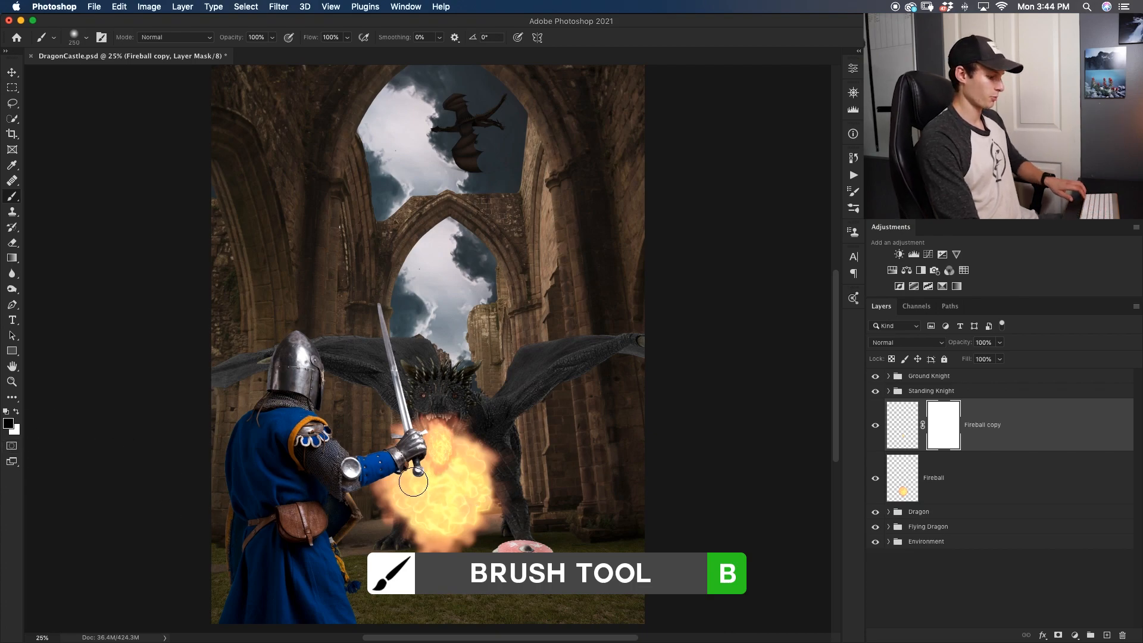
{"action": "left_click_drag", "start_coordinate": [461, 510], "coordinate": [475, 507]}
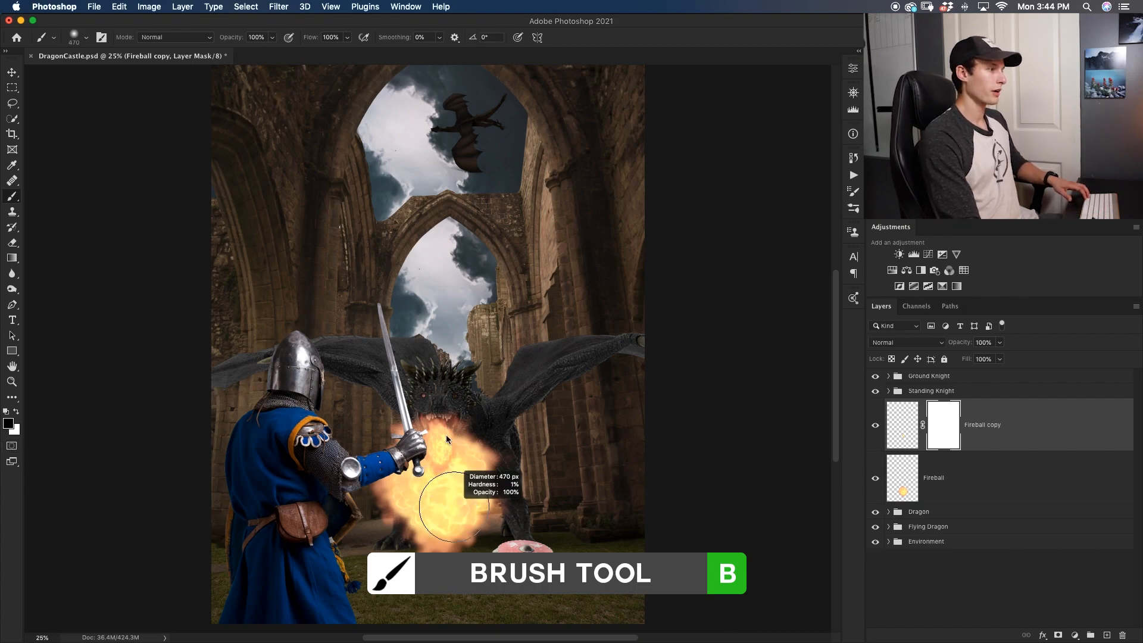
{"action": "mouse_move", "coordinate": [473, 480]}
{"action": "left_mouse_down"}
{"action": "mouse_move", "coordinate": [415, 500]}
{"action": "mouse_move", "coordinate": [395, 467]}
{"action": "left_mouse_up"}
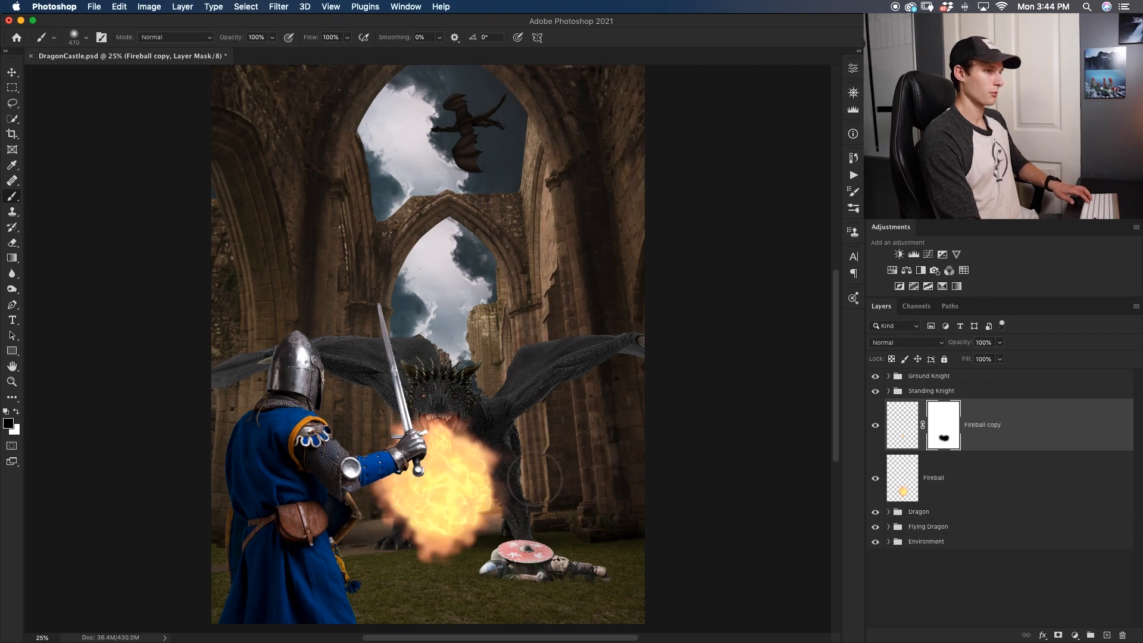
Step: Group the Fireball copy and Fireball layers and name the group Fireball
{"action": "key", "text": "v"}
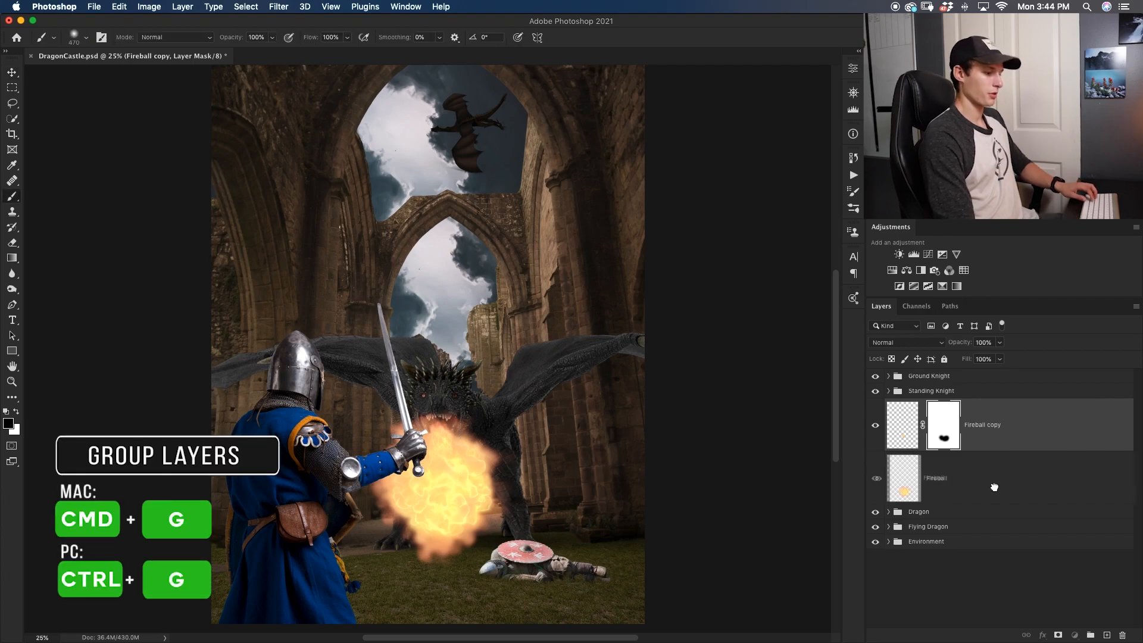
{"action": "left_click", "coordinate": [995, 486], "text": "shift"}
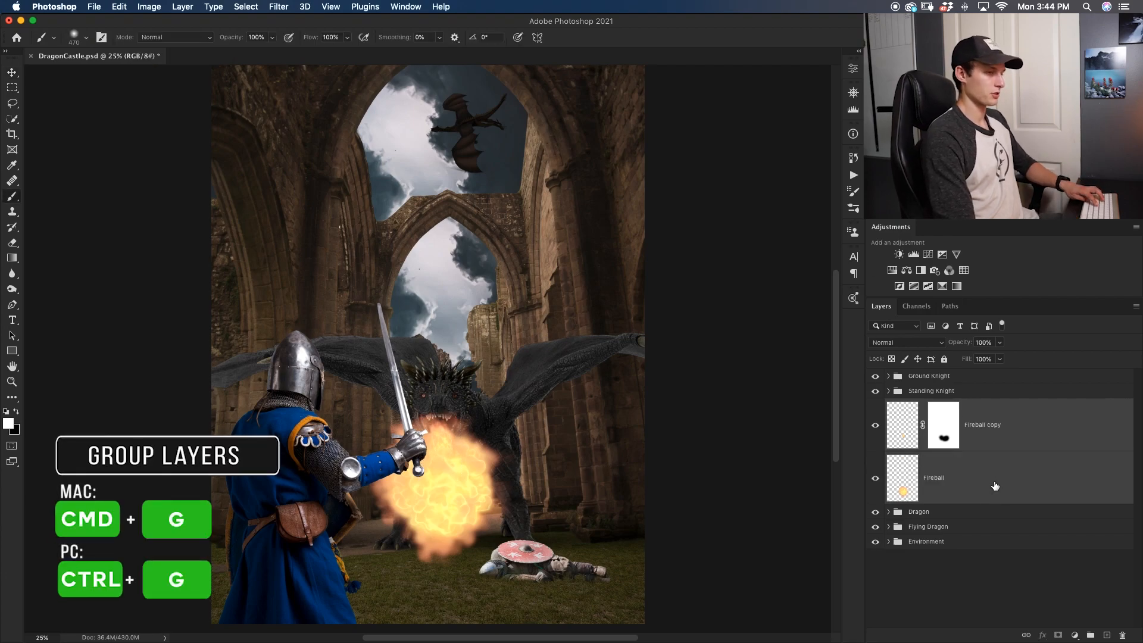
{"action": "key", "text": "super+g"}
{"action": "double_click", "coordinate": [928, 406]}
{"action": "type", "text": "Fireball"}
{"action": "key", "text": "Return"}
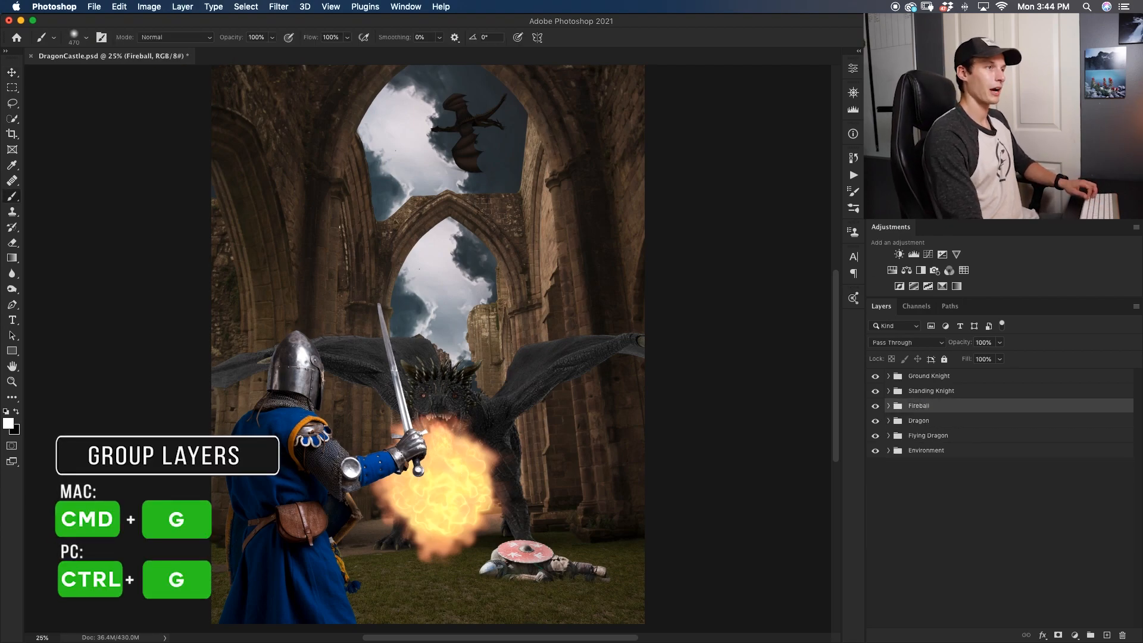
Step: Add a Curves adjustment clipped to the Fireball group and reshape its curve to deepen the flames' darker tones
{"action": "left_click", "coordinate": [928, 254]}
{"action": "left_click", "coordinate": [751, 268]}
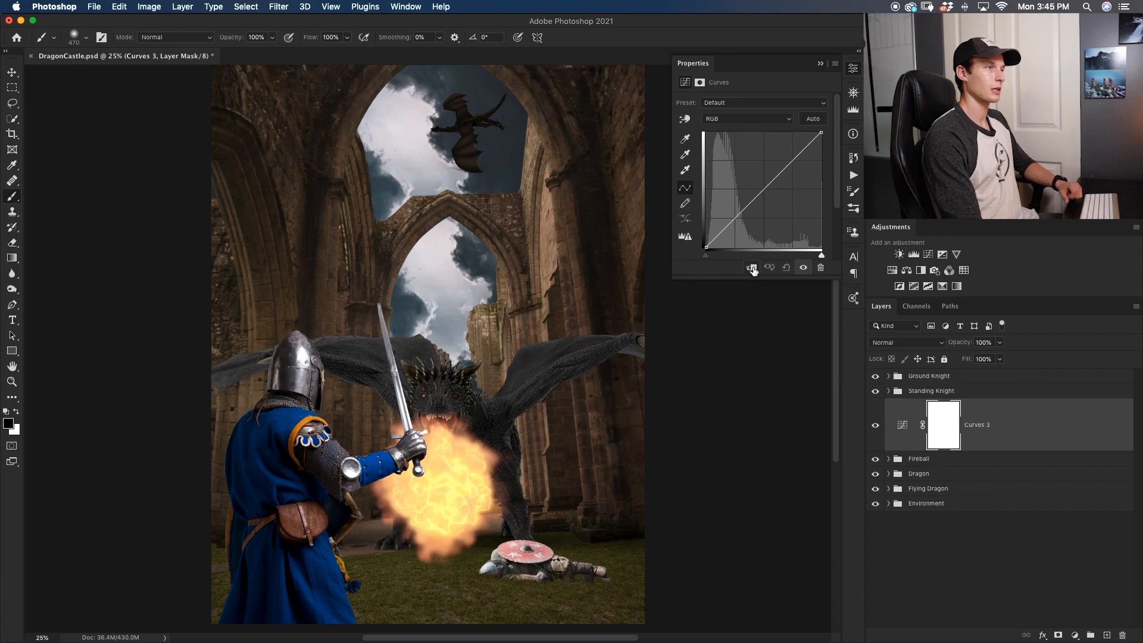
{"action": "left_click_drag", "start_coordinate": [789, 162], "coordinate": [789, 155]}
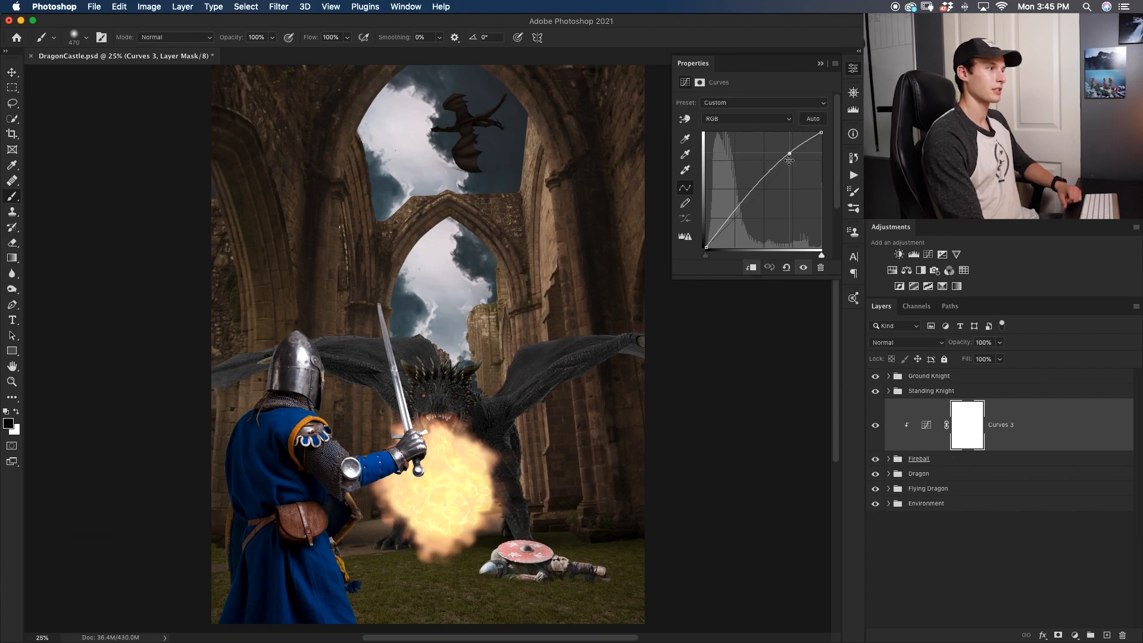
{"action": "left_click_drag", "start_coordinate": [745, 194], "coordinate": [748, 223]}
{"action": "left_click_drag", "start_coordinate": [792, 150], "coordinate": [769, 205]}
Step: Add a Hue/Saturation adjustment clipped to the Fireball group and shift the hue slightly toward red-orange
{"action": "left_click", "coordinate": [892, 271]}
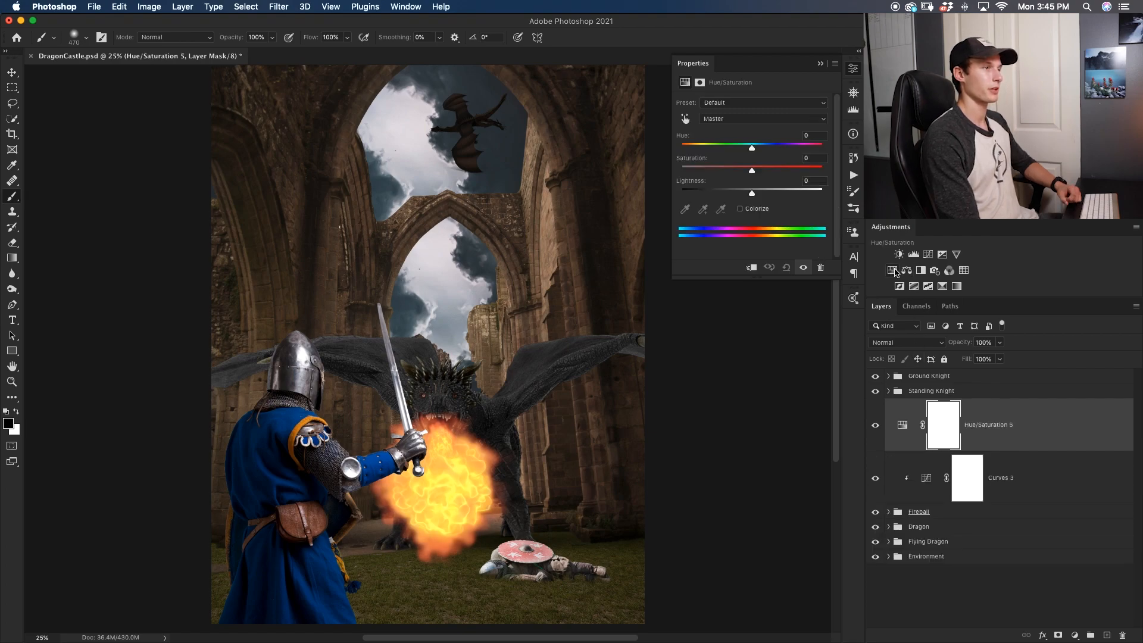
{"action": "left_click", "coordinate": [753, 269]}
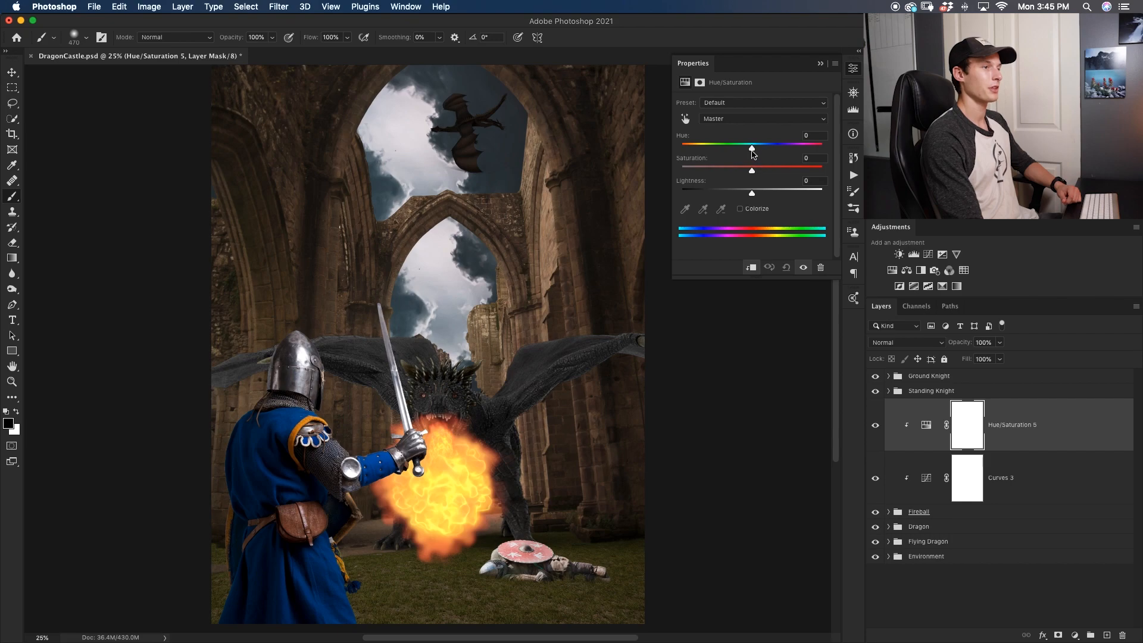
{"action": "left_click_drag", "start_coordinate": [753, 147], "coordinate": [749, 151]}
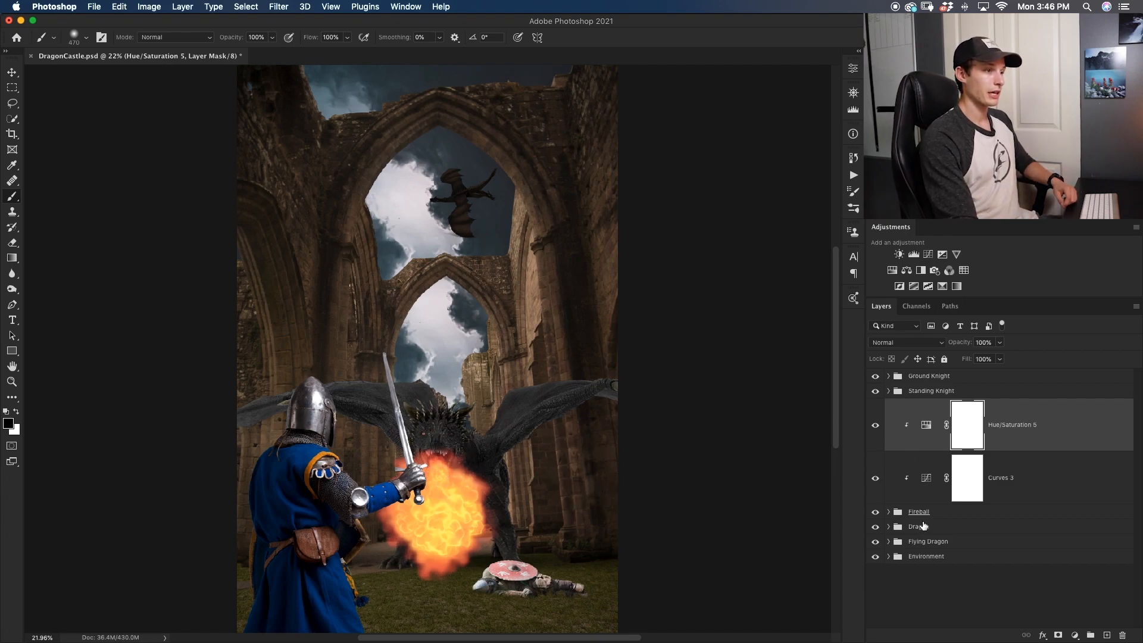
Step: Expand the Dragon group and rename its High Pass filtered dragon copy to Sharpening
{"action": "left_click", "coordinate": [889, 528]}
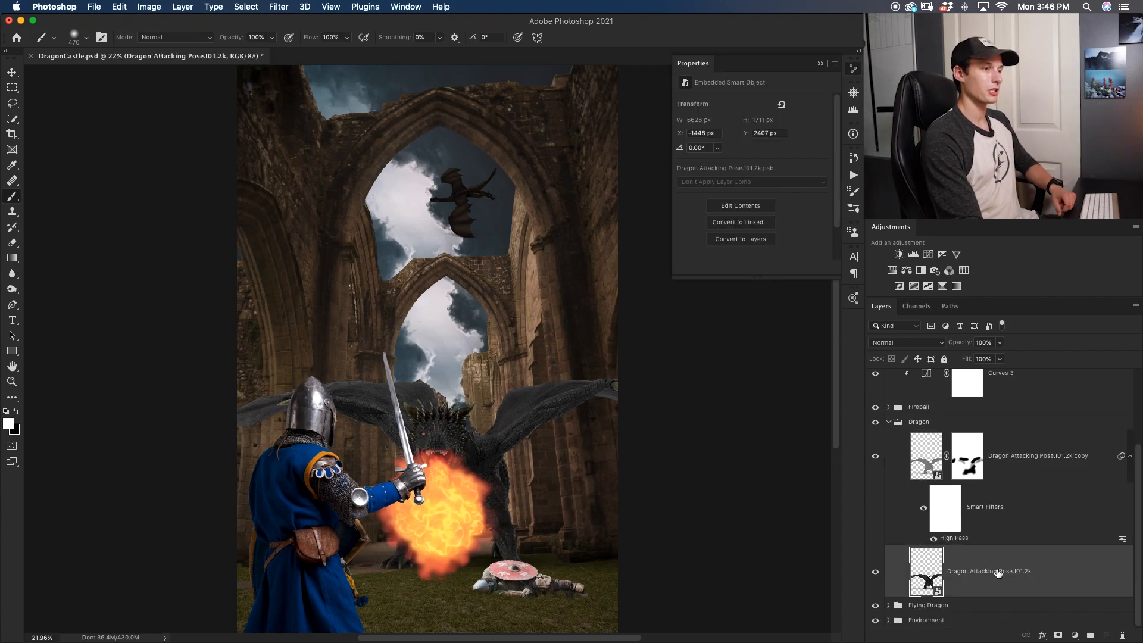
{"action": "double_click", "coordinate": [1025, 456]}
{"action": "type", "text": "Sharpening"}
{"action": "key", "text": "Return"}
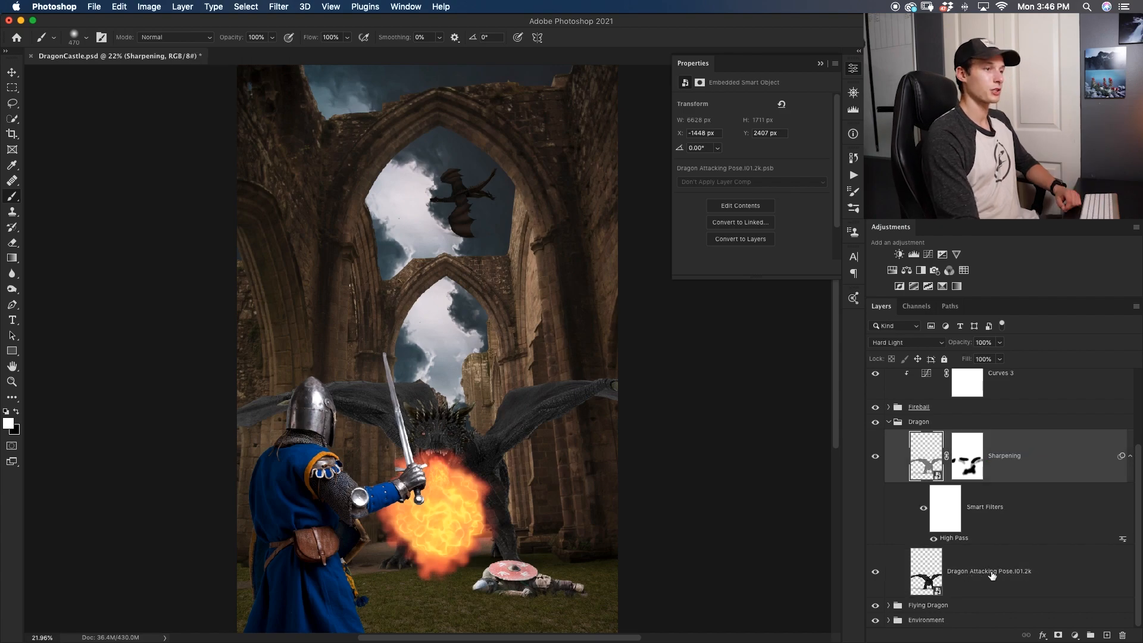
Step: Add a Hue/Saturation adjustment clipped to the Dragon Attacking Pose layer and enable Colorize
{"action": "left_click", "coordinate": [1063, 583]}
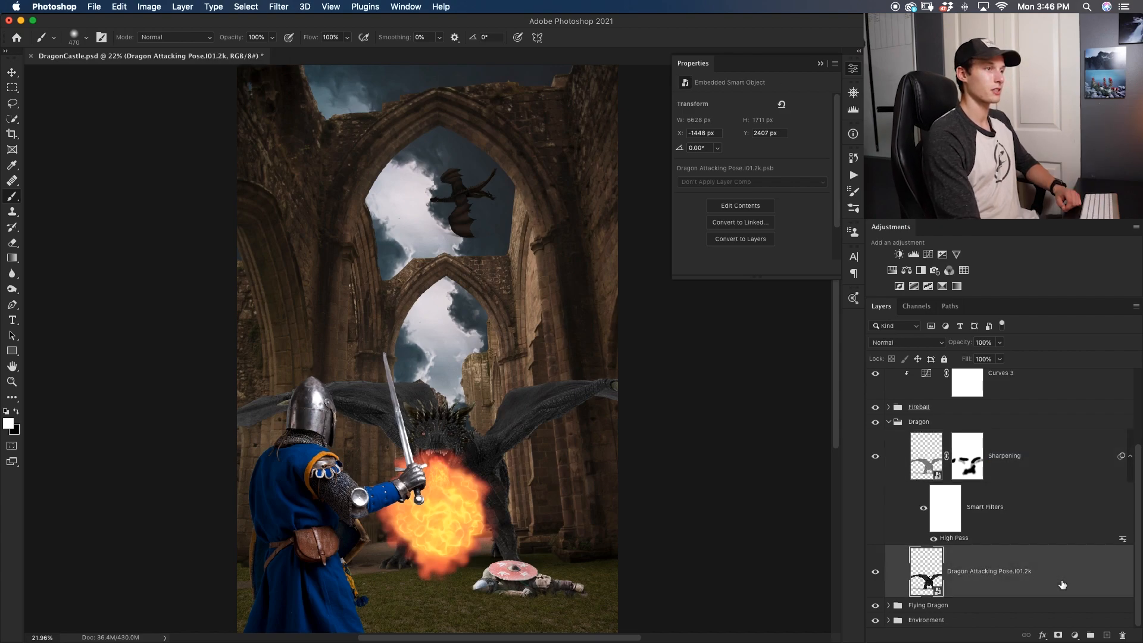
{"action": "left_click", "coordinate": [893, 271]}
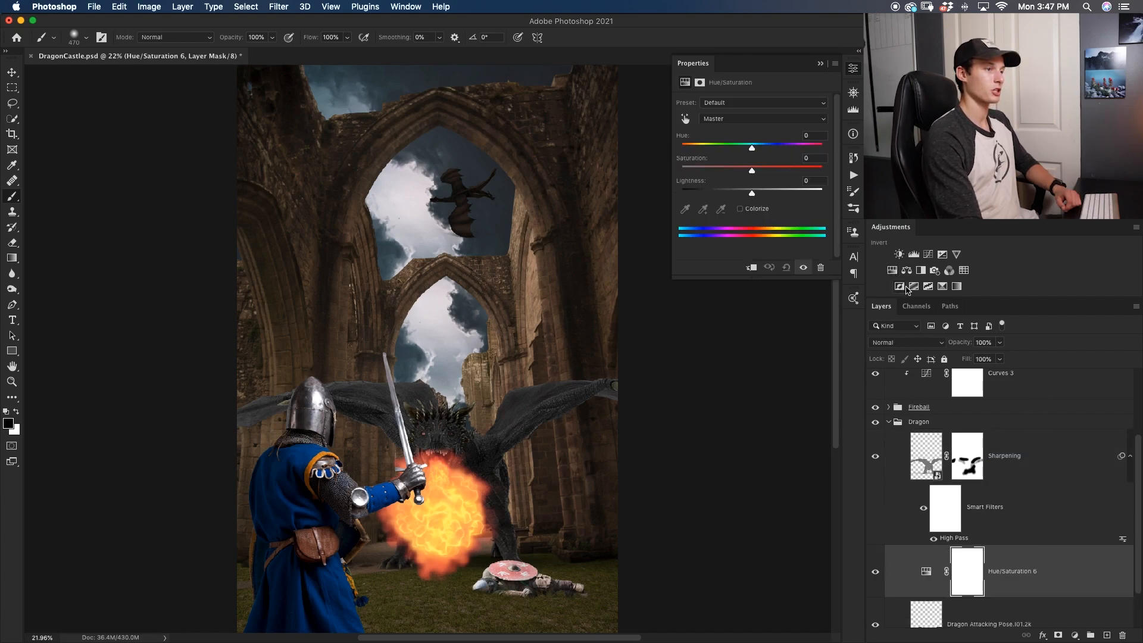
{"action": "left_click", "coordinate": [752, 268]}
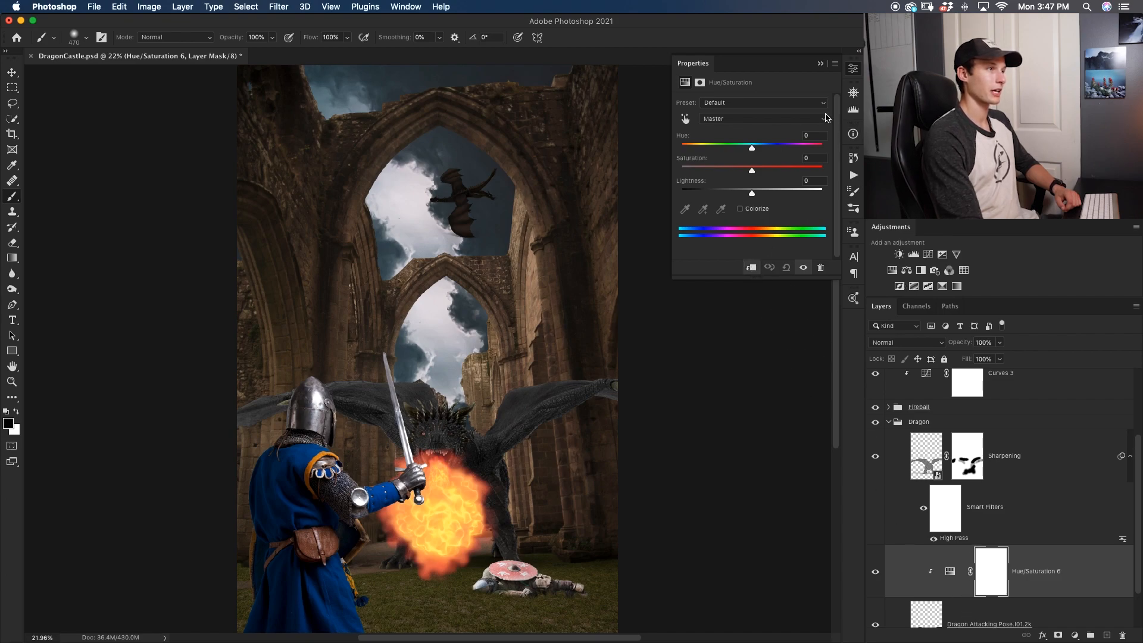
{"action": "left_click", "coordinate": [740, 209]}
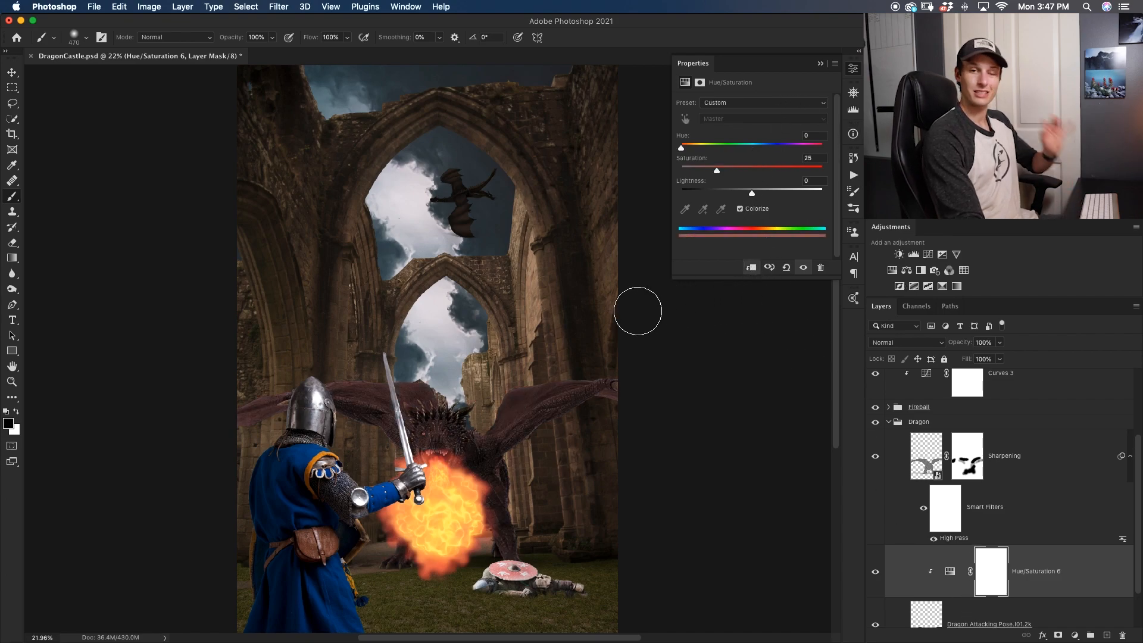
Step: Set the dragon's colorize adjustment to hue 188, saturation 7 and lightness +24
{"action": "key", "text": "super+equal"}
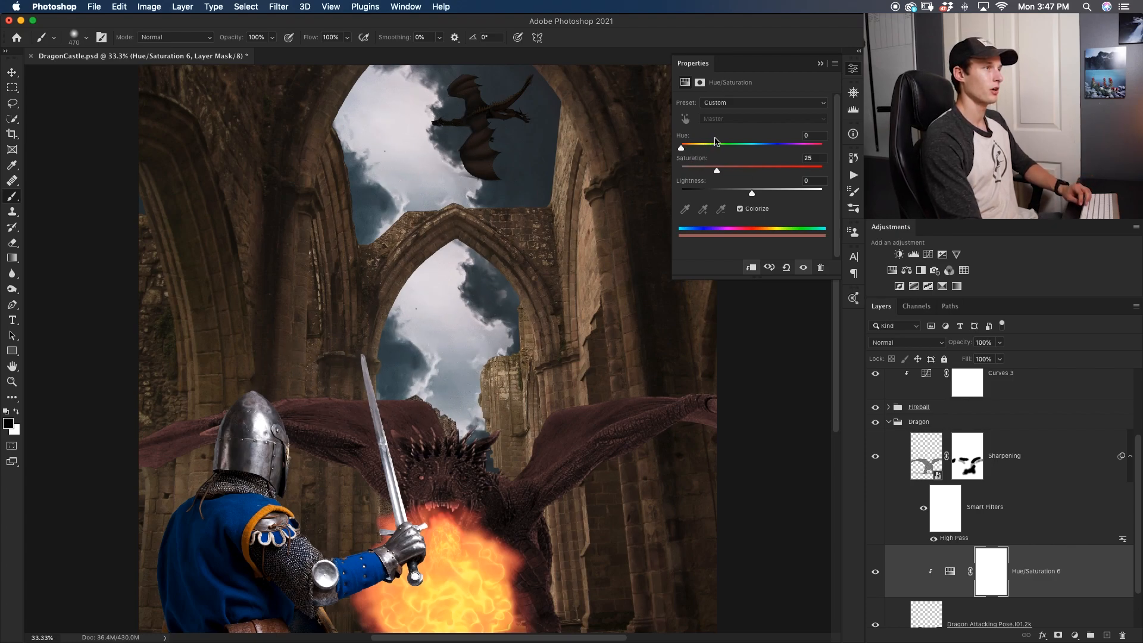
{"action": "left_click_drag", "start_coordinate": [712, 150], "coordinate": [759, 151]}
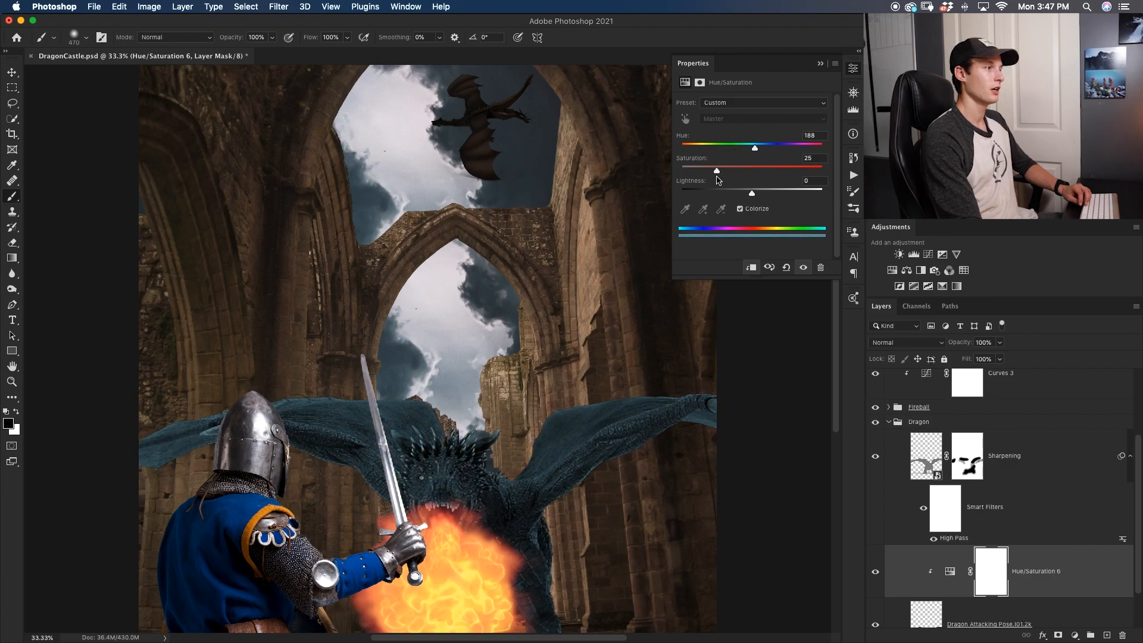
{"action": "left_click_drag", "start_coordinate": [753, 195], "coordinate": [768, 199]}
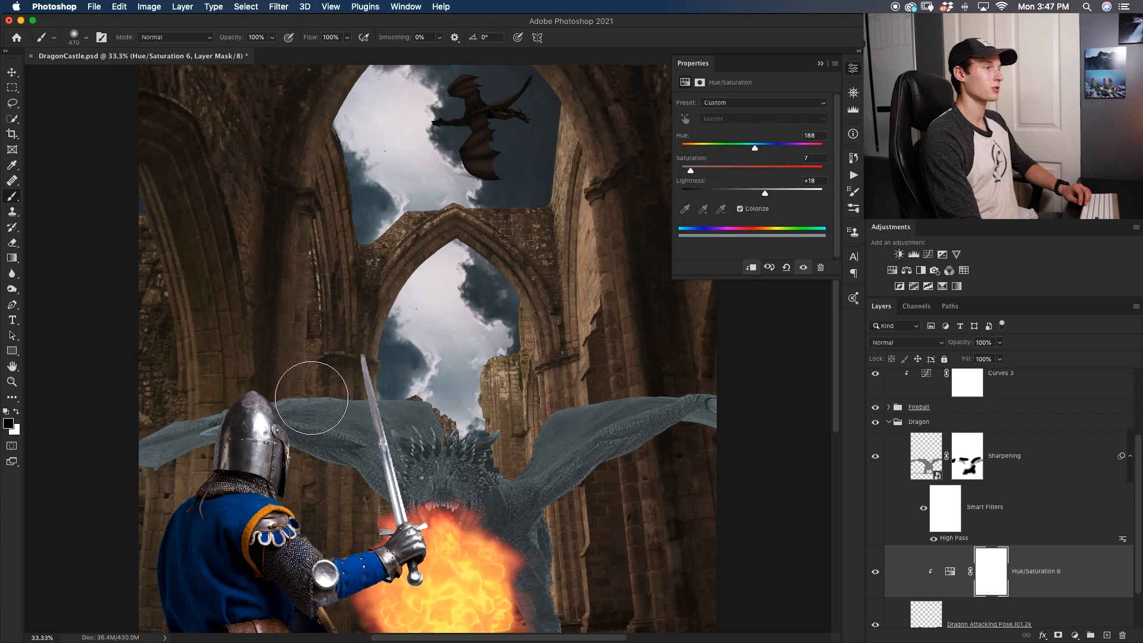
{"action": "left_click_drag", "start_coordinate": [766, 191], "coordinate": [769, 191]}
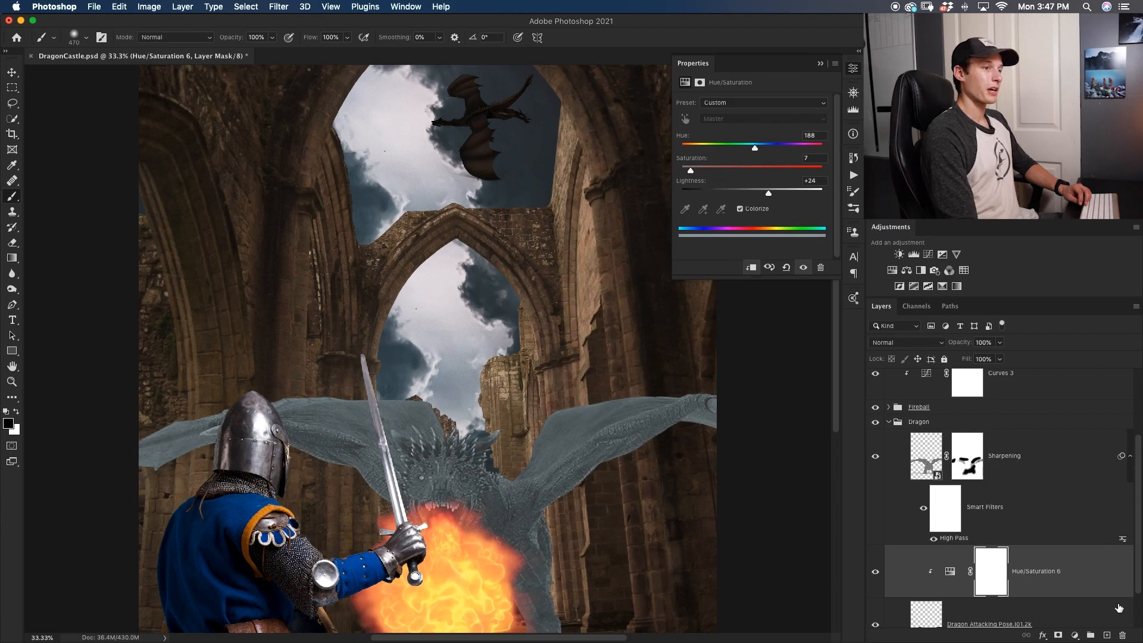
Step: In the dragon's Hue/Saturation blending options, split the Blend If underlying layer's dark slider to 5 / 47
{"action": "left_click", "coordinate": [1086, 581]}
{"action": "double_click", "coordinate": [1087, 576]}
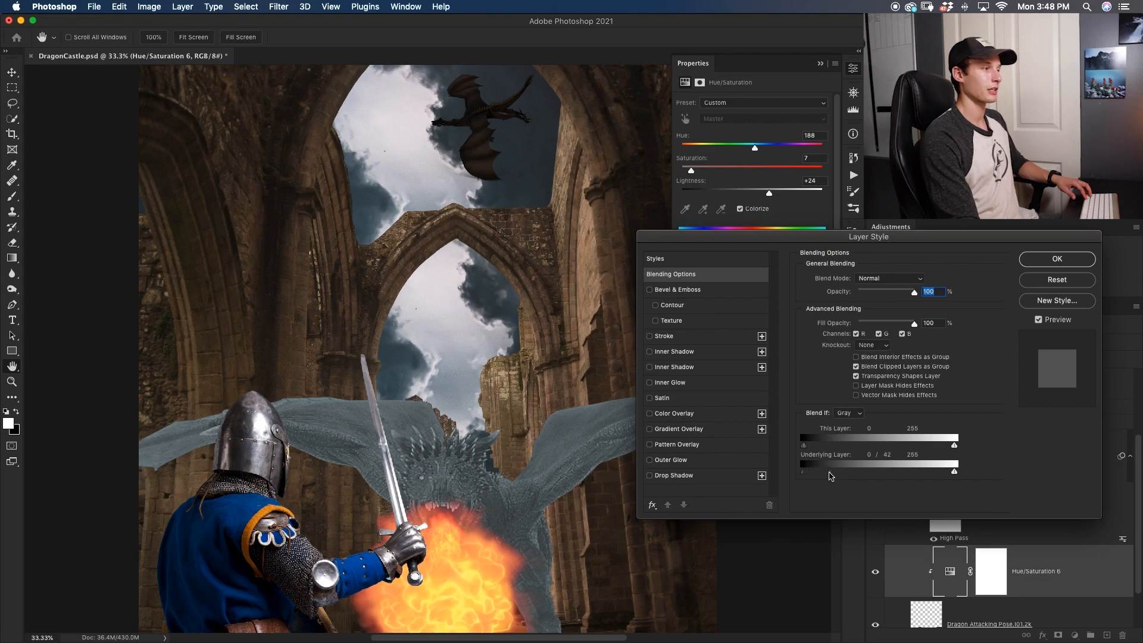
{"action": "left_click_drag", "start_coordinate": [831, 476], "coordinate": [842, 474]}
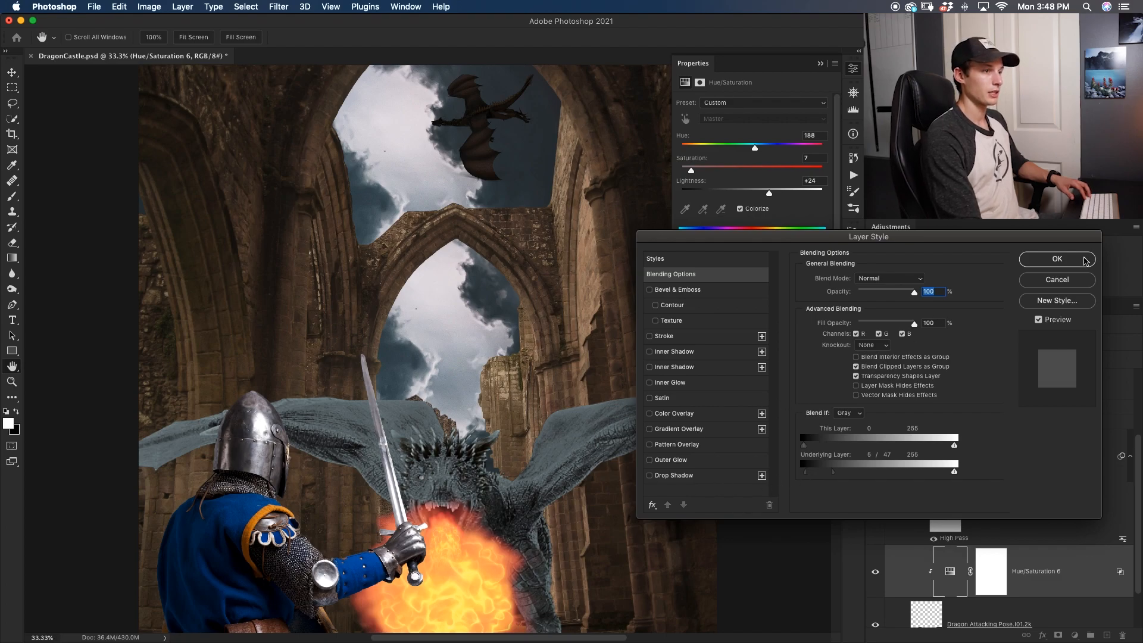
{"action": "left_click", "coordinate": [1079, 263]}
Step: Invert the mask of the dragon's Hue/Saturation layer to black
{"action": "left_click", "coordinate": [996, 579]}
{"action": "key", "text": "b"}
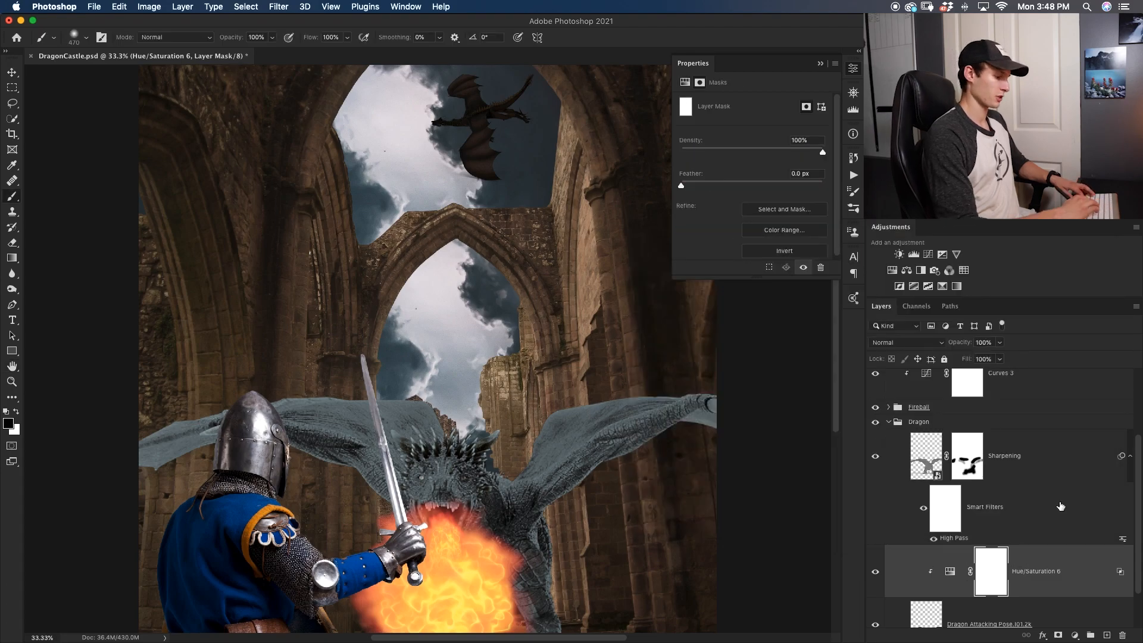
{"action": "key", "text": "super+i"}
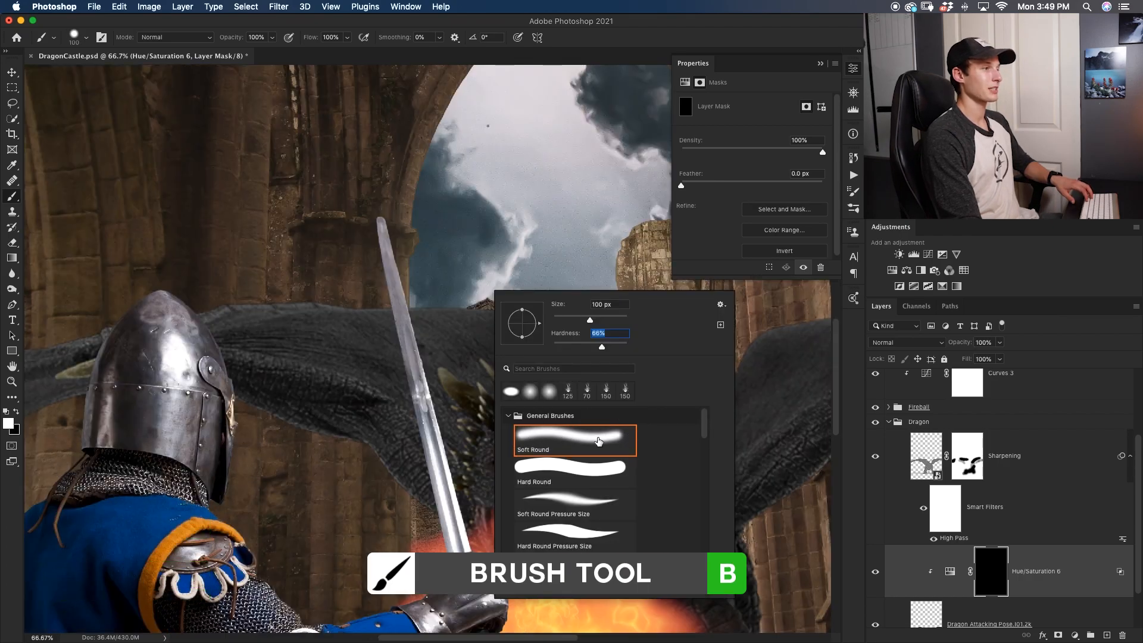
Step: Set the brush hardness to 10% and paint white on the Hue/Saturation mask to reveal a rim light along the dragon's outer edges
{"action": "left_click", "coordinate": [558, 344]}
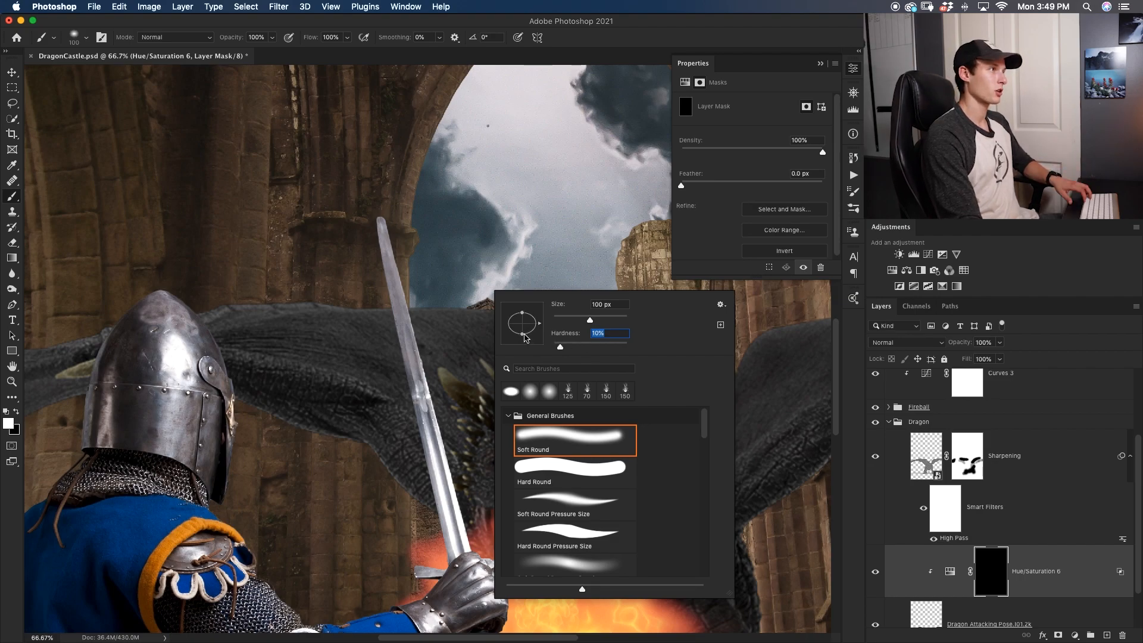
{"action": "left_click", "coordinate": [238, 293]}
{"action": "left_click_drag", "start_coordinate": [268, 296], "coordinate": [278, 293]}
{"action": "key", "text": "bracketleft"}
{"action": "key", "text": "bracketleft"}
{"action": "key", "text": "bracketleft"}
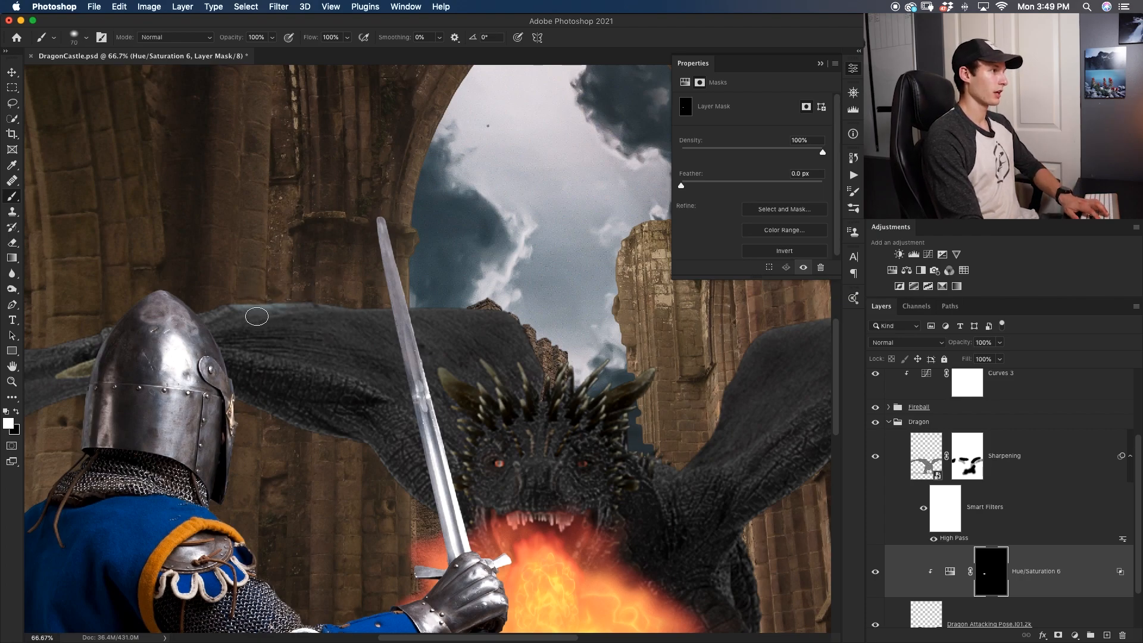
{"action": "left_click_drag", "start_coordinate": [288, 297], "coordinate": [430, 303]}
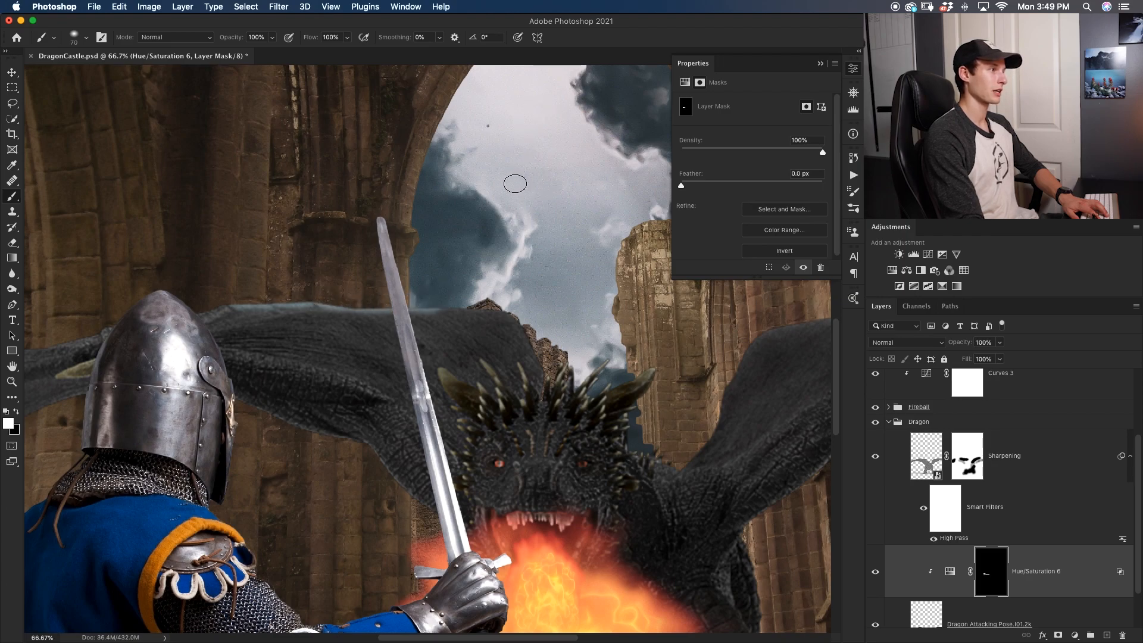
{"action": "mouse_move", "coordinate": [661, 384]}
{"action": "left_mouse_down"}
{"action": "mouse_move", "coordinate": [494, 429]}
{"action": "mouse_move", "coordinate": [500, 421]}
{"action": "left_mouse_up"}
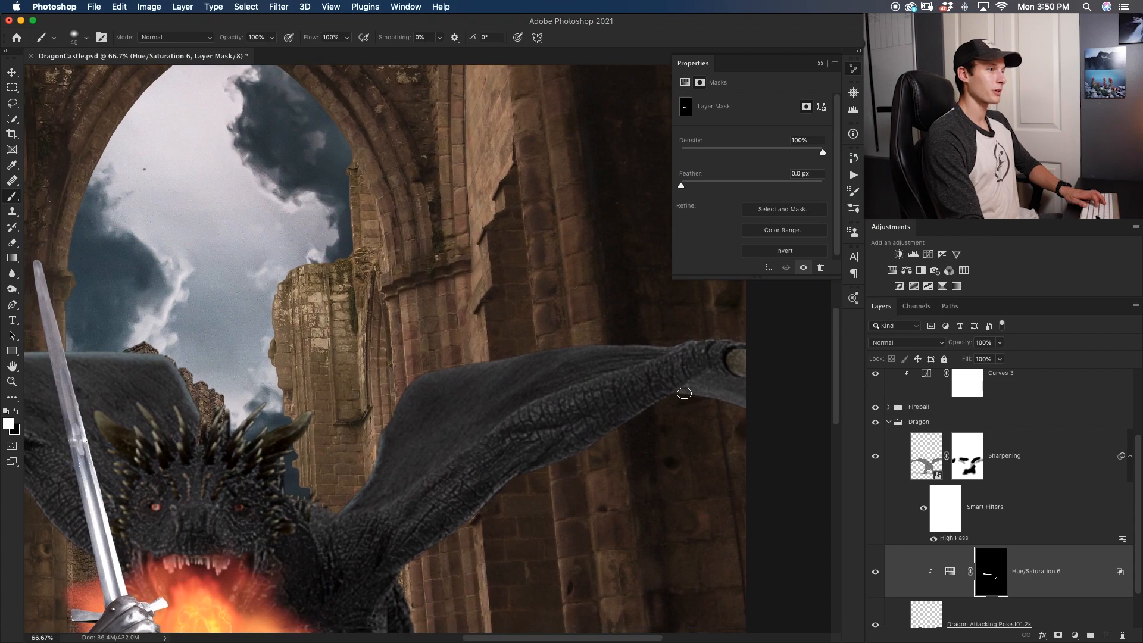
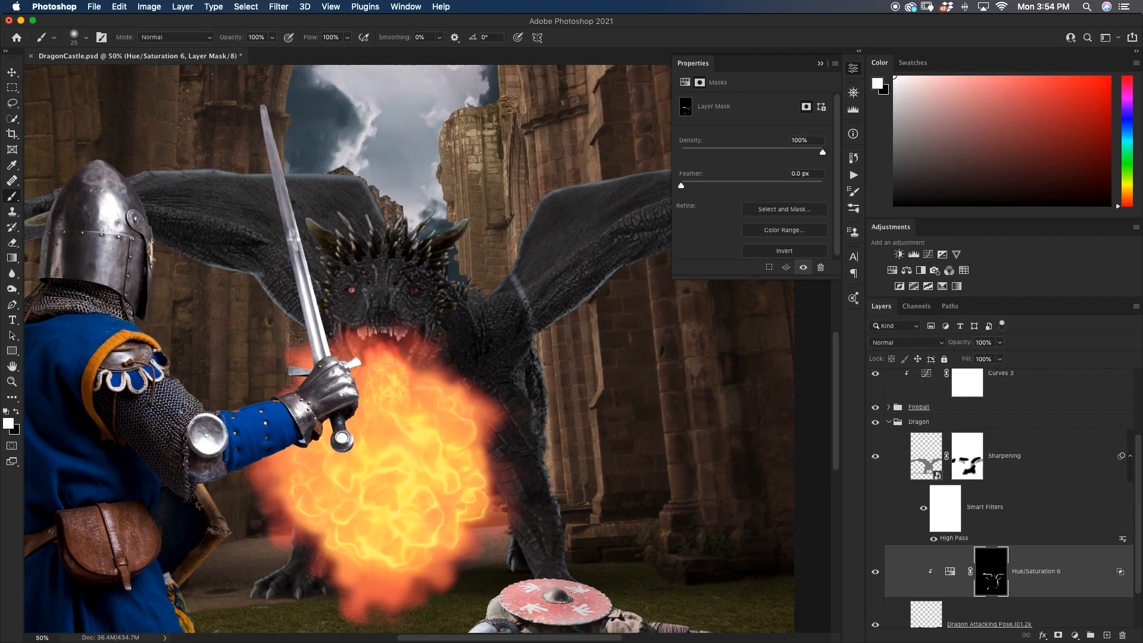
{"action": "key", "text": "x"}
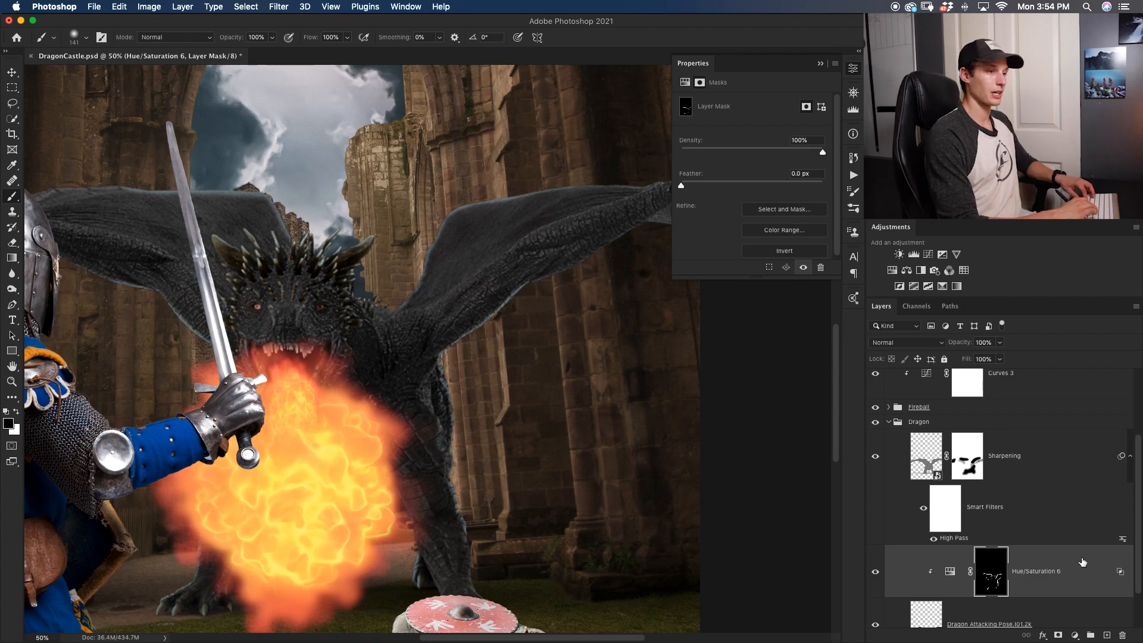
Step: Duplicate the dragon's rim light Hue/Saturation layer and clear the copy's layer style
{"action": "key", "text": "super+j"}
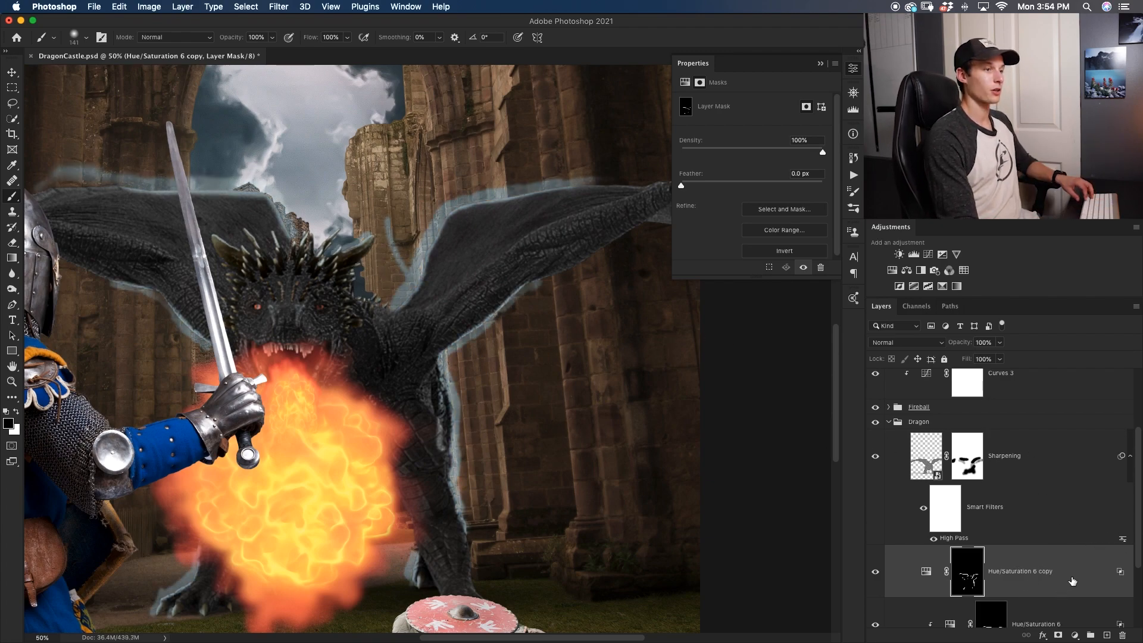
{"action": "right_click", "coordinate": [1069, 583]}
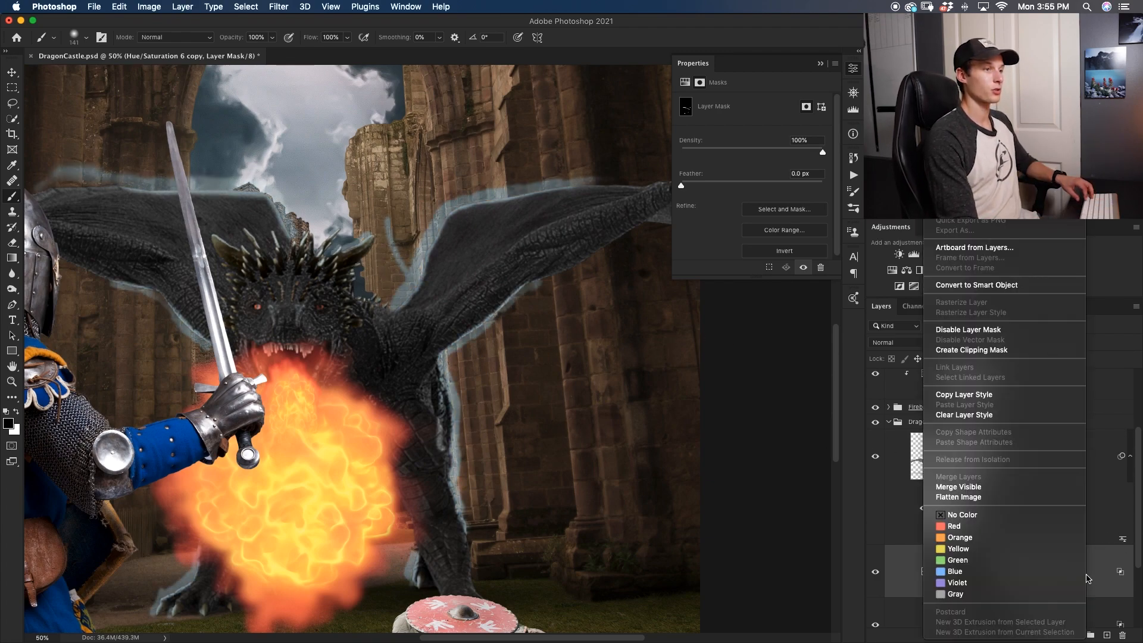
{"action": "left_click", "coordinate": [1018, 415]}
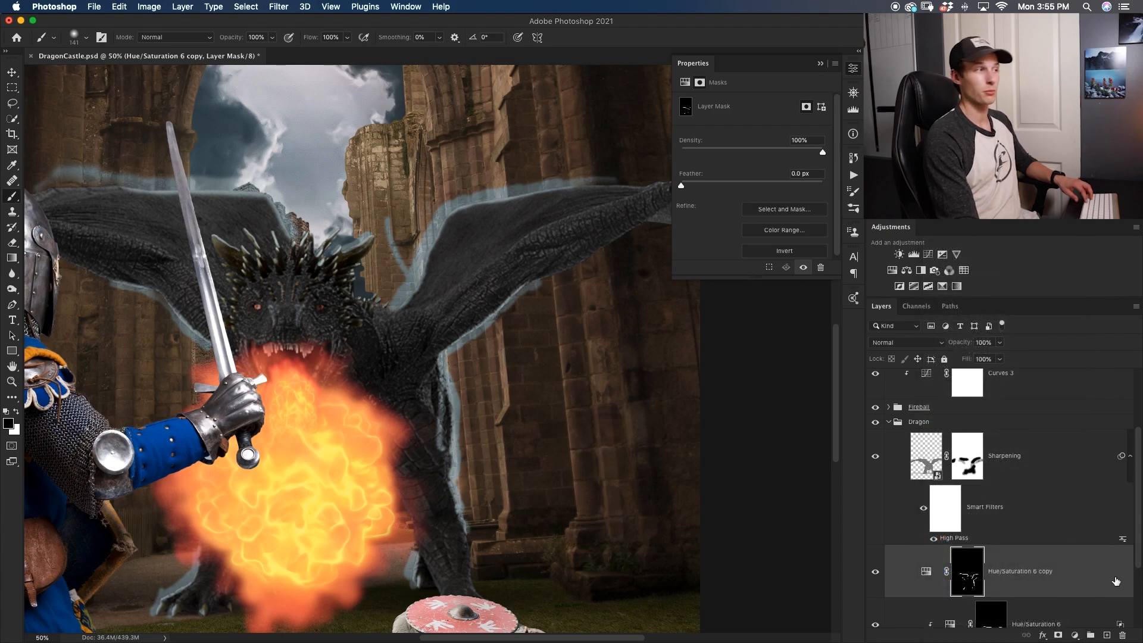
Step: Fill the copied Hue/Saturation layer's mask with black and clip the adjustment to the dragon below
{"action": "left_click", "coordinate": [1029, 548]}
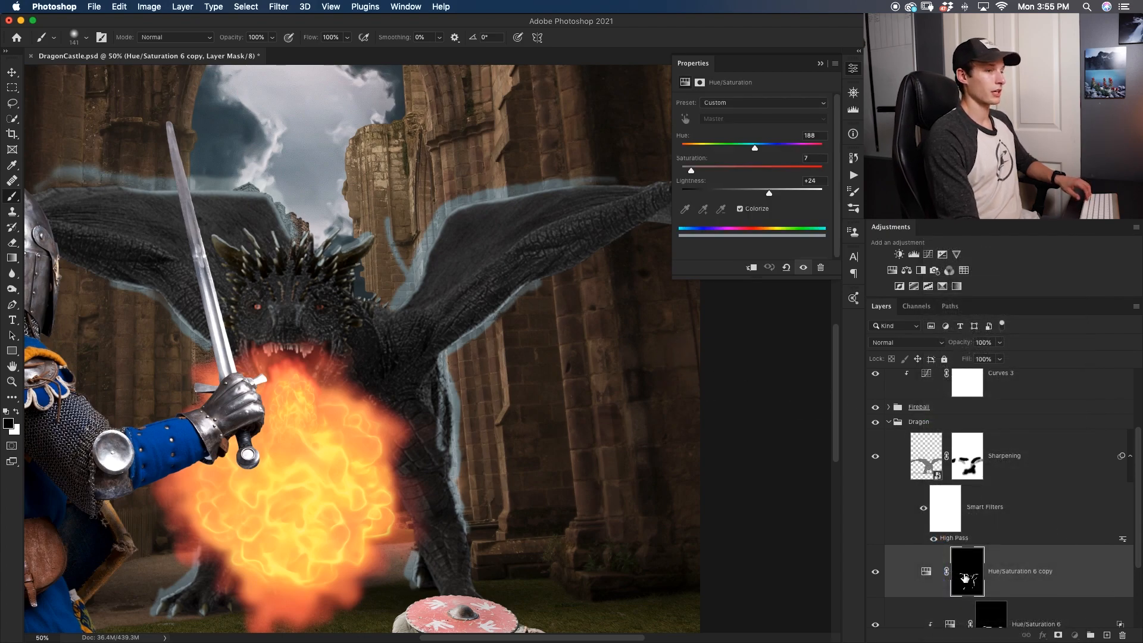
{"action": "left_click", "coordinate": [963, 583]}
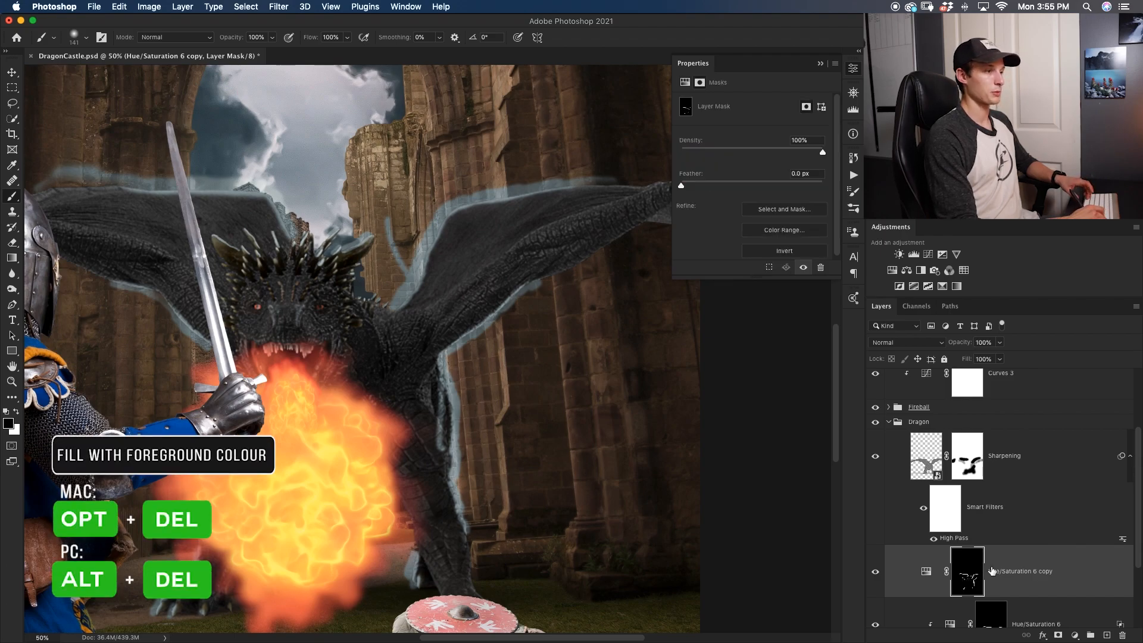
{"action": "key", "text": "alt+BackSpace"}
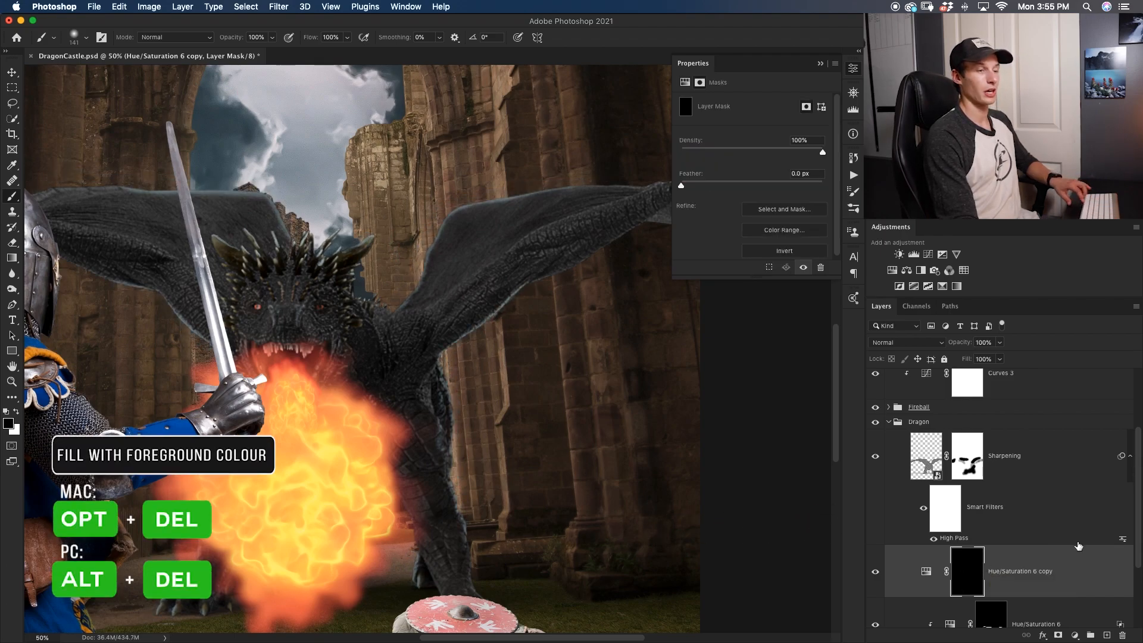
{"action": "left_click_drag", "start_coordinate": [1051, 577], "coordinate": [1049, 519]}
{"action": "scroll", "coordinate": [1009, 523], "scroll_direction": "down", "scroll_amount": 2}
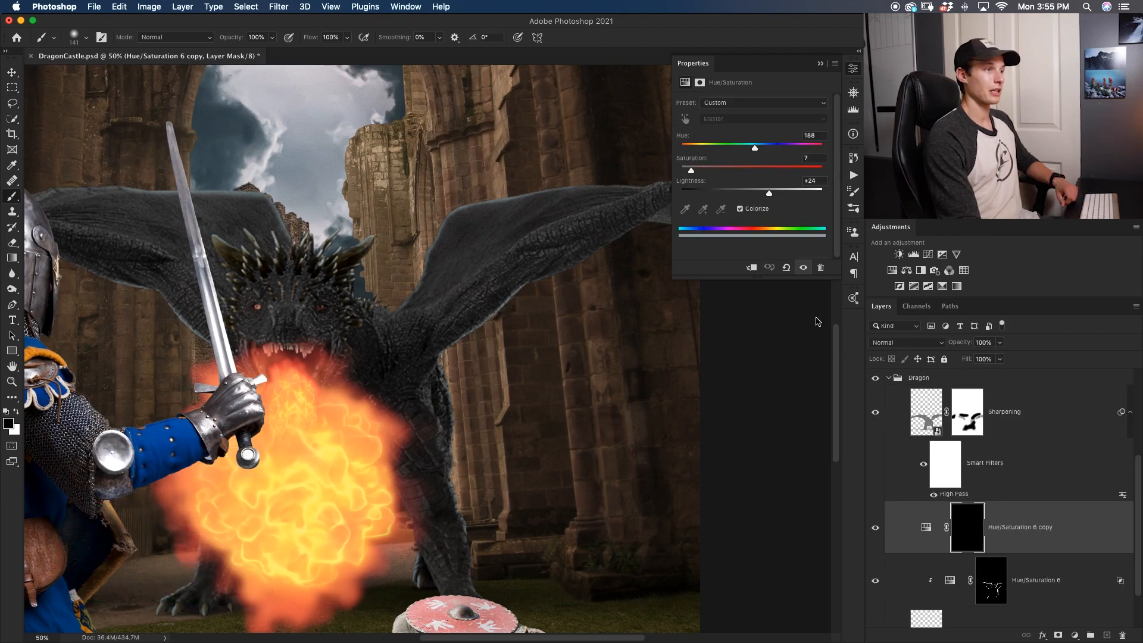
{"action": "left_click", "coordinate": [751, 272]}
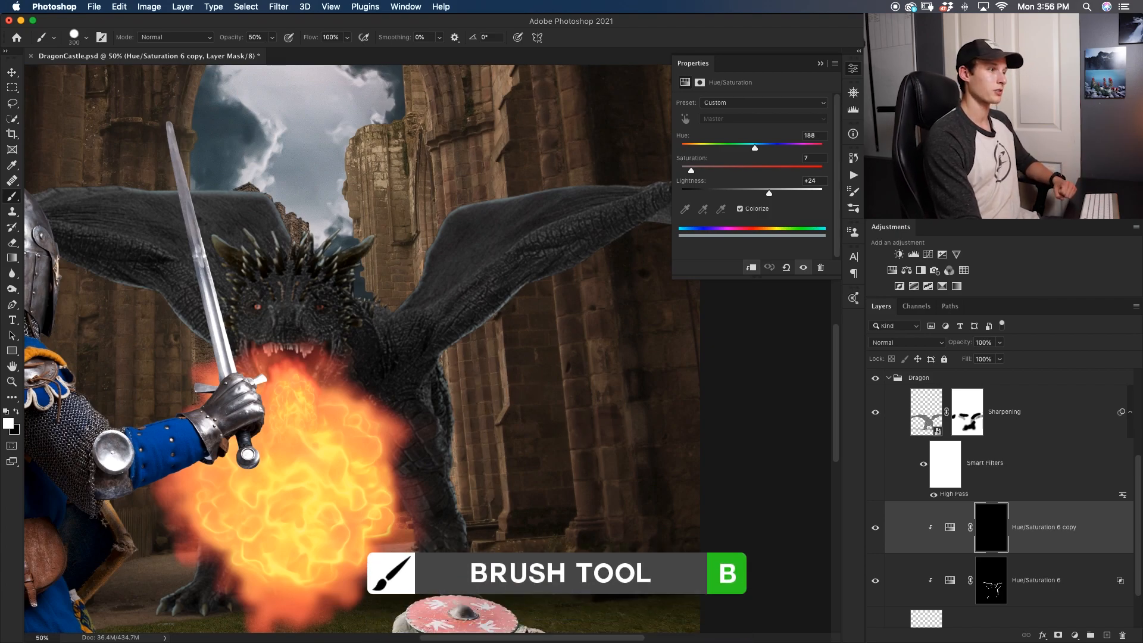
Step: Paint white on the copy's mask with a soft 300 px brush at 50% and 10% opacity over the dragon's wings and body
{"action": "right_click", "coordinate": [562, 393]}
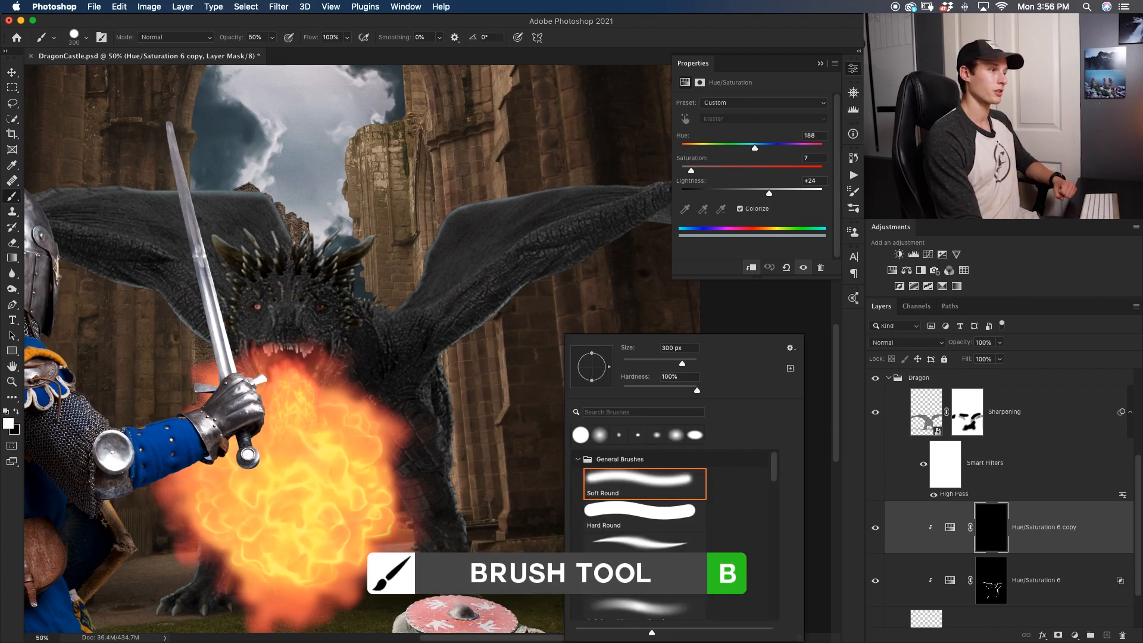
{"action": "key", "text": "Return"}
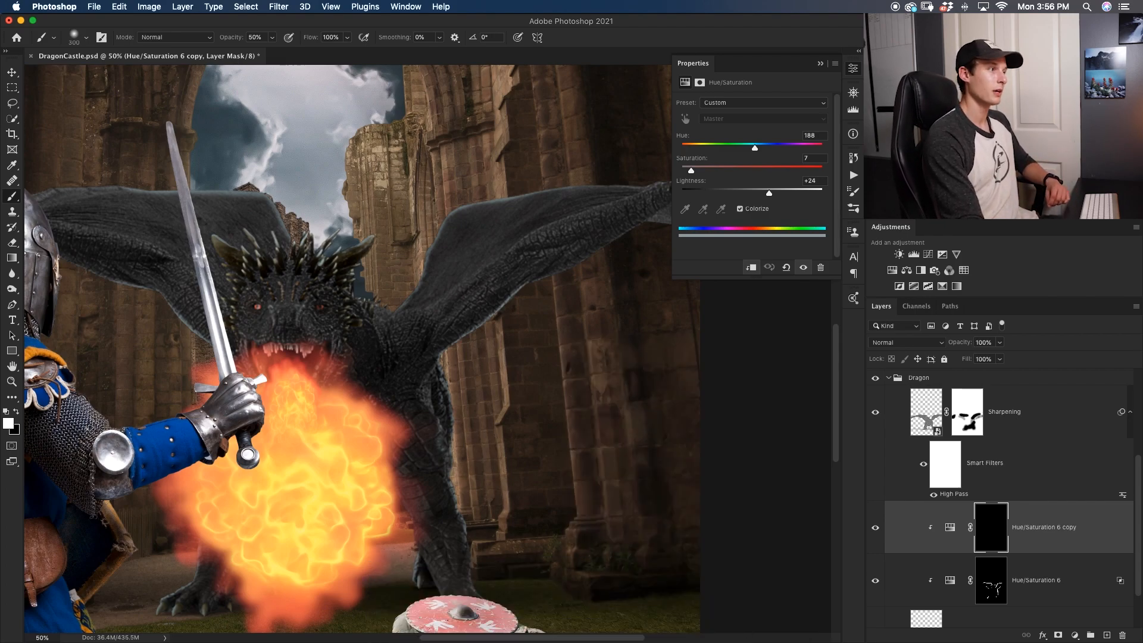
{"action": "left_click_drag", "start_coordinate": [503, 303], "coordinate": [461, 337]}
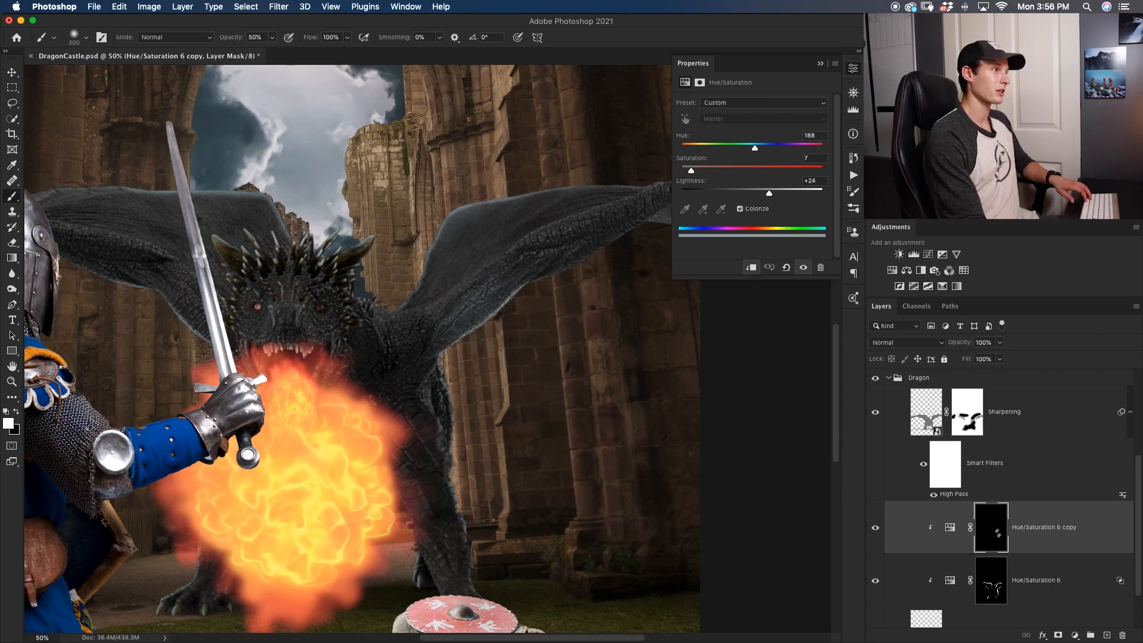
{"action": "mouse_move", "coordinate": [256, 220]}
{"action": "left_mouse_down"}
{"action": "mouse_move", "coordinate": [336, 256]}
{"action": "mouse_move", "coordinate": [419, 263]}
{"action": "left_mouse_up"}
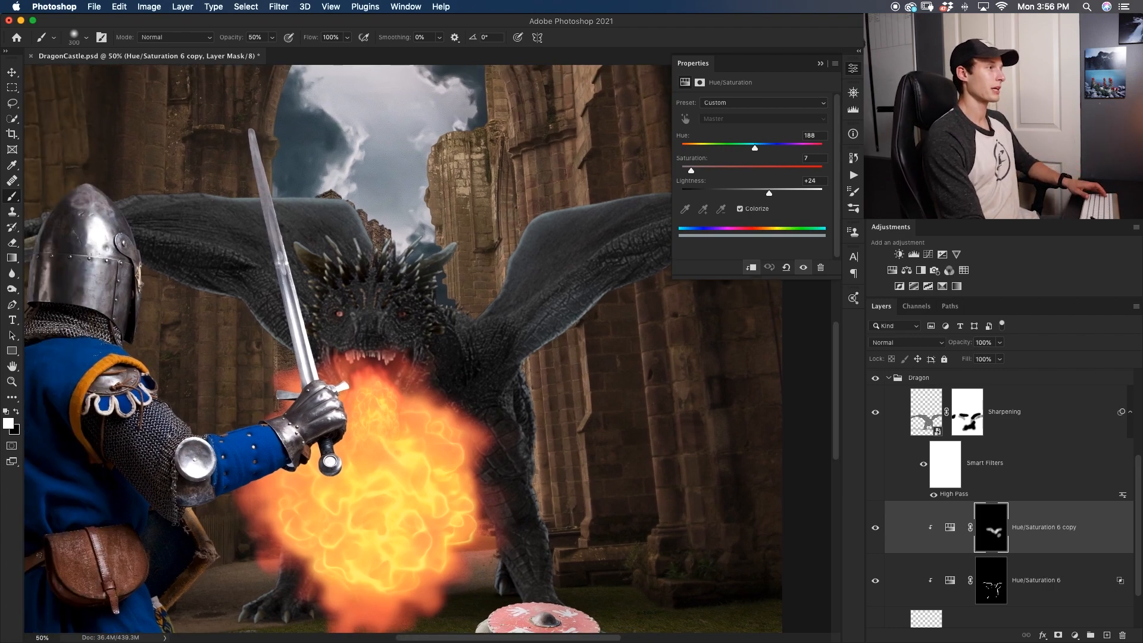
{"action": "key", "text": "1"}
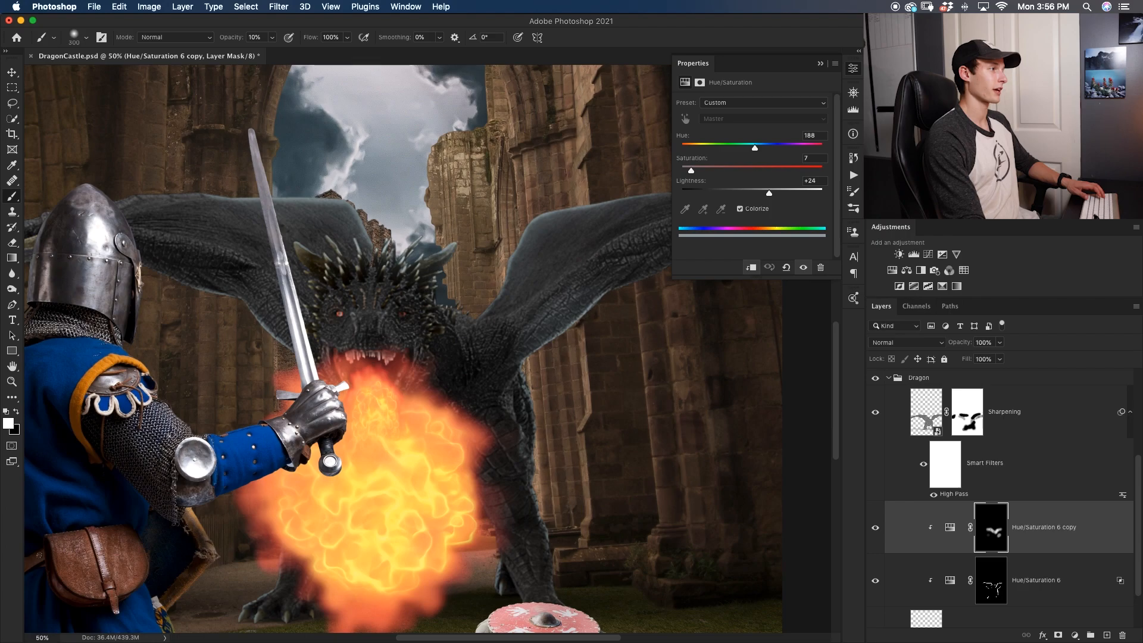
{"action": "scroll", "coordinate": [403, 349], "scroll_direction": "down", "scroll_amount": 3}
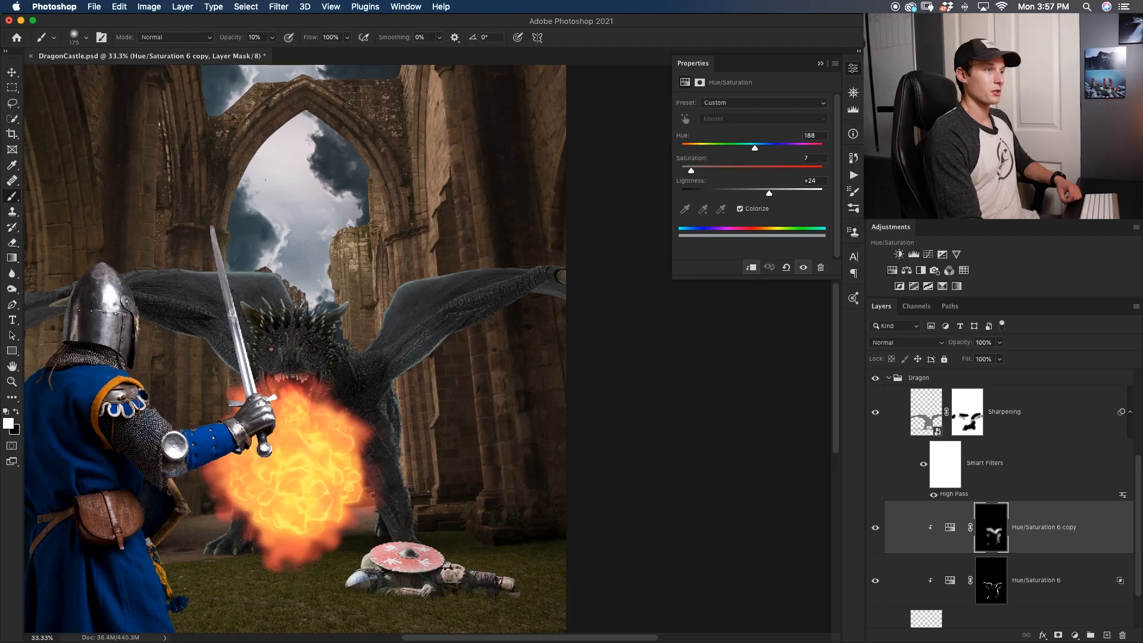
Step: Add a clipped, colorized Hue/Saturation adjustment over the dragon with hue 9, saturation 53 and lightness +3
{"action": "left_click", "coordinate": [892, 271]}
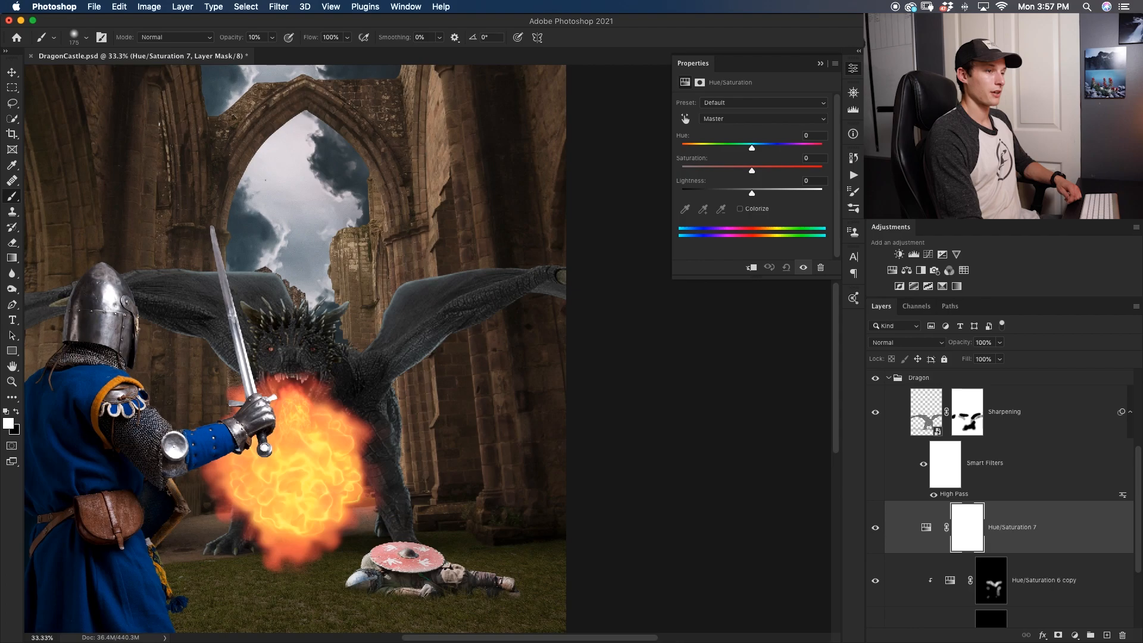
{"action": "left_click", "coordinate": [740, 209]}
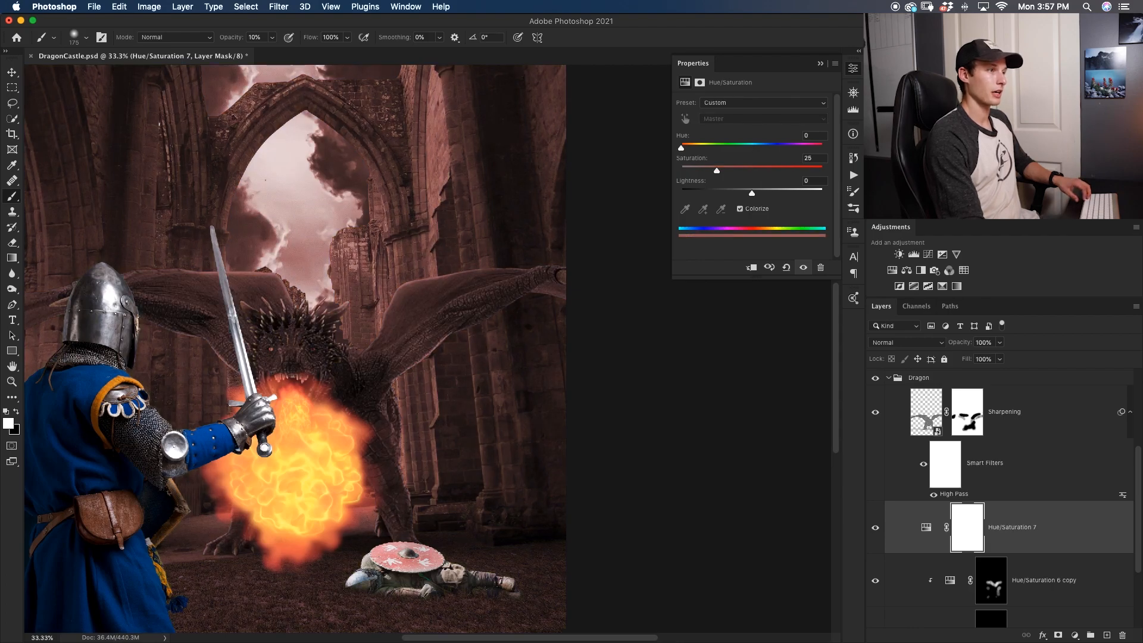
{"action": "key", "text": "super+alt+g"}
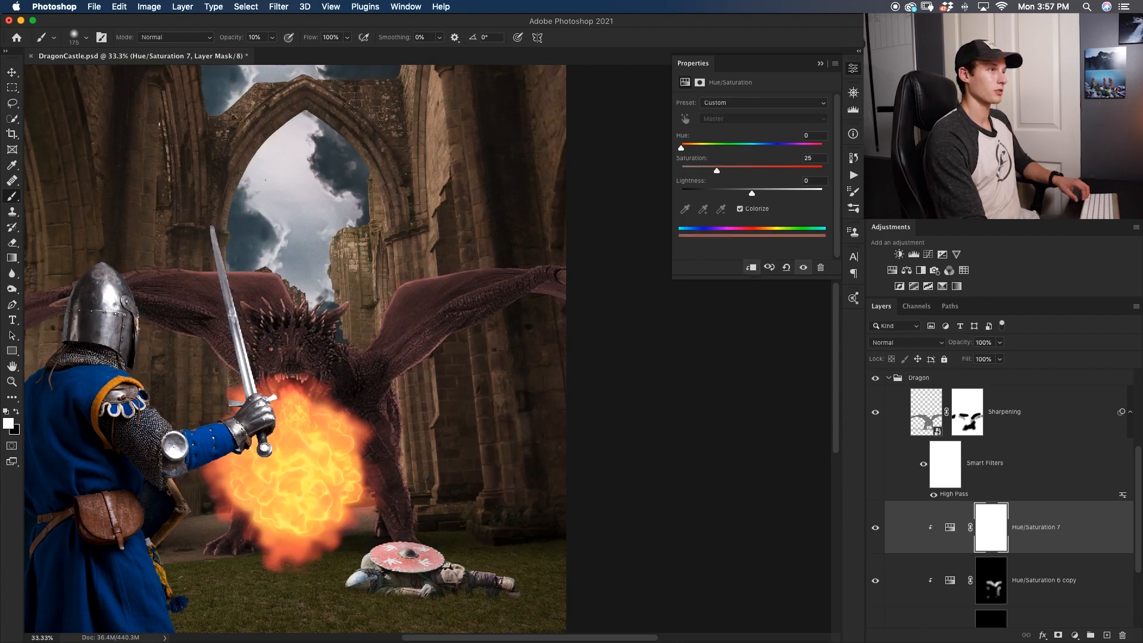
{"action": "left_click_drag", "start_coordinate": [681, 148], "coordinate": [688, 147]}
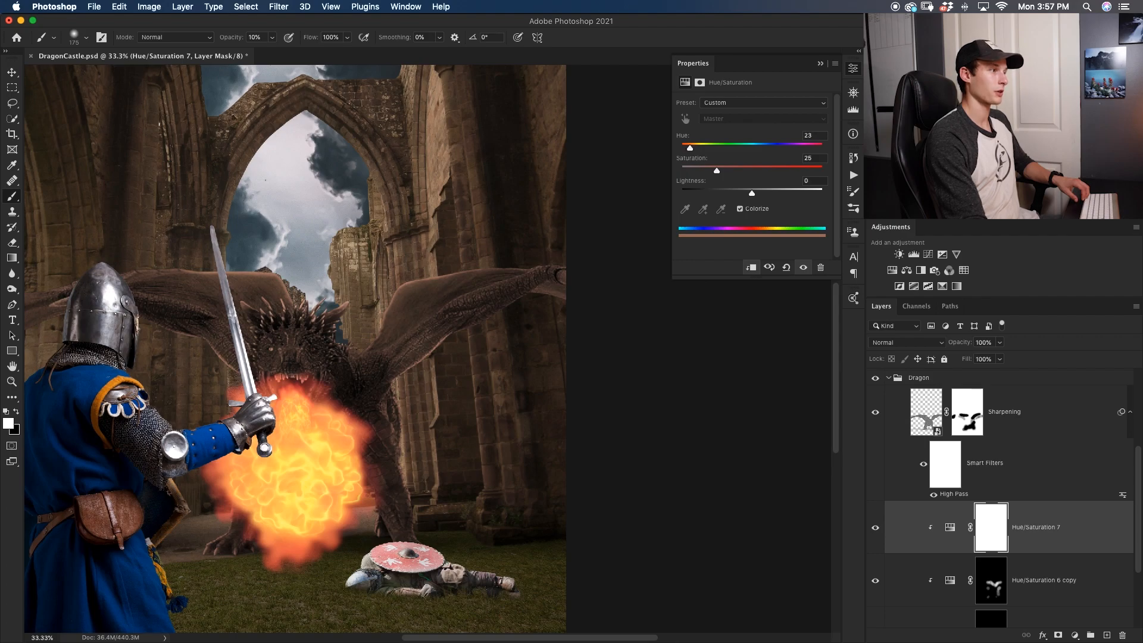
{"action": "left_click_drag", "start_coordinate": [690, 148], "coordinate": [686, 148]}
{"action": "left_click_drag", "start_coordinate": [687, 148], "coordinate": [689, 147]}
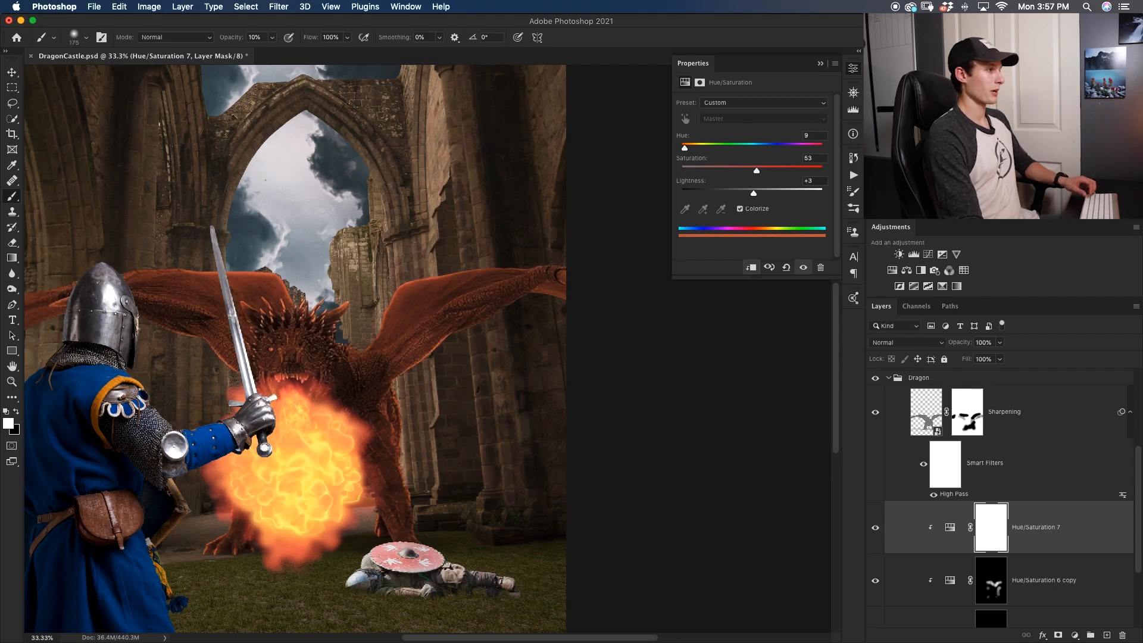
Step: Invert the orange Hue/Saturation mask to black and paint white at 100% opacity around the dragon's mouth
{"action": "key", "text": "super+i"}
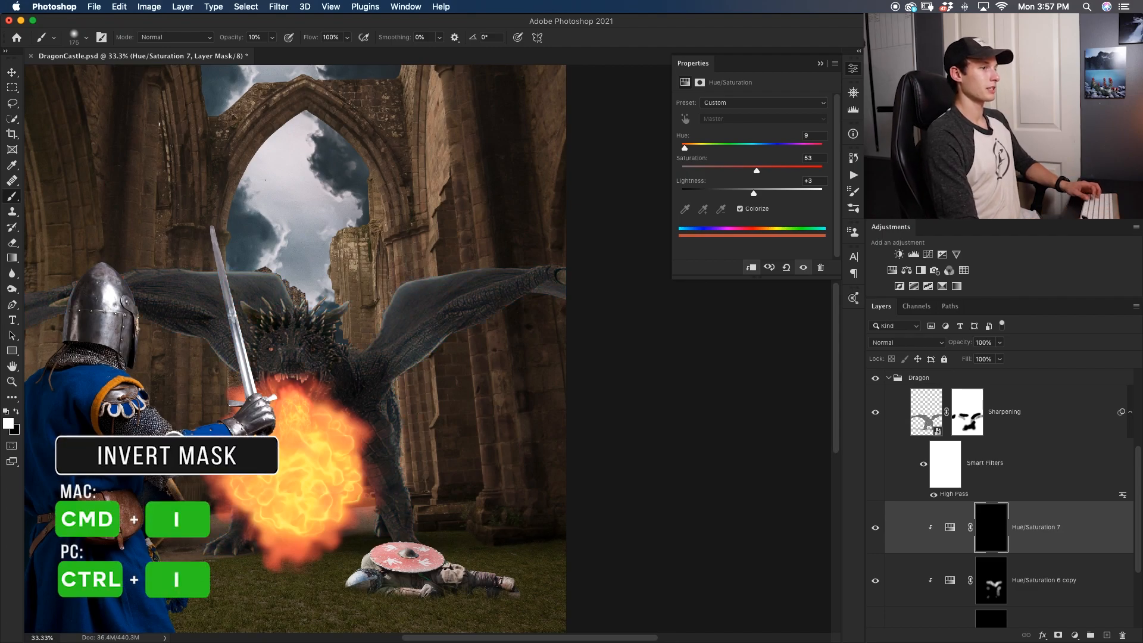
{"action": "key", "text": "0"}
{"action": "key", "text": "super+equal"}
{"action": "key", "text": "super+equal"}
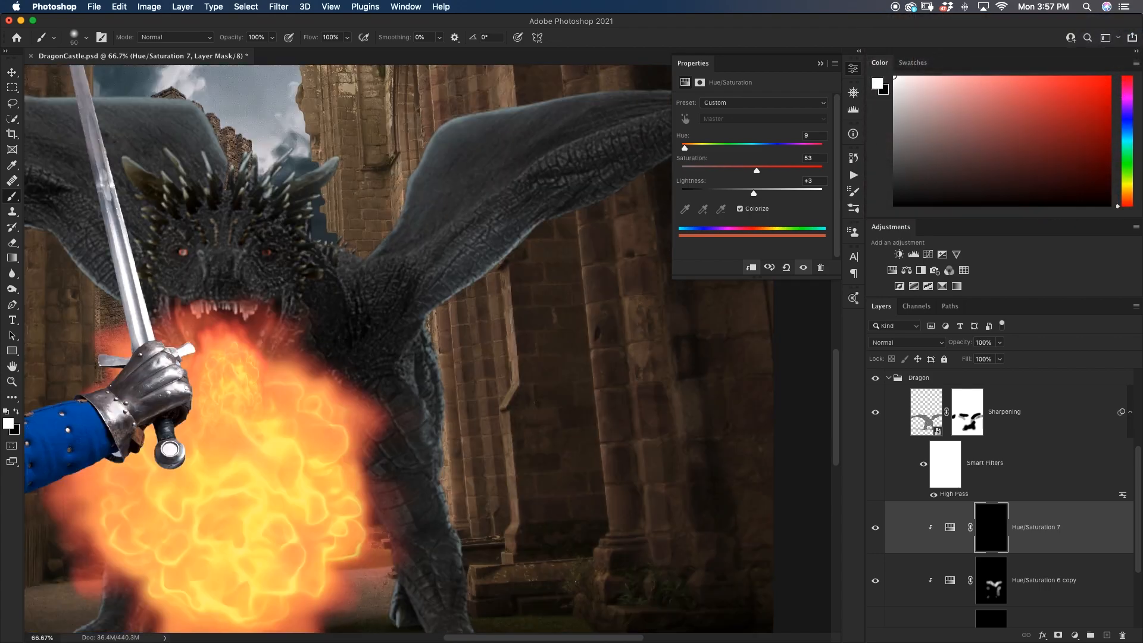
{"action": "left_click_drag", "start_coordinate": [273, 325], "coordinate": [190, 325]}
Step: Adjust the Blend If slider in the blending options of the orange Hue/Saturation layer
{"action": "double_click", "coordinate": [1094, 527]}
{"action": "left_click_drag", "start_coordinate": [802, 473], "coordinate": [829, 473]}
{"action": "left_click", "coordinate": [1058, 258]}
Step: Shape the orange light on the dragon's face by painting white and black on the mask with varied brush sizes
{"action": "left_click", "coordinate": [991, 528]}
{"action": "key", "text": "bracketright"}
{"action": "key", "text": "bracketright"}
{"action": "key", "text": "bracketright"}
{"action": "key", "text": "bracketright"}
{"action": "key", "text": "bracketright"}
{"action": "key", "text": "bracketleft"}
{"action": "key", "text": "bracketleft"}
{"action": "key", "text": "bracketleft"}
{"action": "key", "text": "bracketleft"}
{"action": "key", "text": "bracketleft"}
{"action": "key", "text": "bracketleft"}
{"action": "key", "text": "bracketleft"}
{"action": "key", "text": "x"}
{"action": "key", "text": "bracketright"}
{"action": "key", "text": "bracketright"}
{"action": "key", "text": "bracketright"}
{"action": "key", "text": "bracketright"}
{"action": "key", "text": "bracketright"}
{"action": "key", "text": "bracketright"}
{"action": "key", "text": "x"}
{"action": "left_click_drag", "start_coordinate": [282, 234], "coordinate": [189, 210]}
{"action": "left_click_drag", "start_coordinate": [264, 209], "coordinate": [306, 143]}
Step: Paint orange highlights on the dragon's legs beside the fireball with a small 25 px brush on the mask
{"action": "key", "text": "bracketleft"}
{"action": "key", "text": "bracketleft"}
{"action": "key", "text": "bracketleft"}
{"action": "key", "text": "bracketleft"}
{"action": "key", "text": "bracketleft"}
{"action": "key", "text": "bracketleft"}
{"action": "key", "text": "bracketleft"}
{"action": "key", "text": "super+1"}
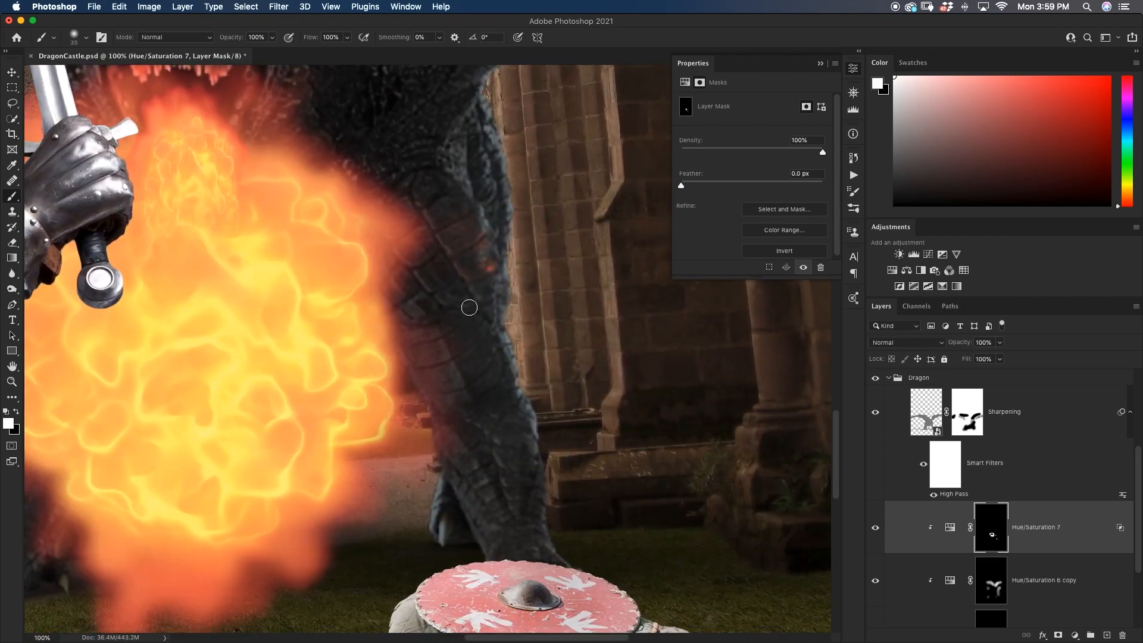
{"action": "scroll", "coordinate": [457, 396], "scroll_direction": "down", "scroll_amount": 5}
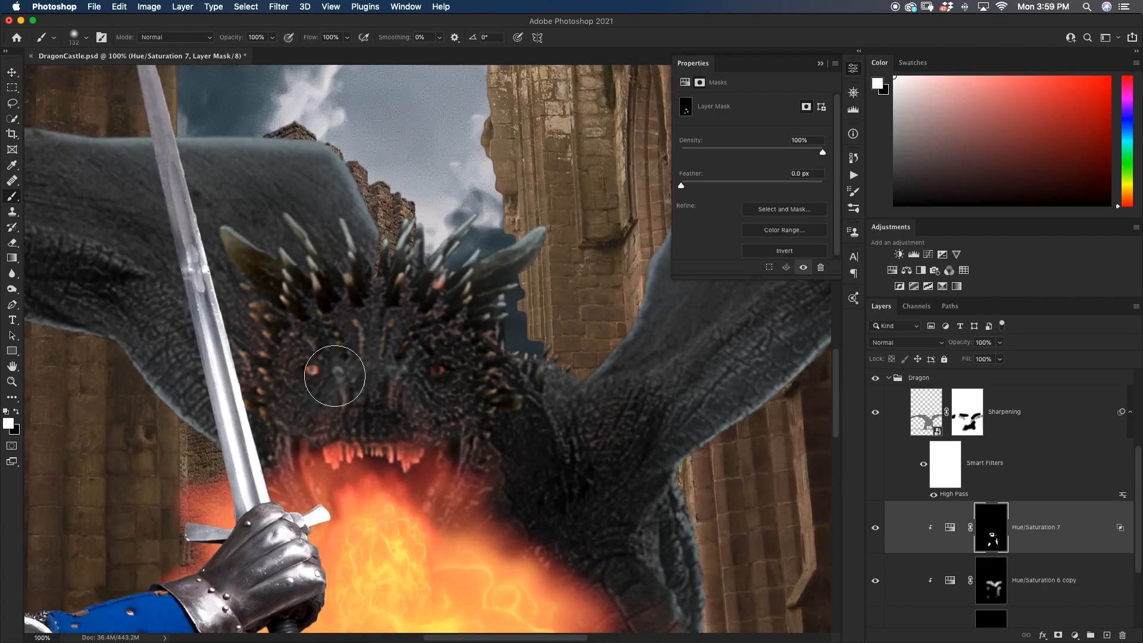
Step: Paint fainter orange light on the mask at 30% brush opacity over the dragon's head
{"action": "key", "text": "3"}
{"action": "left_click_drag", "start_coordinate": [384, 421], "coordinate": [464, 335]}
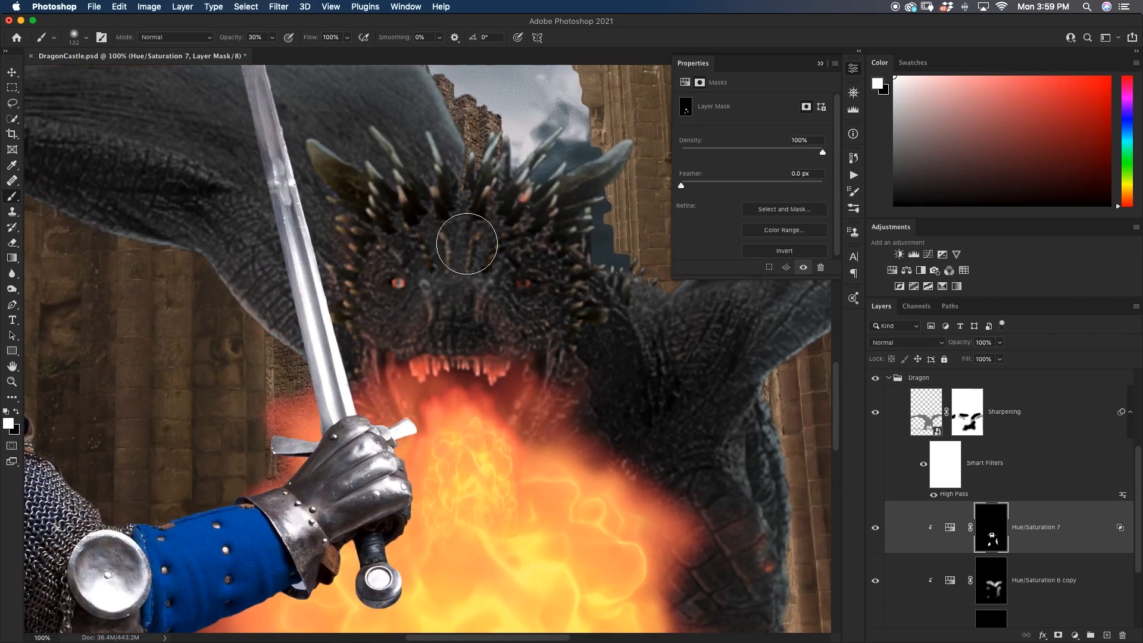
{"action": "left_click_drag", "start_coordinate": [722, 451], "coordinate": [605, 328]}
Step: Restore the brush opacity to 100% and undo the last change to the orange light mask
{"action": "key", "text": "0"}
{"action": "key", "text": "super+minus"}
{"action": "key", "text": "super+minus"}
{"action": "key", "text": "super+minus"}
{"action": "key", "text": "super+minus"}
{"action": "key", "text": "super+minus"}
{"action": "key", "text": "super+plus"}
{"action": "key", "text": "super+plus"}
{"action": "key", "text": "super+z"}
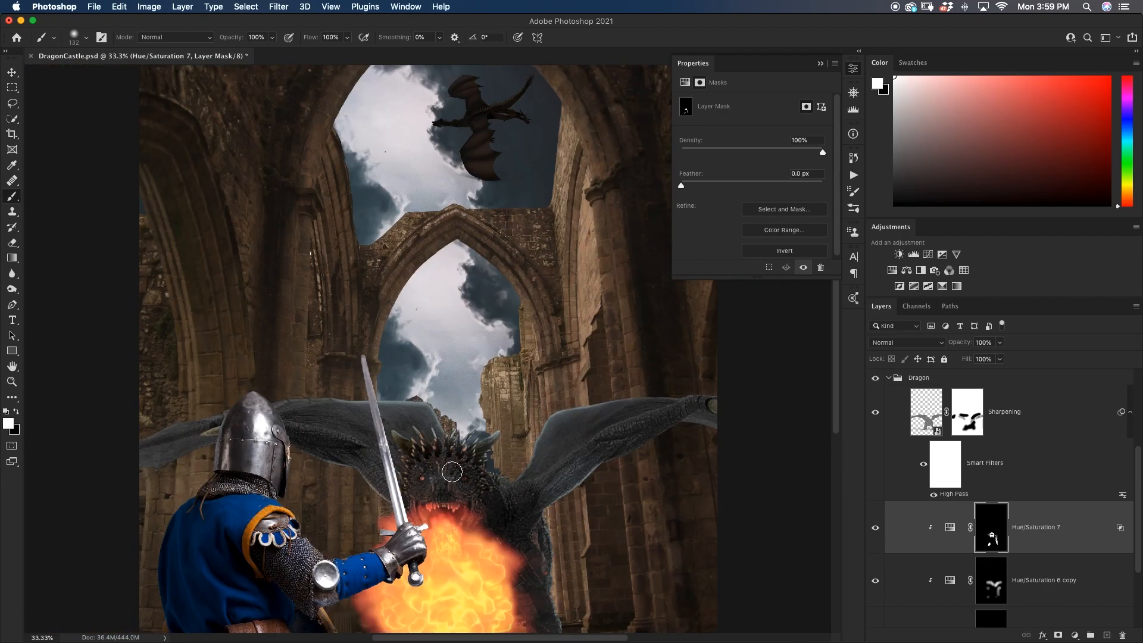
Step: Refine the orange light around the dragon's head with a smaller brush and undo the last stroke
{"action": "key", "text": "super+plus"}
{"action": "key", "text": "super+plus"}
{"action": "left_click_drag", "start_coordinate": [197, 543], "coordinate": [144, 345]}
{"action": "key", "text": "bracketleft"}
{"action": "key", "text": "bracketleft"}
{"action": "key", "text": "bracketleft"}
{"action": "key", "text": "bracketleft"}
{"action": "key", "text": "bracketleft"}
{"action": "key", "text": "bracketleft"}
{"action": "key", "text": "bracketleft"}
{"action": "key", "text": "bracketleft"}
{"action": "key", "text": "bracketleft"}
{"action": "key", "text": "bracketleft"}
{"action": "key", "text": "bracketleft"}
{"action": "key", "text": "super+z"}
{"action": "key", "text": "x"}
{"action": "key", "text": "x"}
{"action": "key", "text": "x"}
{"action": "key", "text": "x"}
{"action": "key", "text": "x"}
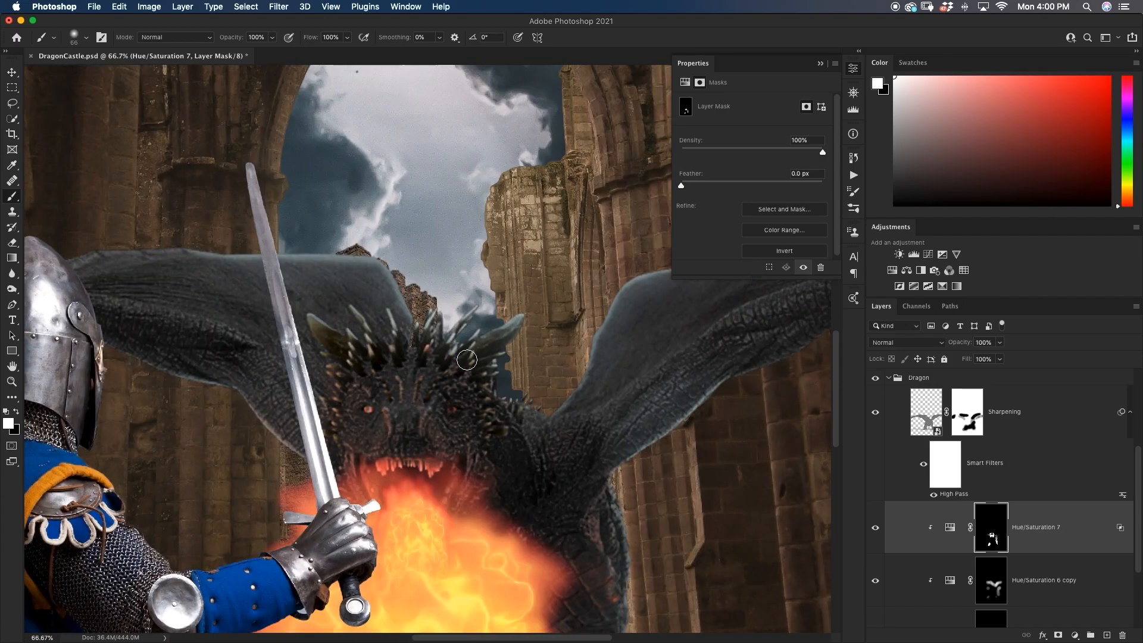
Step: Compare the dragon with and without its three Hue/Saturation lighting layers
{"action": "left_click", "coordinate": [877, 526]}
{"action": "left_click", "coordinate": [876, 526]}
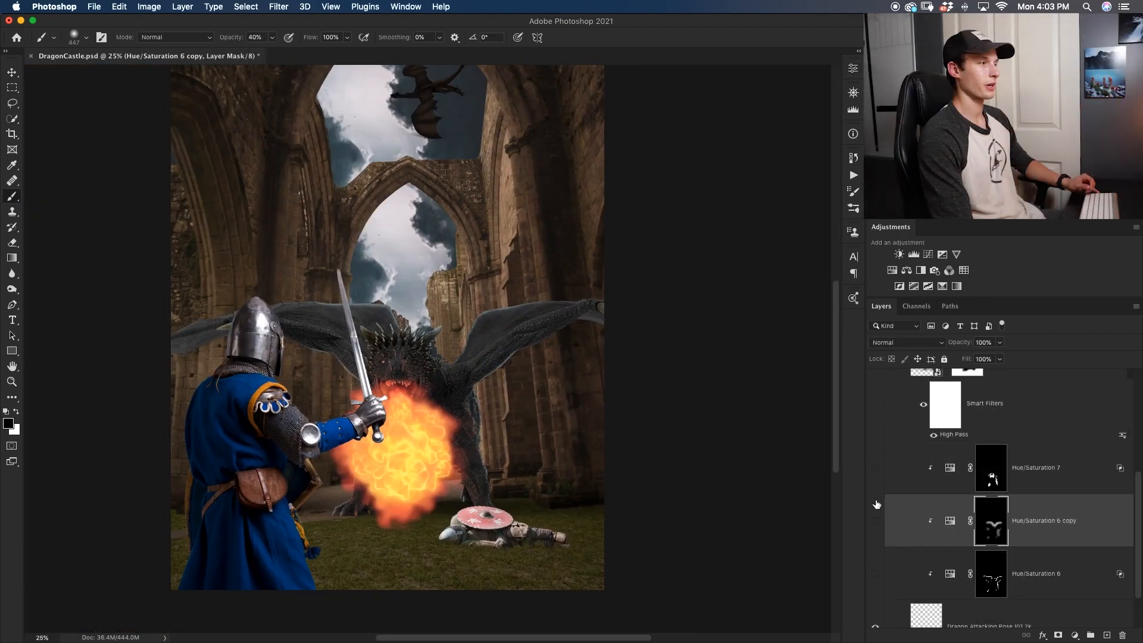
{"action": "left_click_drag", "start_coordinate": [876, 504], "coordinate": [876, 479]}
{"action": "left_click_drag", "start_coordinate": [875, 578], "coordinate": [875, 464]}
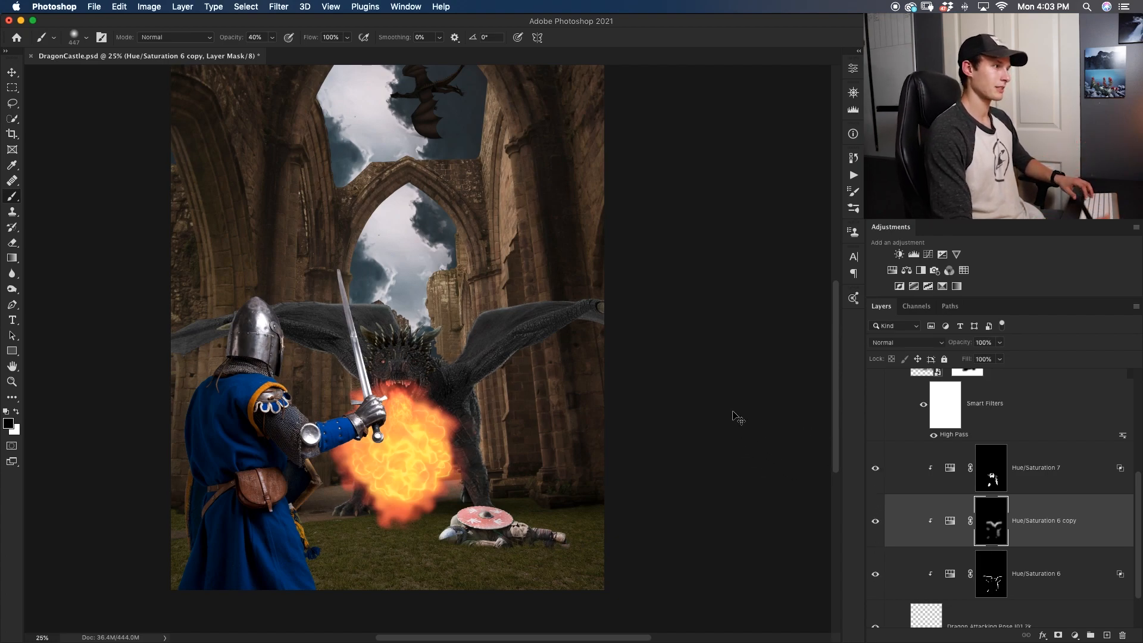
Step: Group the Environment layers from Grass down to Background Castle and name the group Building
{"action": "key", "text": "super+minus"}
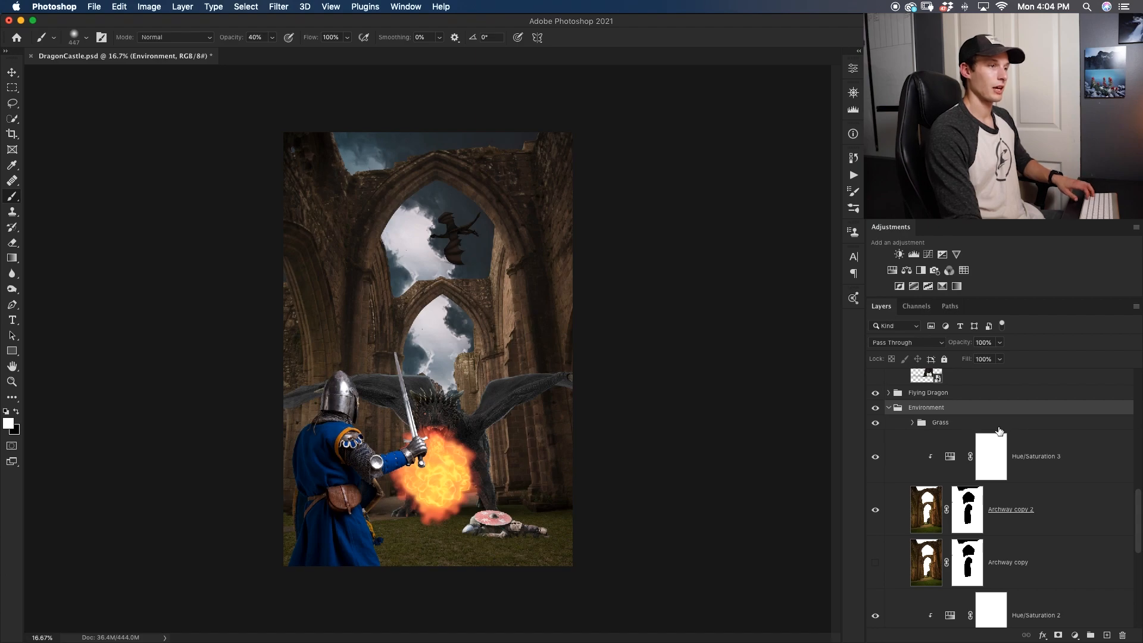
{"action": "left_click_drag", "start_coordinate": [1136, 535], "coordinate": [1074, 566]}
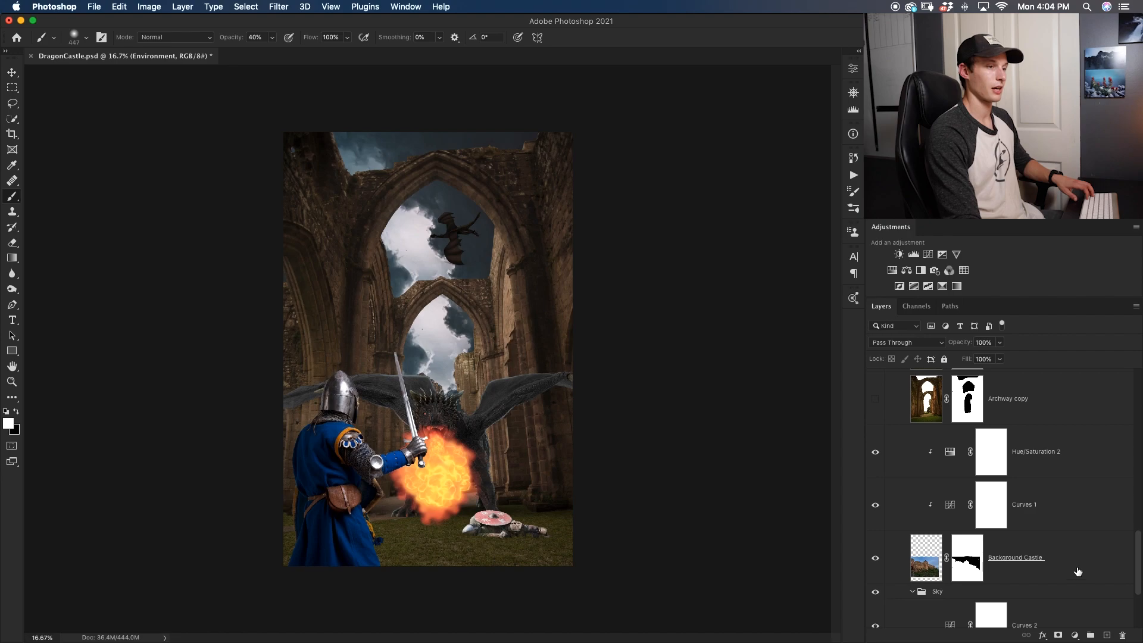
{"action": "left_click", "coordinate": [1105, 582]}
{"action": "scroll", "coordinate": [1013, 506], "scroll_direction": "up", "scroll_amount": 5}
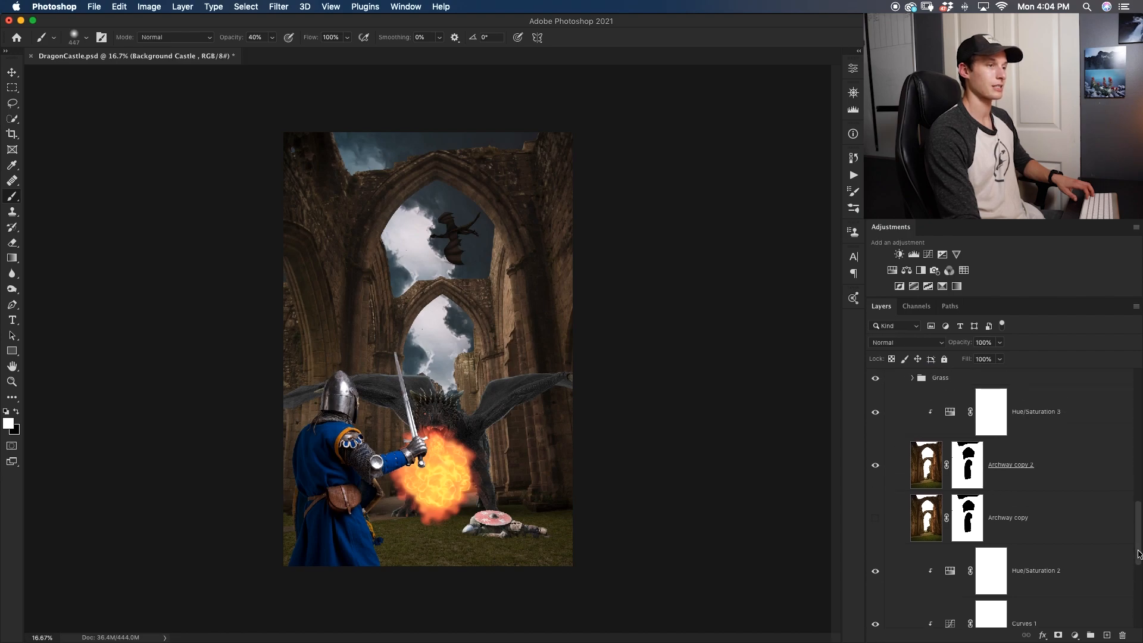
{"action": "left_click", "coordinate": [977, 423]}
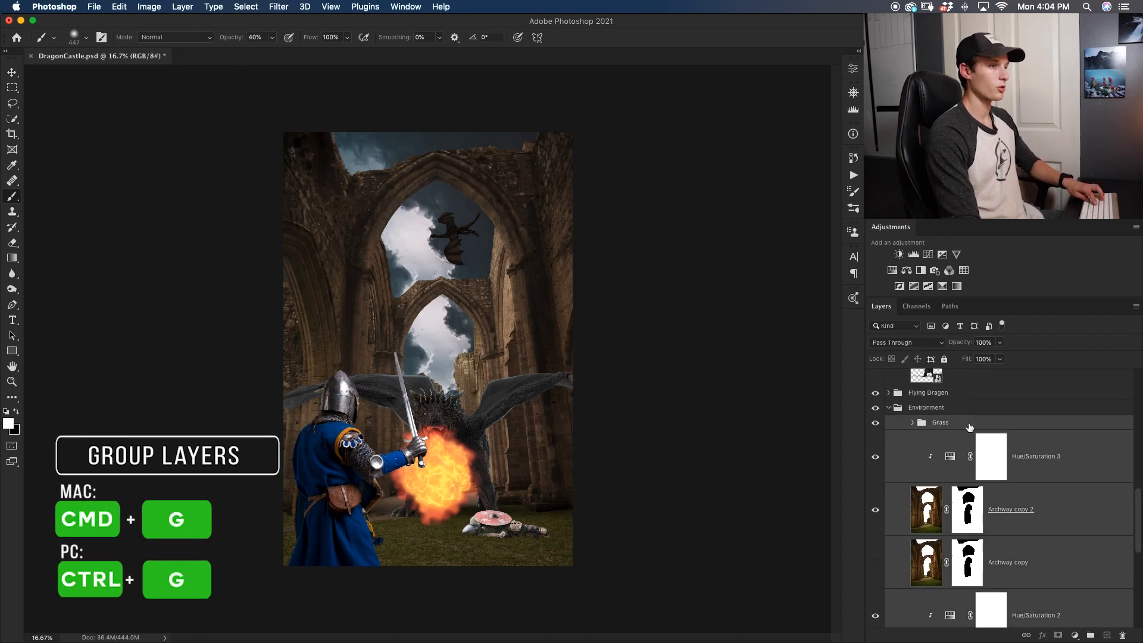
{"action": "key", "text": "cmd+g"}
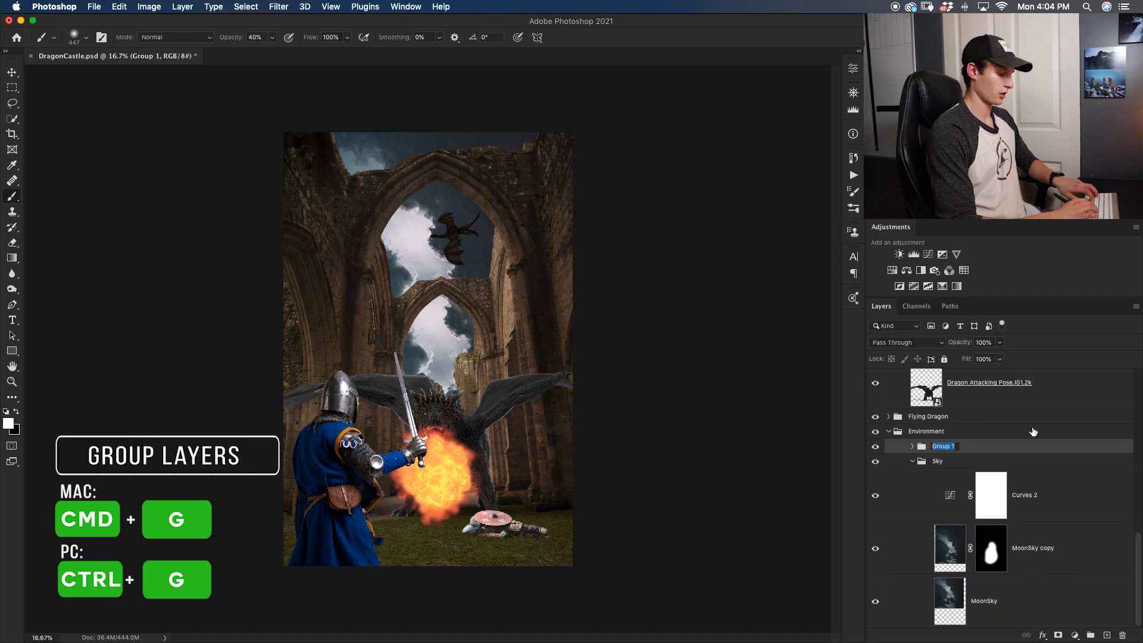
{"action": "double_click", "coordinate": [941, 446]}
{"action": "type", "text": "Building"}
{"action": "key", "text": "Return"}
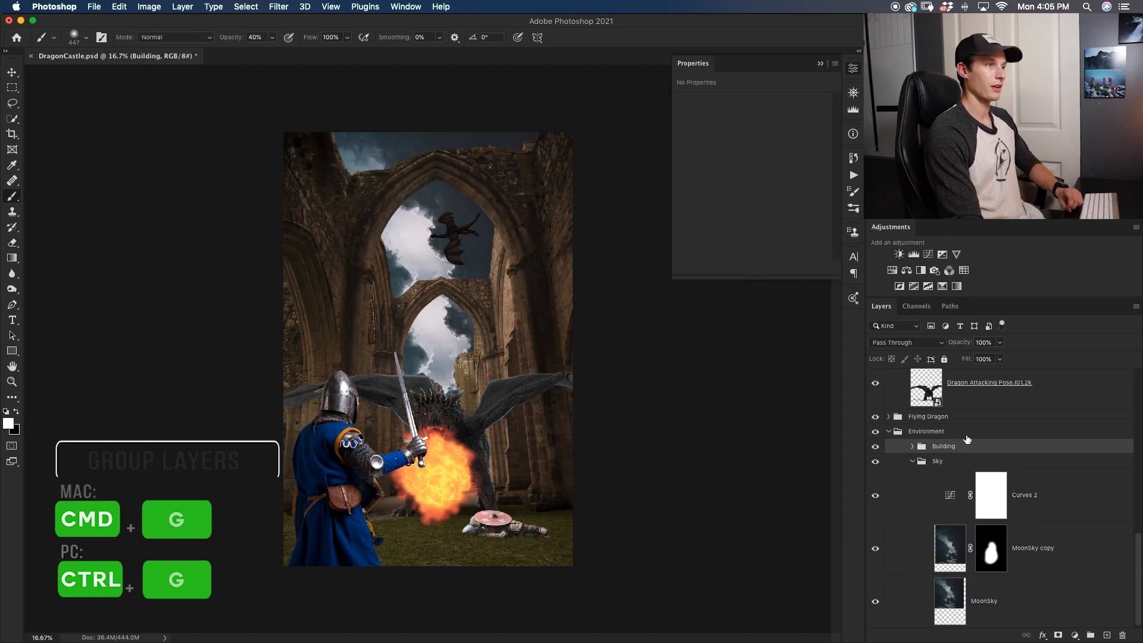
Step: Add a Curves adjustment clipped to the Building group and lift its highlights
{"action": "left_click", "coordinate": [931, 254]}
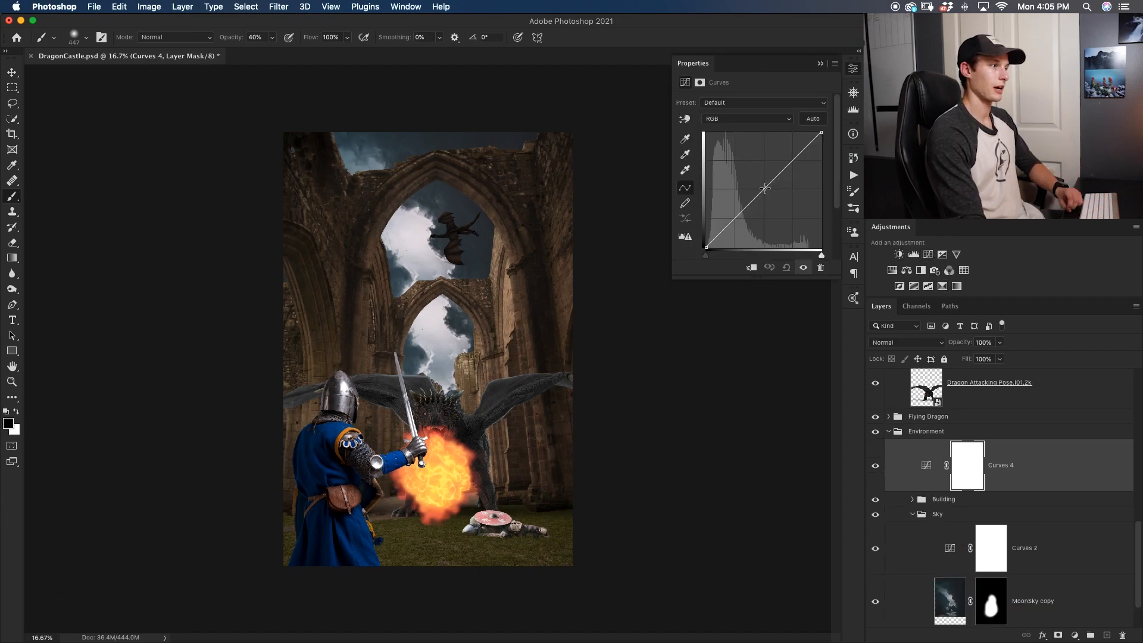
{"action": "left_click_drag", "start_coordinate": [765, 188], "coordinate": [795, 166]}
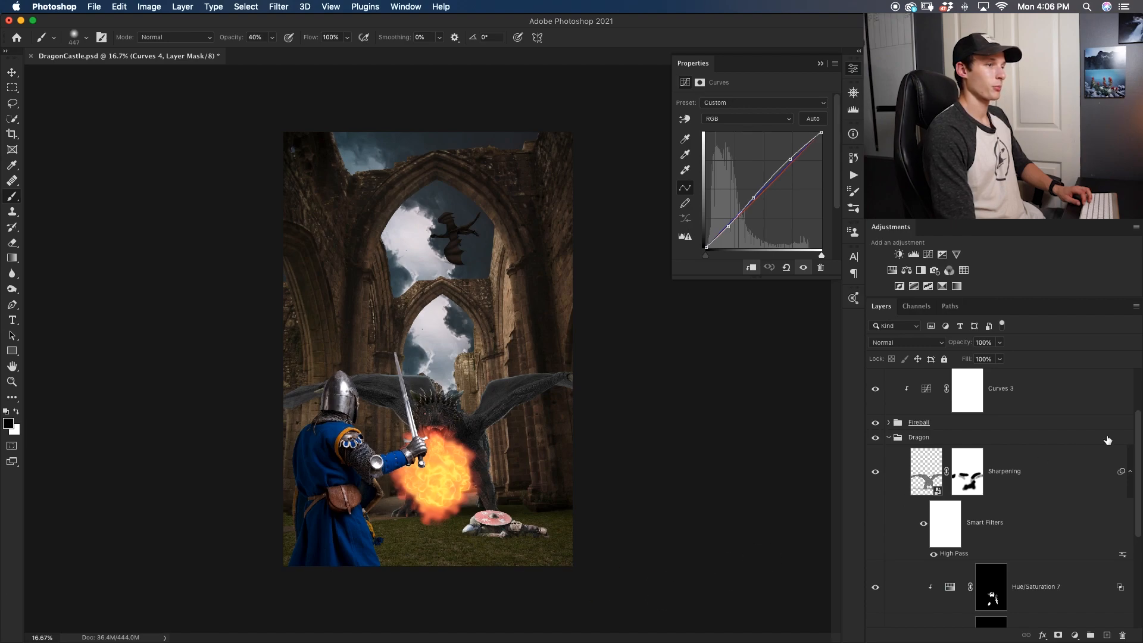
Step: Add an Exposure adjustment above Hue/Saturation 5, raise its exposure and invert its mask to black
{"action": "left_click", "coordinate": [1008, 429]}
{"action": "left_click_drag", "start_coordinate": [1139, 513], "coordinate": [1140, 472]}
{"action": "left_click", "coordinate": [1056, 437]}
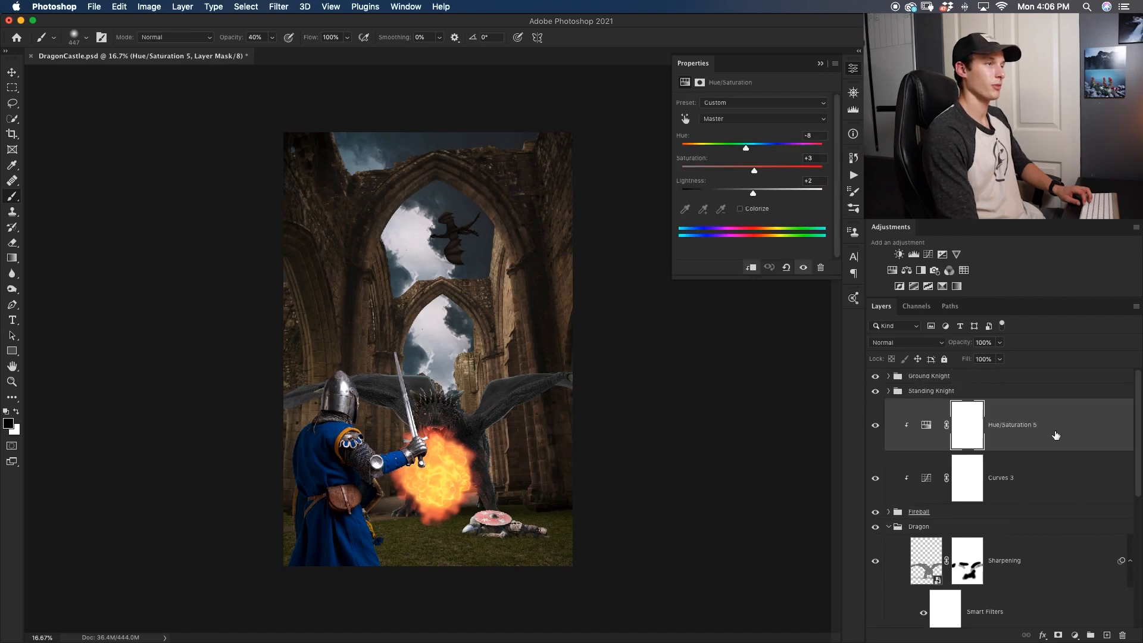
{"action": "left_click", "coordinate": [942, 255]}
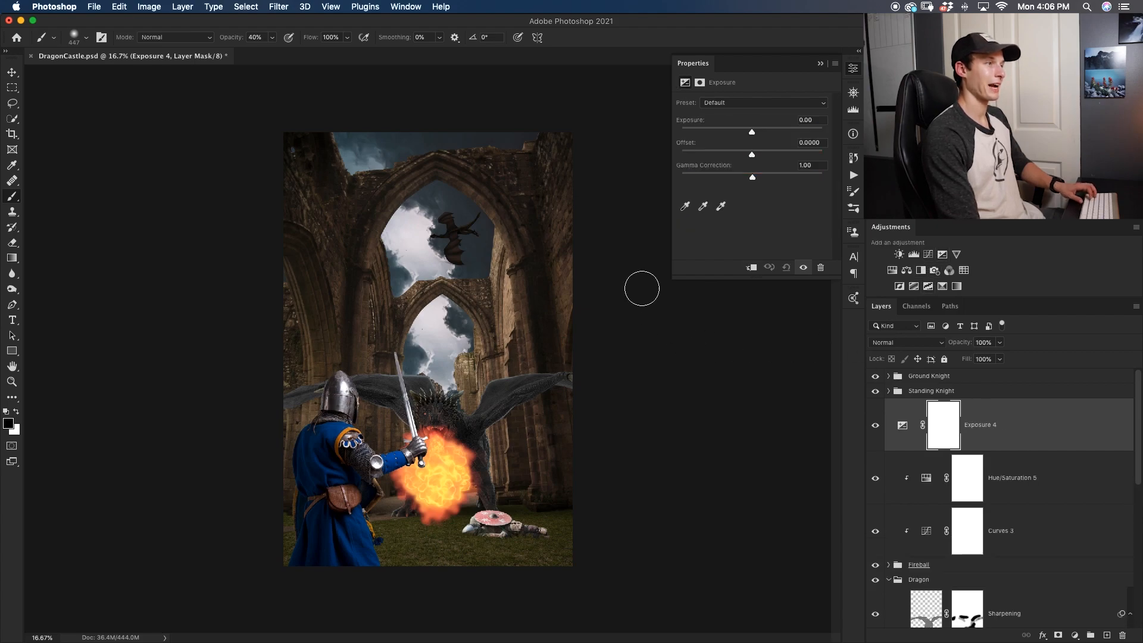
{"action": "left_click_drag", "start_coordinate": [753, 137], "coordinate": [760, 136]}
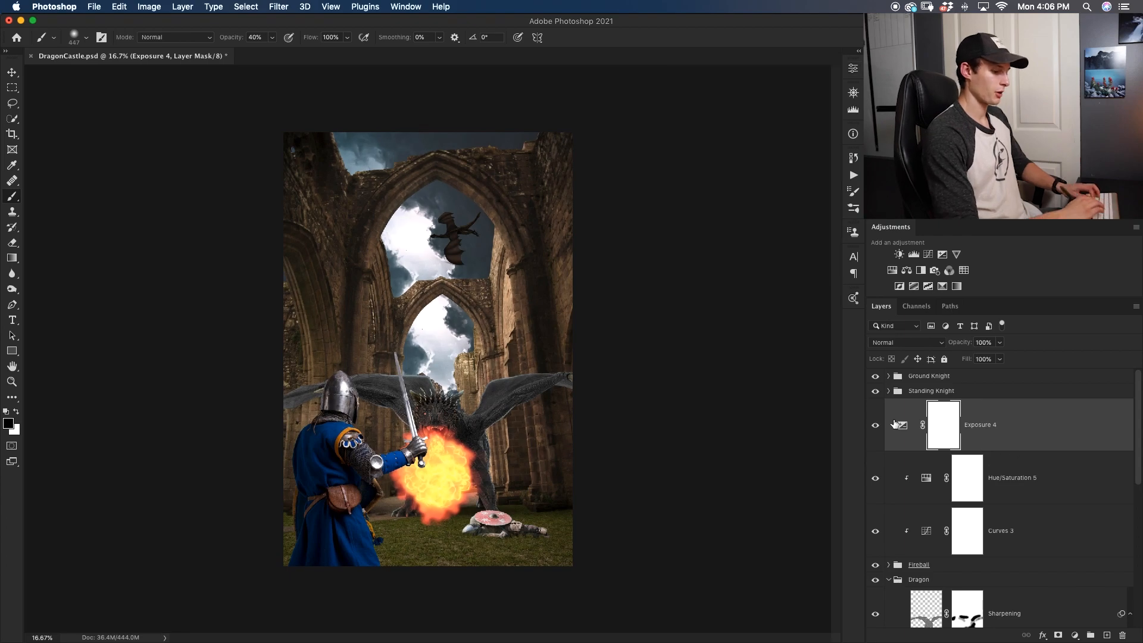
{"action": "key", "text": "super+i"}
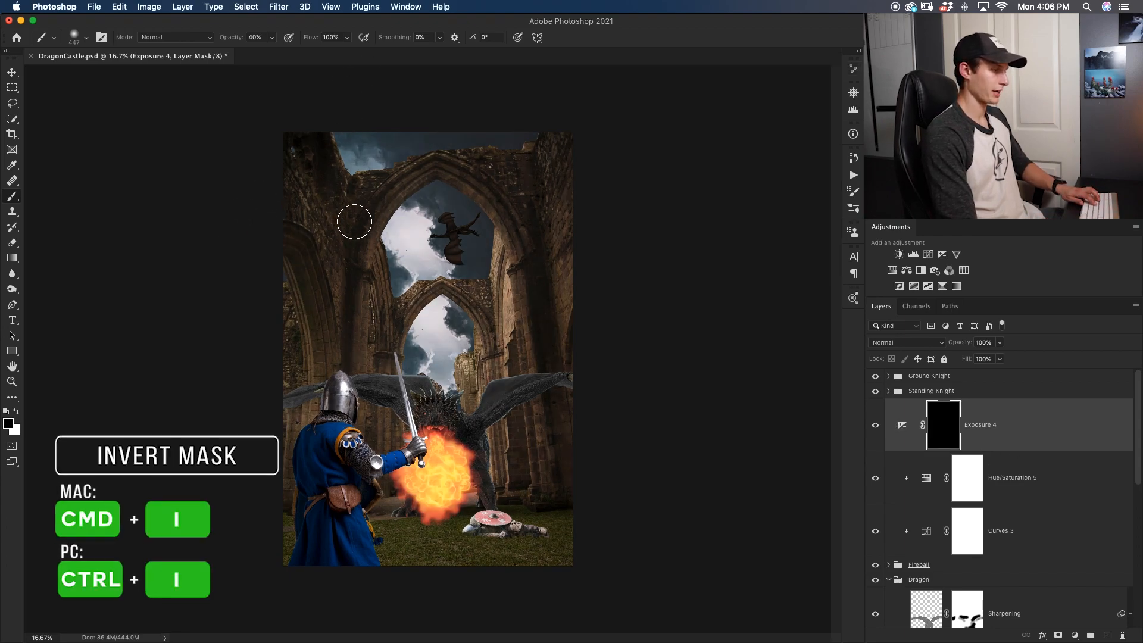
Step: Draw a white-to-transparent radial gradient on the Exposure mask outward from the fireball
{"action": "key", "text": "g"}
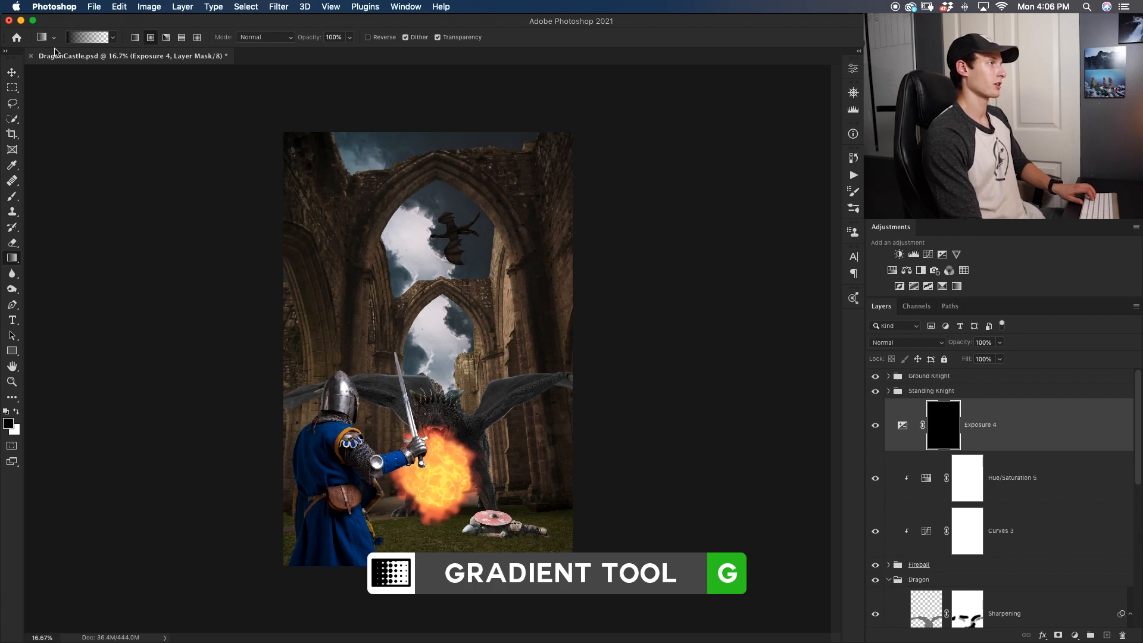
{"action": "left_click", "coordinate": [149, 38]}
{"action": "key", "text": "x"}
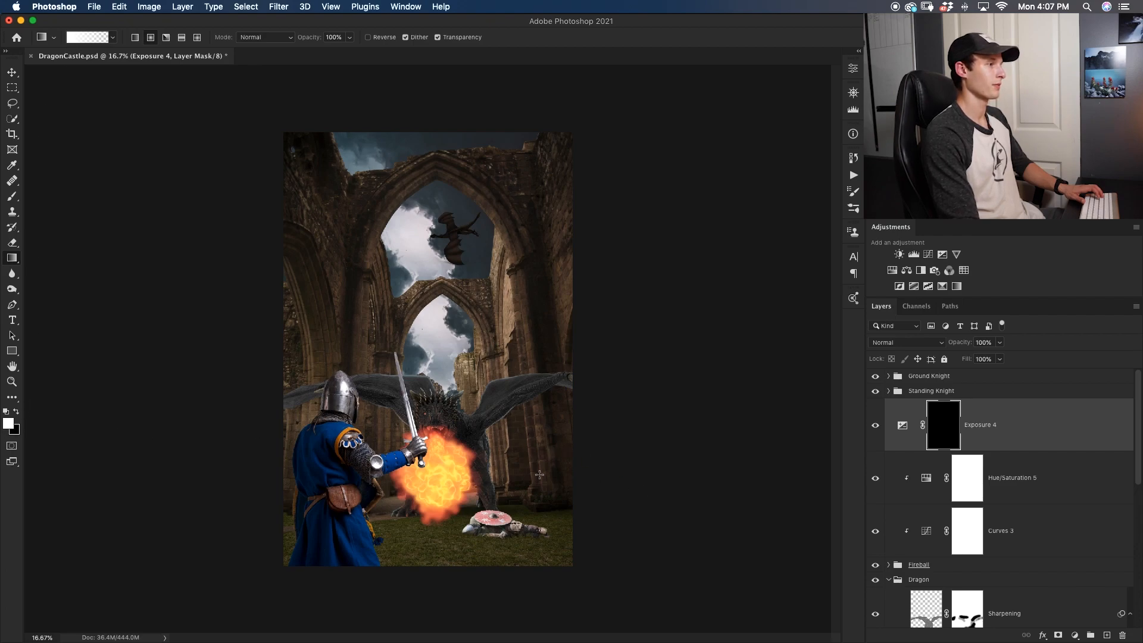
{"action": "left_click_drag", "start_coordinate": [437, 440], "coordinate": [502, 553]}
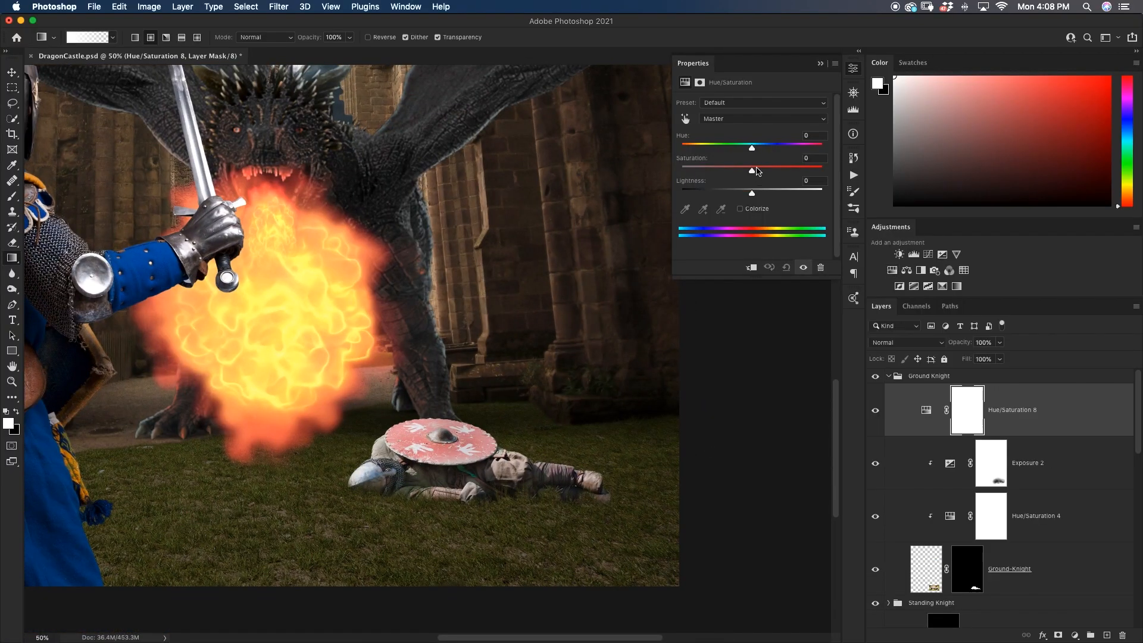
Step: Clip the new Hue/Saturation adjustment to the ground knight and colorize it with hue 18, saturation 89 and lightness -5
{"action": "left_click", "coordinate": [740, 208]}
{"action": "key", "text": "ctrl+alt+g"}
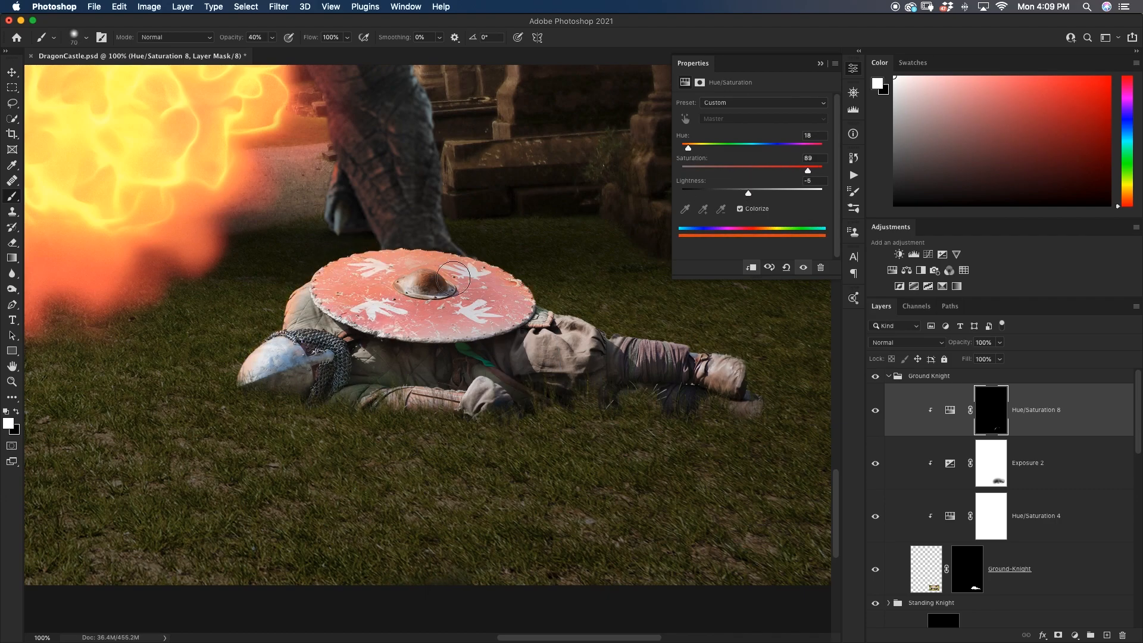
Step: Reduce the brush size and paint orange light along the upper edge of the shield's metal boss
{"action": "key", "text": "bracketleft"}
{"action": "key", "text": "super+equal"}
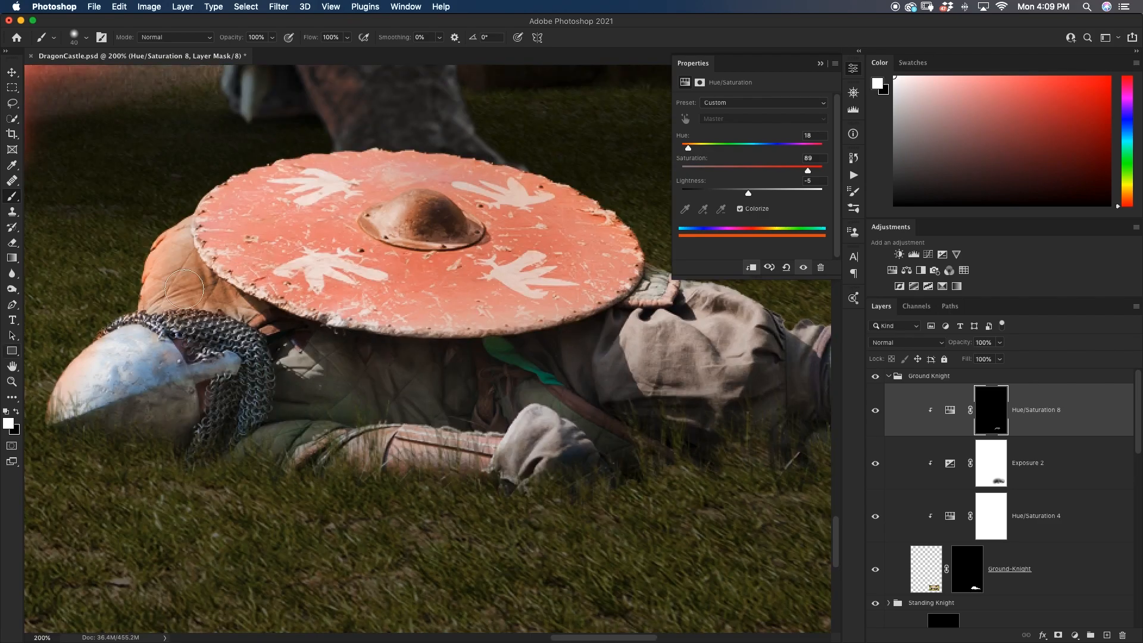
{"action": "key", "text": "bracketleft"}
{"action": "key", "text": "bracketleft"}
{"action": "key", "text": "bracketleft"}
{"action": "key", "text": "bracketleft"}
{"action": "key", "text": "super+equal"}
{"action": "left_click_drag", "start_coordinate": [305, 226], "coordinate": [331, 210]}
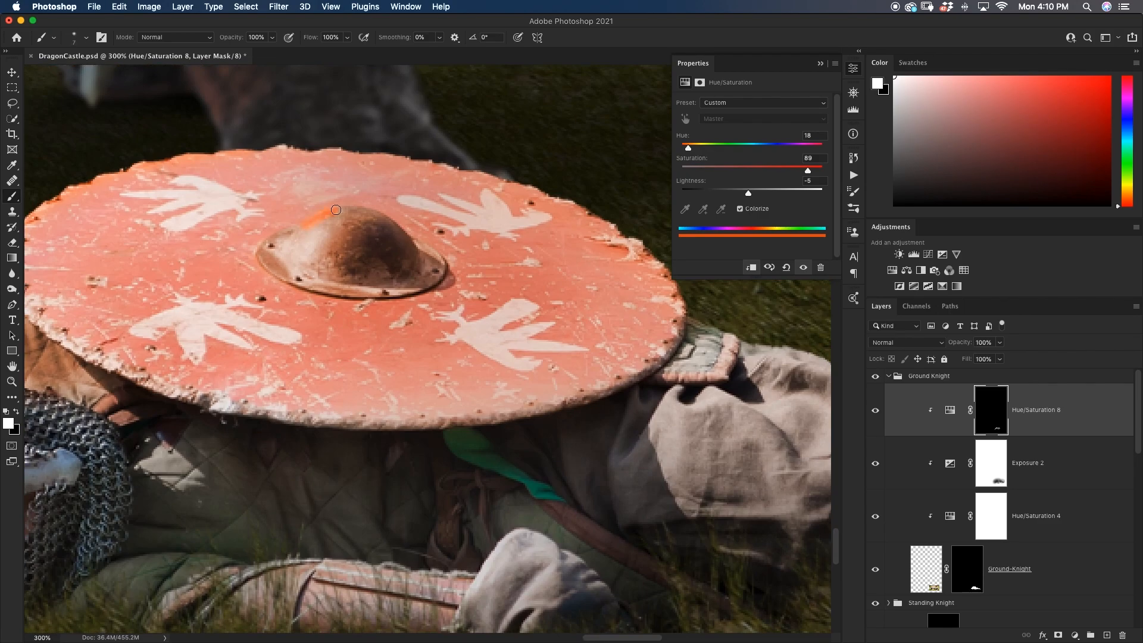
Step: Enlarge the brush and refine the orange light across the shield's boss with white and black
{"action": "key", "text": "bracketright"}
{"action": "key", "text": "bracketright"}
{"action": "key", "text": "bracketright"}
{"action": "key", "text": "x"}
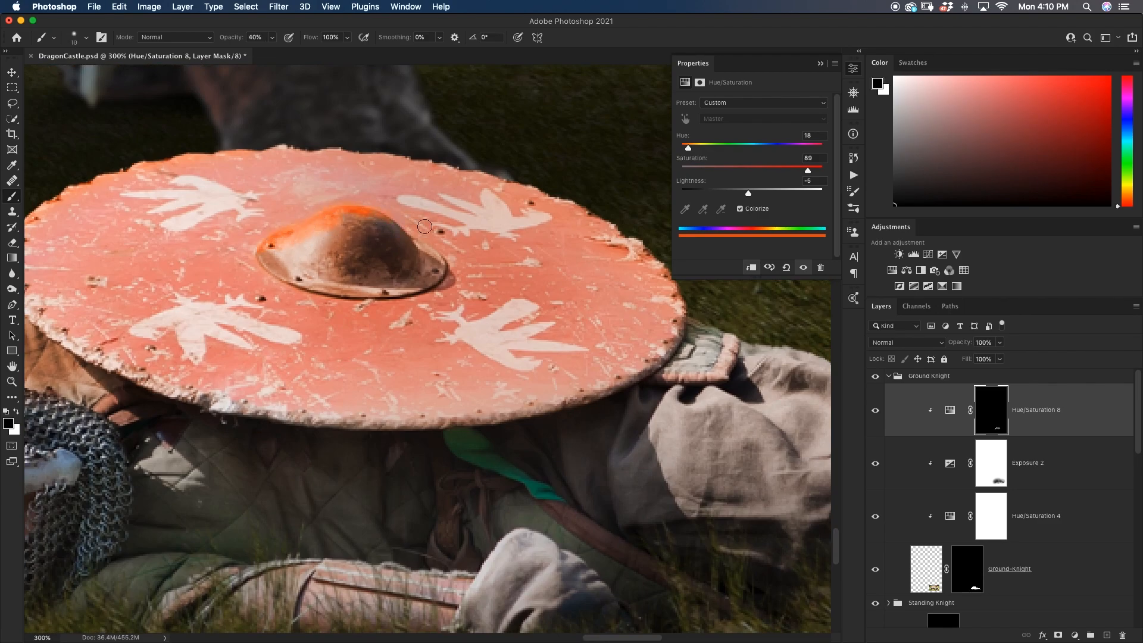
{"action": "key", "text": "x"}
{"action": "left_click_drag", "start_coordinate": [266, 262], "coordinate": [545, 228]}
Step: Paint orange light over the fallen knight's chainmail and torso at 30% brush opacity
{"action": "mouse_move", "coordinate": [78, 444]}
{"action": "left_mouse_down"}
{"action": "mouse_move", "coordinate": [137, 375]}
{"action": "mouse_move", "coordinate": [218, 229]}
{"action": "left_mouse_up"}
{"action": "left_click_drag", "start_coordinate": [218, 229], "coordinate": [148, 131]}
{"action": "key", "text": "3"}
{"action": "left_click_drag", "start_coordinate": [372, 318], "coordinate": [603, 410]}
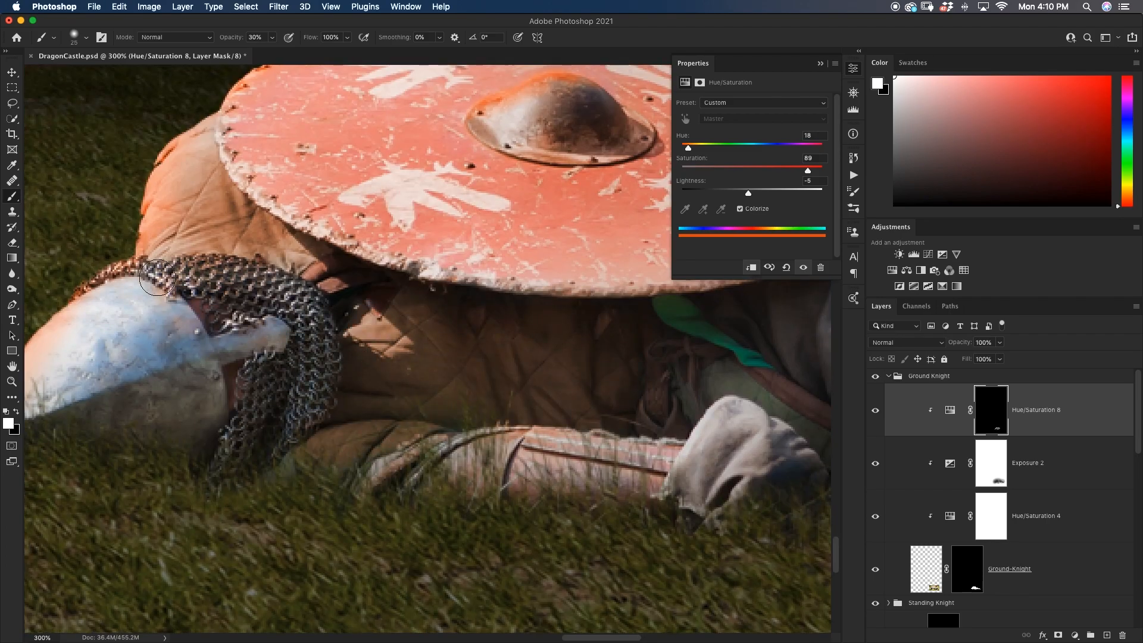
Step: Extend the orange light to the fallen knight's legs and boots with a smaller brush
{"action": "key", "text": "super+minus"}
{"action": "key", "text": "super+minus"}
{"action": "key", "text": "super+equal"}
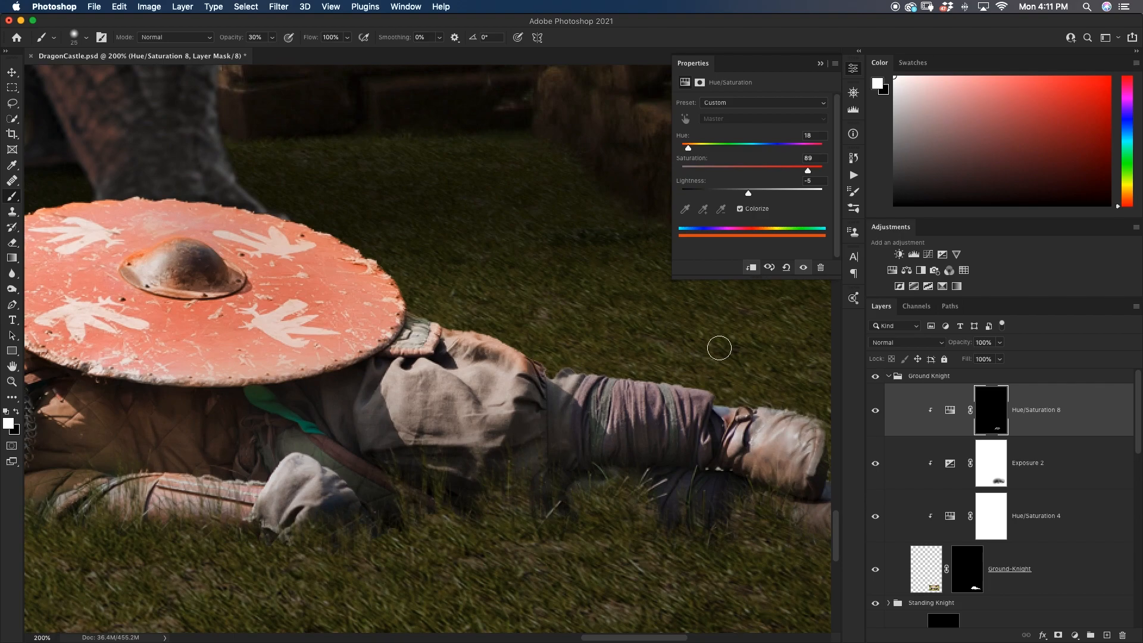
{"action": "key", "text": "bracketleft"}
{"action": "key", "text": "bracketleft"}
{"action": "key", "text": "super+equal"}
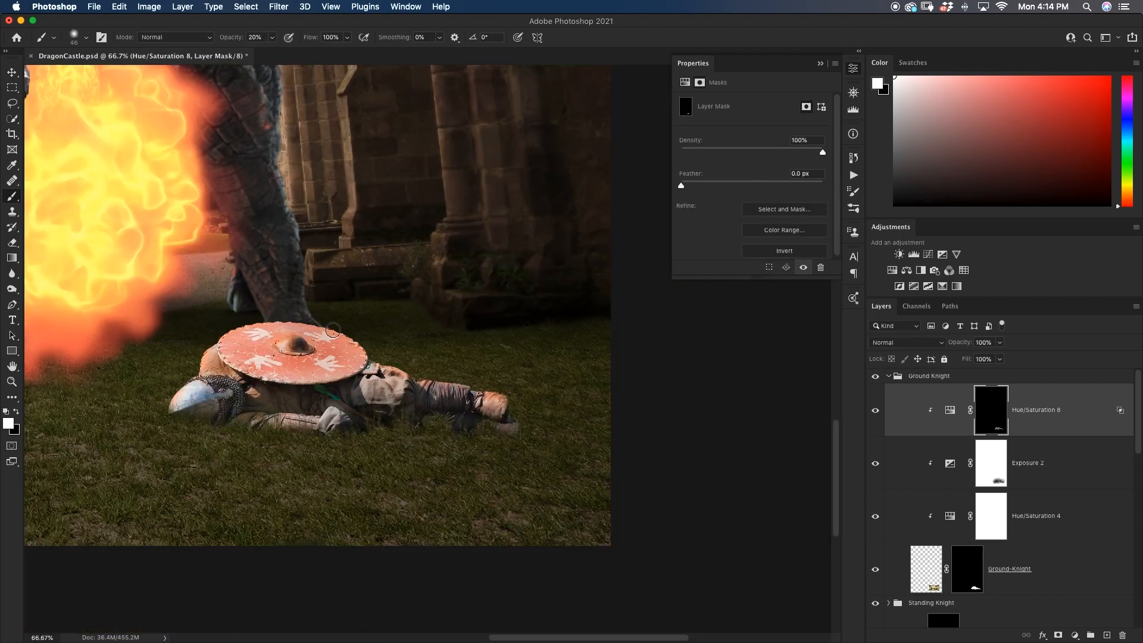
Step: Duplicate Hue/Saturation 8, clip the copy and paint stronger orange light over the fallen knight's shoulder, shield and helmet
{"action": "key", "text": "super+j"}
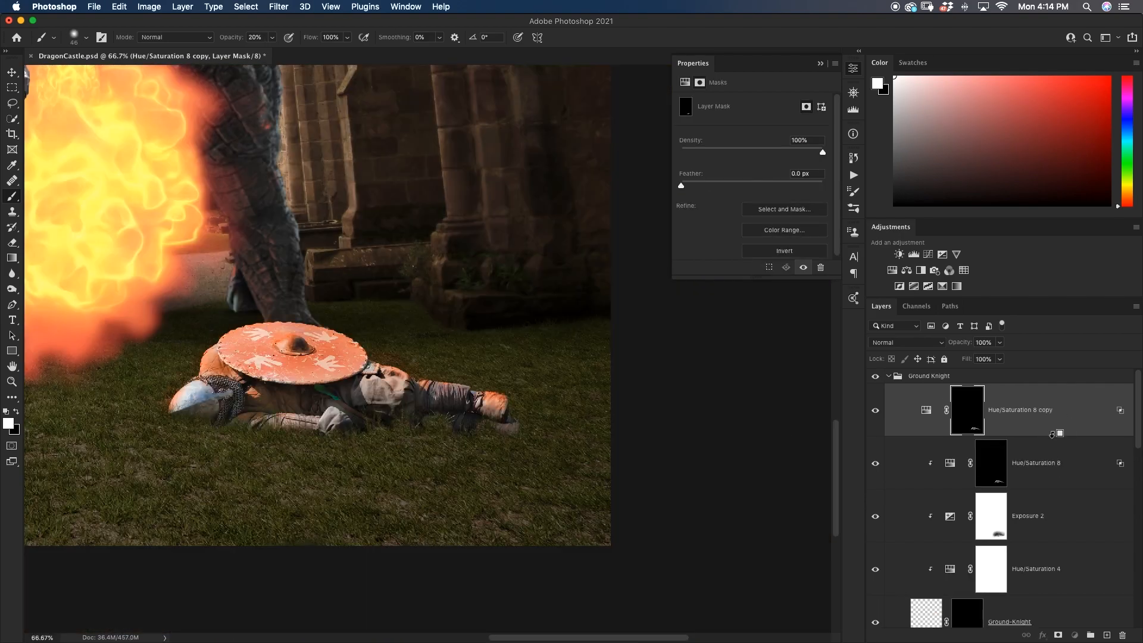
{"action": "left_click_drag", "start_coordinate": [209, 351], "coordinate": [241, 351]}
{"action": "mouse_move", "coordinate": [242, 345]}
{"action": "left_mouse_down"}
{"action": "mouse_move", "coordinate": [240, 312]}
{"action": "mouse_move", "coordinate": [394, 361]}
{"action": "mouse_move", "coordinate": [518, 371]}
{"action": "left_mouse_up"}
{"action": "left_click_drag", "start_coordinate": [194, 388], "coordinate": [181, 394]}
{"action": "key", "text": "super+minus"}
{"action": "key", "text": "super+minus"}
{"action": "key", "text": "super+minus"}
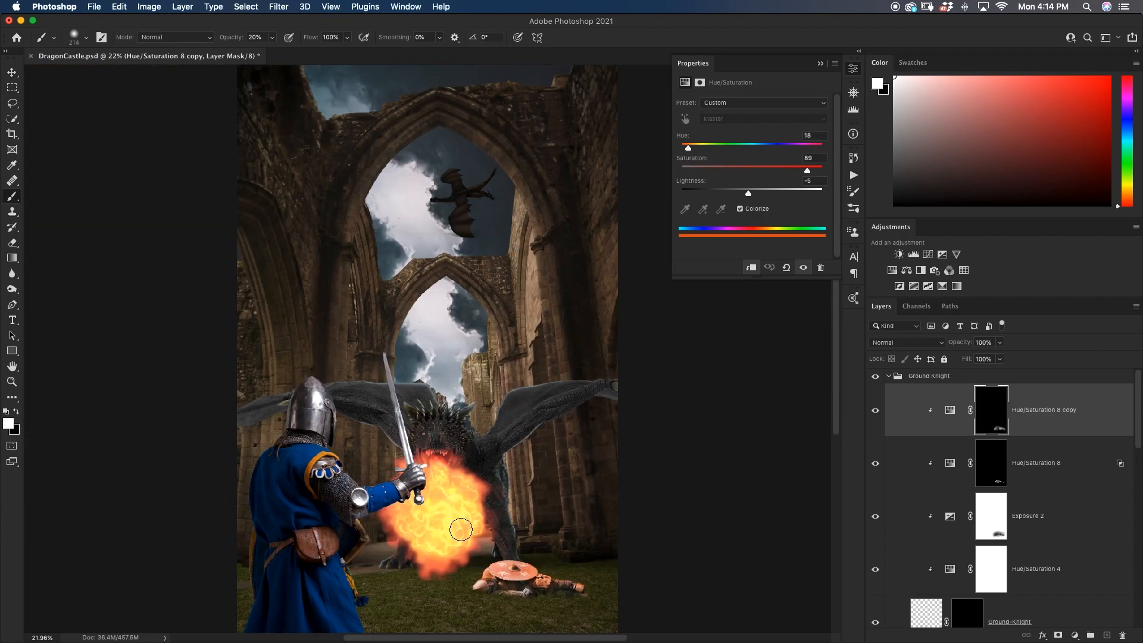
Step: Darken the fallen knight by lowering the exposure of the clipped Exposure 5 adjustment
{"action": "key", "text": "super+plus"}
{"action": "key", "text": "super+plus"}
{"action": "key", "text": "super+plus"}
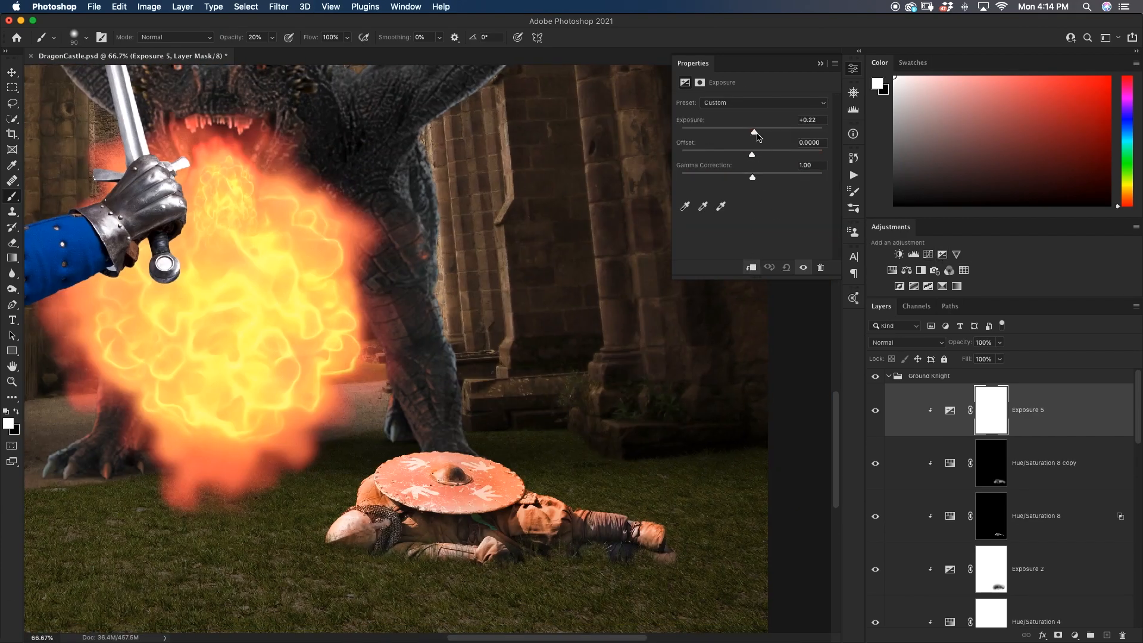
{"action": "left_click_drag", "start_coordinate": [435, 555], "coordinate": [467, 557]}
{"action": "left_click_drag", "start_coordinate": [737, 133], "coordinate": [717, 132]}
Step: Paint shadows along the fallen knight's underside and legs on the Exposure 5 mask with a smaller brush
{"action": "key", "text": "bracketleft"}
{"action": "key", "text": "bracketleft"}
{"action": "key", "text": "bracketleft"}
{"action": "key", "text": "bracketleft"}
{"action": "key", "text": "bracketleft"}
{"action": "left_click_drag", "start_coordinate": [408, 554], "coordinate": [487, 561]}
{"action": "mouse_move", "coordinate": [650, 550]}
{"action": "left_mouse_down"}
{"action": "mouse_move", "coordinate": [578, 526]}
{"action": "mouse_move", "coordinate": [575, 514]}
{"action": "left_mouse_up"}
Step: Set the Exposure 5 value to -2.75, refine the shadows beneath the shield and undo the last stroke
{"action": "left_click_drag", "start_coordinate": [717, 133], "coordinate": [722, 132]}
{"action": "mouse_move", "coordinate": [506, 519]}
{"action": "left_mouse_down"}
{"action": "mouse_move", "coordinate": [413, 516]}
{"action": "mouse_move", "coordinate": [394, 504]}
{"action": "mouse_move", "coordinate": [392, 534]}
{"action": "left_mouse_up"}
{"action": "key", "text": "x"}
{"action": "key", "text": "x"}
{"action": "key", "text": "x"}
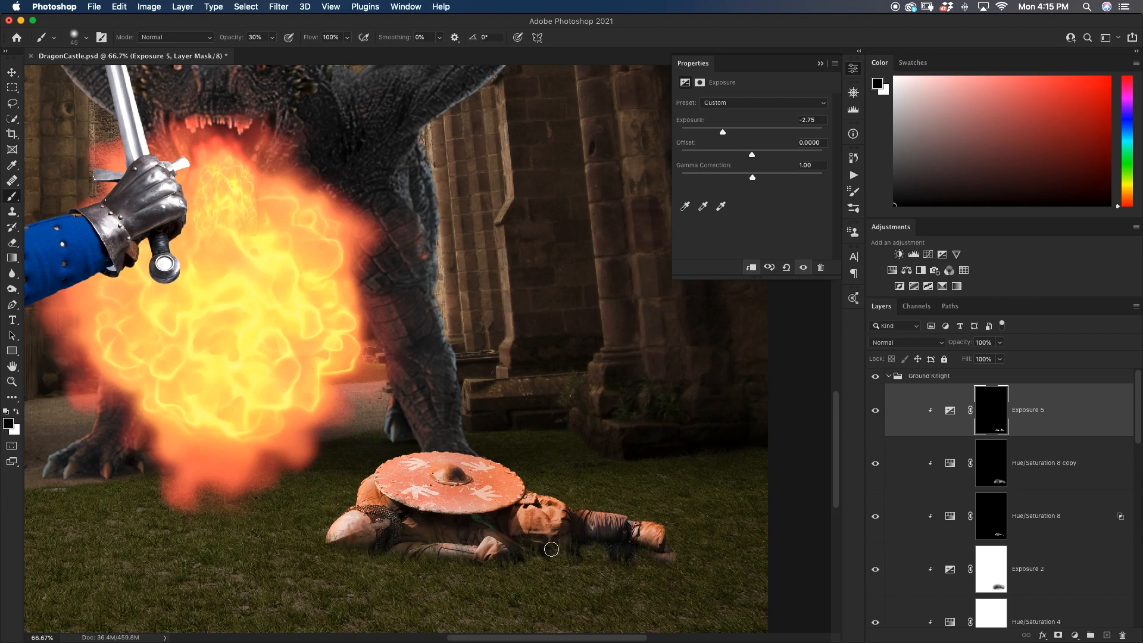
{"action": "key", "text": "x"}
{"action": "key", "text": "super+z"}
Step: Lower the saturation of Hue/Saturation 8 copy while temporarily hiding the Exposure 5 layer
{"action": "scroll", "coordinate": [551, 549], "scroll_direction": "up", "scroll_amount": 5}
{"action": "left_click", "coordinate": [950, 464]}
{"action": "left_click", "coordinate": [875, 410]}
{"action": "left_click_drag", "start_coordinate": [806, 171], "coordinate": [786, 171]}
{"action": "left_click", "coordinate": [875, 410]}
{"action": "left_click", "coordinate": [951, 411]}
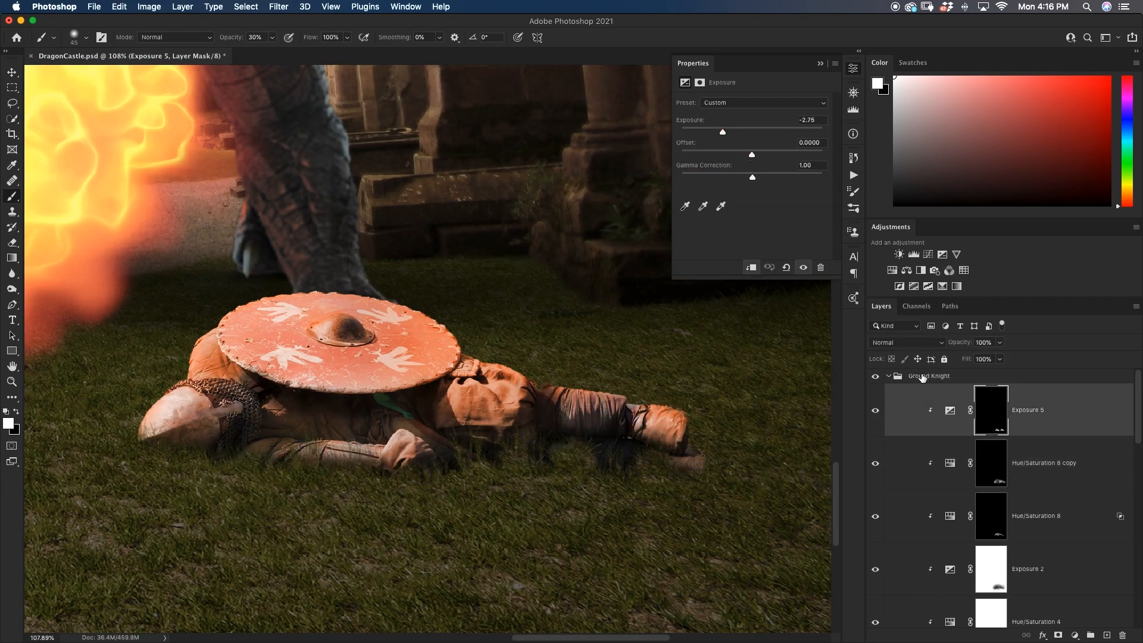
Step: Set the saturation of the standing knight's colorized Hue/Saturation adjustment to 73 and invert its mask
{"action": "key", "text": "alt+BackSpace"}
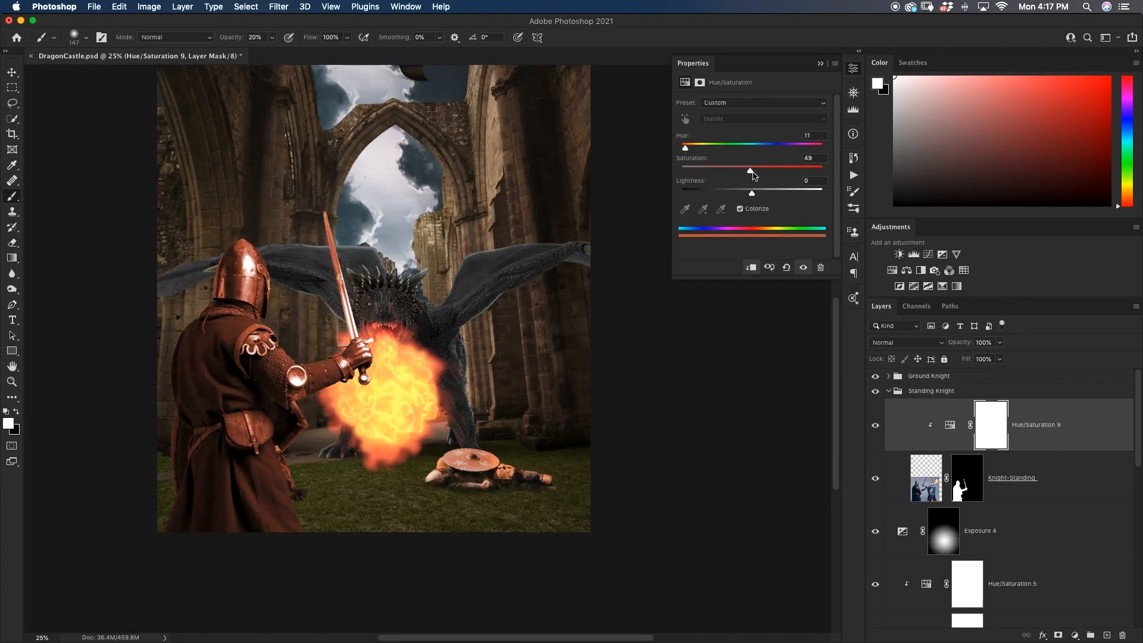
{"action": "left_click_drag", "start_coordinate": [750, 170], "coordinate": [757, 171]}
{"action": "key", "text": "super+i"}
Step: Paint orange light along the standing knight's sword arm, raise the brush opacity to 100% and undo the last stroke
{"action": "key", "text": "super+equal"}
{"action": "key", "text": "super+equal"}
{"action": "left_click_drag", "start_coordinate": [263, 440], "coordinate": [370, 400]}
{"action": "key", "text": "x"}
{"action": "key", "text": "x"}
{"action": "key", "text": "0"}
{"action": "left_click_drag", "start_coordinate": [303, 387], "coordinate": [357, 376]}
{"action": "key", "text": "super+z"}
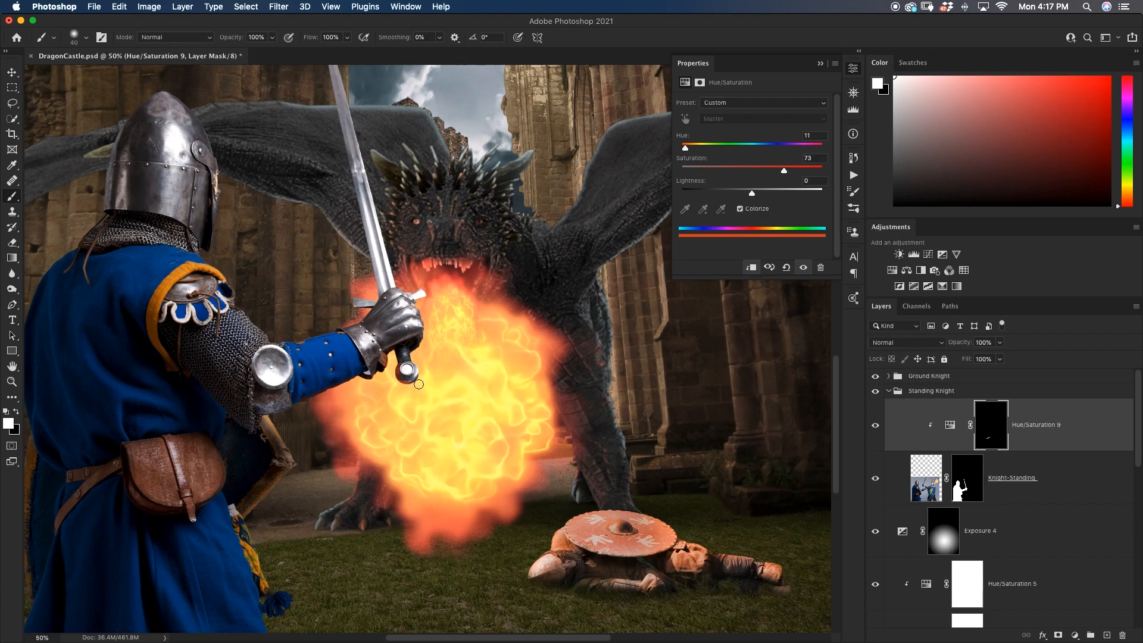
Step: Paint thin orange rim light along the standing knight's gauntlet, sleeve, shield edge and sash
{"action": "key", "text": "super+equal"}
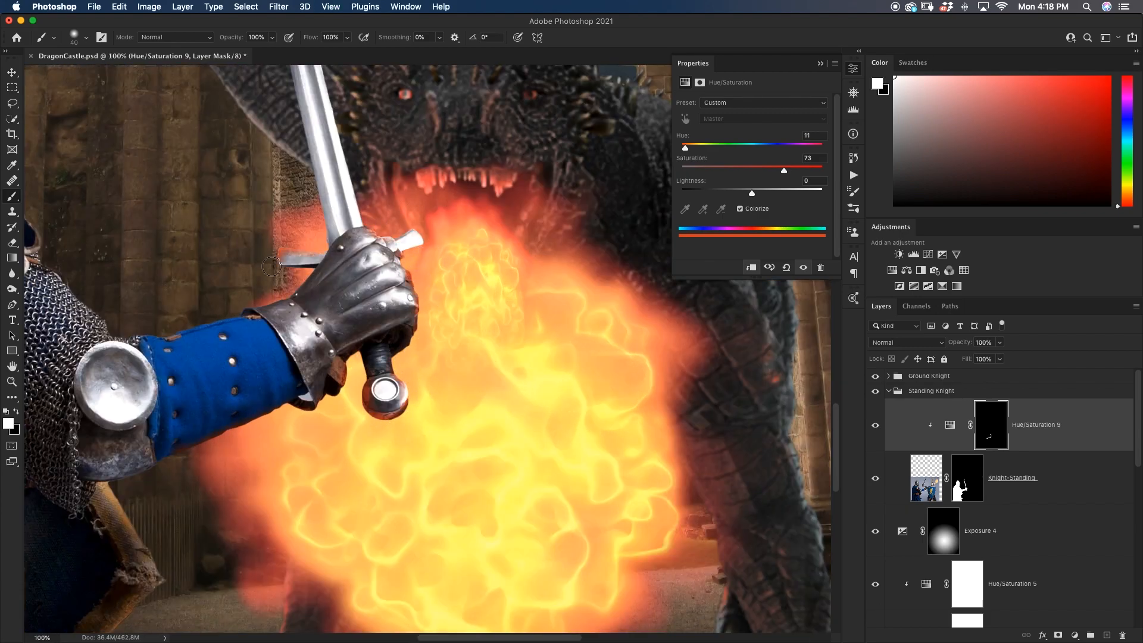
{"action": "scroll", "coordinate": [271, 266], "scroll_direction": "up", "scroll_amount": 10}
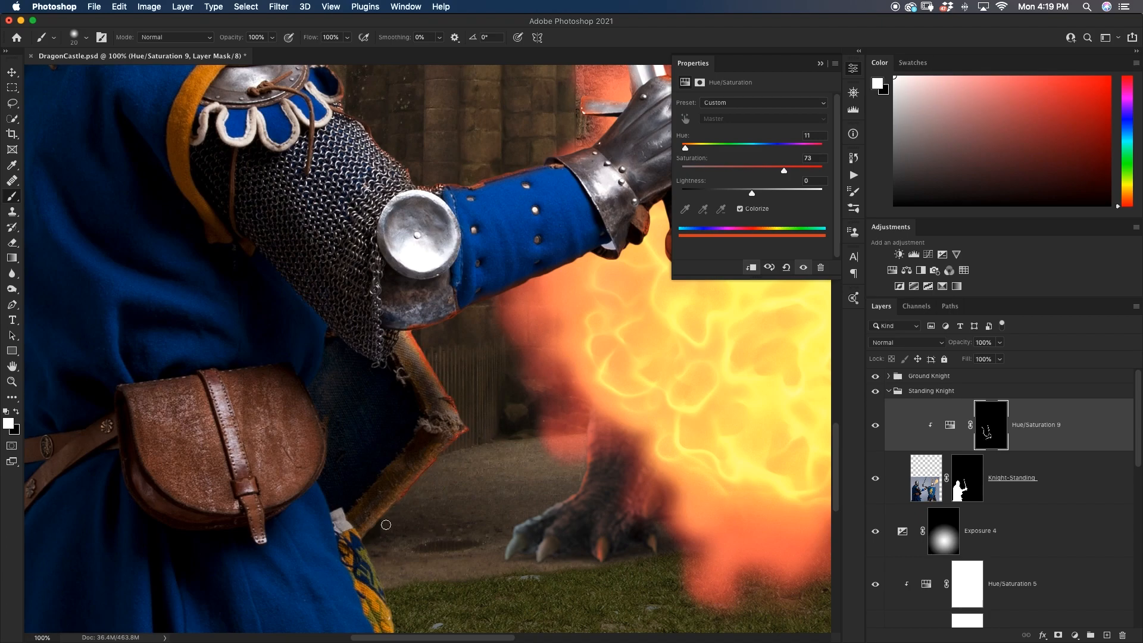
{"action": "scroll", "coordinate": [386, 524], "scroll_direction": "down", "scroll_amount": 5}
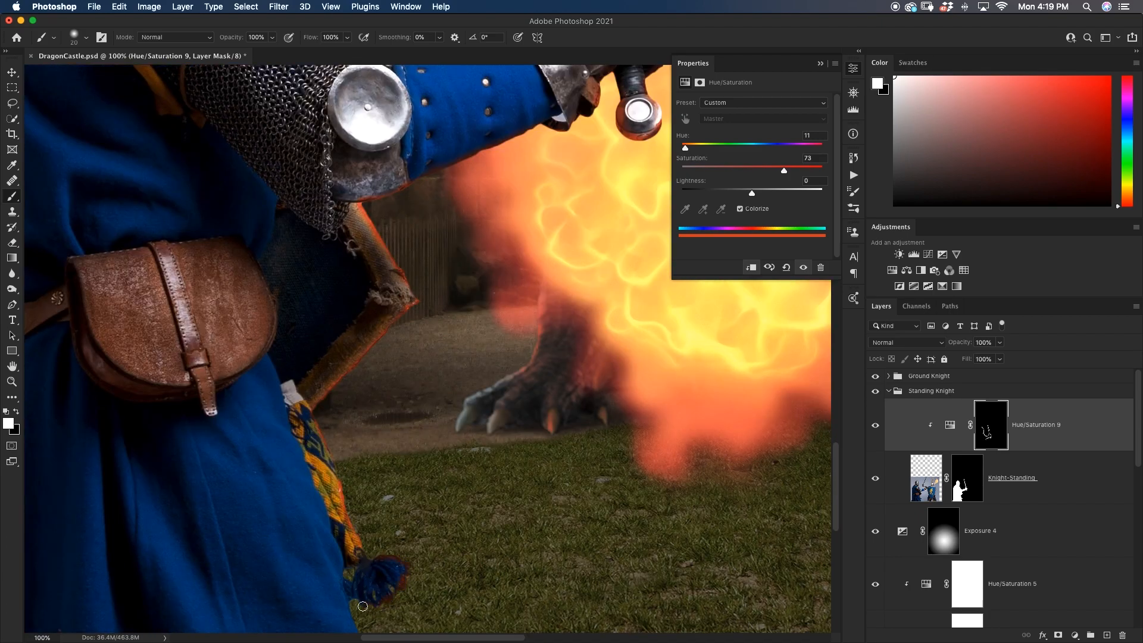
{"action": "scroll", "coordinate": [379, 570], "scroll_direction": "down", "scroll_amount": 5}
Step: Soften the orange light on the sash's tassel by painting black at 40% brush opacity
{"action": "scroll", "coordinate": [345, 539], "scroll_direction": "up", "scroll_amount": 4}
{"action": "key", "text": "x"}
{"action": "key", "text": "4"}
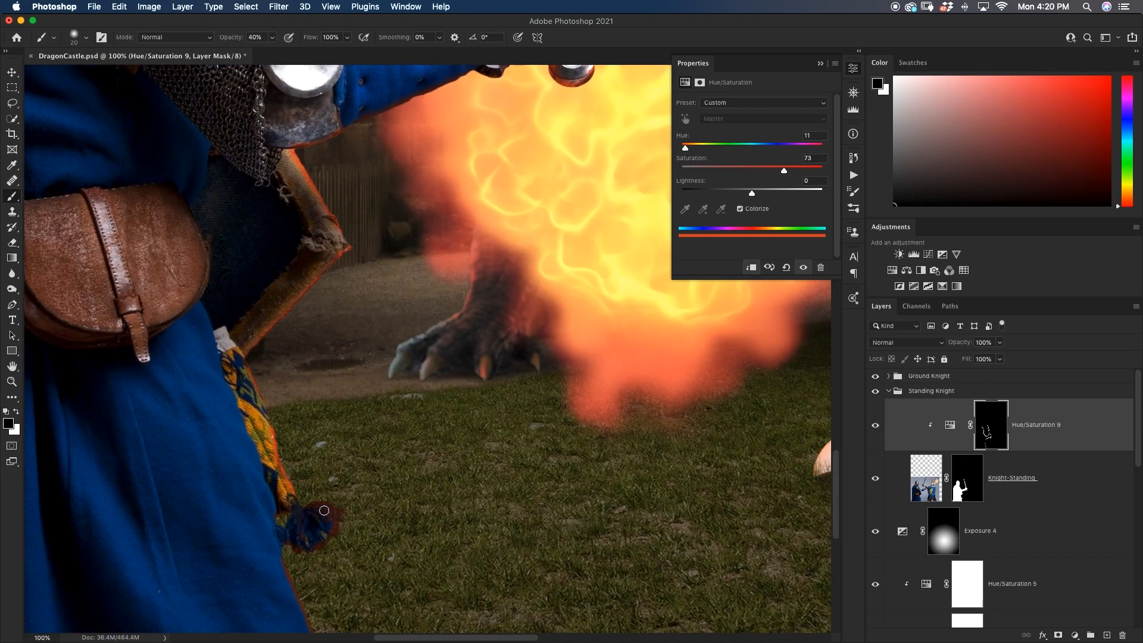
{"action": "scroll", "coordinate": [339, 514], "scroll_direction": "up", "scroll_amount": 5}
{"action": "key", "text": "x"}
{"action": "scroll", "coordinate": [365, 366], "scroll_direction": "up", "scroll_amount": 3}
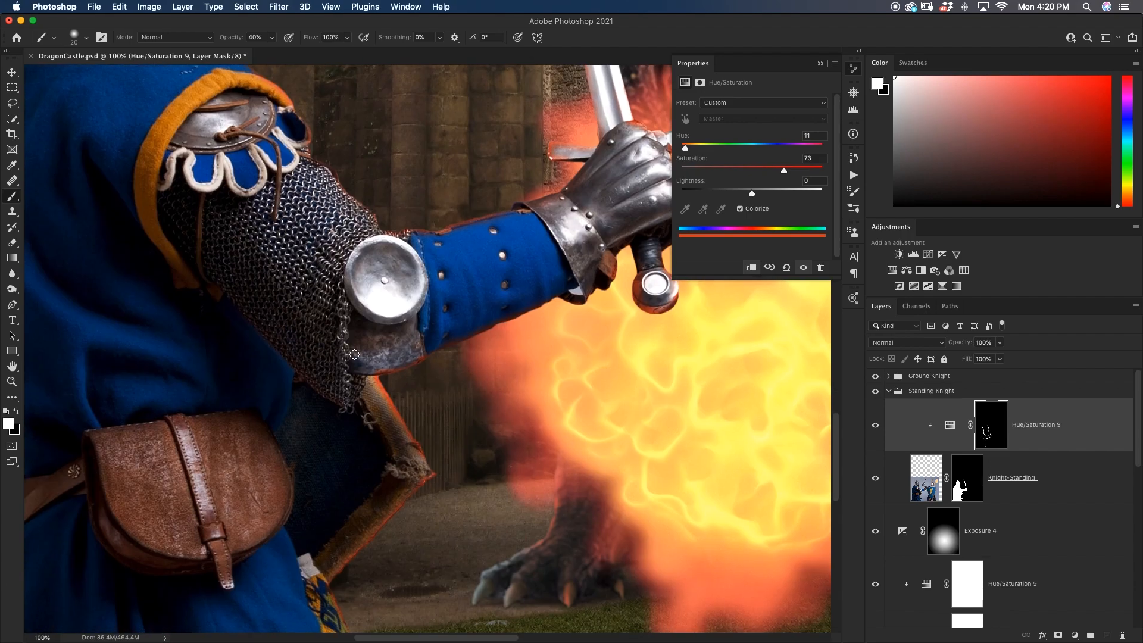
Step: Refine the orange light around the standing knight's arm and upper body at 30% brush opacity
{"action": "scroll", "coordinate": [384, 239], "scroll_direction": "up", "scroll_amount": 5}
{"action": "scroll", "coordinate": [385, 238], "scroll_direction": "right", "scroll_amount": 5}
{"action": "key", "text": "3"}
{"action": "key", "text": "x"}
{"action": "key", "text": "x"}
{"action": "scroll", "coordinate": [347, 410], "scroll_direction": "up", "scroll_amount": 5}
{"action": "scroll", "coordinate": [347, 410], "scroll_direction": "left", "scroll_amount": 8}
{"action": "key", "text": "x"}
{"action": "mouse_move", "coordinate": [340, 397]}
{"action": "left_mouse_down"}
{"action": "mouse_move", "coordinate": [351, 397]}
{"action": "mouse_move", "coordinate": [336, 373]}
{"action": "left_mouse_up"}
{"action": "key", "text": "x"}
{"action": "key", "text": "x"}
Step: Paint orange rim light on the helmet's fire-facing edge at 100% brush opacity and undo the last stroke
{"action": "key", "text": "super+plus"}
{"action": "key", "text": "super+plus"}
{"action": "scroll", "coordinate": [356, 274], "scroll_direction": "up", "scroll_amount": 10}
{"action": "left_click_drag", "start_coordinate": [356, 275], "coordinate": [356, 263]}
{"action": "key", "text": "x"}
{"action": "key", "text": "0"}
{"action": "left_click", "coordinate": [361, 269]}
{"action": "key", "text": "super+z"}
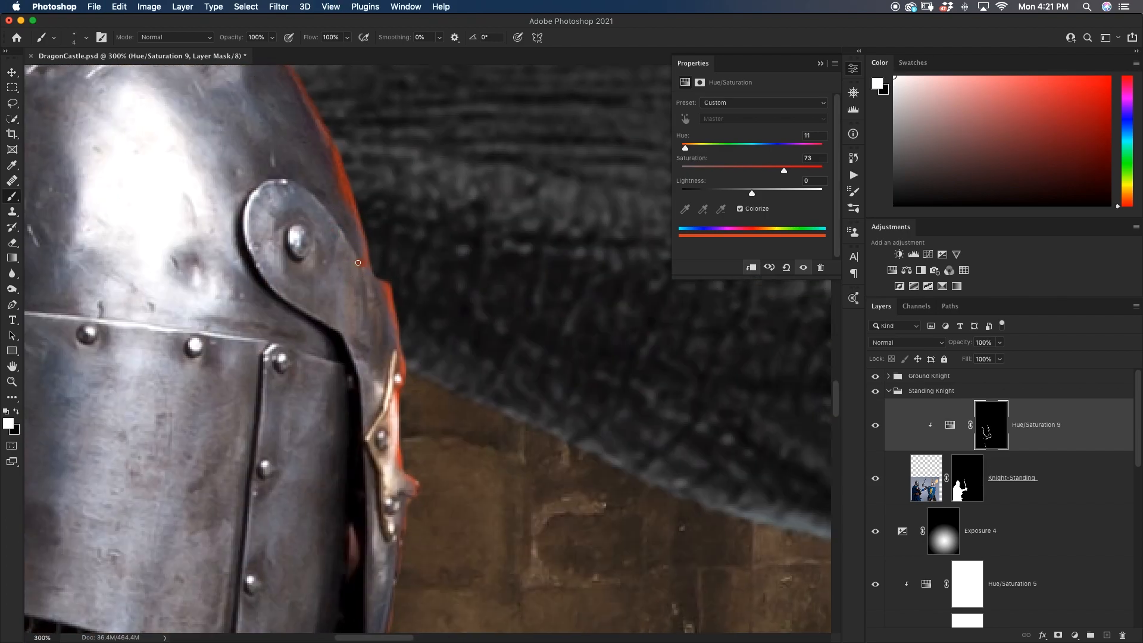
Step: Outline the helmet's hinge plate, visor ornament and vertical face-plate seam with thin orange light
{"action": "scroll", "coordinate": [246, 210], "scroll_direction": "down", "scroll_amount": 5}
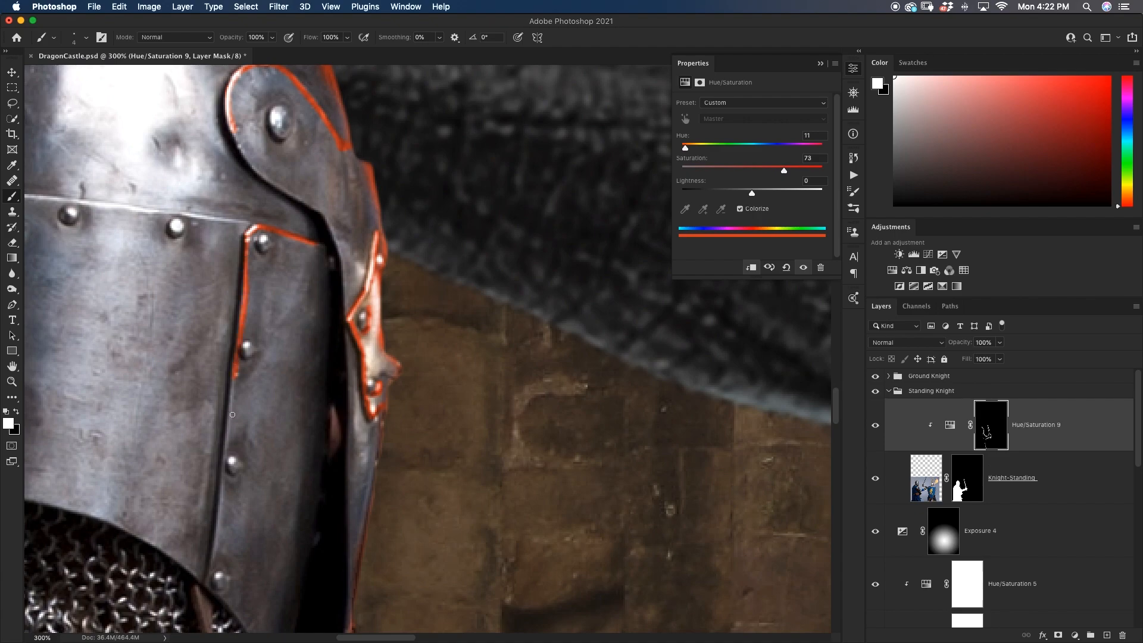
{"action": "scroll", "coordinate": [232, 414], "scroll_direction": "down", "scroll_amount": 5}
{"action": "scroll", "coordinate": [281, 417], "scroll_direction": "left", "scroll_amount": 2}
{"action": "scroll", "coordinate": [317, 450], "scroll_direction": "up", "scroll_amount": 5}
{"action": "scroll", "coordinate": [336, 311], "scroll_direction": "right", "scroll_amount": 1}
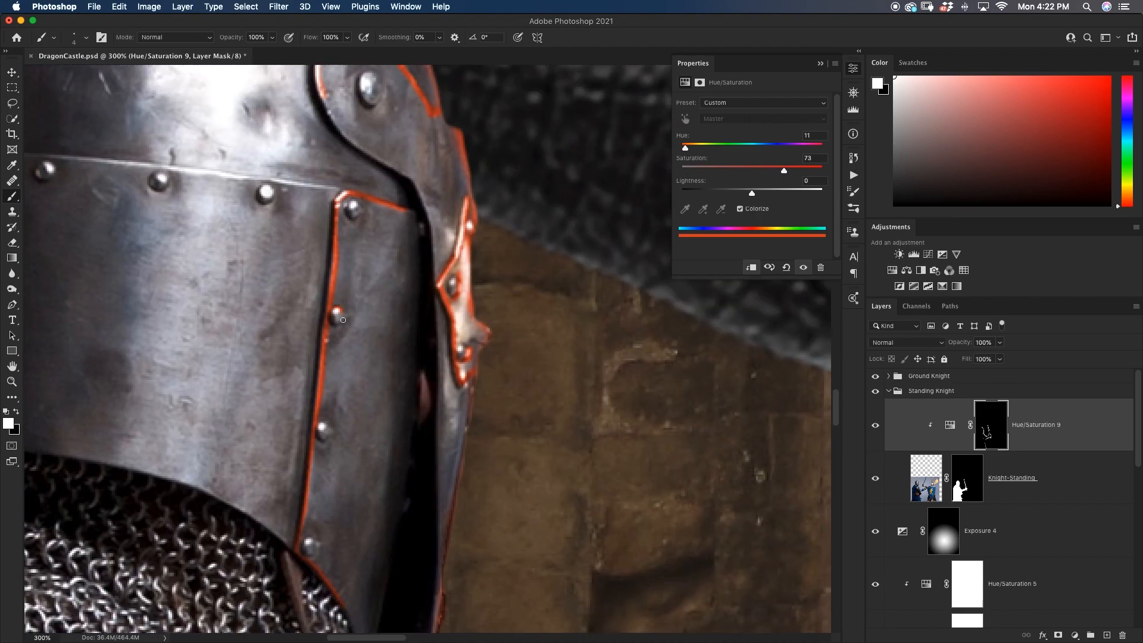
Step: Add small orange highlights to the rivets along the helmet's face-plate seam
{"action": "scroll", "coordinate": [408, 229], "scroll_direction": "down", "scroll_amount": 3}
{"action": "scroll", "coordinate": [408, 230], "scroll_direction": "left", "scroll_amount": 1}
{"action": "key", "text": "x"}
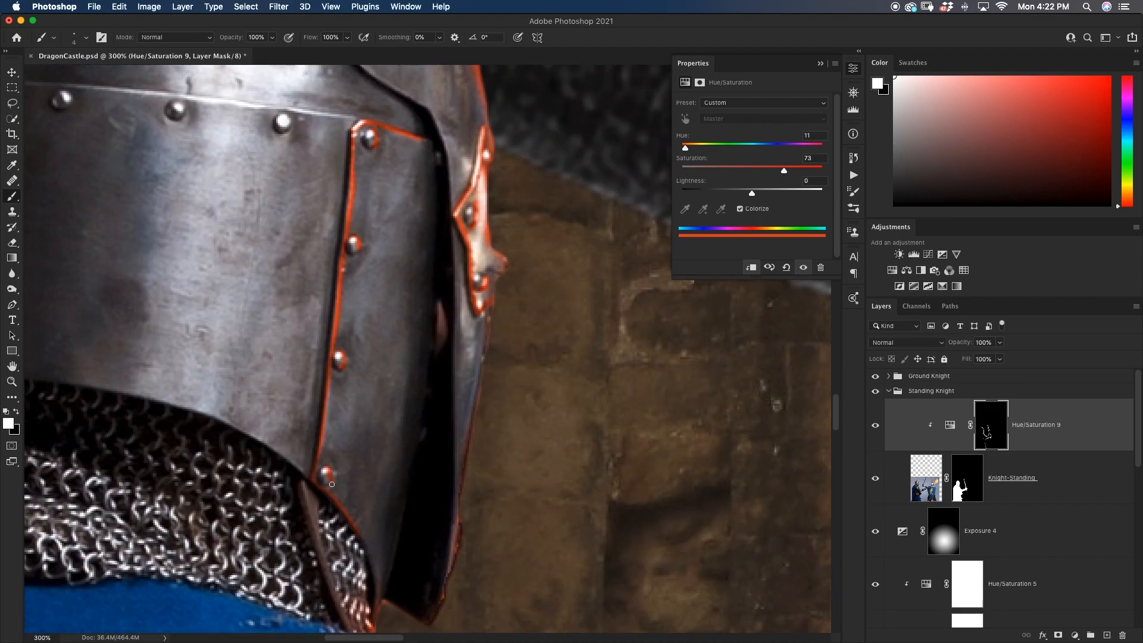
{"action": "key", "text": "x"}
{"action": "scroll", "coordinate": [331, 484], "scroll_direction": "up", "scroll_amount": 5}
{"action": "scroll", "coordinate": [332, 484], "scroll_direction": "left", "scroll_amount": 2}
{"action": "key", "text": "x"}
{"action": "mouse_move", "coordinate": [614, 368]}
{"action": "left_mouse_down"}
{"action": "mouse_move", "coordinate": [530, 538]}
{"action": "mouse_move", "coordinate": [637, 89]}
{"action": "left_mouse_up"}
Step: Paint orange rim light along the upper edge of the yellow shoulder trim
{"action": "key", "text": "super+minus"}
{"action": "left_click_drag", "start_coordinate": [510, 394], "coordinate": [469, 387]}
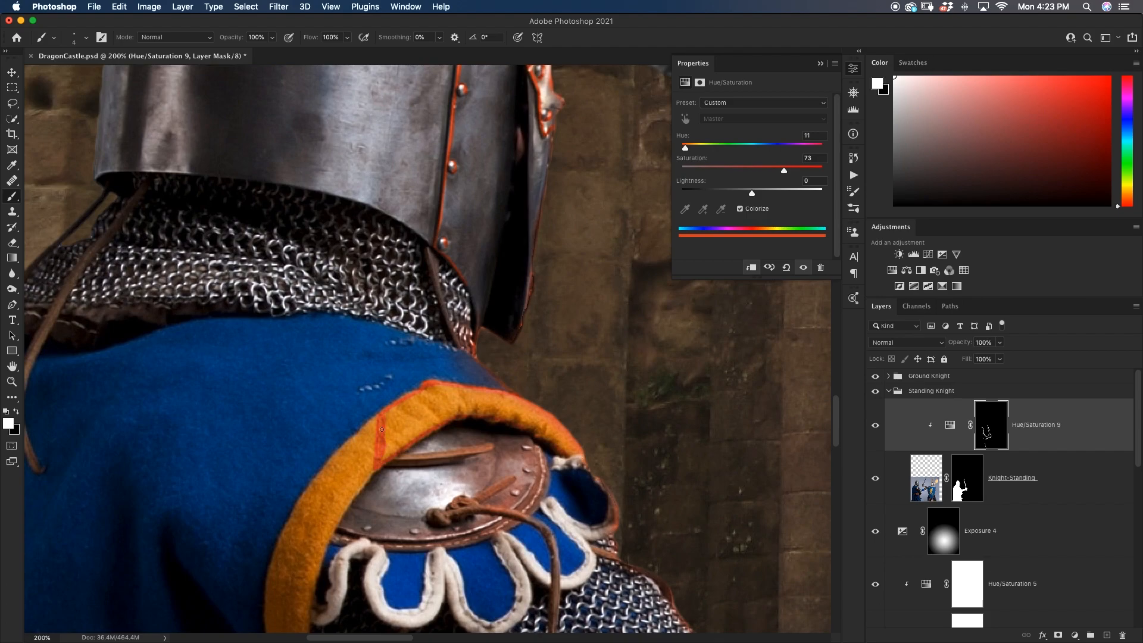
{"action": "mouse_move", "coordinate": [384, 458]}
{"action": "left_mouse_down"}
{"action": "mouse_move", "coordinate": [416, 411]}
{"action": "mouse_move", "coordinate": [459, 396]}
{"action": "mouse_move", "coordinate": [535, 411]}
{"action": "mouse_move", "coordinate": [572, 434]}
{"action": "left_mouse_up"}
Step: Enlarge the brush, set its opacity to 40% and blend the orange light on the yellow shoulder trim
{"action": "key", "text": "x"}
{"action": "key", "text": "bracketright"}
{"action": "key", "text": "bracketright"}
{"action": "key", "text": "bracketright"}
{"action": "key", "text": "bracketright"}
{"action": "key", "text": "bracketright"}
{"action": "key", "text": "bracketright"}
{"action": "key", "text": "bracketright"}
{"action": "key", "text": "bracketright"}
{"action": "key", "text": "bracketright"}
{"action": "key", "text": "4"}
{"action": "left_click_drag", "start_coordinate": [381, 437], "coordinate": [416, 452]}
Step: Spread soft orange light over the fire-facing half of the shoulder trim and nearby chainmail with a larger brush
{"action": "key", "text": "bracketright"}
{"action": "key", "text": "bracketright"}
{"action": "key", "text": "bracketright"}
{"action": "key", "text": "bracketright"}
{"action": "left_click_drag", "start_coordinate": [411, 411], "coordinate": [474, 440]}
{"action": "key", "text": "x"}
{"action": "left_click_drag", "start_coordinate": [611, 563], "coordinate": [518, 434]}
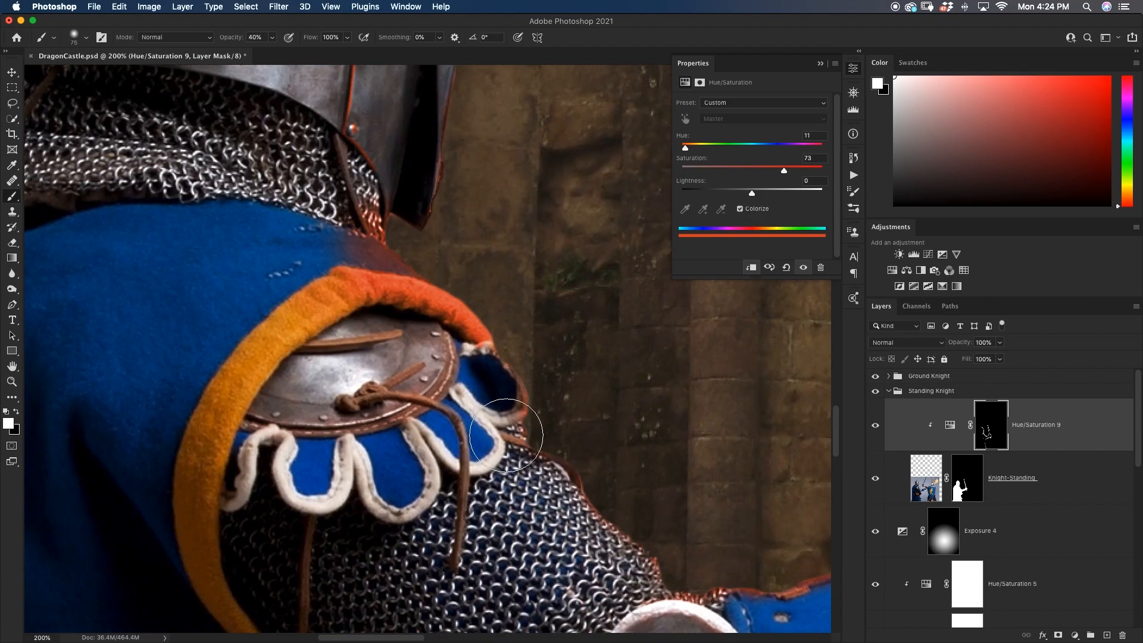
{"action": "left_click_drag", "start_coordinate": [524, 357], "coordinate": [635, 425]}
Step: Paint orange light on the white scalloped shoulder edging with a smaller brush at 100% opacity
{"action": "key", "text": "x"}
{"action": "key", "text": "x"}
{"action": "key", "text": "bracketleft"}
{"action": "key", "text": "bracketleft"}
{"action": "key", "text": "bracketleft"}
{"action": "key", "text": "bracketleft"}
{"action": "key", "text": "bracketleft"}
{"action": "key", "text": "bracketleft"}
{"action": "key", "text": "bracketleft"}
{"action": "key", "text": "bracketleft"}
{"action": "key", "text": "bracketleft"}
{"action": "key", "text": "bracketleft"}
{"action": "key", "text": "0"}
{"action": "left_click_drag", "start_coordinate": [405, 279], "coordinate": [440, 347]}
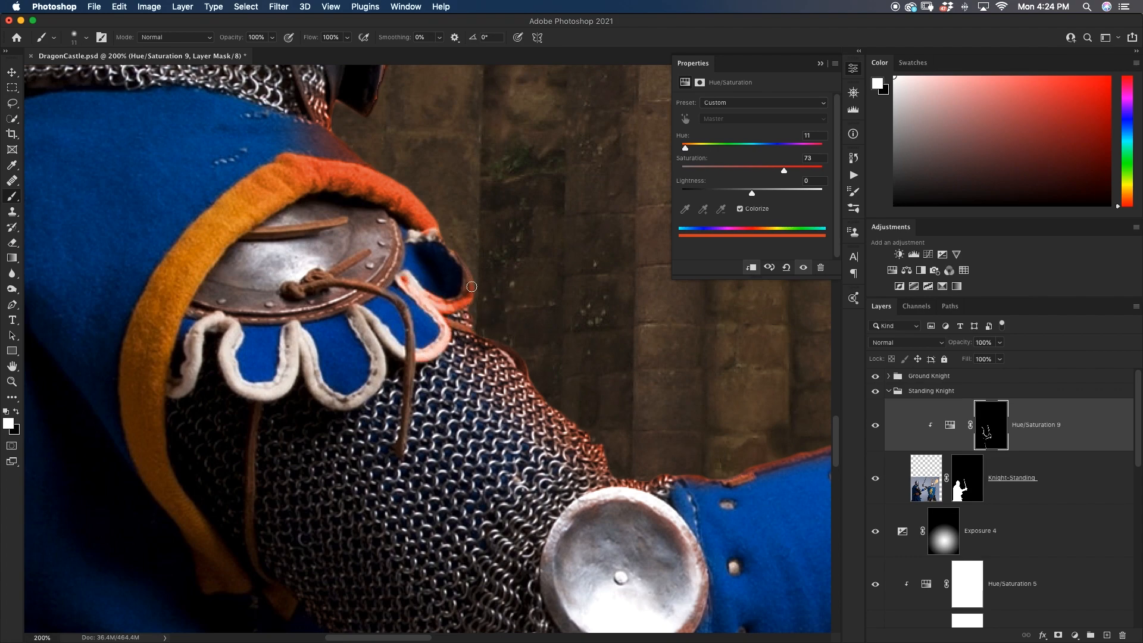
Step: Finish the orange light on the white scalloped shoulder edging and soften it with a larger black brush at 40% opacity
{"action": "mouse_move", "coordinate": [357, 310]}
{"action": "left_mouse_down"}
{"action": "mouse_move", "coordinate": [366, 405]}
{"action": "mouse_move", "coordinate": [292, 331]}
{"action": "left_mouse_up"}
{"action": "key", "text": "bracketright"}
{"action": "key", "text": "bracketright"}
{"action": "key", "text": "bracketright"}
{"action": "key", "text": "bracketright"}
{"action": "key", "text": "bracketright"}
{"action": "key", "text": "bracketright"}
{"action": "key", "text": "bracketright"}
{"action": "key", "text": "bracketright"}
{"action": "key", "text": "bracketright"}
{"action": "key", "text": "bracketright"}
{"action": "key", "text": "x"}
{"action": "key", "text": "4"}
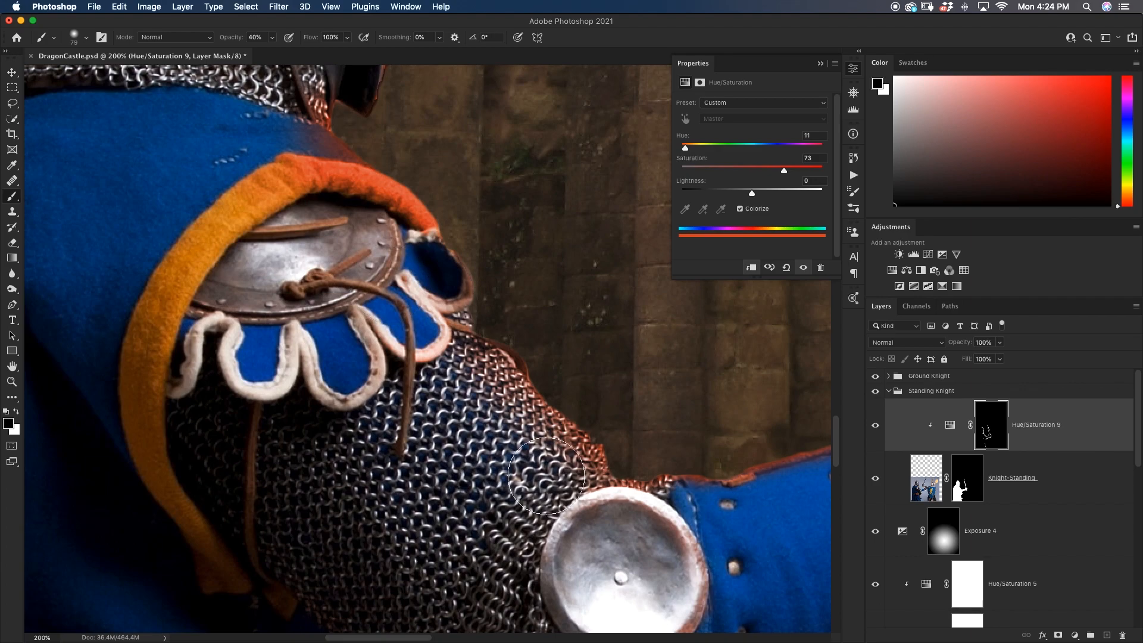
Step: Adjust the underlying-layer Blend If range of Hue/Saturation 9 so the orange light blends with the tones beneath
{"action": "scroll", "coordinate": [484, 289], "scroll_direction": "up", "scroll_amount": 5}
{"action": "double_click", "coordinate": [1113, 438]}
{"action": "left_click_drag", "start_coordinate": [808, 475], "coordinate": [910, 474]}
{"action": "left_click", "coordinate": [1058, 260]}
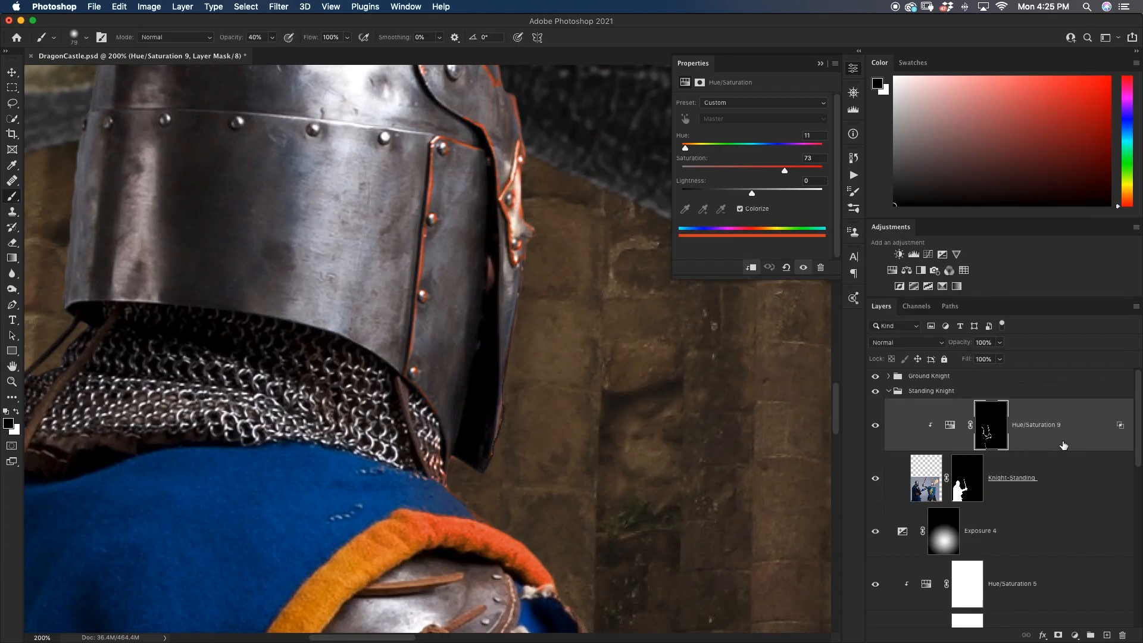
Step: Duplicate the Hue/Saturation 9 adjustment, clip the copy to the standing knight and fill its mask with black
{"action": "key", "text": "super+j"}
{"action": "left_click", "coordinate": [751, 267]}
{"action": "key", "text": "alt+BackSpace"}
Step: Paint soft orange light on the helmet's riveted side plate and the neck chainmail with a white brush at 30% opacity
{"action": "key", "text": "x"}
{"action": "key", "text": "3"}
{"action": "mouse_move", "coordinate": [423, 166]}
{"action": "left_mouse_down"}
{"action": "mouse_move", "coordinate": [438, 271]}
{"action": "mouse_move", "coordinate": [446, 167]}
{"action": "mouse_move", "coordinate": [419, 339]}
{"action": "left_mouse_up"}
{"action": "key", "text": "bracketleft"}
{"action": "key", "text": "bracketleft"}
{"action": "key", "text": "bracketleft"}
{"action": "key", "text": "bracketleft"}
{"action": "scroll", "coordinate": [500, 274], "scroll_direction": "up", "scroll_amount": 3}
{"action": "scroll", "coordinate": [480, 294], "scroll_direction": "down", "scroll_amount": 6}
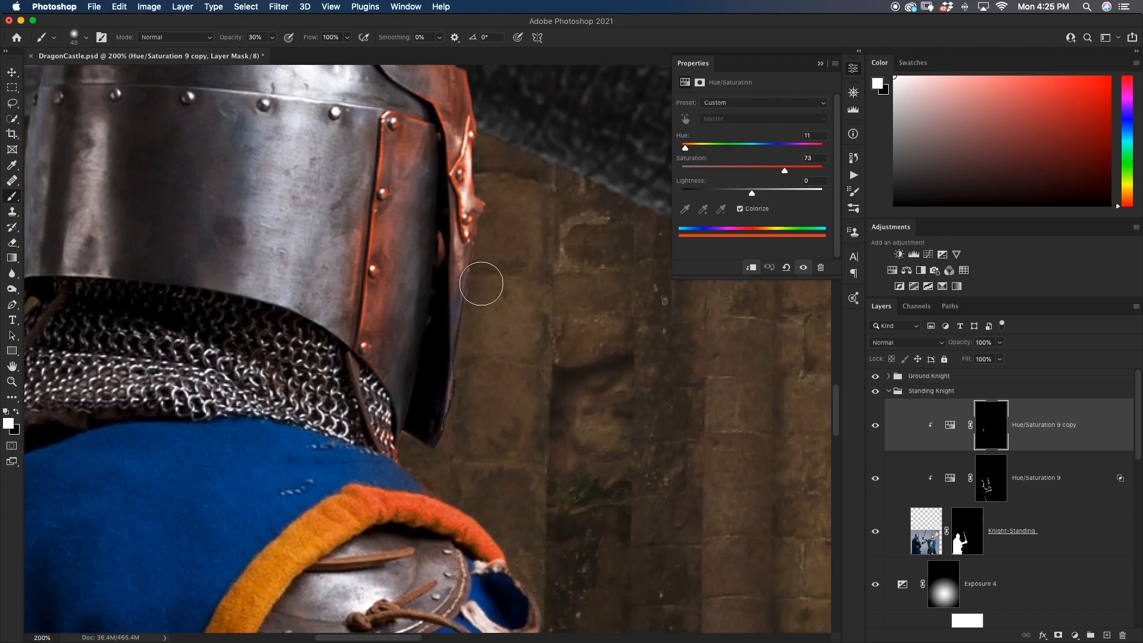
{"action": "left_click_drag", "start_coordinate": [389, 449], "coordinate": [369, 412]}
Step: Spread the soft orange light over the rest of the standing knight with a larger brush at 30% opacity
{"action": "key", "text": "super+minus"}
{"action": "key", "text": "super+minus"}
{"action": "left_click_drag", "start_coordinate": [512, 376], "coordinate": [598, 381]}
{"action": "scroll", "coordinate": [485, 333], "scroll_direction": "down", "scroll_amount": 10}
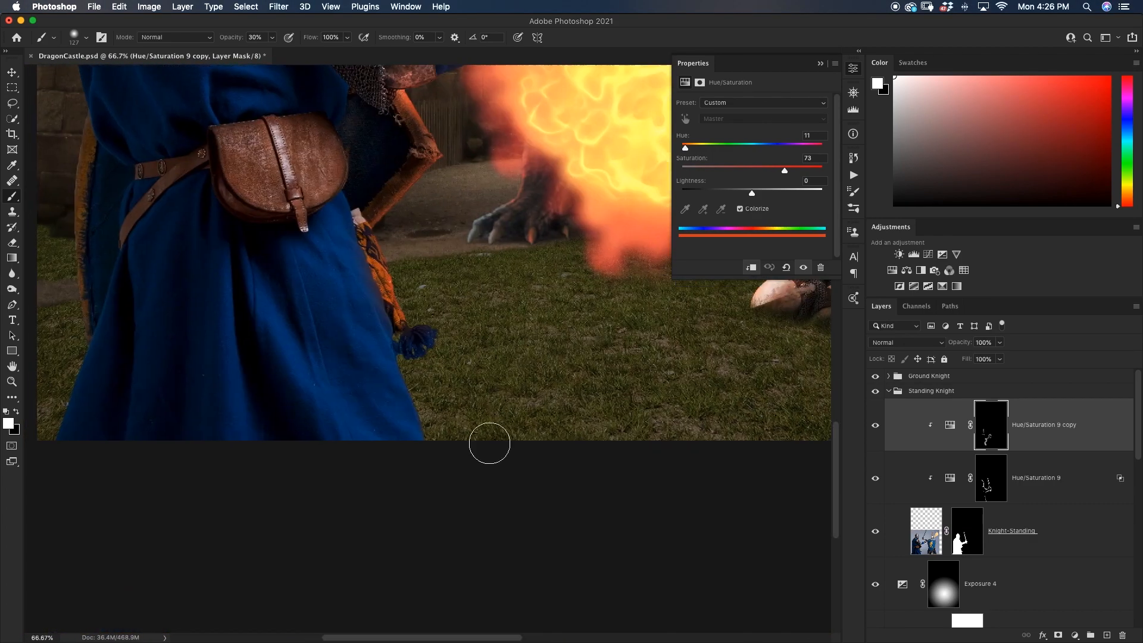
{"action": "scroll", "coordinate": [480, 387], "scroll_direction": "up", "scroll_amount": 10}
{"action": "scroll", "coordinate": [479, 387], "scroll_direction": "left", "scroll_amount": 4}
Step: Set the clipped Exposure adjustment on the standing knight to +2.69 and paint fire highlights with the brush at 50% opacity
{"action": "key", "text": "x"}
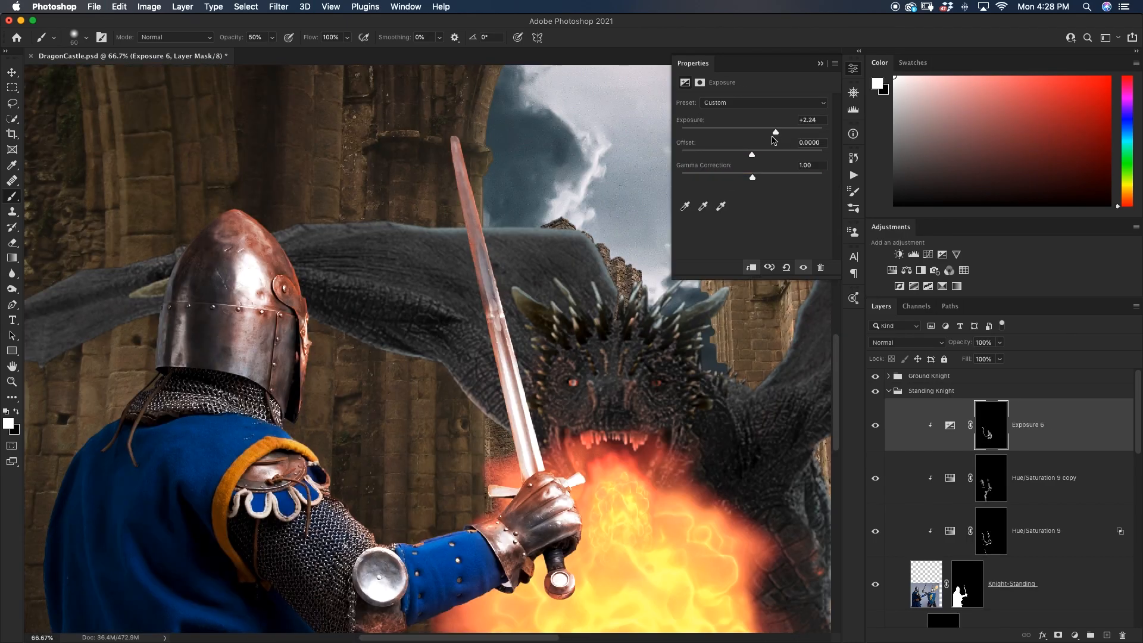
{"action": "left_click_drag", "start_coordinate": [773, 141], "coordinate": [777, 141]}
{"action": "left_click_drag", "start_coordinate": [276, 318], "coordinate": [276, 338]}
{"action": "key", "text": "super+z"}
{"action": "key", "text": "x"}
{"action": "scroll", "coordinate": [377, 445], "scroll_direction": "down", "scroll_amount": 4}
{"action": "key", "text": "x"}
{"action": "mouse_move", "coordinate": [278, 501]}
{"action": "left_mouse_down"}
{"action": "mouse_move", "coordinate": [299, 530]}
{"action": "mouse_move", "coordinate": [433, 505]}
{"action": "left_mouse_up"}
{"action": "key", "text": "super+z"}
{"action": "left_click_drag", "start_coordinate": [582, 483], "coordinate": [725, 167]}
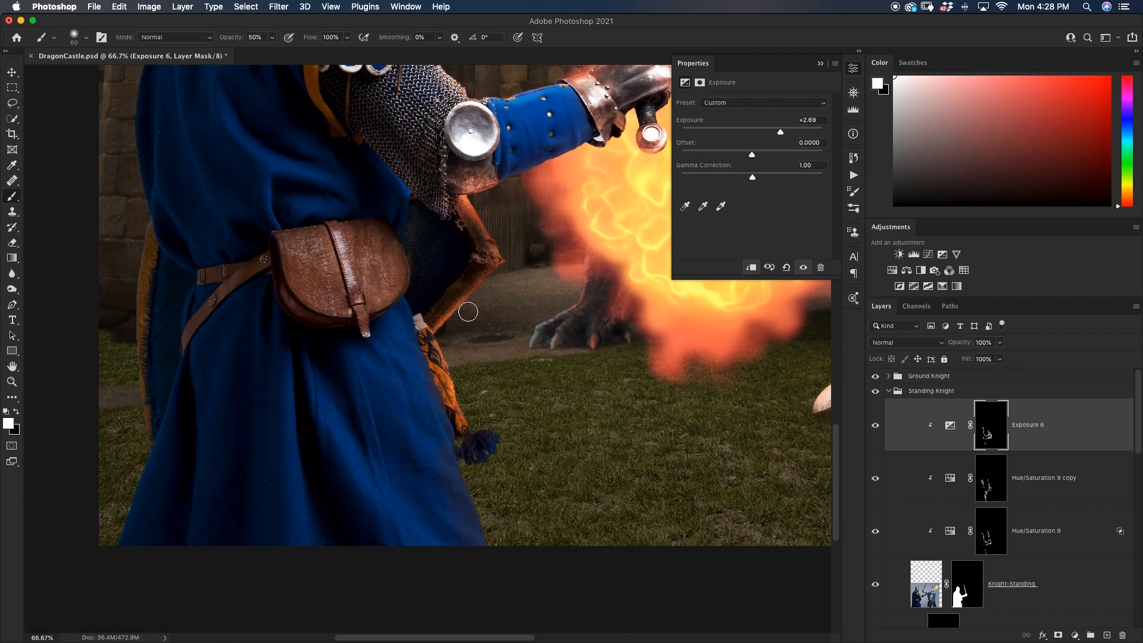
Step: Add another clipped Exposure adjustment above the highlight layer, set its exposure to -2.97 and invert its mask
{"action": "left_click", "coordinate": [942, 255]}
{"action": "left_click", "coordinate": [751, 268]}
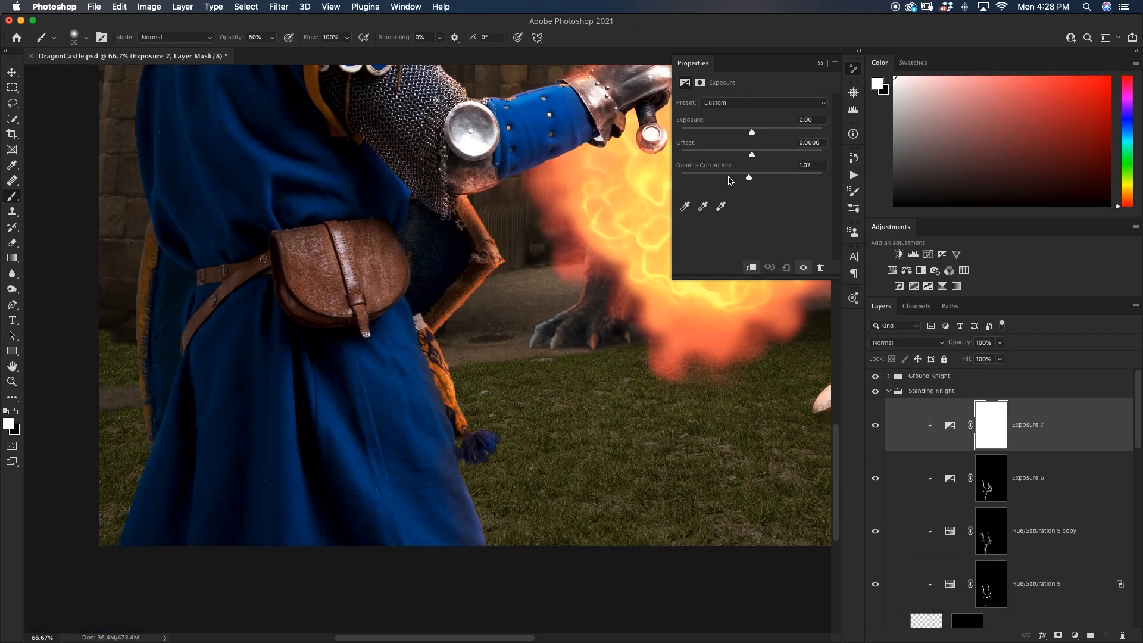
{"action": "left_click_drag", "start_coordinate": [752, 133], "coordinate": [720, 133]}
{"action": "key", "text": "super+i"}
Step: Paint shadow onto the standing knight's robe on the side facing away from the fire with a large white brush
{"action": "key", "text": "super+minus"}
{"action": "key", "text": "super+minus"}
{"action": "left_click_drag", "start_coordinate": [417, 286], "coordinate": [359, 425]}
{"action": "left_click", "coordinate": [238, 538]}
{"action": "key", "text": "x"}
{"action": "key", "text": "x"}
{"action": "key", "text": "0"}
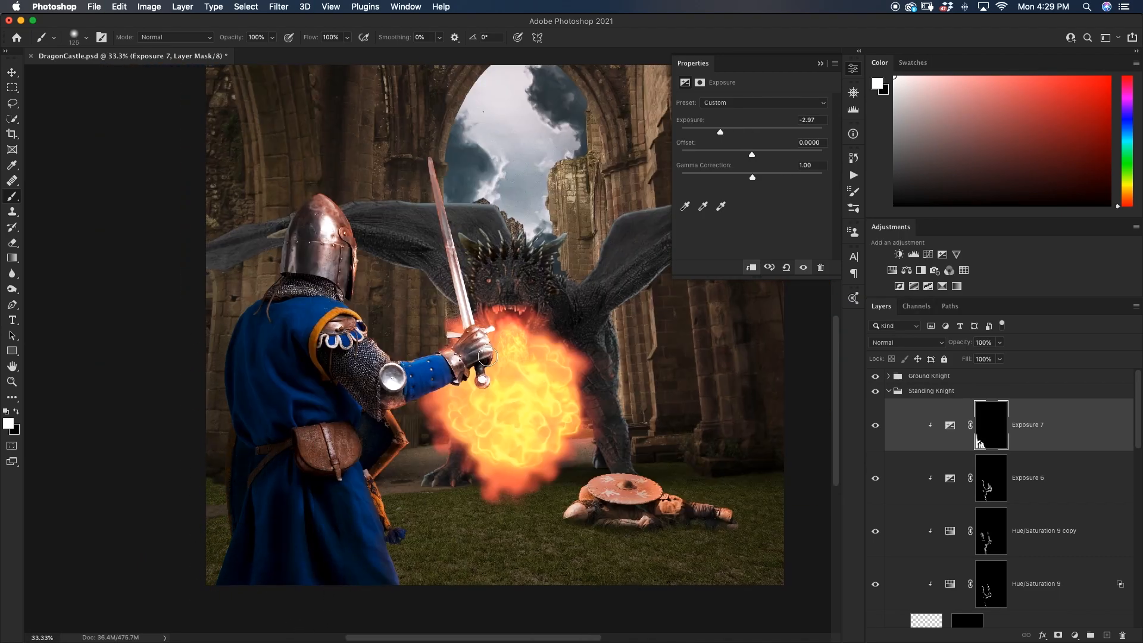
Step: Refine the painted shadows on the standing knight with a smaller brush at 40% opacity
{"action": "key", "text": "super+equal"}
{"action": "key", "text": "bracketleft"}
{"action": "key", "text": "bracketleft"}
{"action": "key", "text": "bracketleft"}
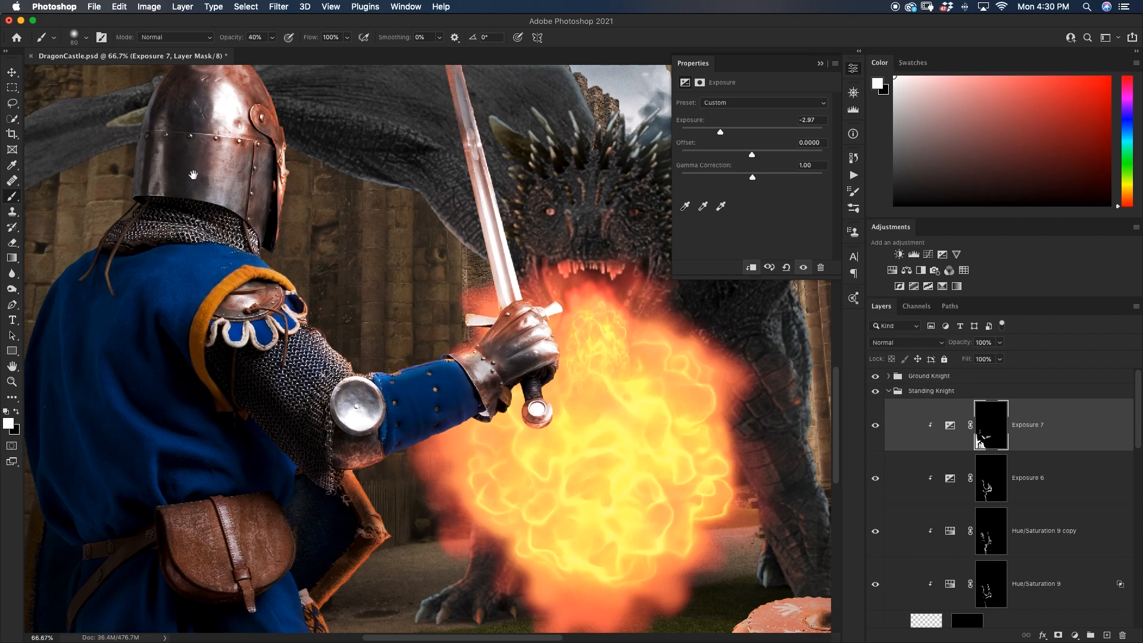
{"action": "scroll", "coordinate": [238, 280], "scroll_direction": "left", "scroll_amount": 5}
{"action": "key", "text": "0"}
{"action": "scroll", "coordinate": [268, 276], "scroll_direction": "down", "scroll_amount": 2}
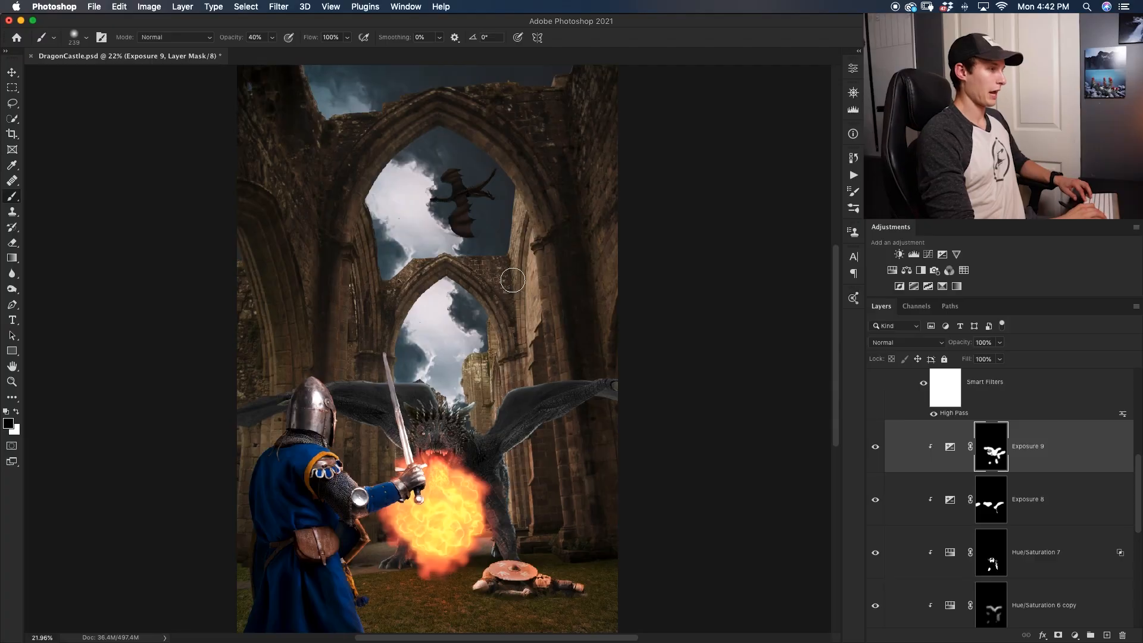
Step: Collapse the Dragon and Flying Dragon layer groups while viewing the whole composite
{"action": "key", "text": "super+minus"}
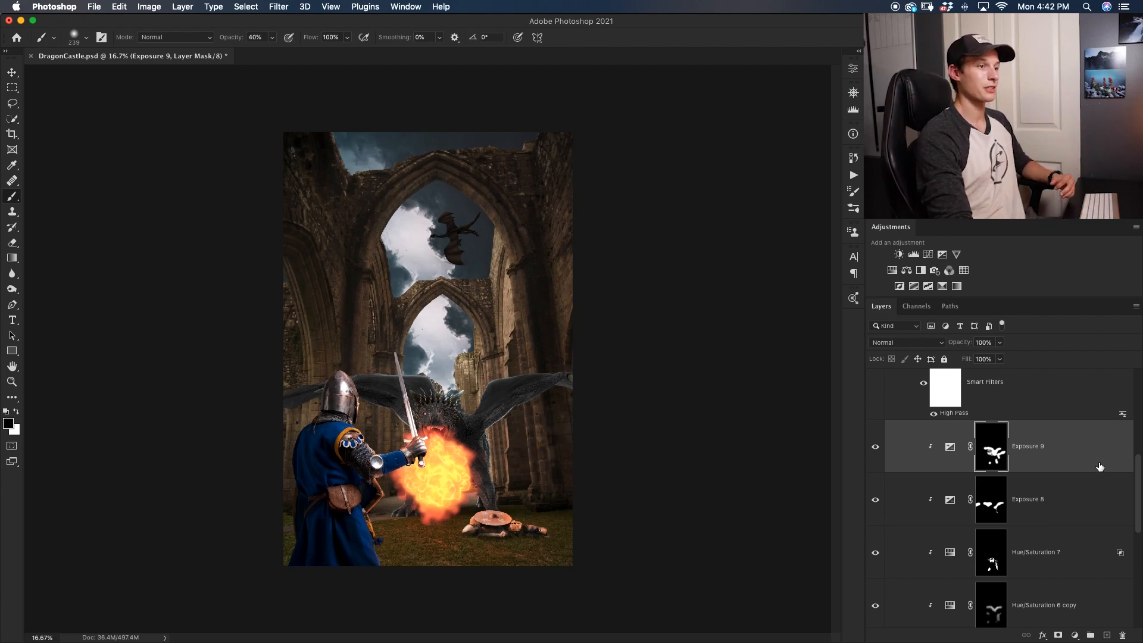
{"action": "left_click_drag", "start_coordinate": [1140, 503], "coordinate": [1131, 461]}
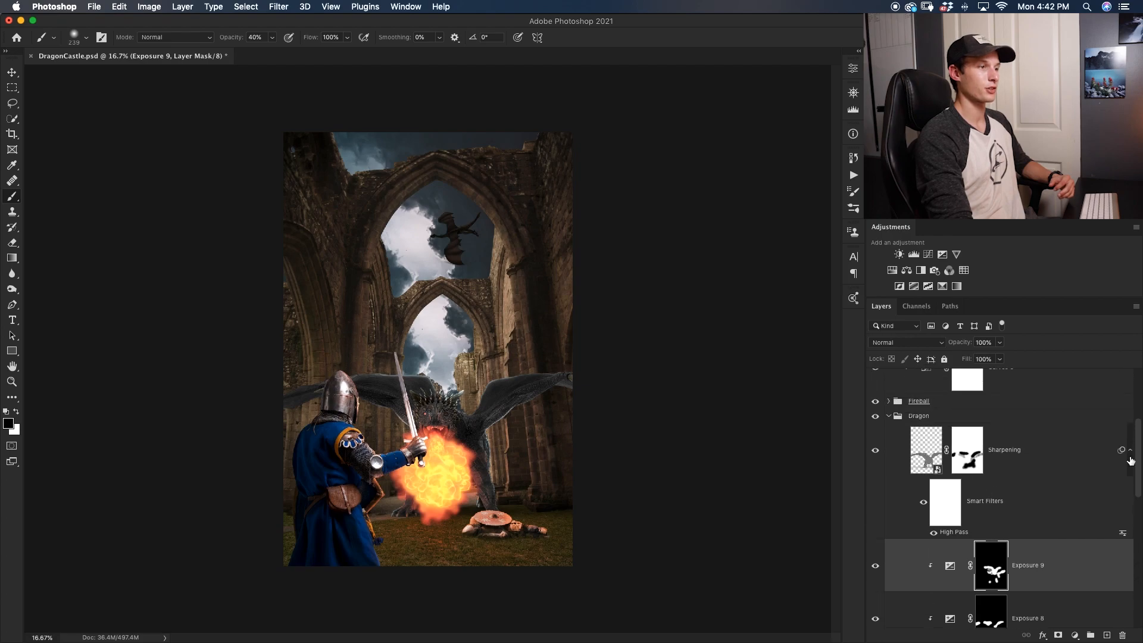
{"action": "left_click", "coordinate": [892, 420]}
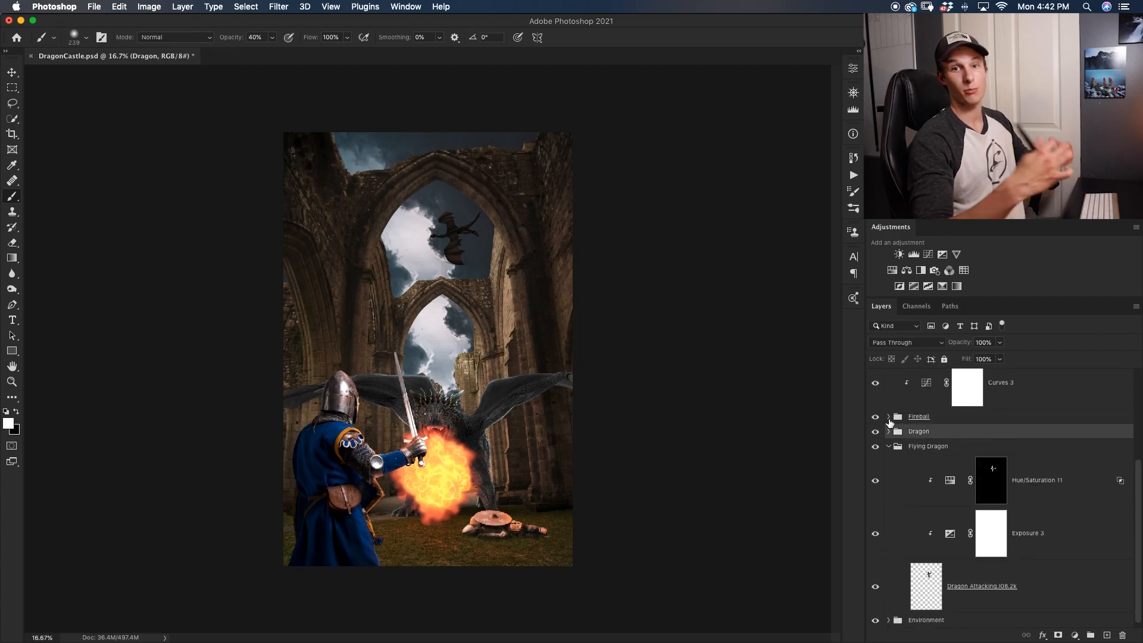
{"action": "left_click", "coordinate": [893, 450]}
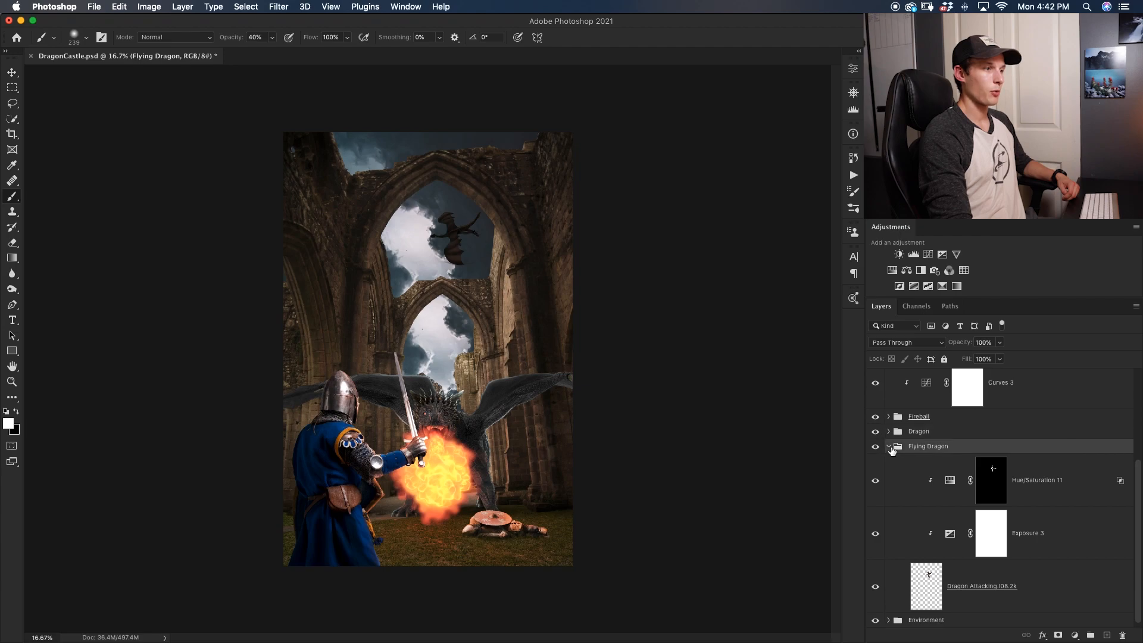
{"action": "left_click", "coordinate": [890, 446]}
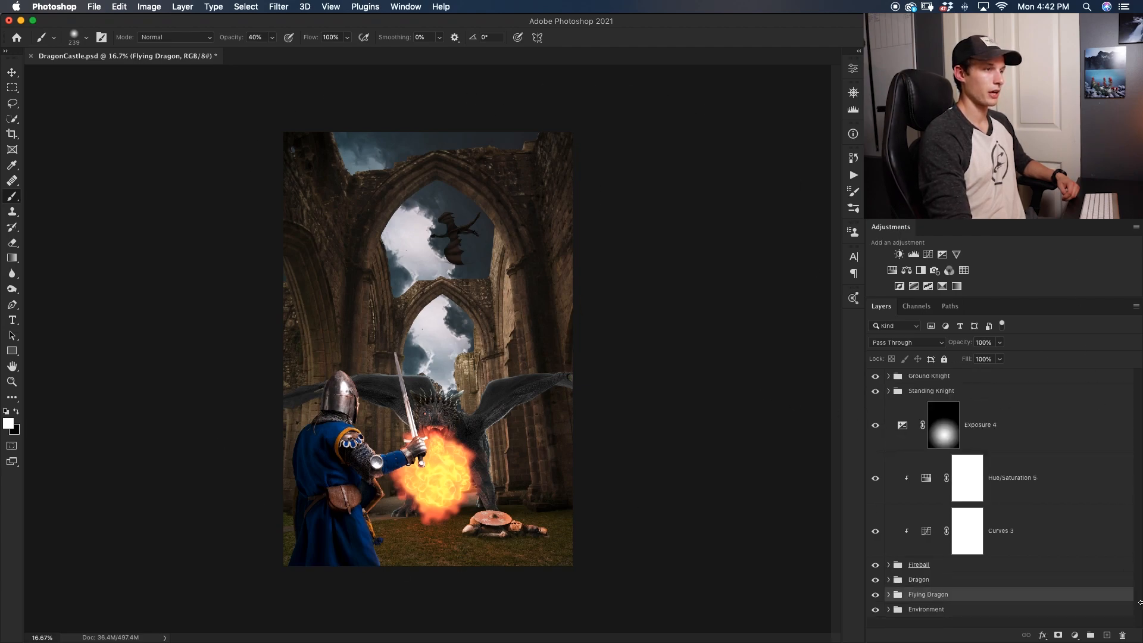
Step: Add a Brightness/Contrast adjustment above the Ground Knight group and set its brightness to -53
{"action": "left_click", "coordinate": [974, 379]}
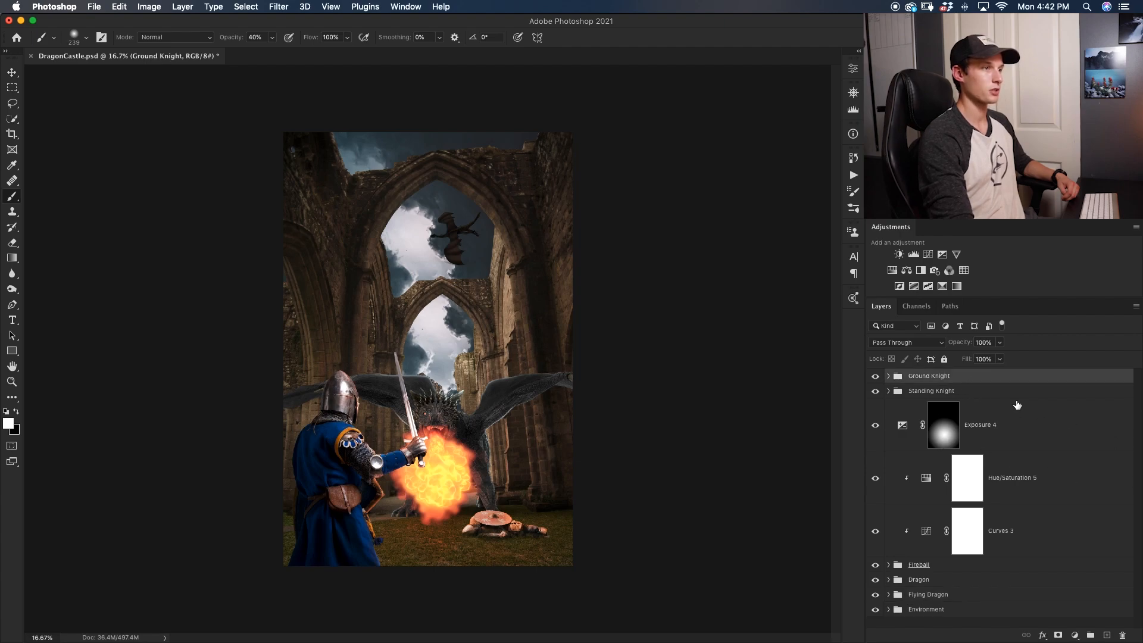
{"action": "left_click", "coordinate": [899, 255]}
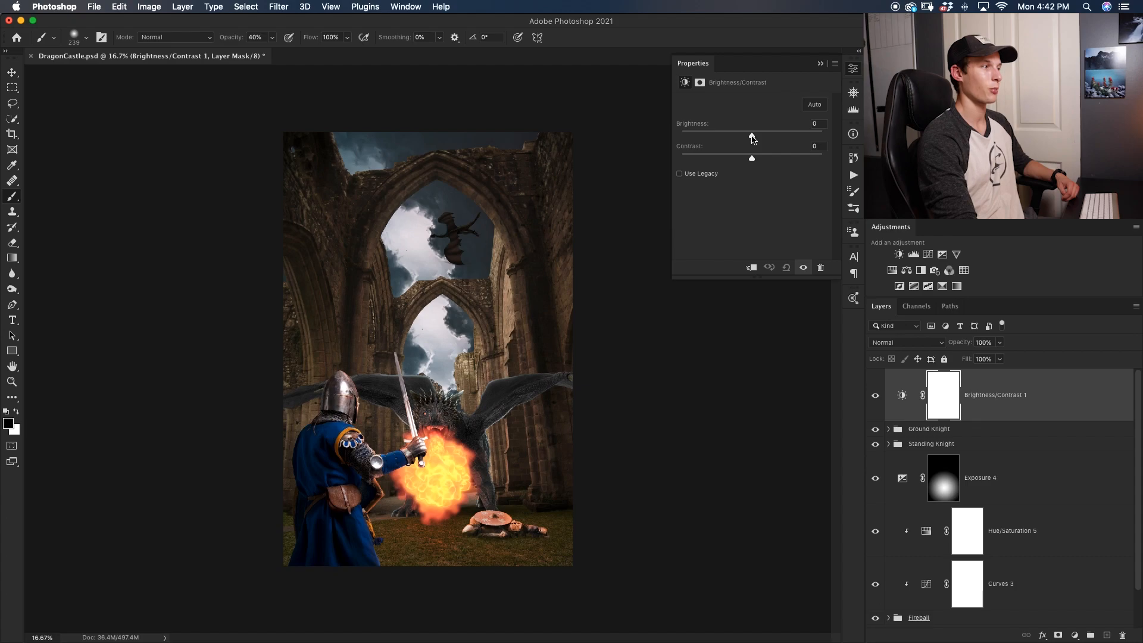
{"action": "left_click_drag", "start_coordinate": [752, 136], "coordinate": [727, 136]}
Step: Draw black-to-transparent radial gradients on the Brightness/Contrast mask to clear the darkening from the middle of the scene
{"action": "key", "text": "g"}
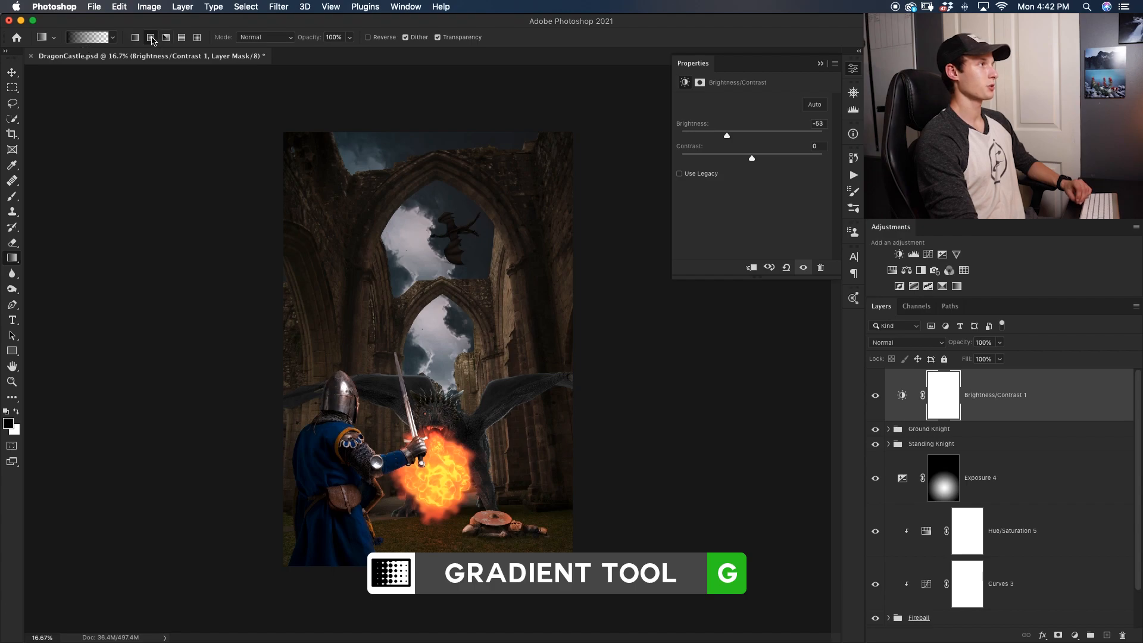
{"action": "key", "text": "x"}
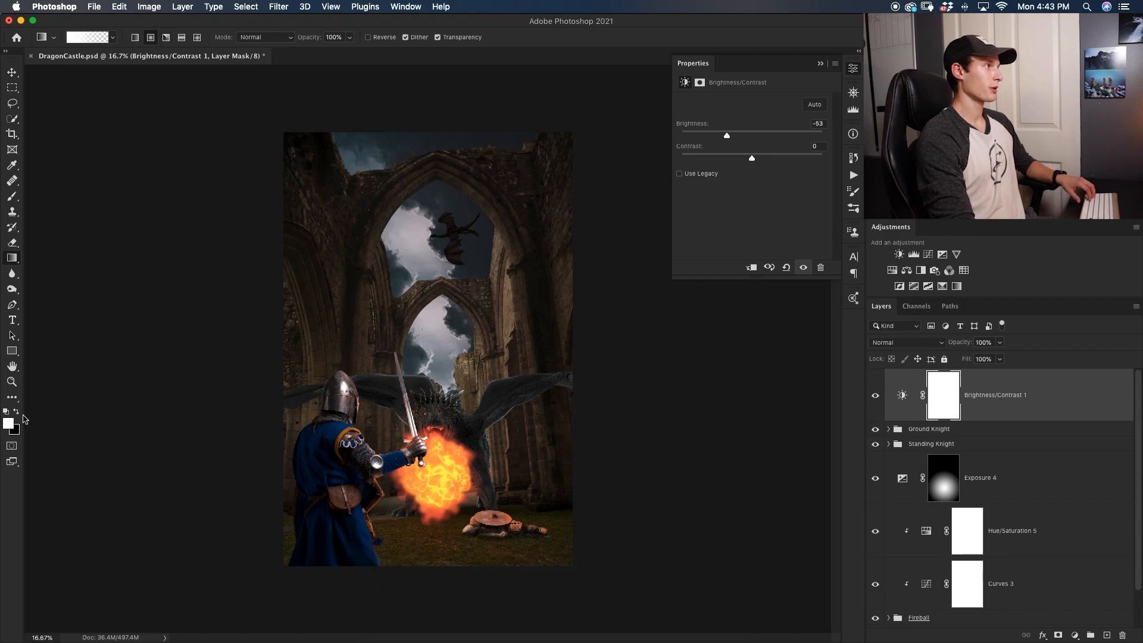
{"action": "key", "text": "x"}
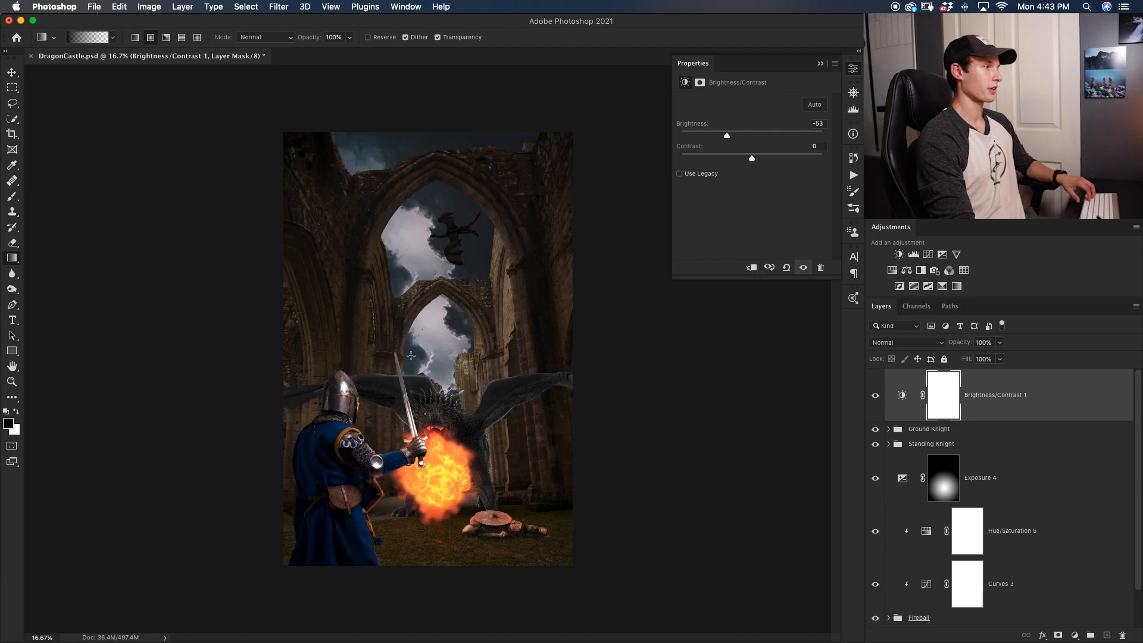
{"action": "left_click_drag", "start_coordinate": [437, 377], "coordinate": [540, 538]}
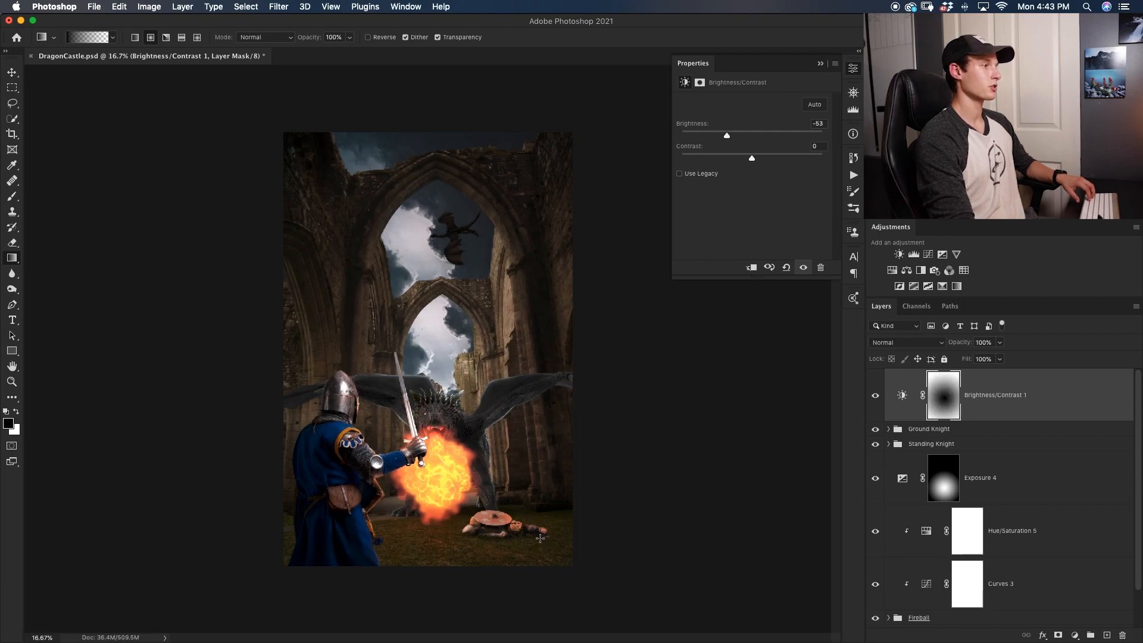
{"action": "left_click_drag", "start_coordinate": [427, 418], "coordinate": [524, 567]}
{"action": "left_click_drag", "start_coordinate": [425, 327], "coordinate": [516, 527]}
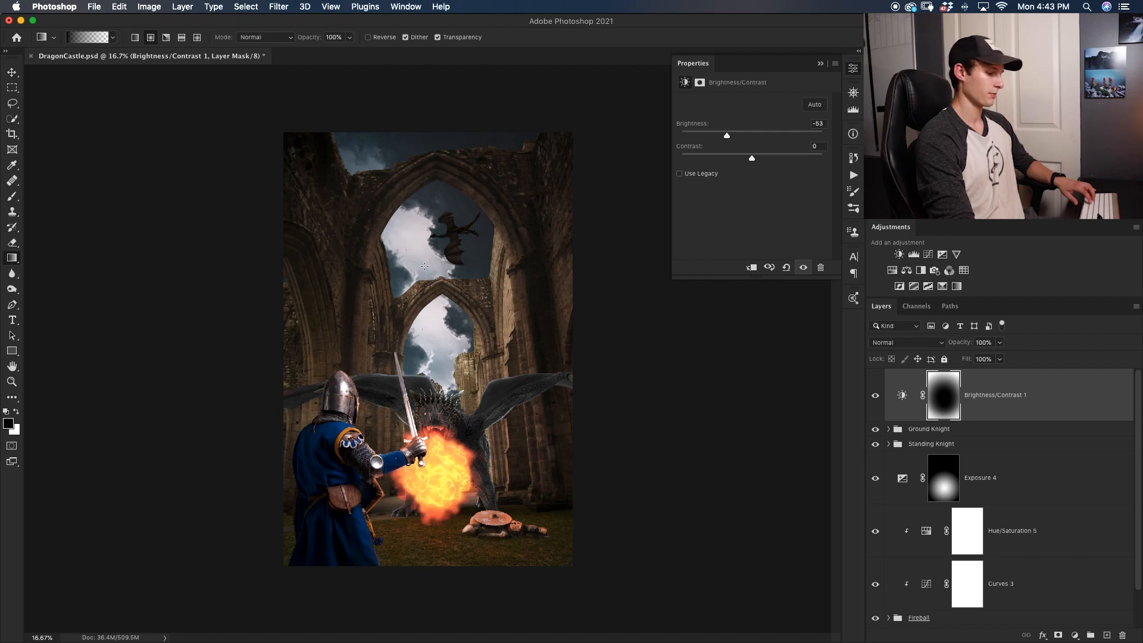
Step: Brush black at 40% opacity over the archway sky on the Brightness/Contrast mask using a 672-pixel brush
{"action": "key", "text": "b"}
{"action": "left_click_drag", "start_coordinate": [436, 302], "coordinate": [453, 302]}
{"action": "mouse_move", "coordinate": [425, 252]}
{"action": "left_mouse_down"}
{"action": "mouse_move", "coordinate": [458, 261]}
{"action": "mouse_move", "coordinate": [440, 238]}
{"action": "mouse_move", "coordinate": [478, 218]}
{"action": "mouse_move", "coordinate": [437, 211]}
{"action": "left_mouse_up"}
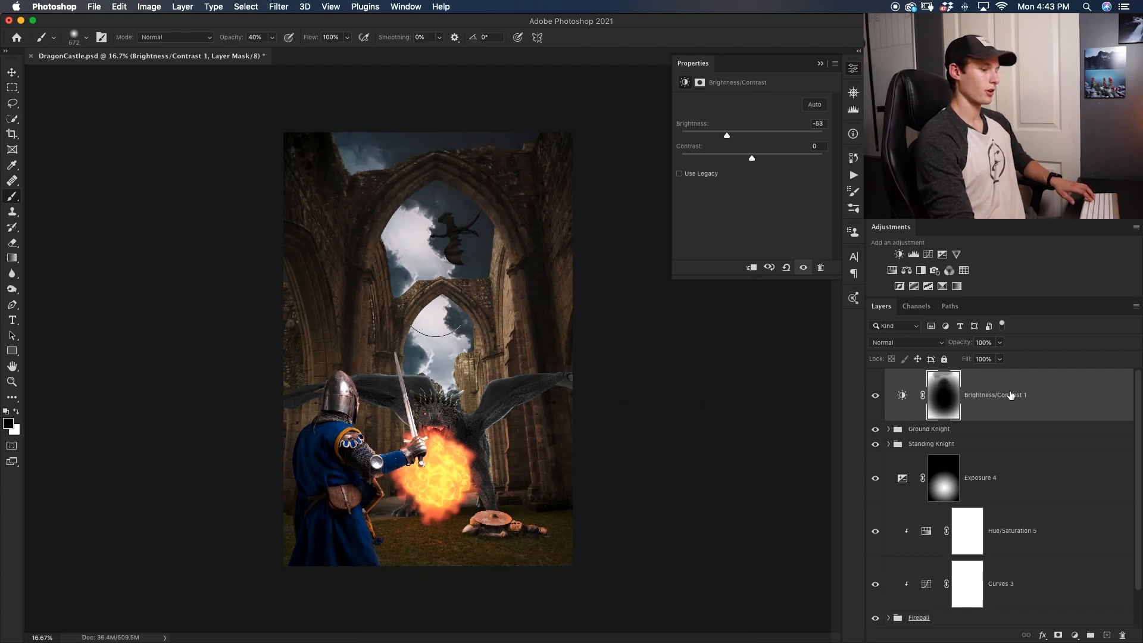
Step: Clear the vignette from the sky, fireball and ground knight with black at 100% opacity, and compare with the adjustment hidden
{"action": "key", "text": "0"}
{"action": "left_click_drag", "start_coordinate": [392, 168], "coordinate": [383, 145]}
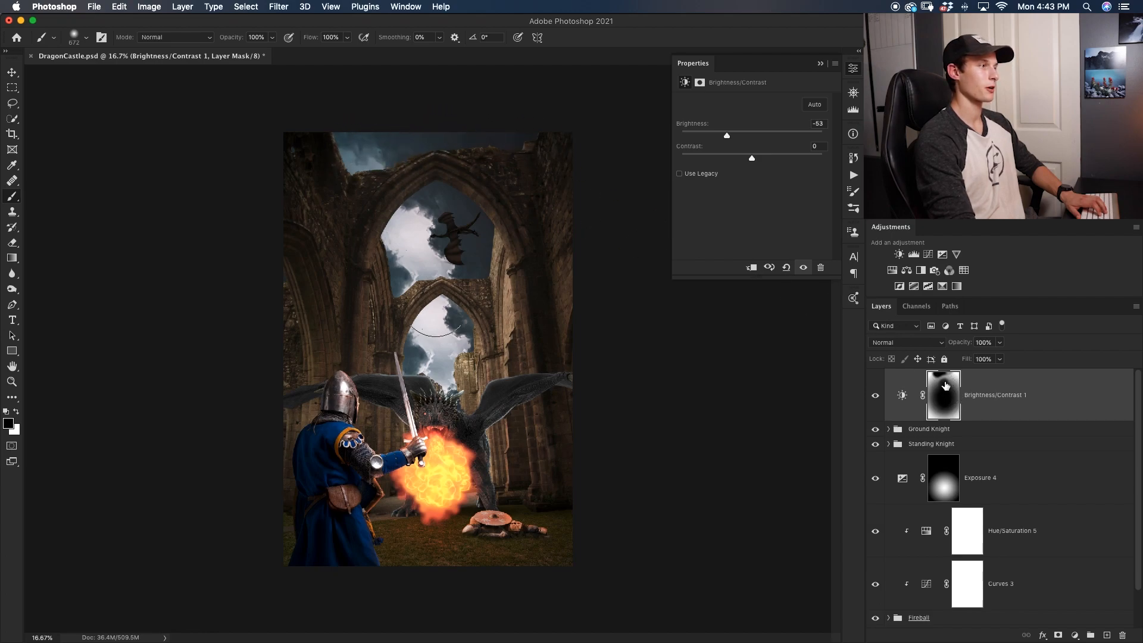
{"action": "left_click_drag", "start_coordinate": [430, 256], "coordinate": [419, 224]}
{"action": "mouse_move", "coordinate": [442, 419]}
{"action": "left_mouse_down"}
{"action": "mouse_move", "coordinate": [499, 431]}
{"action": "mouse_move", "coordinate": [426, 488]}
{"action": "mouse_move", "coordinate": [511, 524]}
{"action": "left_mouse_up"}
{"action": "left_click", "coordinate": [876, 396]}
{"action": "left_click", "coordinate": [876, 397]}
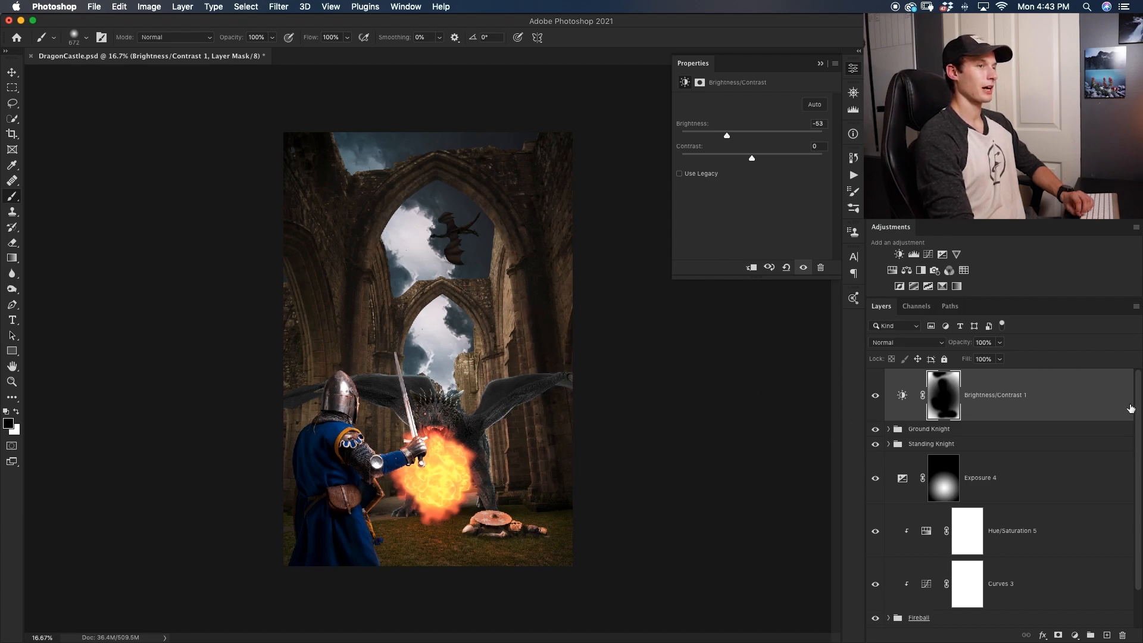
Step: Add an Exposure adjustment above Exposure 9 in the Dragon group, set it to -1.51 and clip it to the dragon
{"action": "left_click_drag", "start_coordinate": [1140, 420], "coordinate": [1139, 454]}
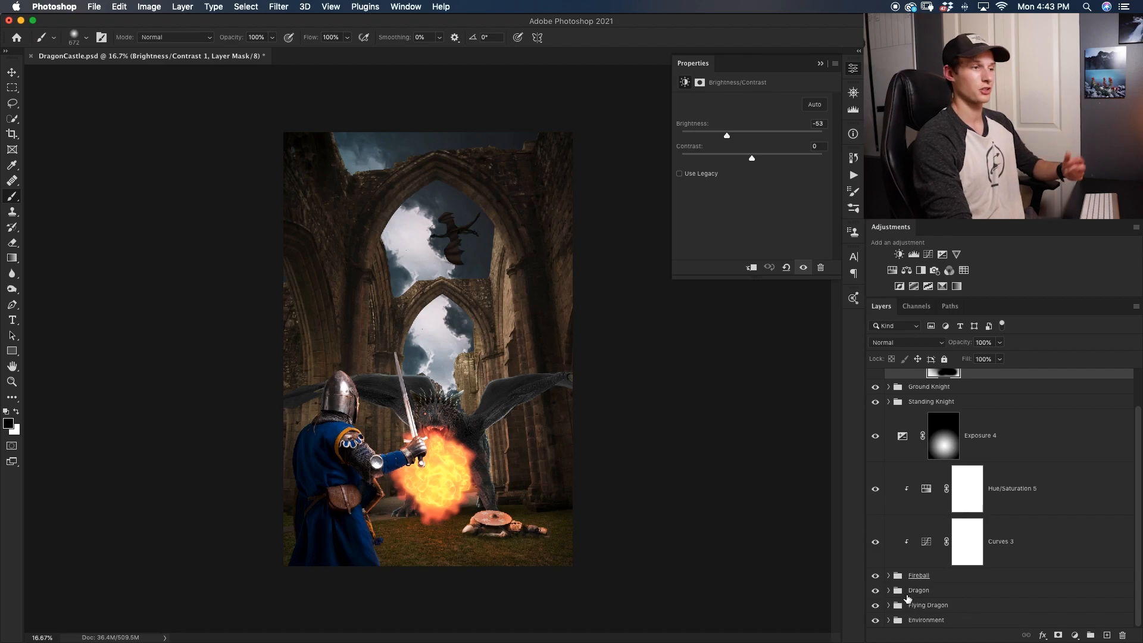
{"action": "left_click", "coordinate": [888, 591]}
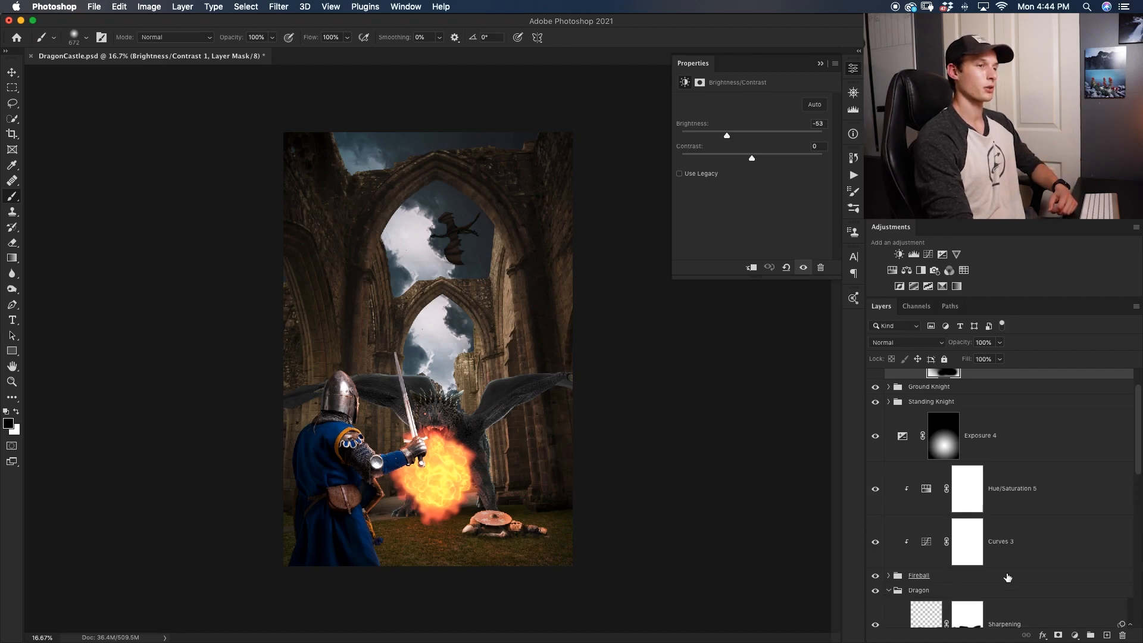
{"action": "left_click_drag", "start_coordinate": [1138, 465], "coordinate": [1140, 529]}
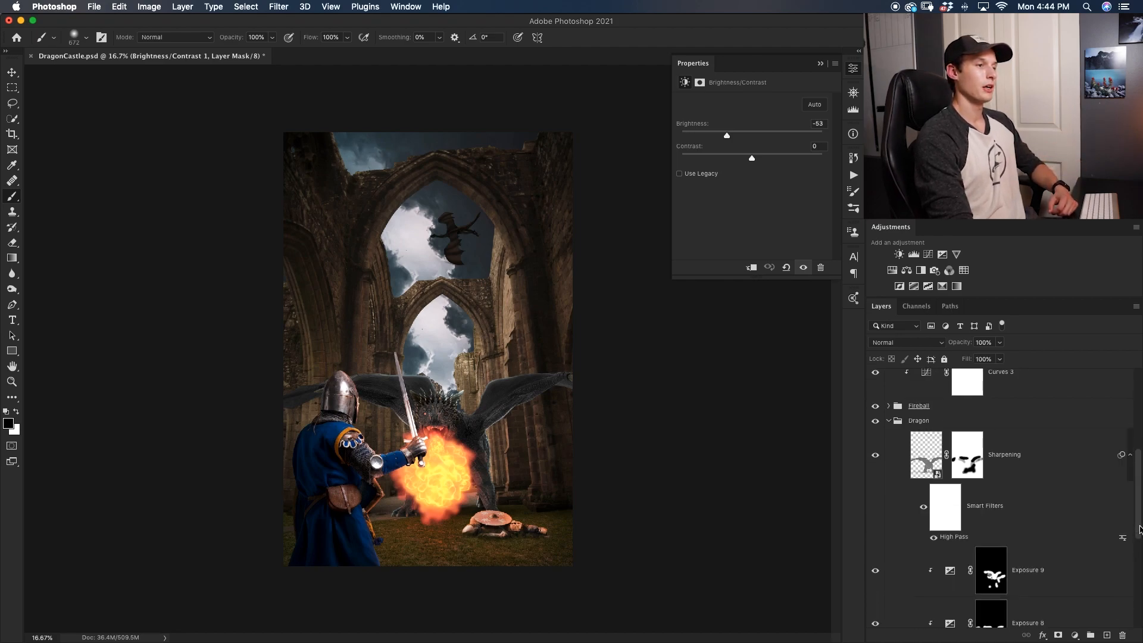
{"action": "left_click", "coordinate": [1051, 582]}
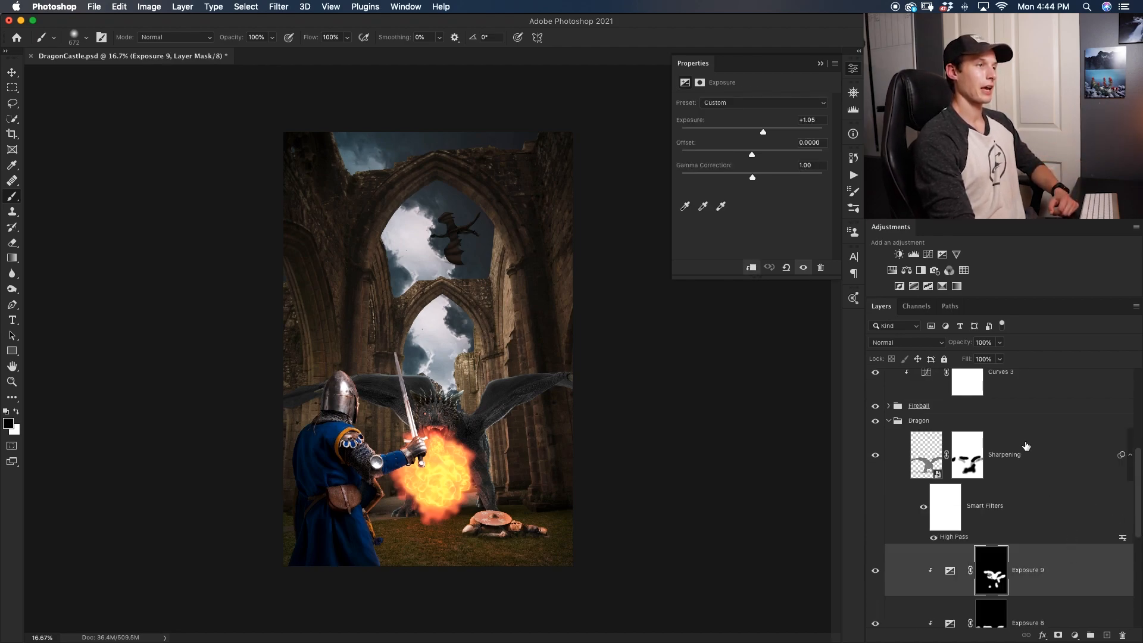
{"action": "left_click", "coordinate": [943, 254]}
{"action": "left_click_drag", "start_coordinate": [751, 132], "coordinate": [736, 133]}
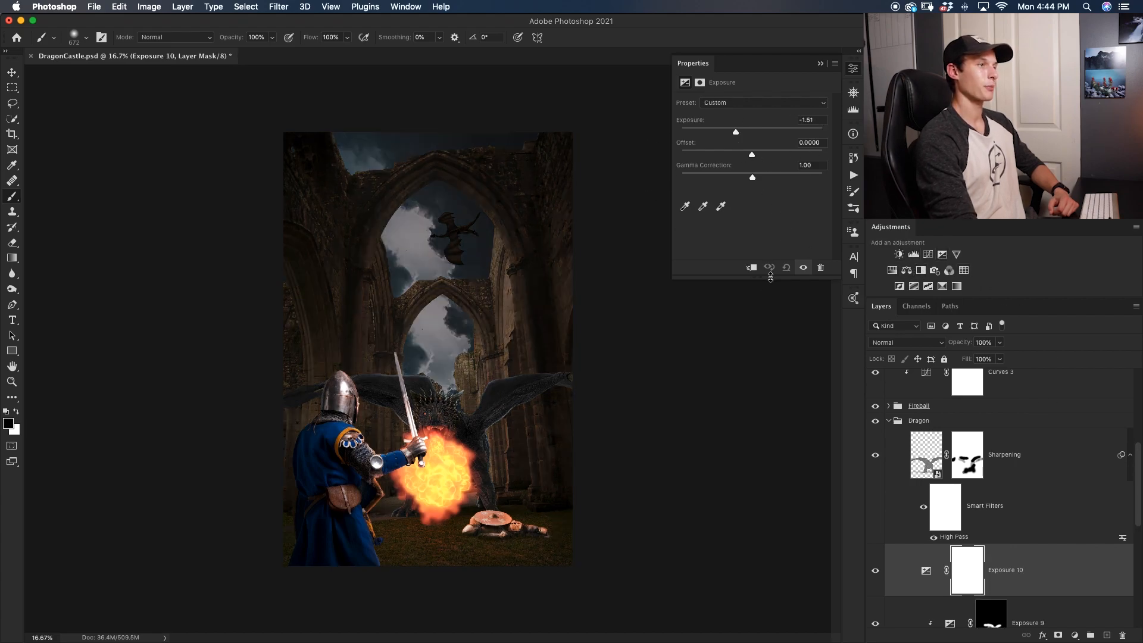
{"action": "left_click", "coordinate": [752, 268]}
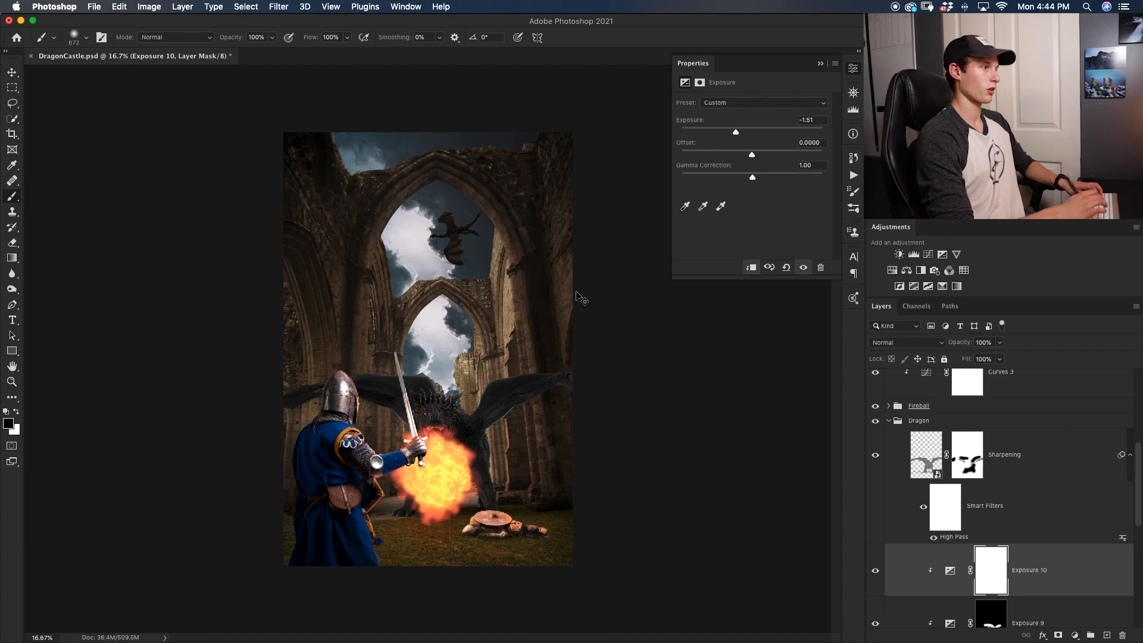
Step: Invert the dragon's new Exposure mask, paint darkening onto both outer wing tips in white and set the exposure to -2.46
{"action": "key", "text": "super+i"}
{"action": "key", "text": "x"}
{"action": "left_click_drag", "start_coordinate": [286, 400], "coordinate": [277, 412]}
{"action": "left_click_drag", "start_coordinate": [580, 379], "coordinate": [574, 385]}
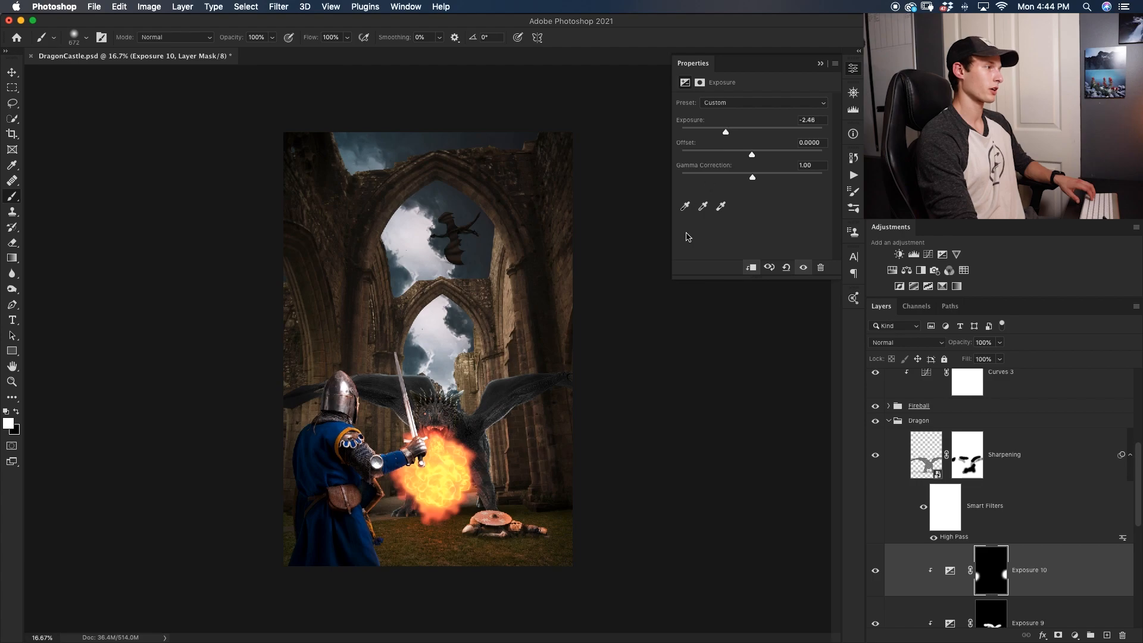
Step: Blend the darkening along the dragon's wings towards its body with the brush at 30% opacity
{"action": "key", "text": "3"}
{"action": "left_click_drag", "start_coordinate": [308, 386], "coordinate": [355, 382]}
{"action": "mouse_move", "coordinate": [534, 393]}
{"action": "left_mouse_down"}
{"action": "mouse_move", "coordinate": [500, 395]}
{"action": "mouse_move", "coordinate": [510, 434]}
{"action": "left_mouse_up"}
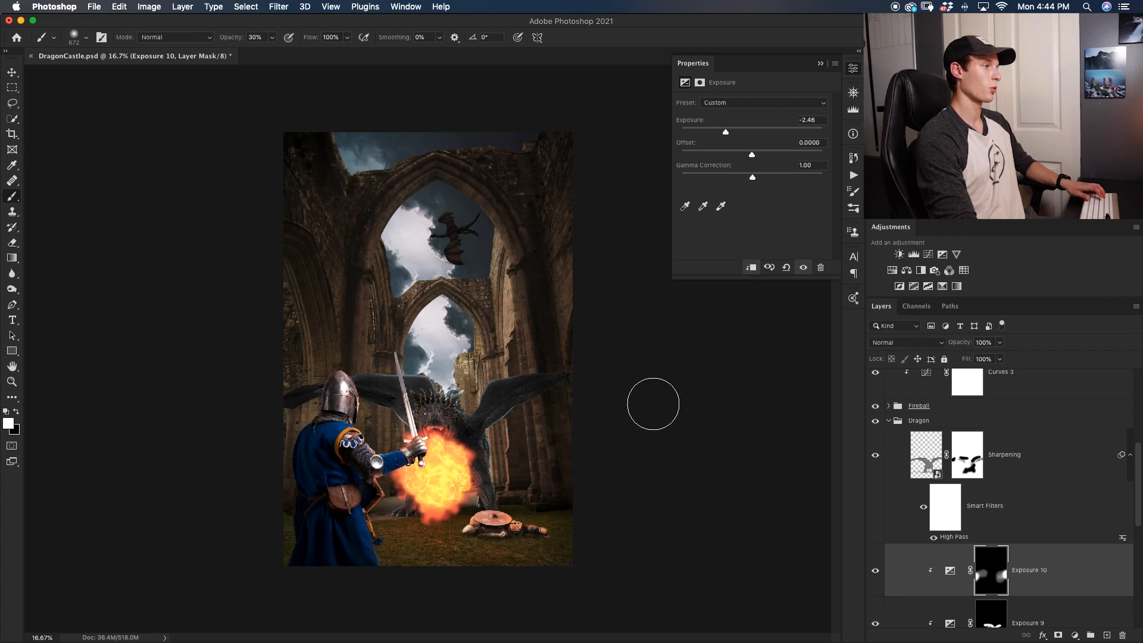
Step: Add an Exposure adjustment above Exposure 5 in the Ground Knight group, set it to -1.40 and invert its mask
{"action": "left_click", "coordinate": [888, 420]}
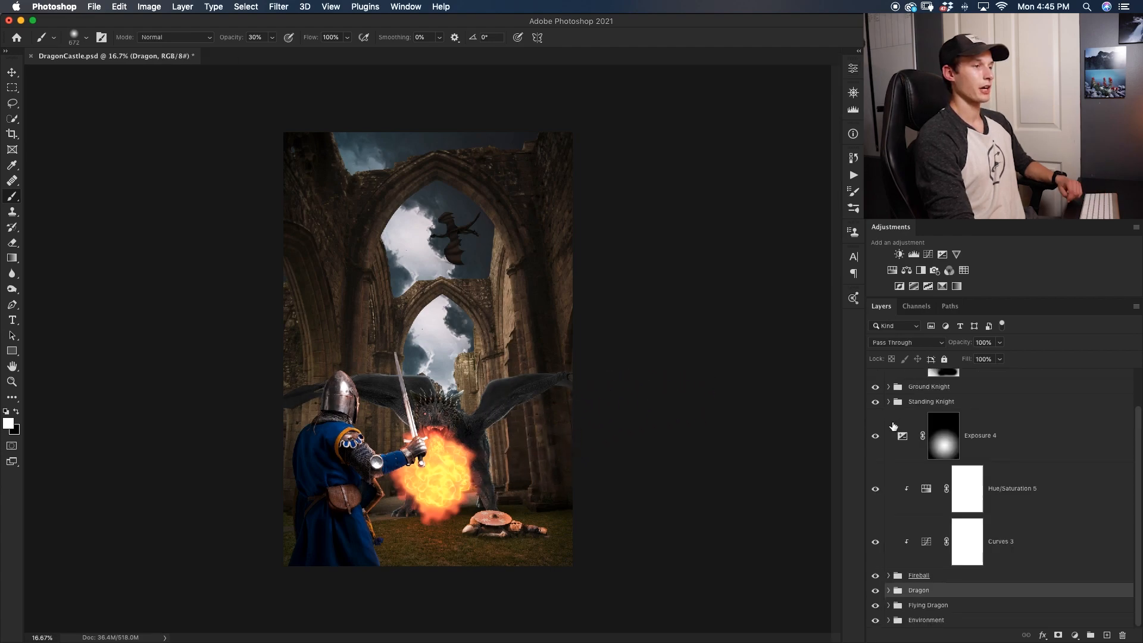
{"action": "left_click", "coordinate": [888, 387]}
{"action": "left_click", "coordinate": [1046, 433]}
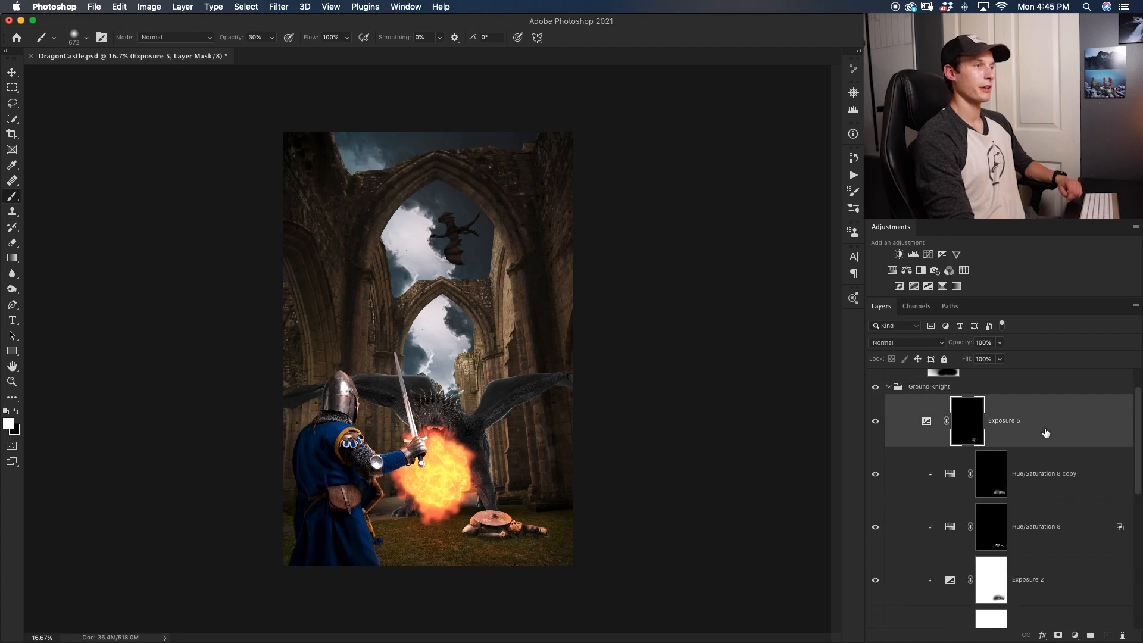
{"action": "left_click", "coordinate": [944, 255]}
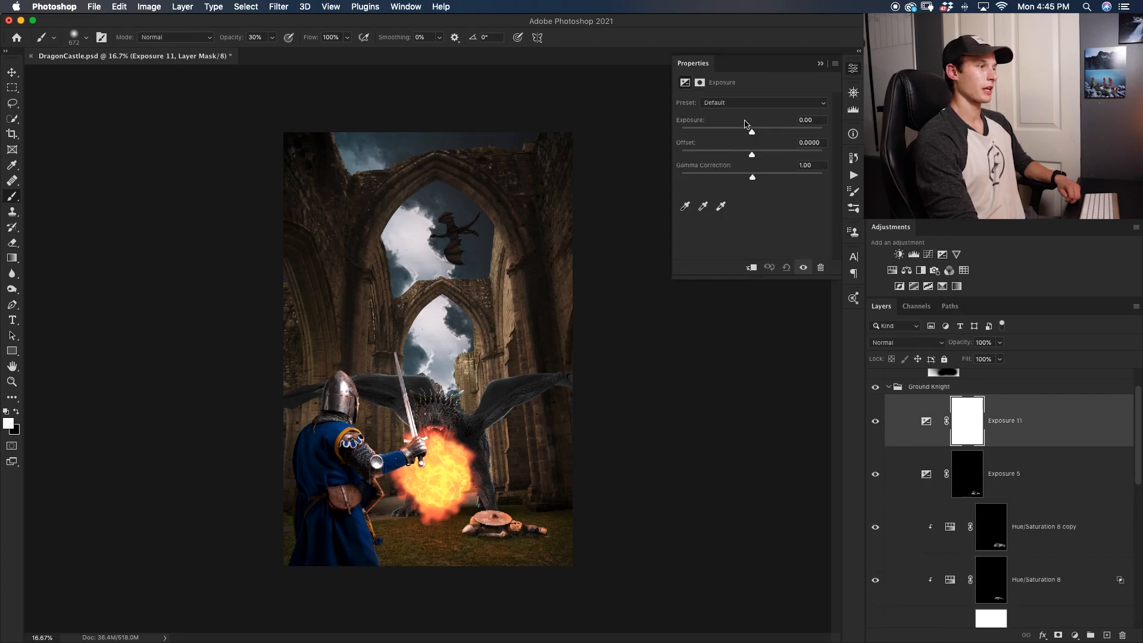
{"action": "left_click_drag", "start_coordinate": [748, 134], "coordinate": [737, 132]}
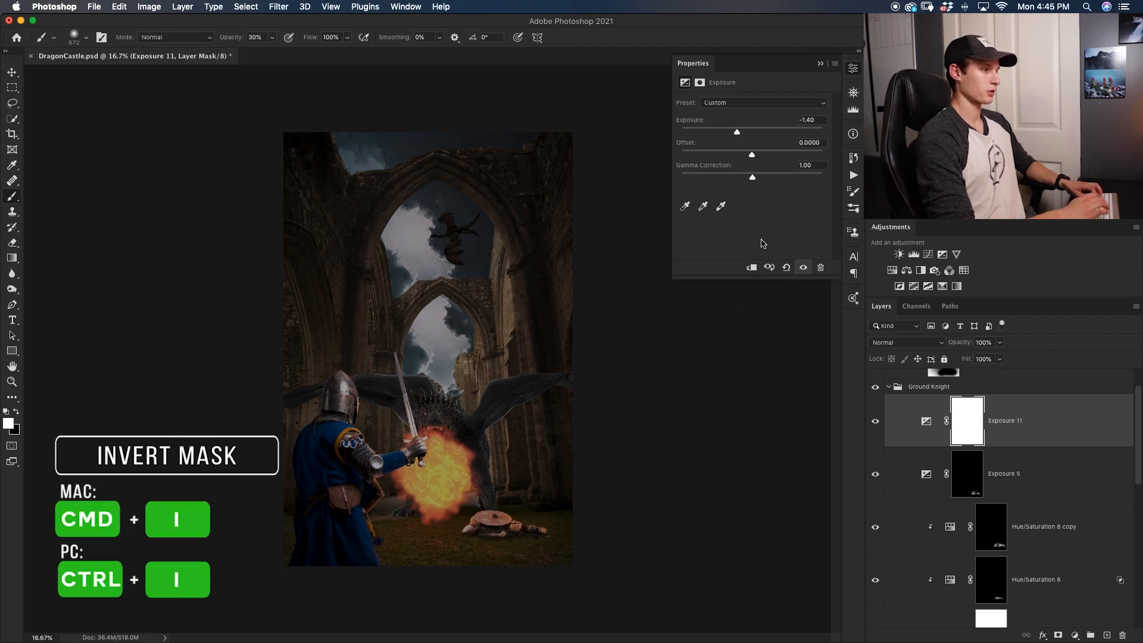
{"action": "key", "text": "super+i"}
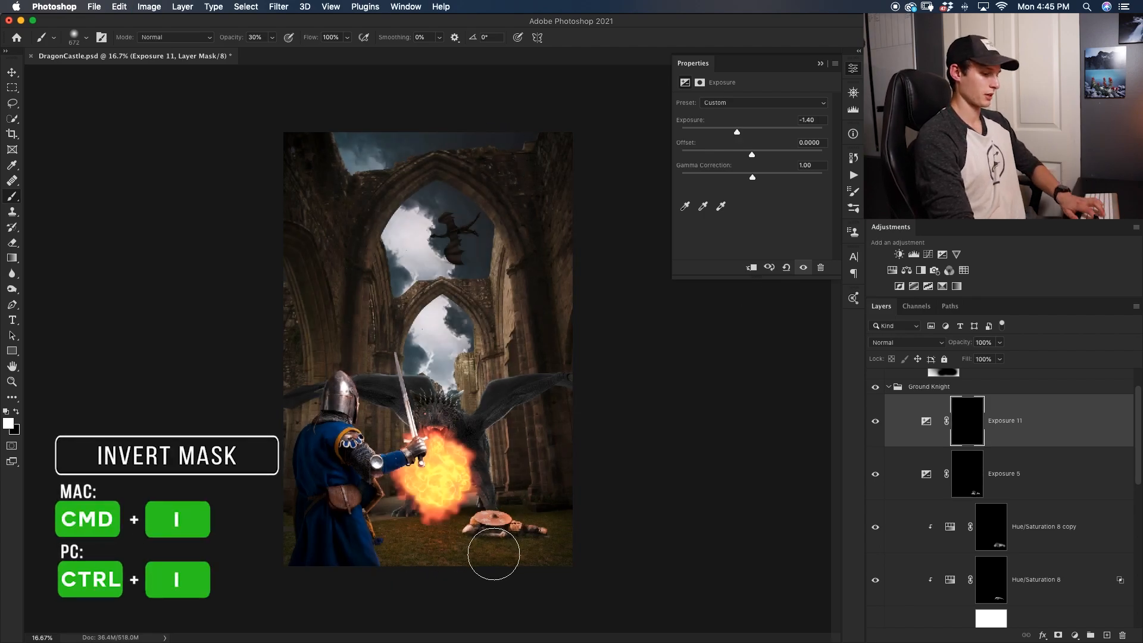
Step: Paint a shadow on the grass below the ground knight in white at 100% opacity and adjust its underlying-layer Blend If shadow split
{"action": "key", "text": "bracketleft"}
{"action": "key", "text": "bracketleft"}
{"action": "key", "text": "bracketleft"}
{"action": "key", "text": "bracketleft"}
{"action": "key", "text": "bracketleft"}
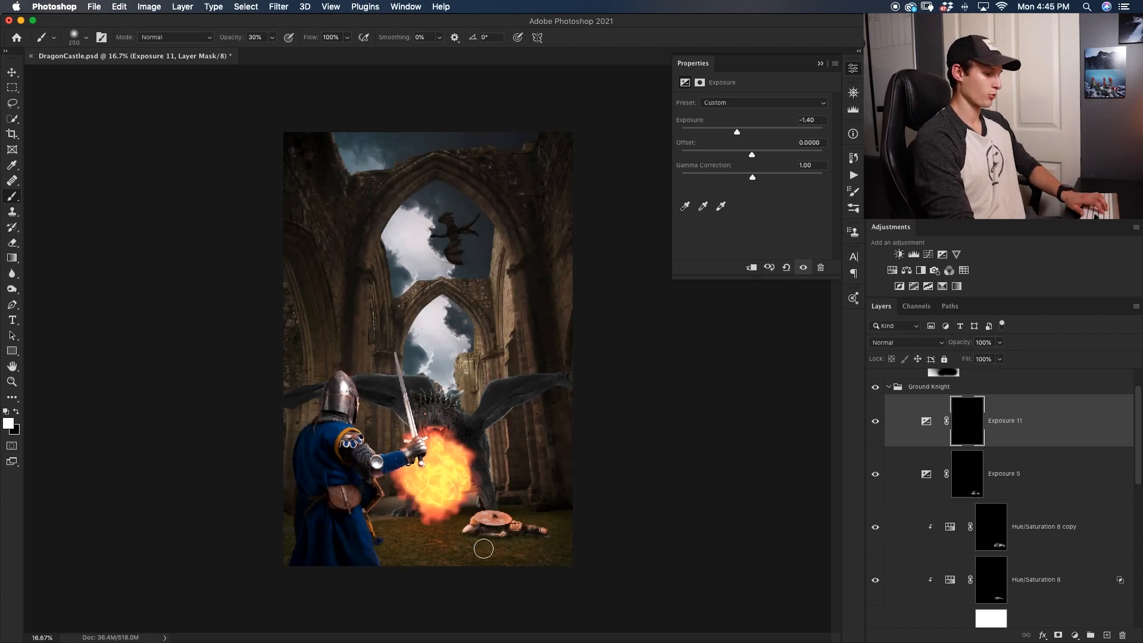
{"action": "key", "text": "0"}
{"action": "mouse_move", "coordinate": [476, 538]}
{"action": "left_mouse_down"}
{"action": "mouse_move", "coordinate": [524, 546]}
{"action": "mouse_move", "coordinate": [526, 558]}
{"action": "left_mouse_up"}
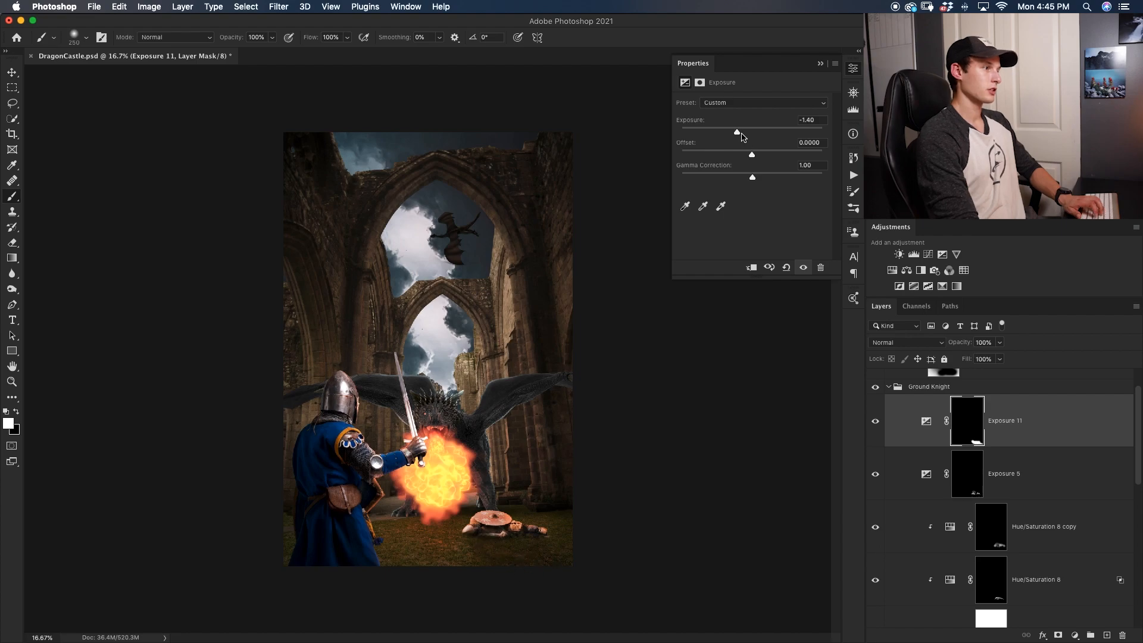
{"action": "left_click_drag", "start_coordinate": [733, 133], "coordinate": [752, 133]}
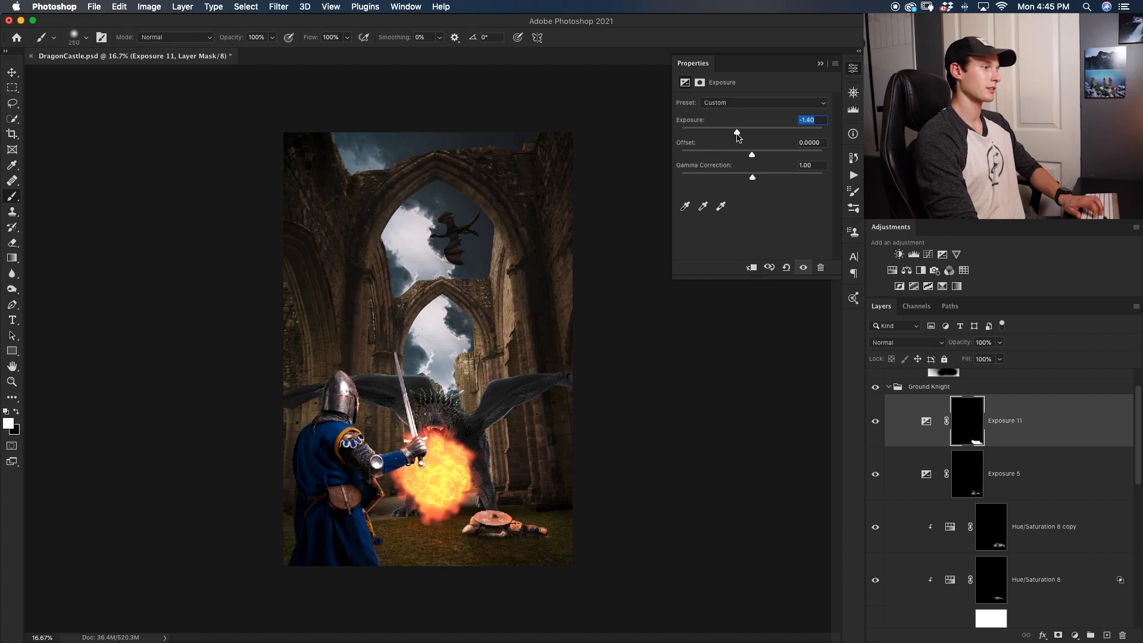
{"action": "left_click_drag", "start_coordinate": [559, 539], "coordinate": [548, 543]}
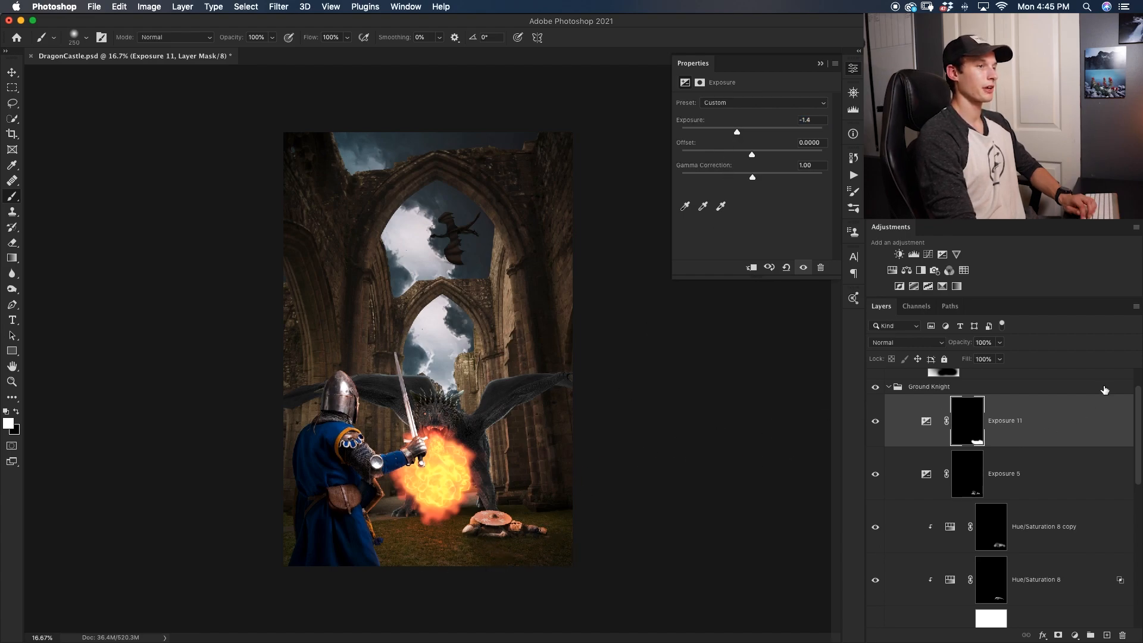
{"action": "double_click", "coordinate": [1081, 427]}
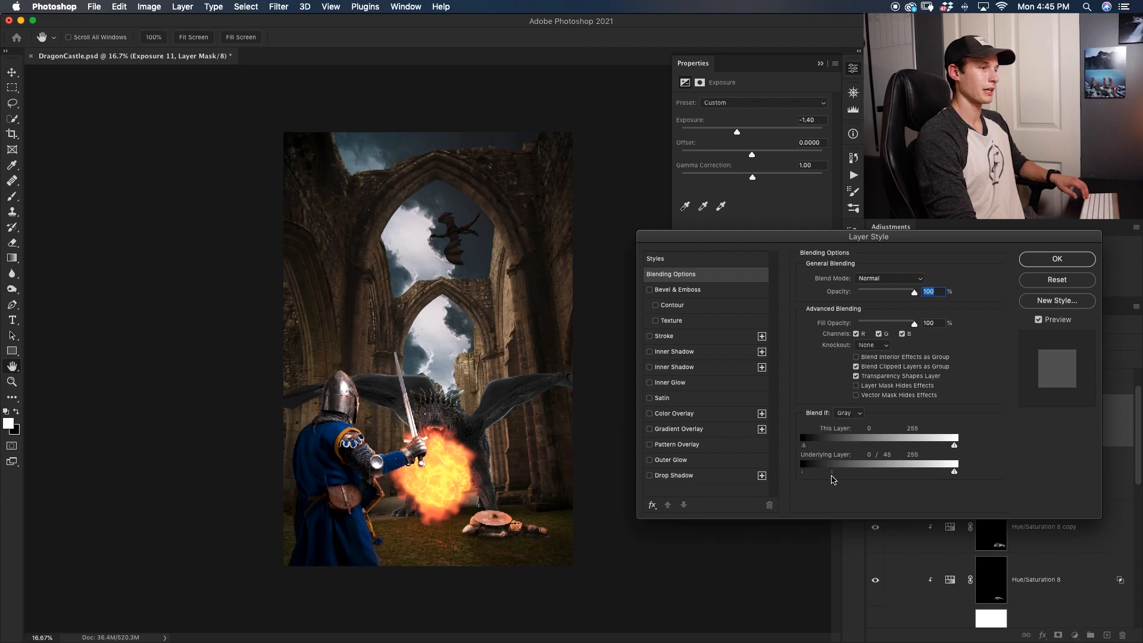
{"action": "left_click_drag", "start_coordinate": [832, 479], "coordinate": [843, 480]}
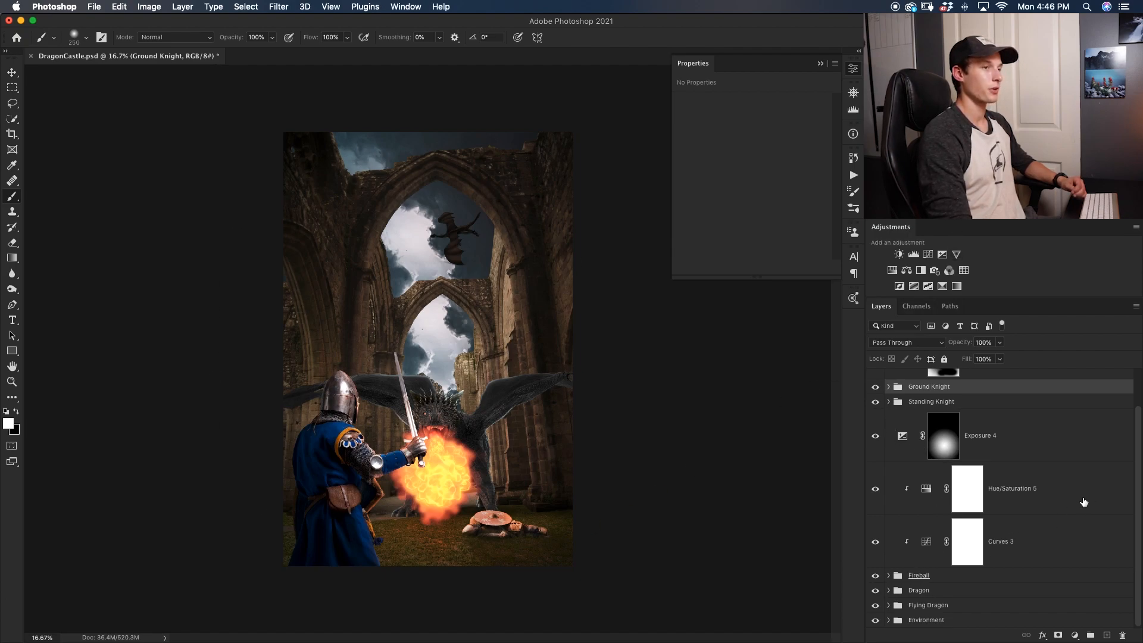
Step: Add a Color Balance adjustment above Exposure 4 with midtones at red +22 and yellow -16, and invert its mask
{"action": "left_click_drag", "start_coordinate": [1140, 461], "coordinate": [1142, 504]}
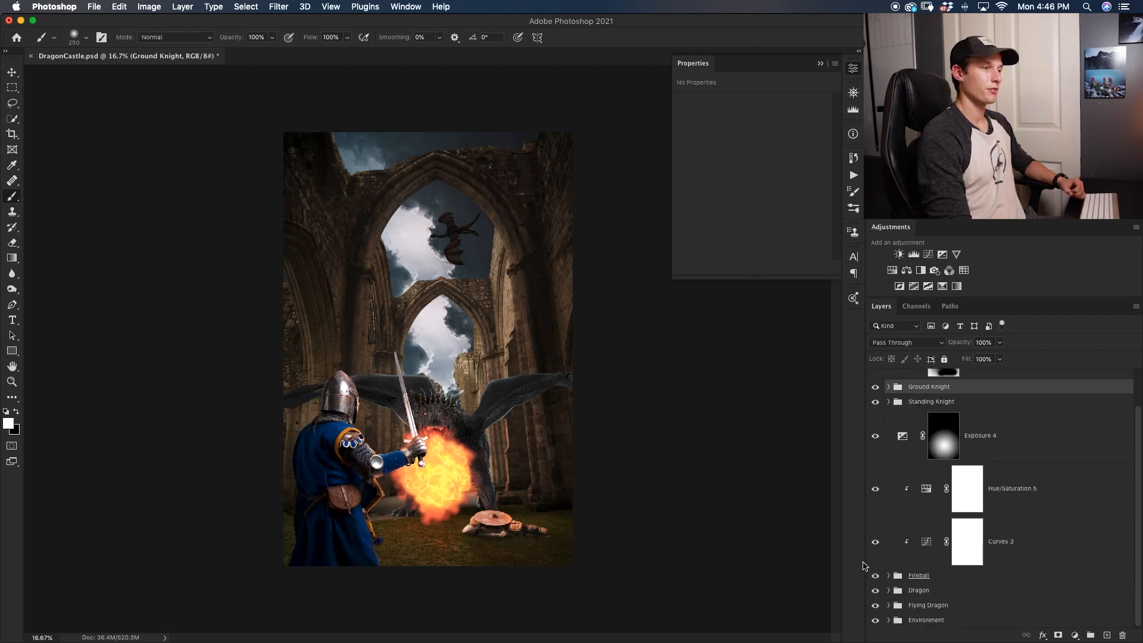
{"action": "left_click", "coordinate": [1033, 452]}
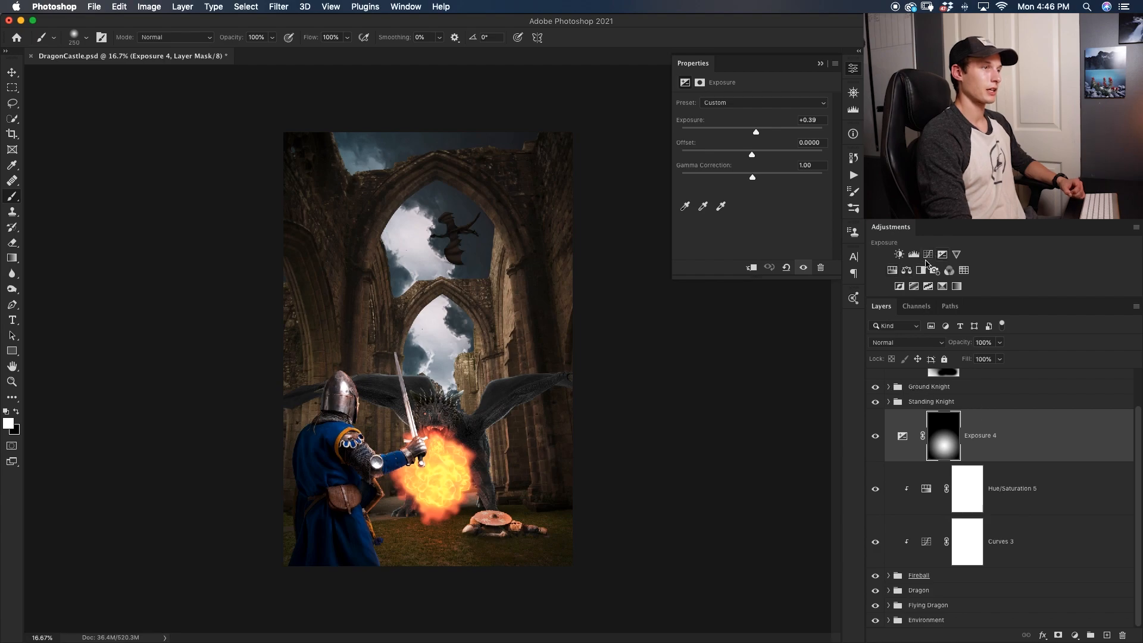
{"action": "left_click", "coordinate": [909, 271]}
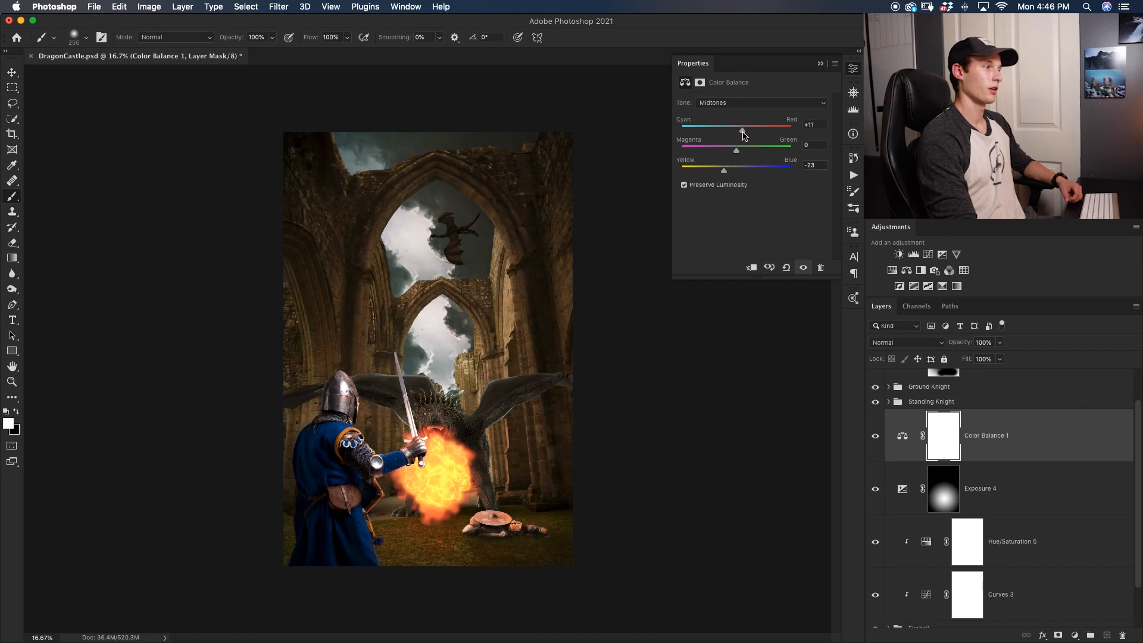
{"action": "key", "text": "super+i"}
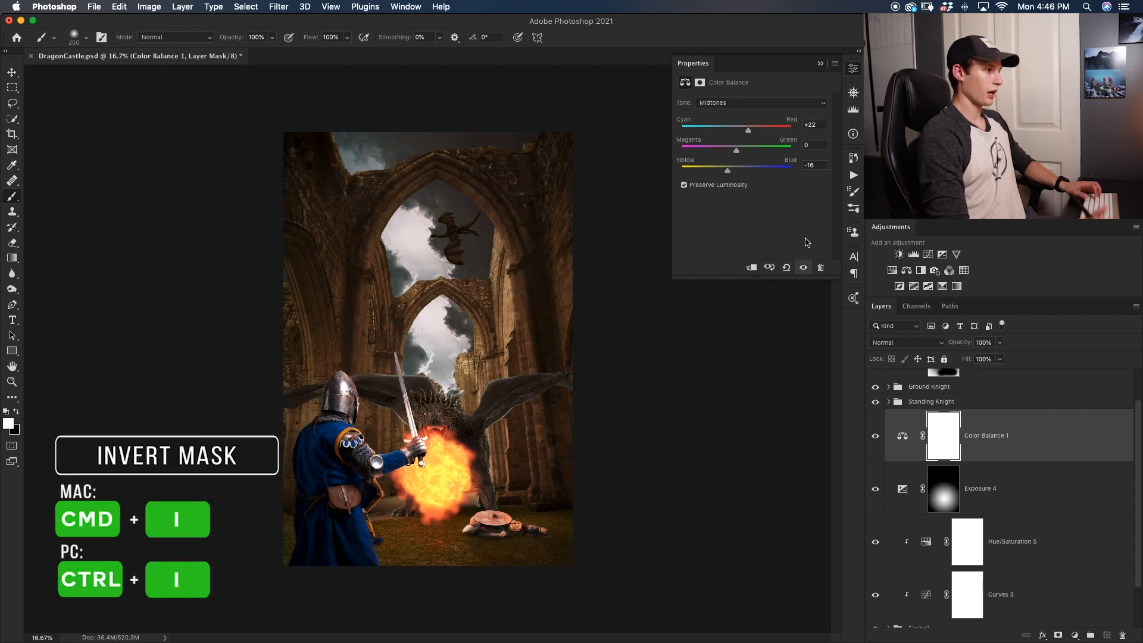
Step: Reveal the warm color balance around the fireball with large white-to-transparent radial gradients on the mask
{"action": "key", "text": "g"}
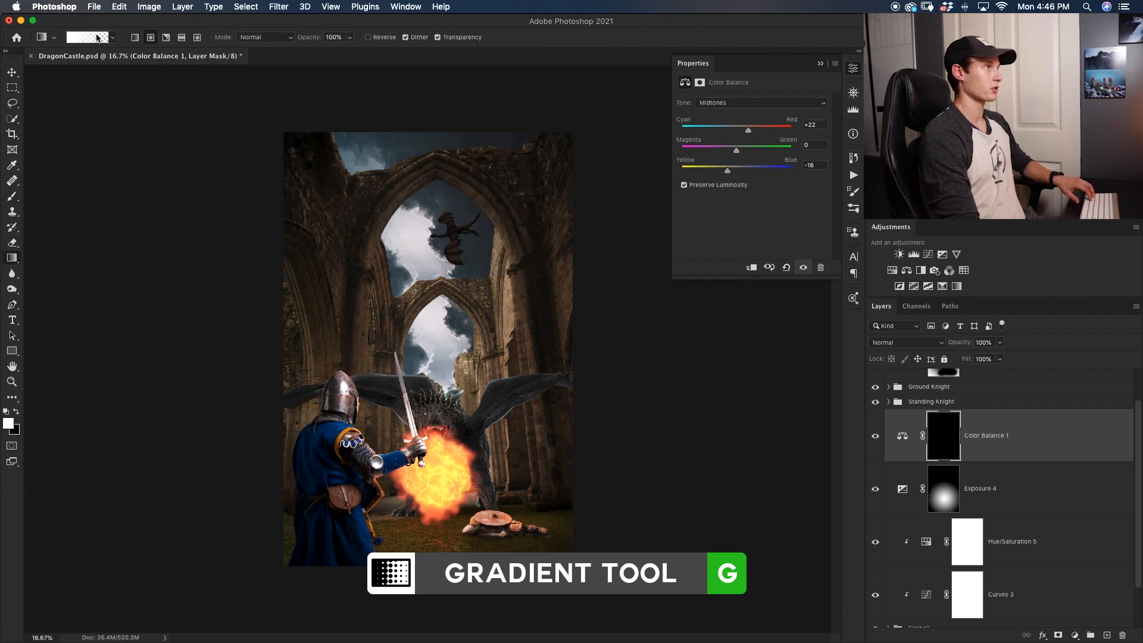
{"action": "left_click_drag", "start_coordinate": [448, 413], "coordinate": [592, 577]}
{"action": "left_click_drag", "start_coordinate": [433, 425], "coordinate": [494, 589]}
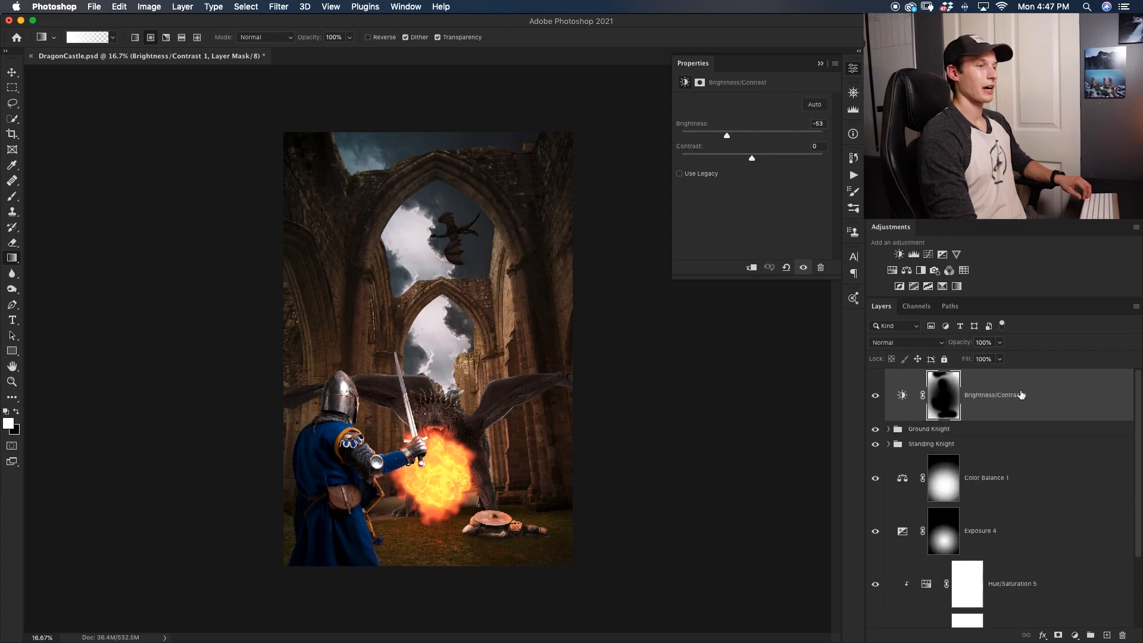
Step: Create a new layer above Brightness/Contrast 1 and paint a large soft cyan glow over the lower archway
{"action": "left_click", "coordinate": [1106, 635]}
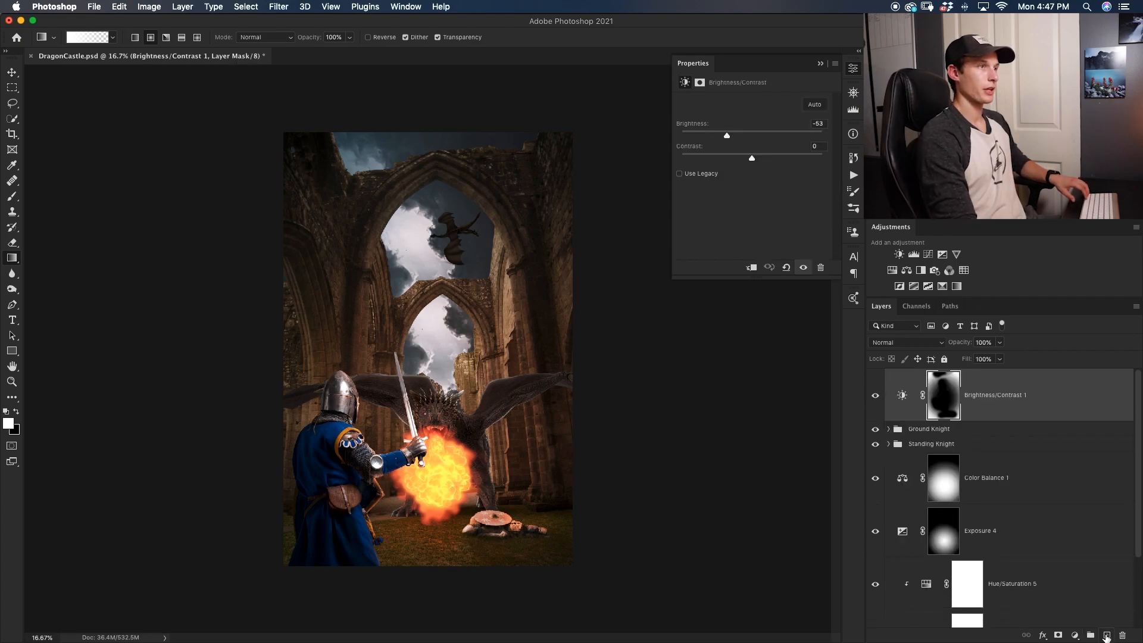
{"action": "left_click", "coordinate": [1107, 635]}
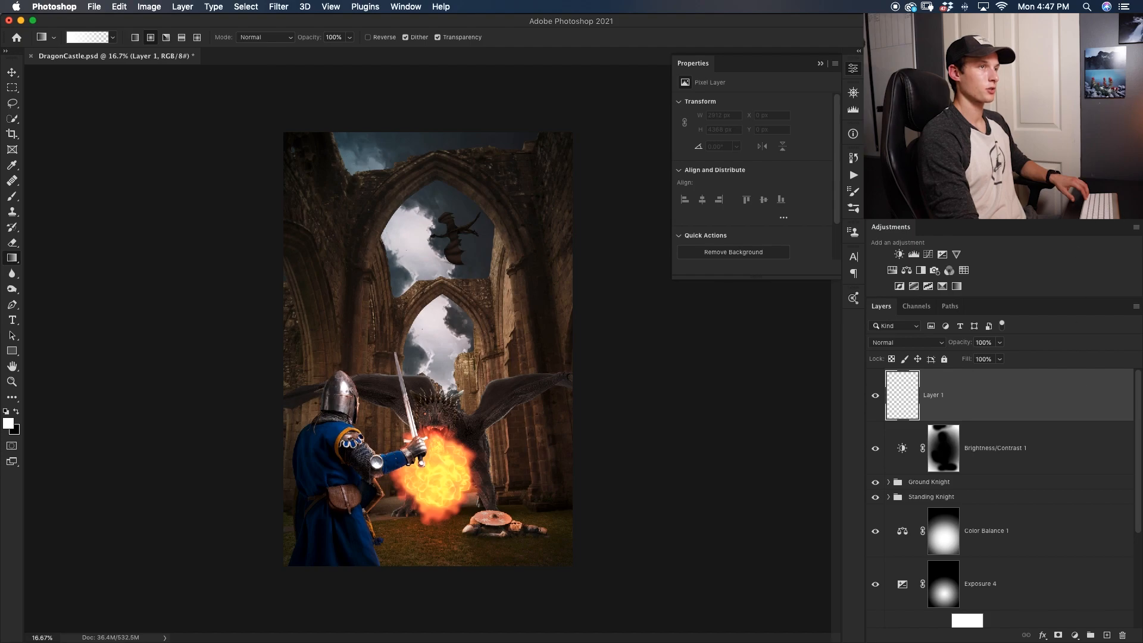
{"action": "left_click", "coordinate": [1126, 139]}
{"action": "left_click", "coordinate": [1029, 81]}
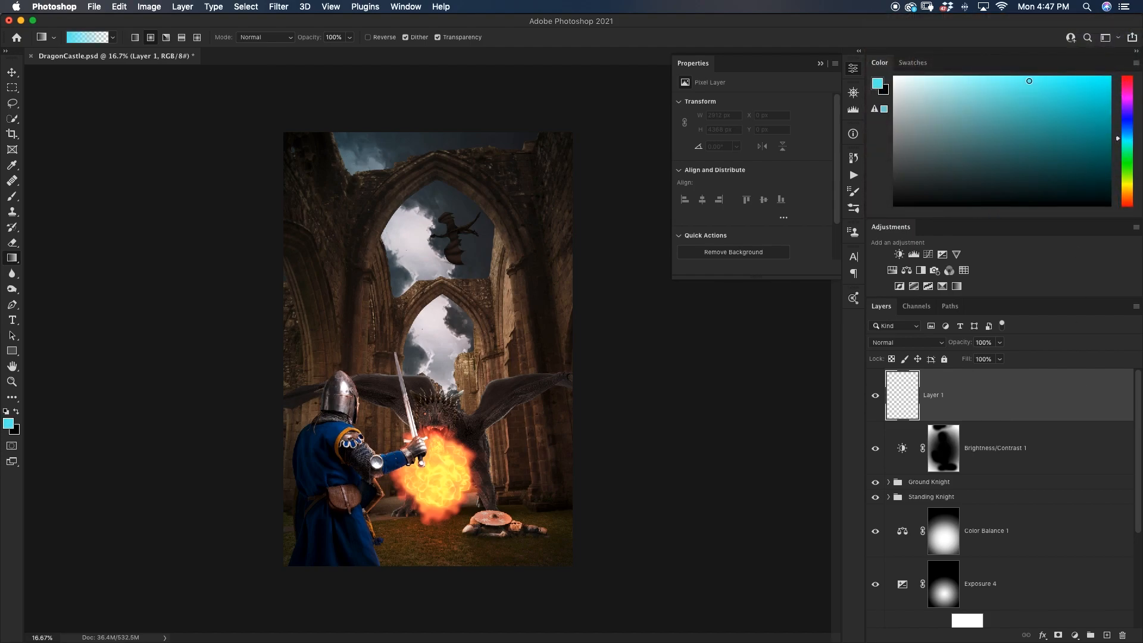
{"action": "key", "text": "b"}
{"action": "left_click", "coordinate": [431, 336], "text": "ctrl+alt"}
{"action": "left_click_drag", "start_coordinate": [431, 335], "coordinate": [494, 335]}
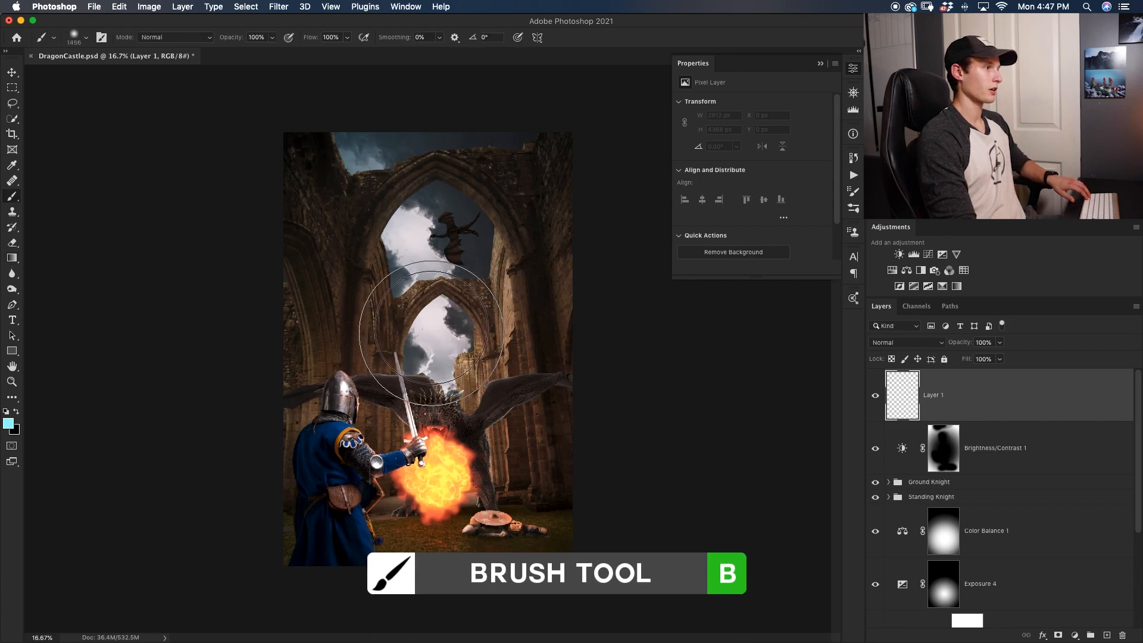
{"action": "left_click", "coordinate": [433, 327]}
{"action": "left_click", "coordinate": [420, 331]}
{"action": "left_click", "coordinate": [431, 327]}
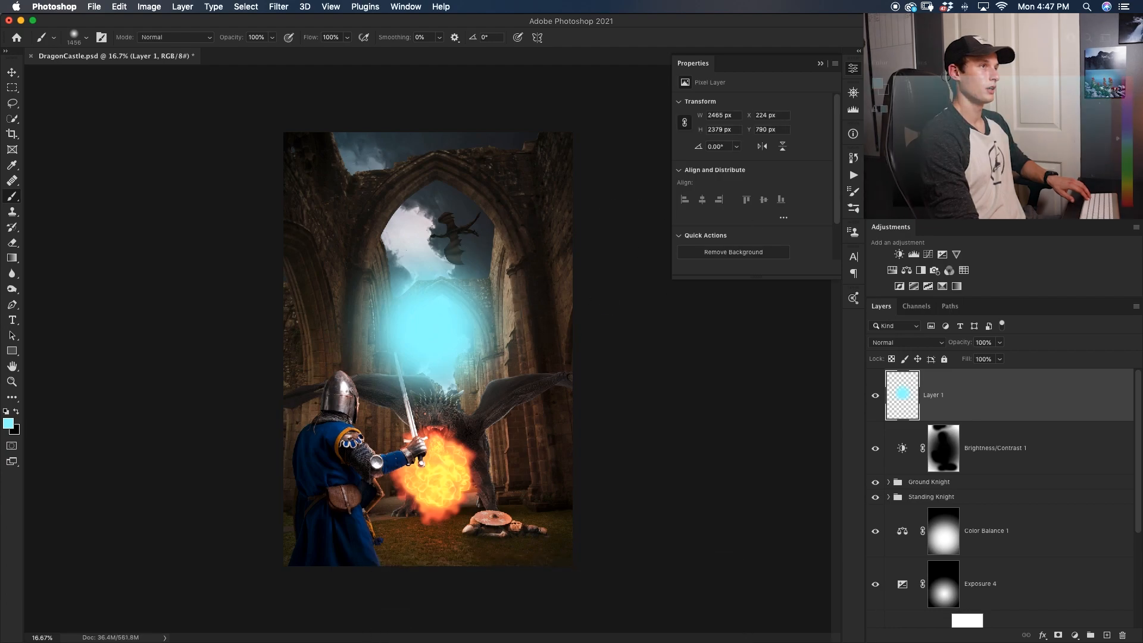
Step: Brighten the glow's core with paler cyan at a 900 px brush and near-white at a 500 px brush
{"action": "key", "text": "bracketleft"}
{"action": "key", "text": "bracketleft"}
{"action": "key", "text": "bracketleft"}
{"action": "key", "text": "bracketleft"}
{"action": "key", "text": "bracketleft"}
{"action": "key", "text": "bracketleft"}
{"action": "left_click", "coordinate": [936, 77]}
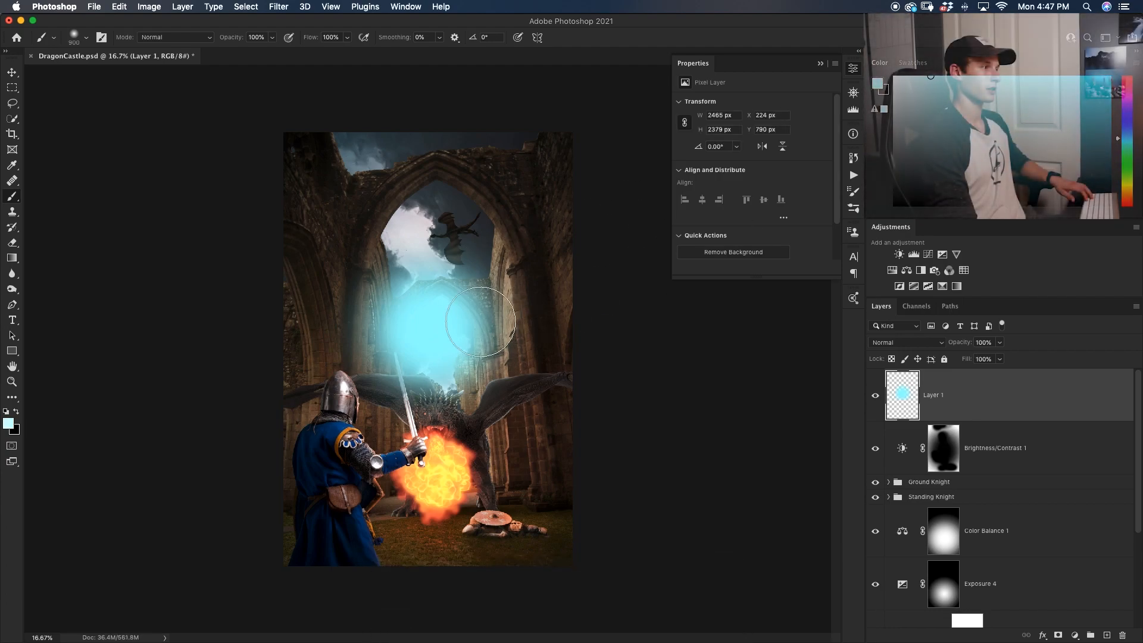
{"action": "left_click", "coordinate": [432, 324]}
{"action": "left_click", "coordinate": [432, 324]}
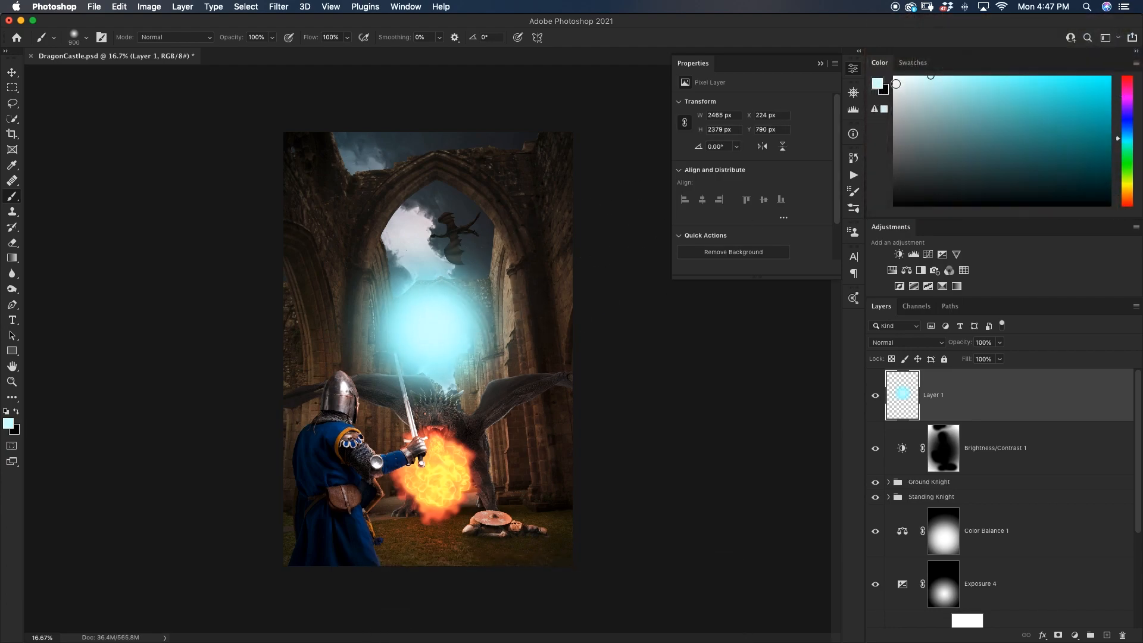
{"action": "key", "text": "bracketleft"}
{"action": "key", "text": "bracketleft"}
{"action": "key", "text": "bracketleft"}
{"action": "key", "text": "bracketleft"}
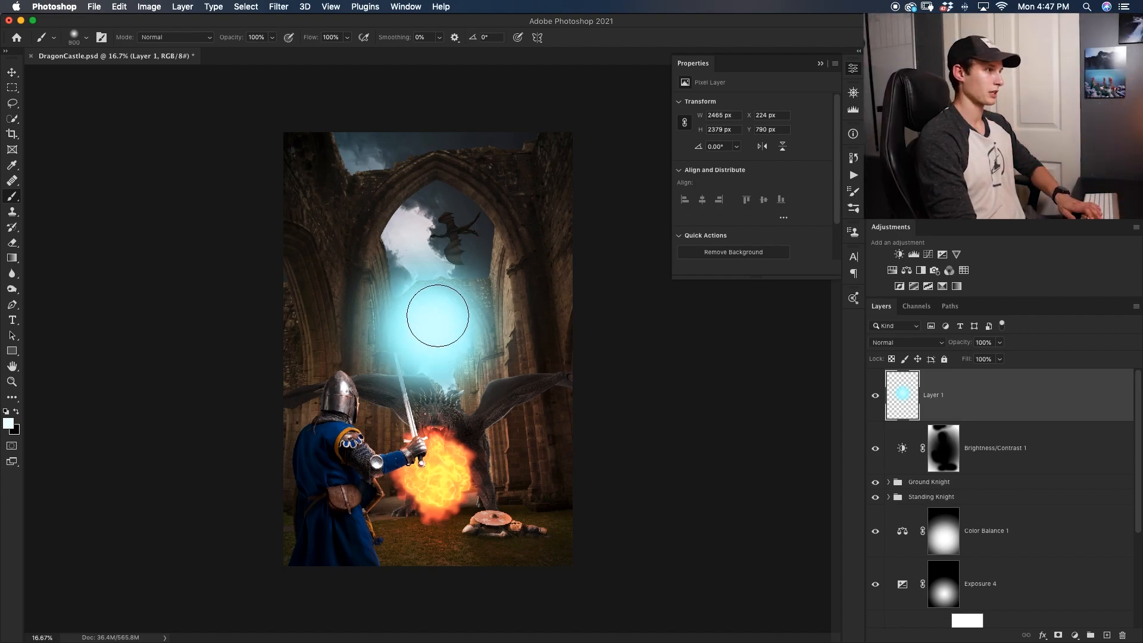
{"action": "left_click", "coordinate": [433, 326]}
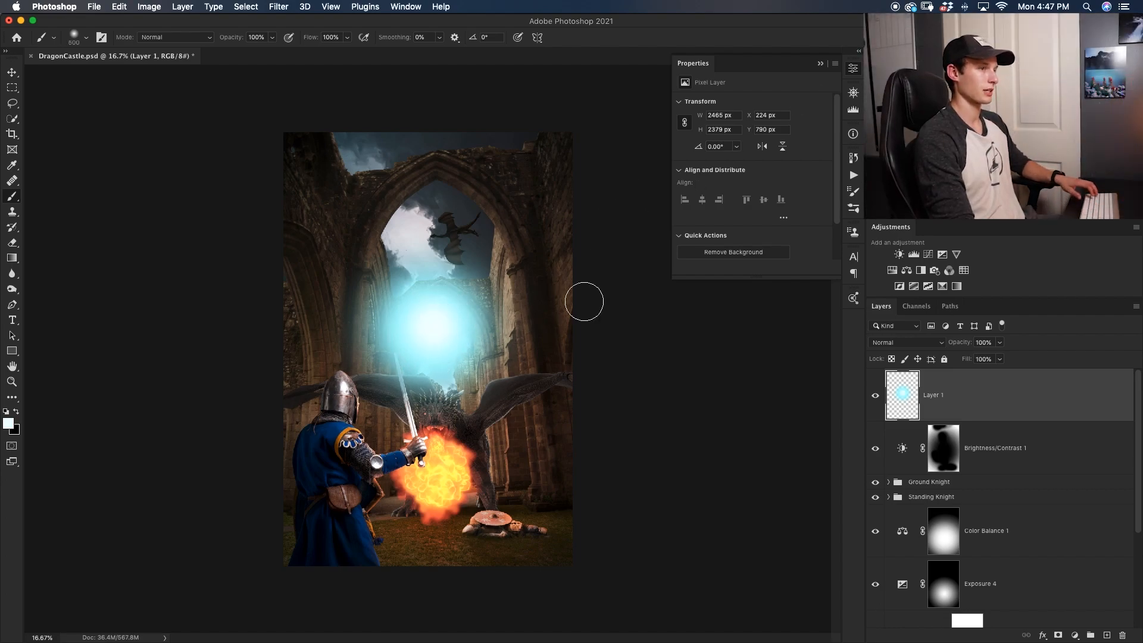
Step: Preview blend modes for the glow without choosing one, and place Layer 1 between the Building and Sky groups inside Environment
{"action": "left_click", "coordinate": [903, 343]}
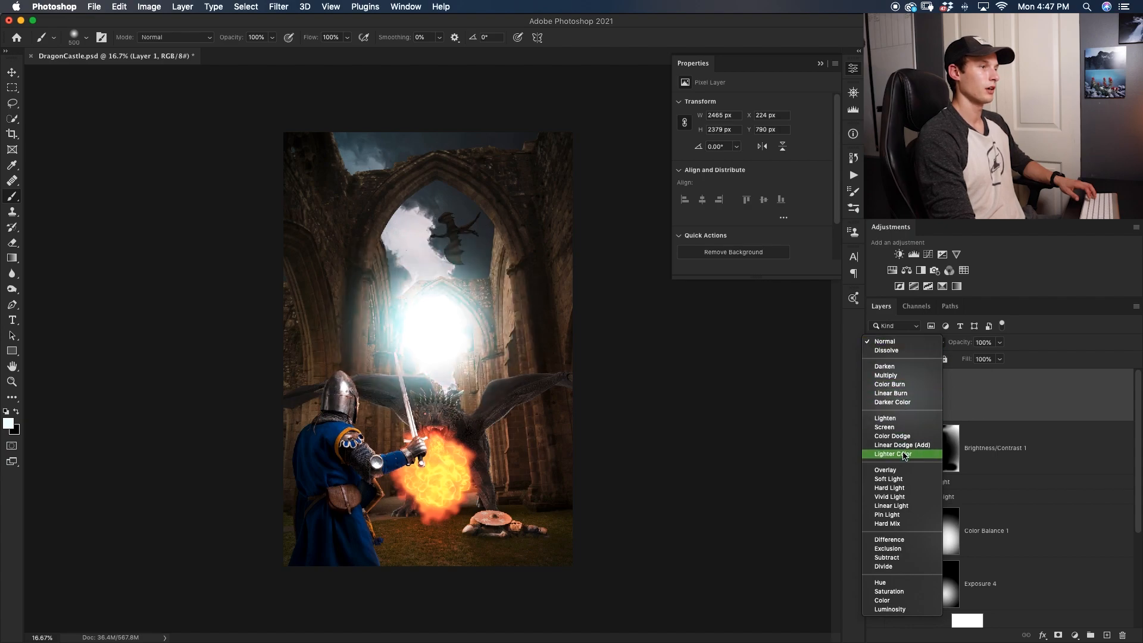
{"action": "key", "text": "Escape"}
{"action": "left_click_drag", "start_coordinate": [1013, 397], "coordinate": [901, 623]}
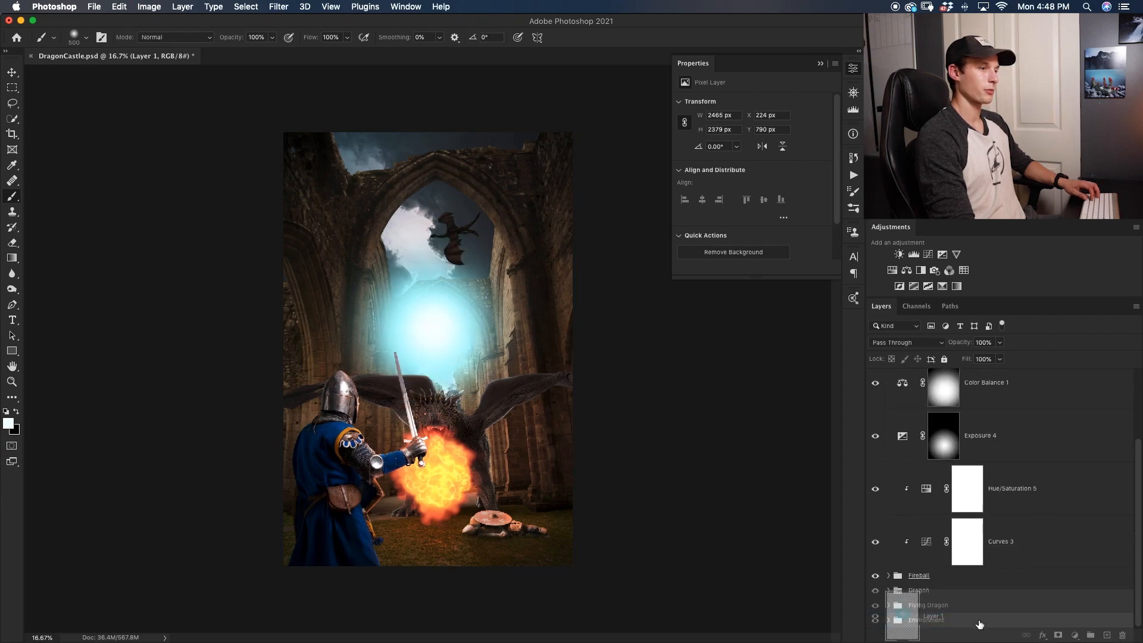
{"action": "left_click", "coordinate": [888, 621]}
{"action": "left_click_drag", "start_coordinate": [1140, 438], "coordinate": [1139, 503]}
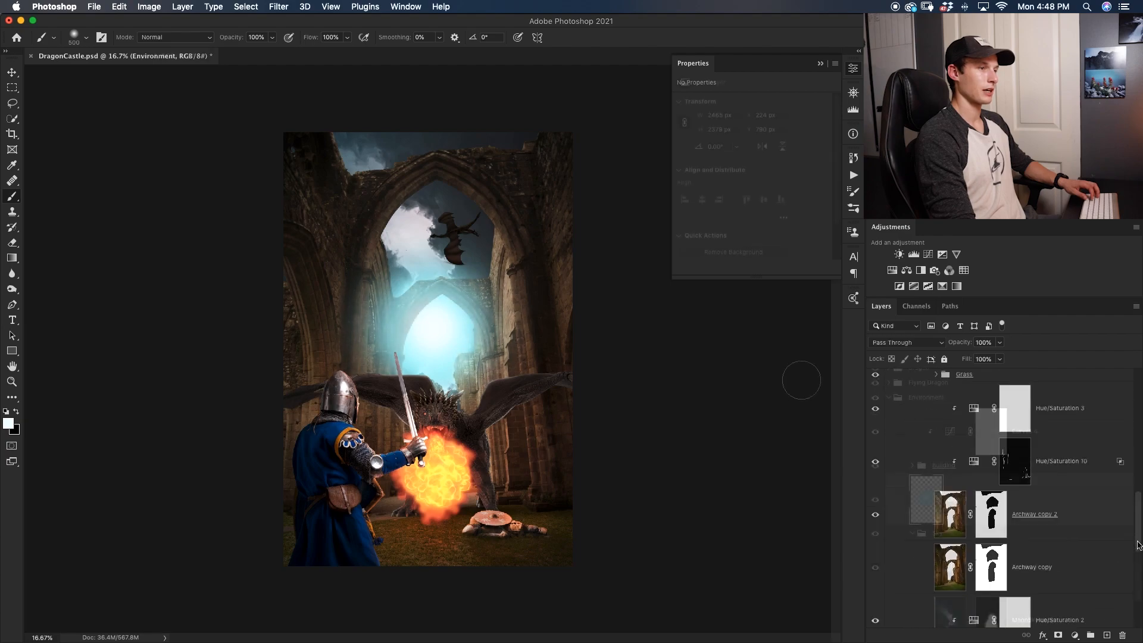
Step: Transform the glow to 103.12% width and 135.86% height, rotate it -13.37° and position it behind the arches
{"action": "key", "text": "v"}
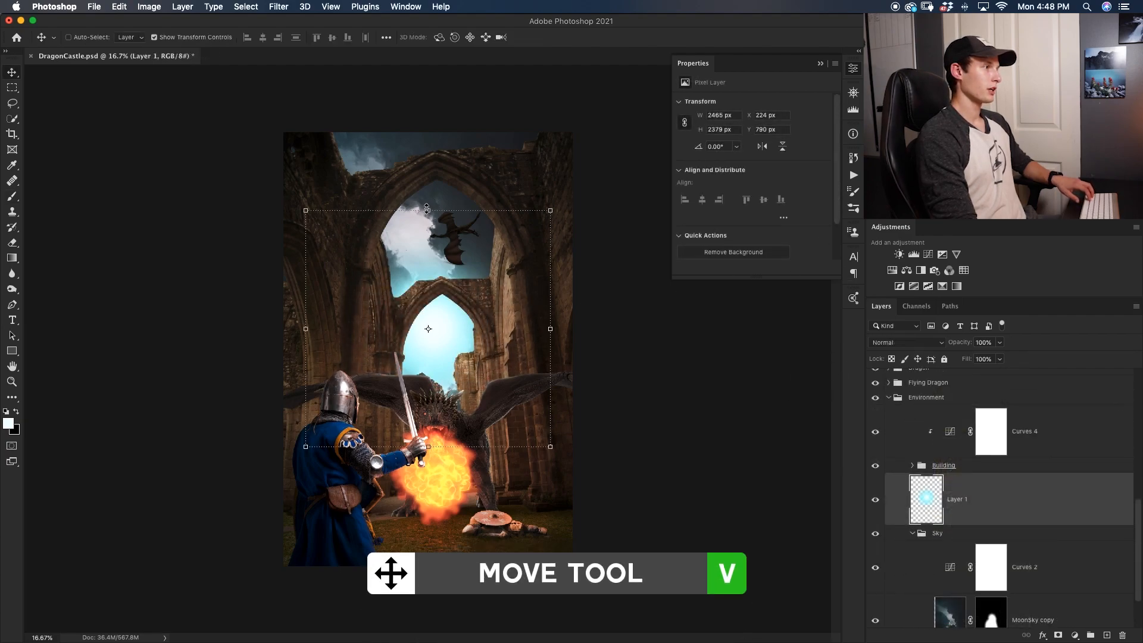
{"action": "left_click_drag", "start_coordinate": [427, 207], "coordinate": [427, 125]}
{"action": "left_click_drag", "start_coordinate": [550, 286], "coordinate": [514, 288]}
{"action": "left_click_drag", "start_coordinate": [533, 453], "coordinate": [592, 319]}
{"action": "left_click_drag", "start_coordinate": [418, 320], "coordinate": [454, 338]}
Step: Keep the glow's blend mode at Normal, lower its fill to 54% and apply the transform
{"action": "left_click", "coordinate": [932, 348]}
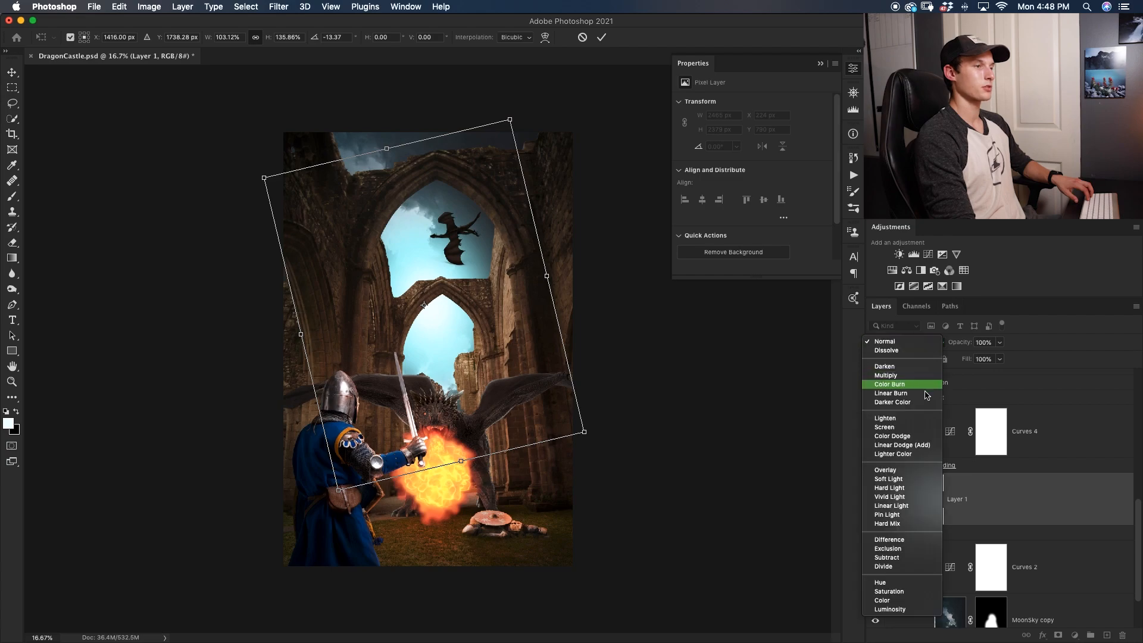
{"action": "left_click", "coordinate": [917, 443]}
{"action": "left_click", "coordinate": [1000, 359]}
{"action": "mouse_move", "coordinate": [981, 376]}
{"action": "left_mouse_down"}
{"action": "mouse_move", "coordinate": [963, 377]}
{"action": "mouse_move", "coordinate": [975, 377]}
{"action": "left_mouse_up"}
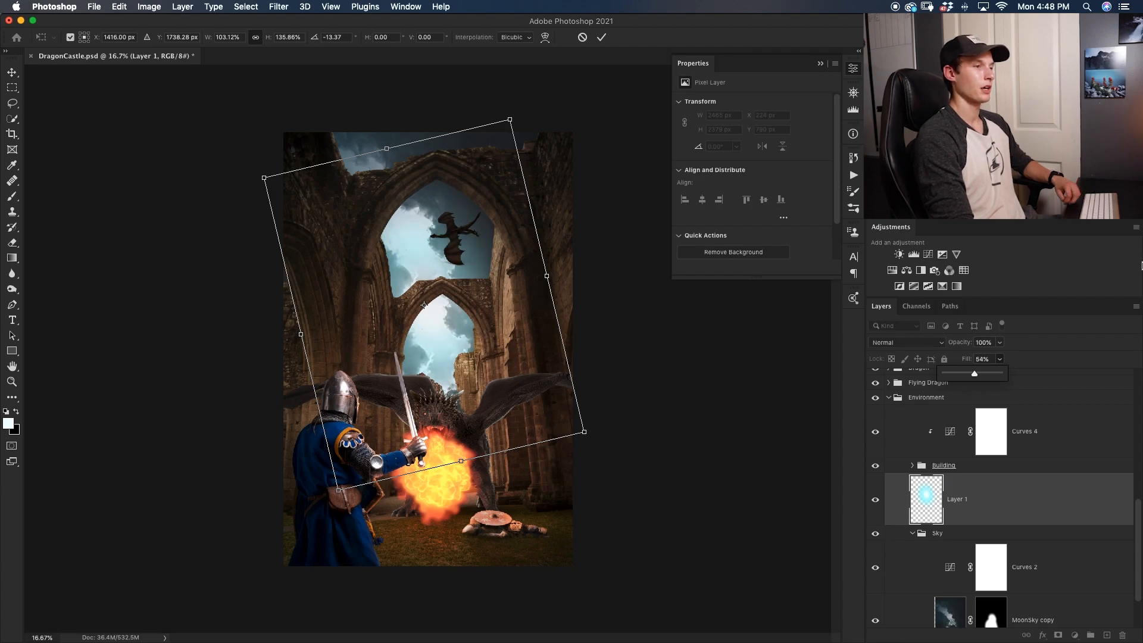
{"action": "key", "text": "Return"}
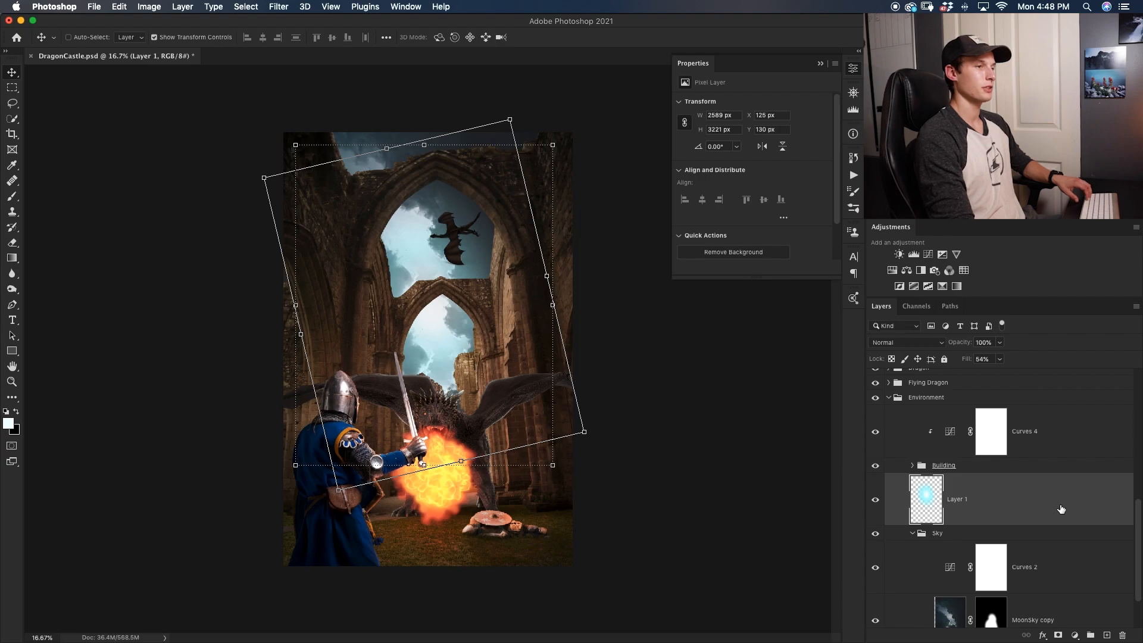
Step: Set the glow's Blend If underlying-layer shadow split to 14 / 104, apply it, and compare the composite with the glow on and off
{"action": "double_click", "coordinate": [1061, 509]}
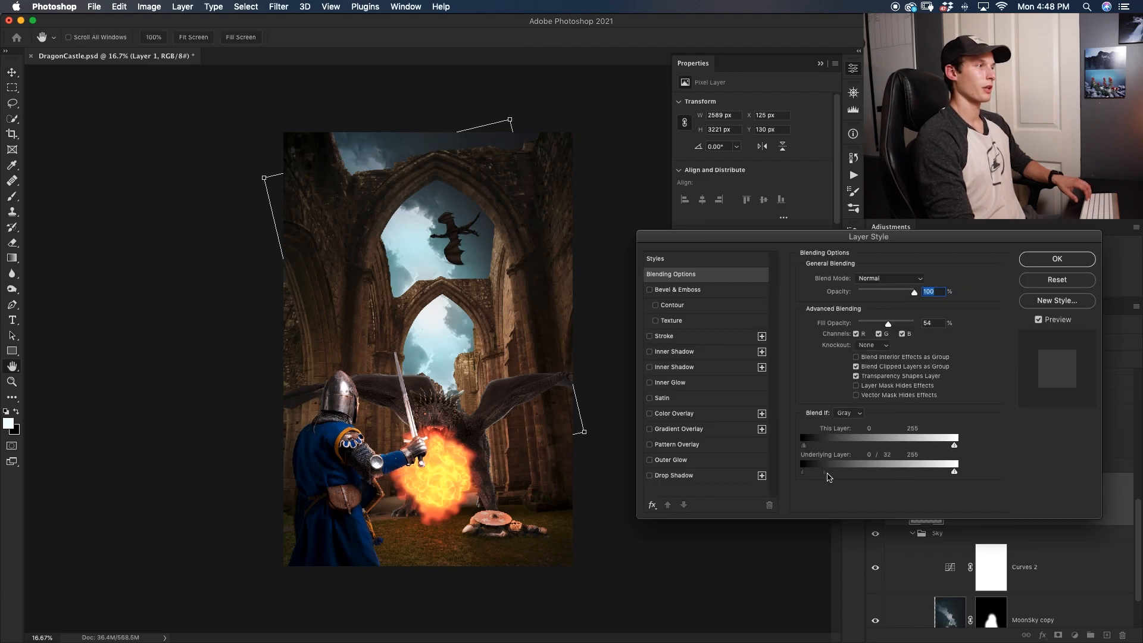
{"action": "left_click_drag", "start_coordinate": [832, 474], "coordinate": [809, 475]}
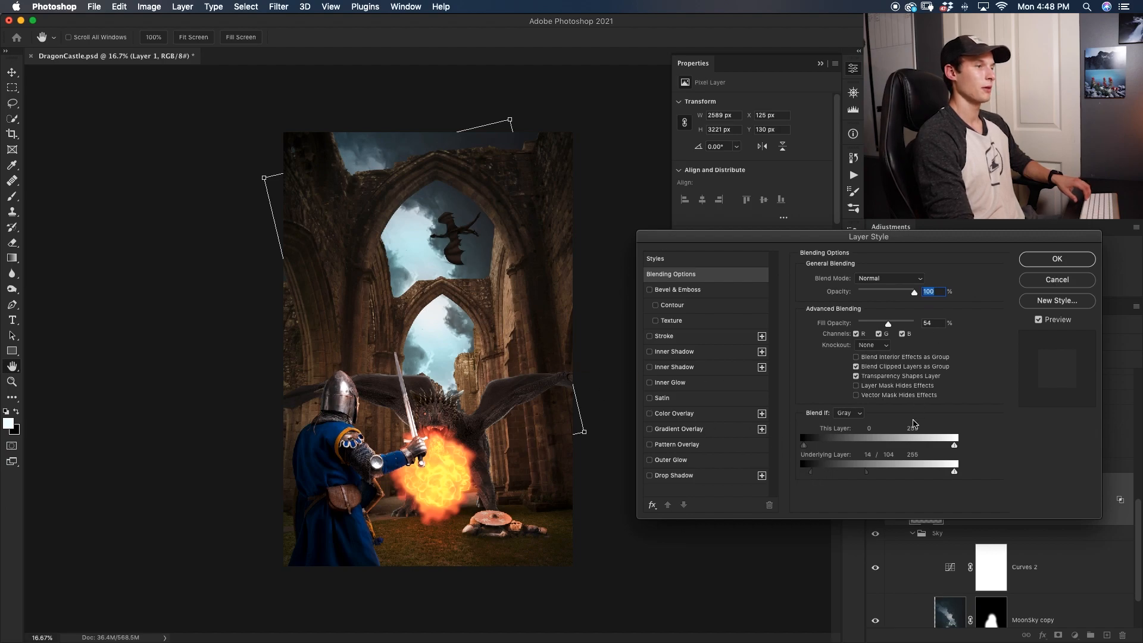
{"action": "key", "text": "Return"}
{"action": "left_click", "coordinate": [881, 503]}
{"action": "left_click", "coordinate": [880, 503]}
{"action": "left_click", "coordinate": [880, 503]}
{"action": "left_click", "coordinate": [880, 503]}
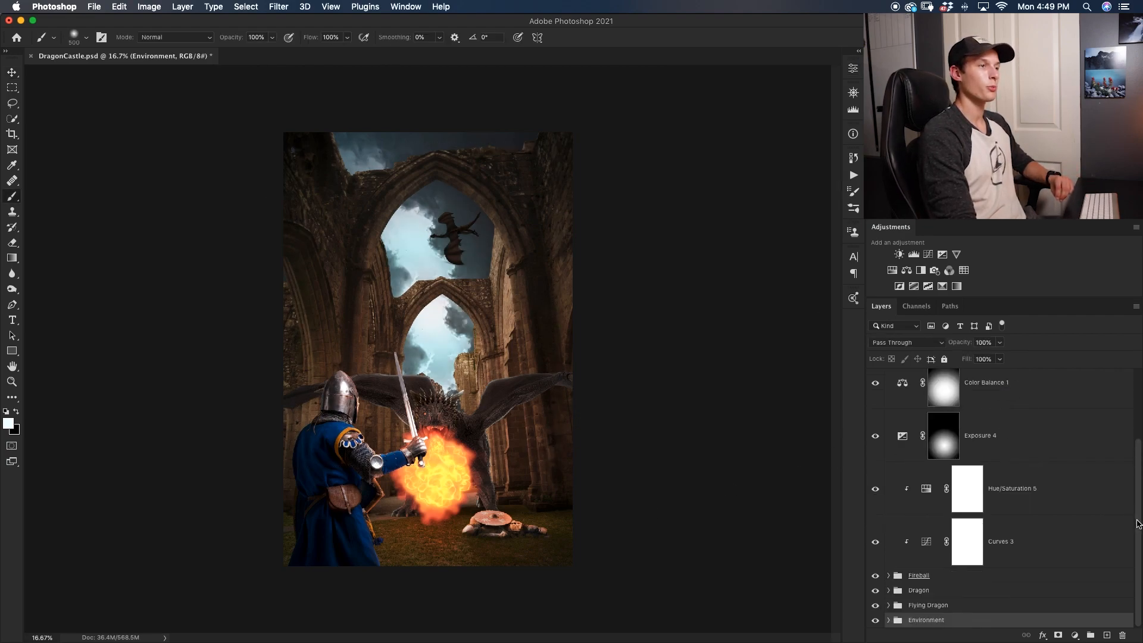
Step: Add a Curves adjustment above Brightness/Contrast 1, shape a gentle contrast curve with raised highlights, and select its Red channel
{"action": "left_click_drag", "start_coordinate": [1138, 524], "coordinate": [1141, 435]}
{"action": "left_click", "coordinate": [1022, 395]}
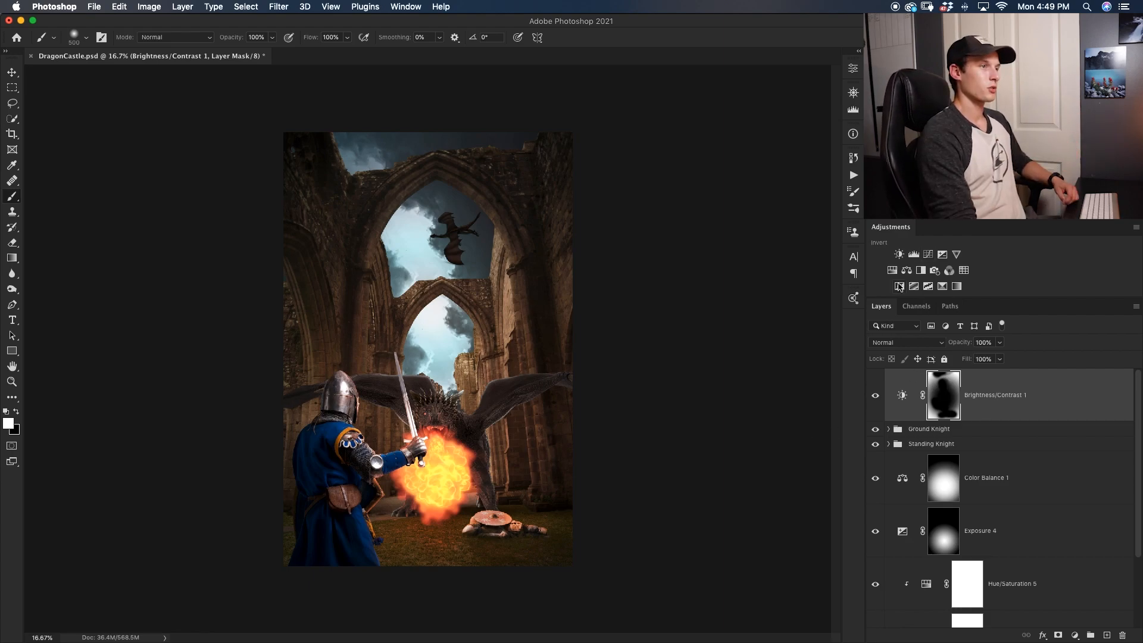
{"action": "left_click", "coordinate": [928, 254]}
{"action": "left_click_drag", "start_coordinate": [790, 163], "coordinate": [790, 153]}
{"action": "left_click_drag", "start_coordinate": [755, 193], "coordinate": [731, 221]}
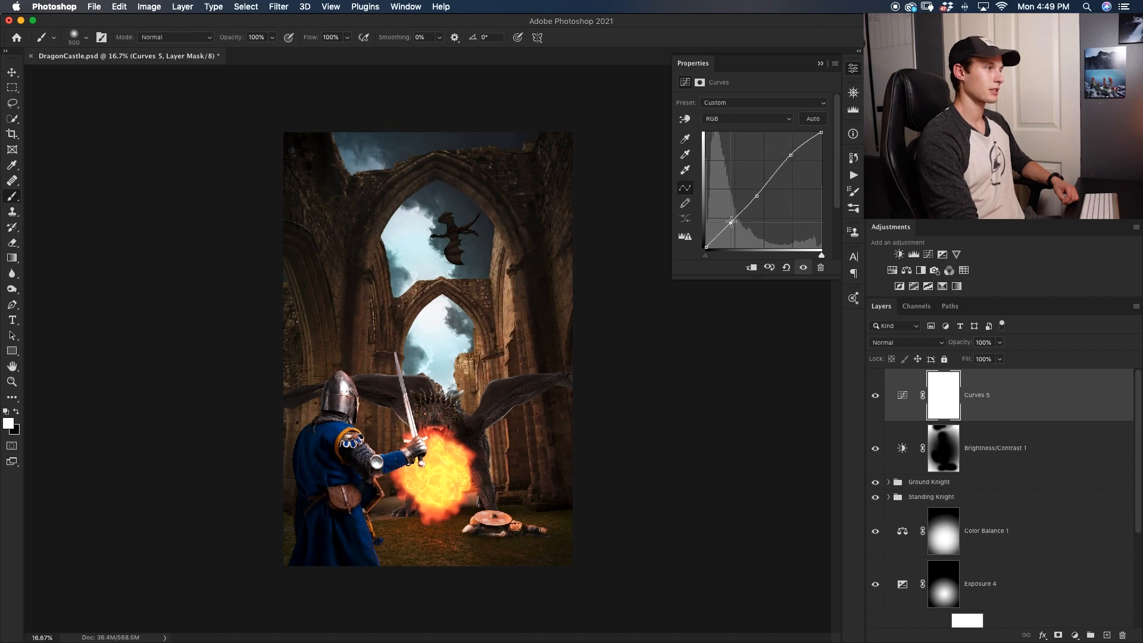
{"action": "left_click", "coordinate": [745, 118]}
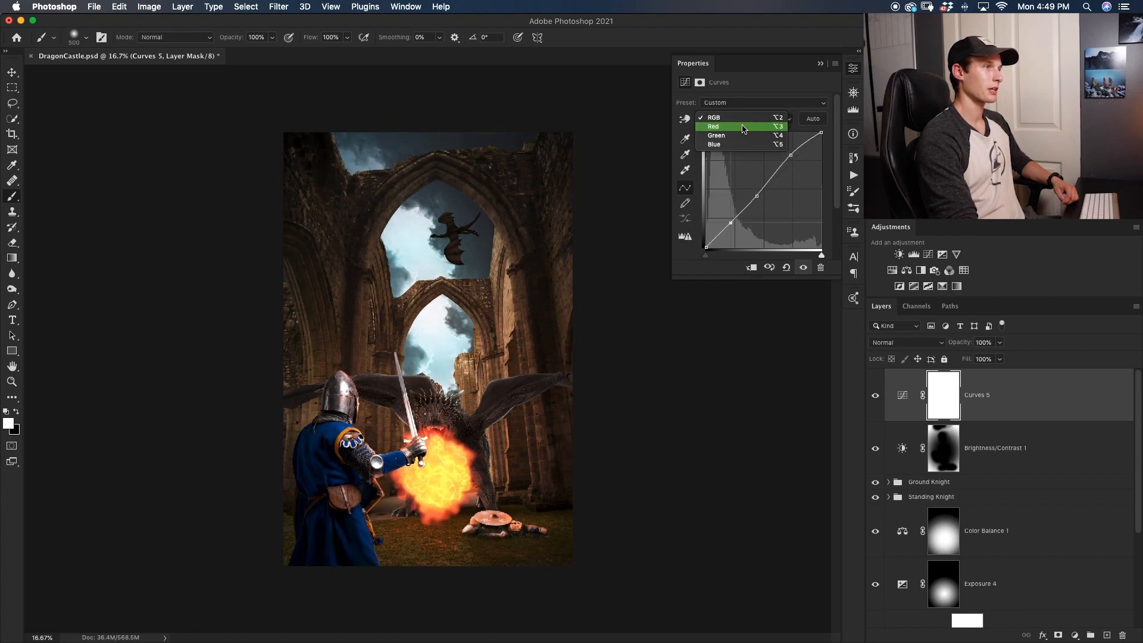
{"action": "left_click", "coordinate": [744, 130]}
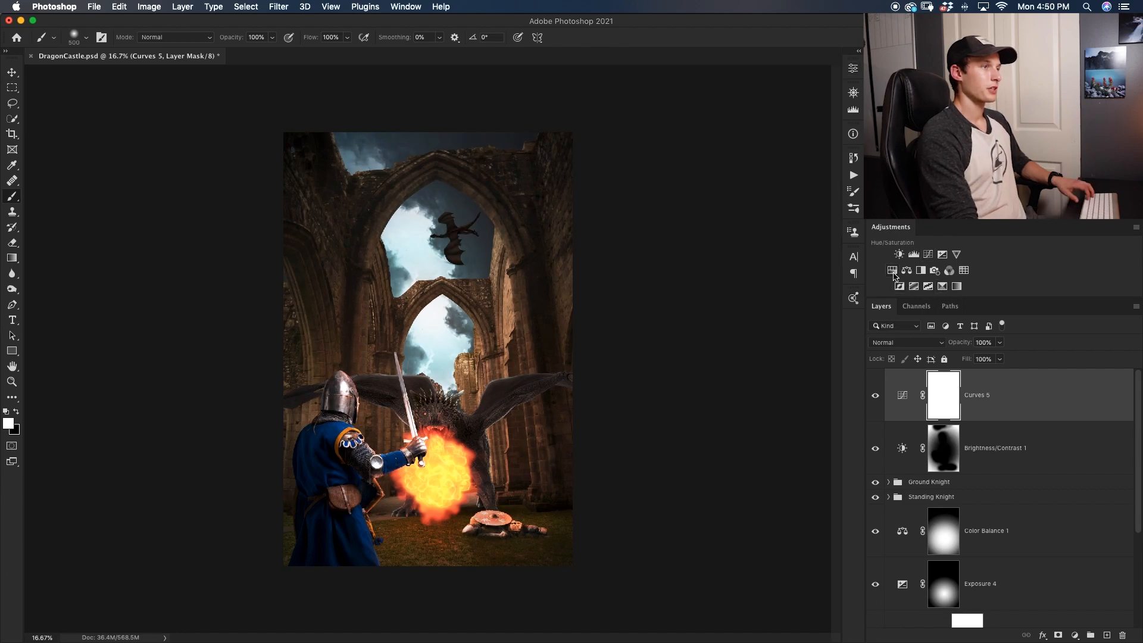
Step: Add a Hue/Saturation adjustment, test extreme saturation on the Reds, reset it to 0 and shift the hue slightly
{"action": "left_click", "coordinate": [893, 271]}
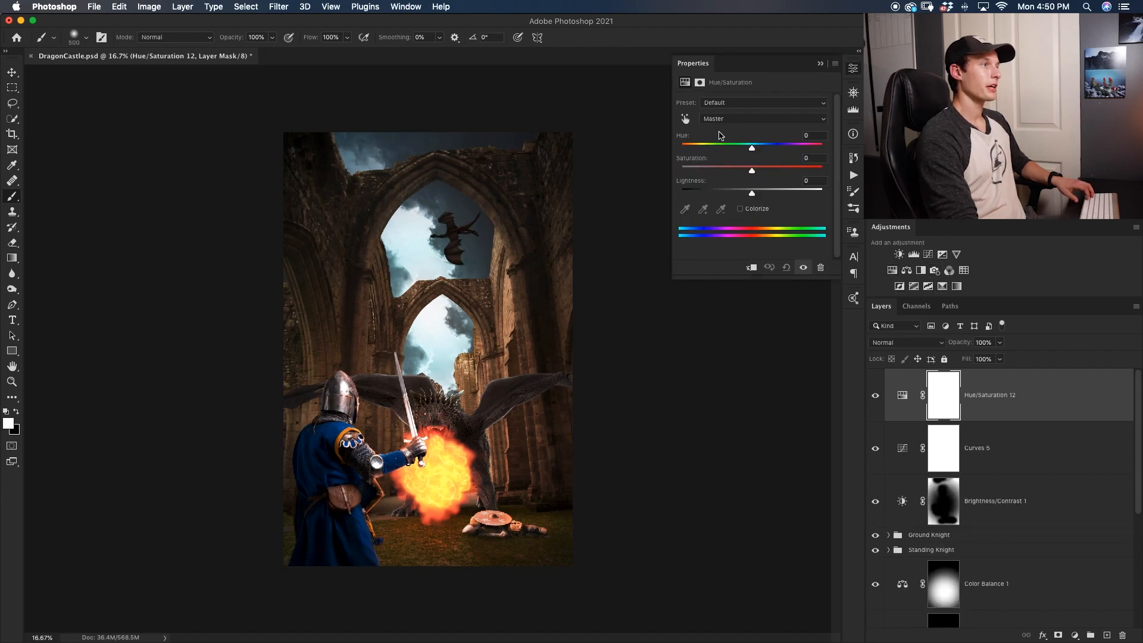
{"action": "left_click", "coordinate": [732, 118]}
{"action": "left_click", "coordinate": [732, 131]}
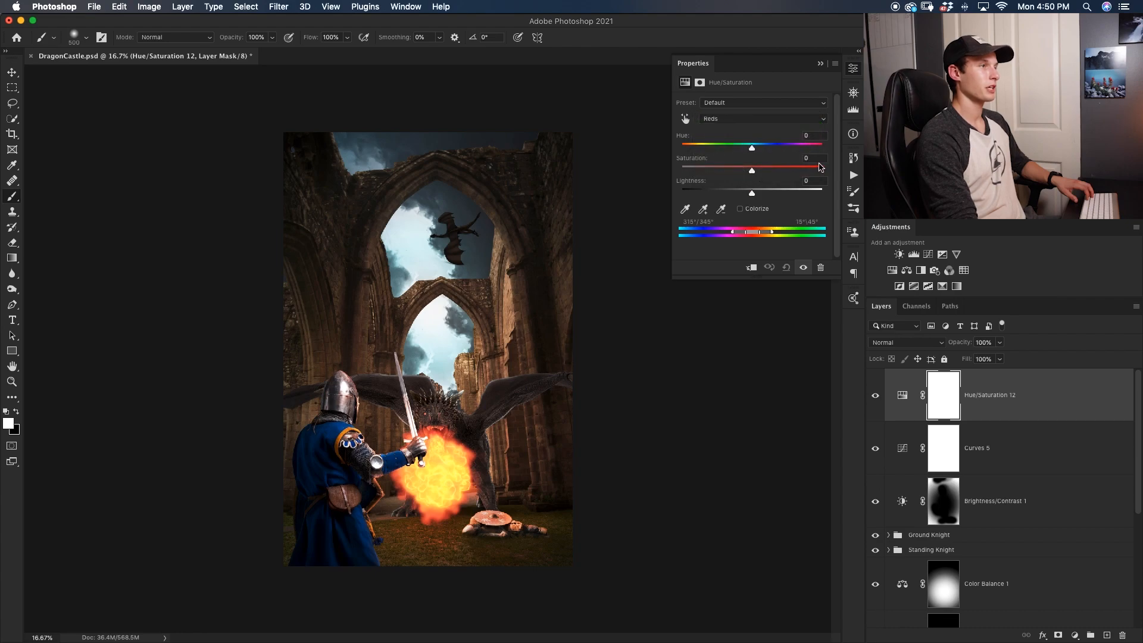
{"action": "left_click_drag", "start_coordinate": [753, 172], "coordinate": [822, 171]}
{"action": "double_click", "coordinate": [697, 160]}
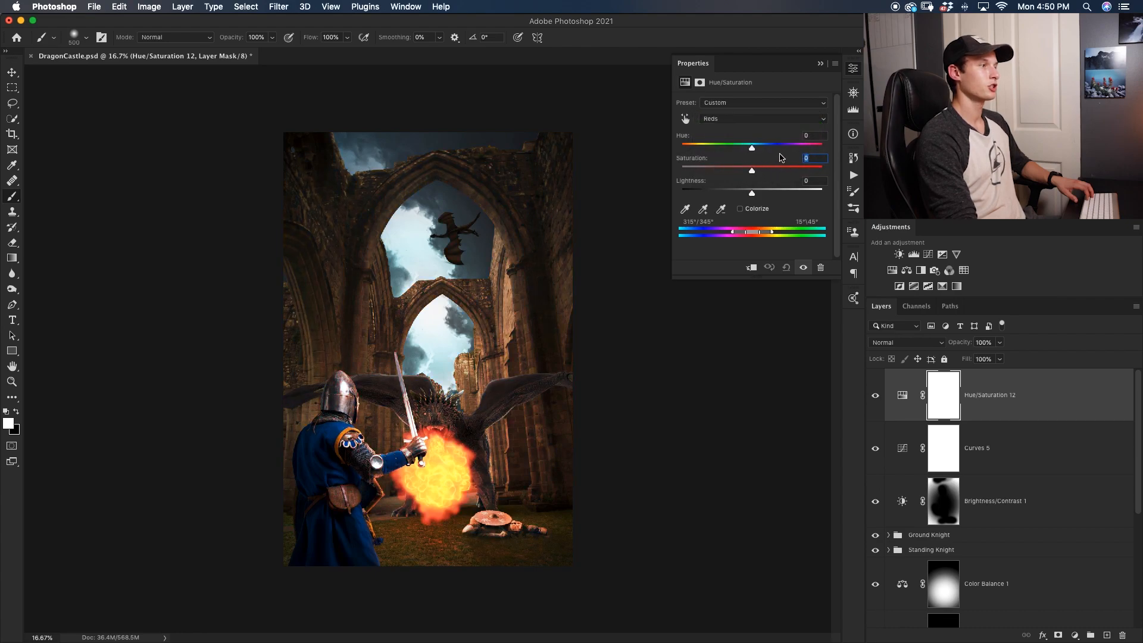
{"action": "left_click_drag", "start_coordinate": [751, 148], "coordinate": [755, 149]}
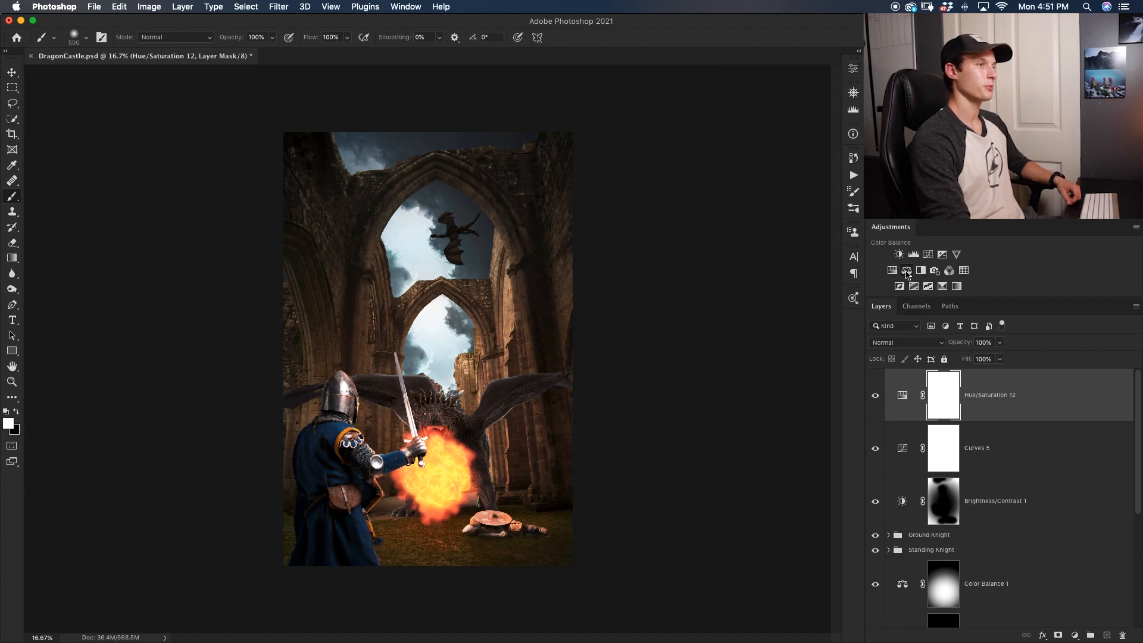
Step: Add a Color Balance adjustment, use Apply Image on its mask, and adjust the yellow–blue balance of the midtones
{"action": "left_click", "coordinate": [907, 270]}
{"action": "left_click", "coordinate": [147, 9]}
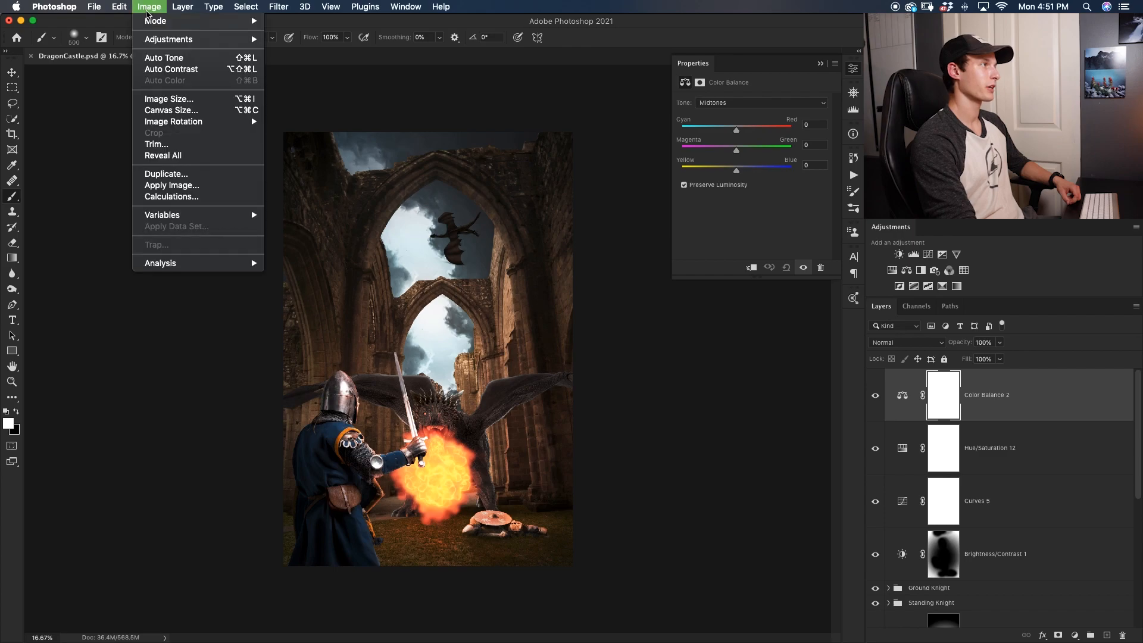
{"action": "left_click", "coordinate": [202, 185]}
{"action": "left_click", "coordinate": [803, 320]}
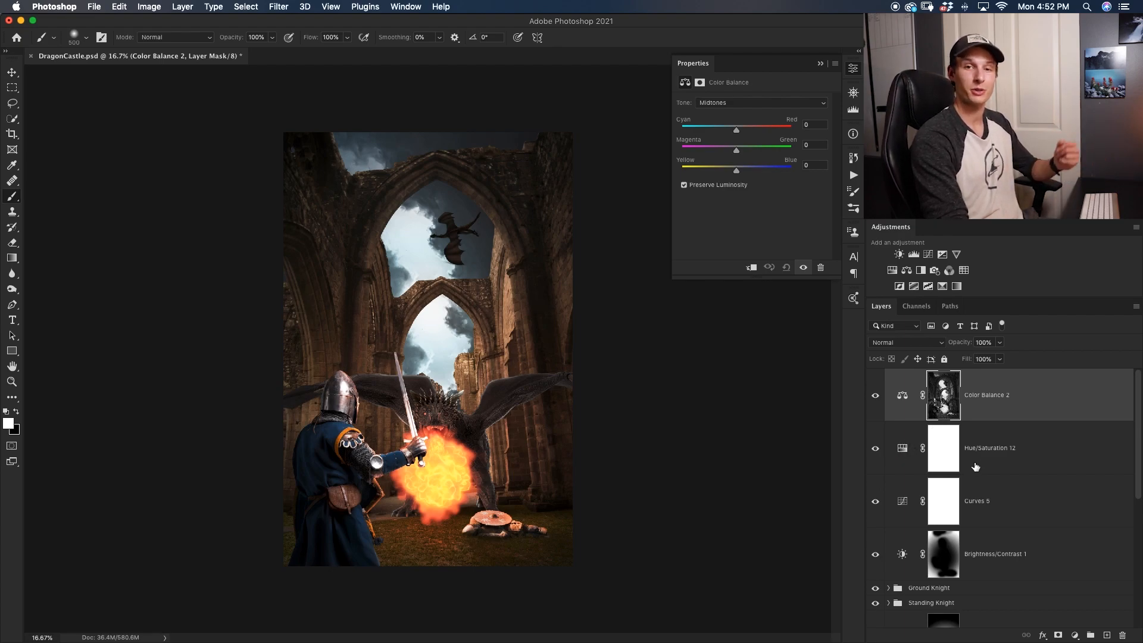
{"action": "left_click_drag", "start_coordinate": [736, 172], "coordinate": [738, 180]}
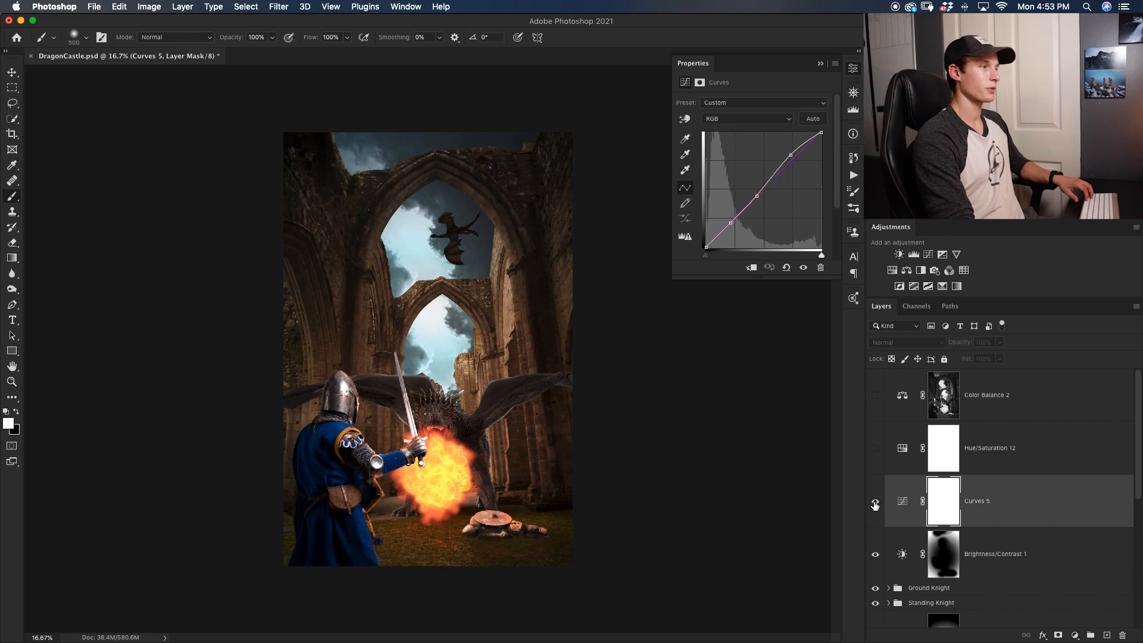
Step: Compare the composite with and without the new Curves, Hue/Saturation and Color Balance adjustments
{"action": "left_click", "coordinate": [876, 501]}
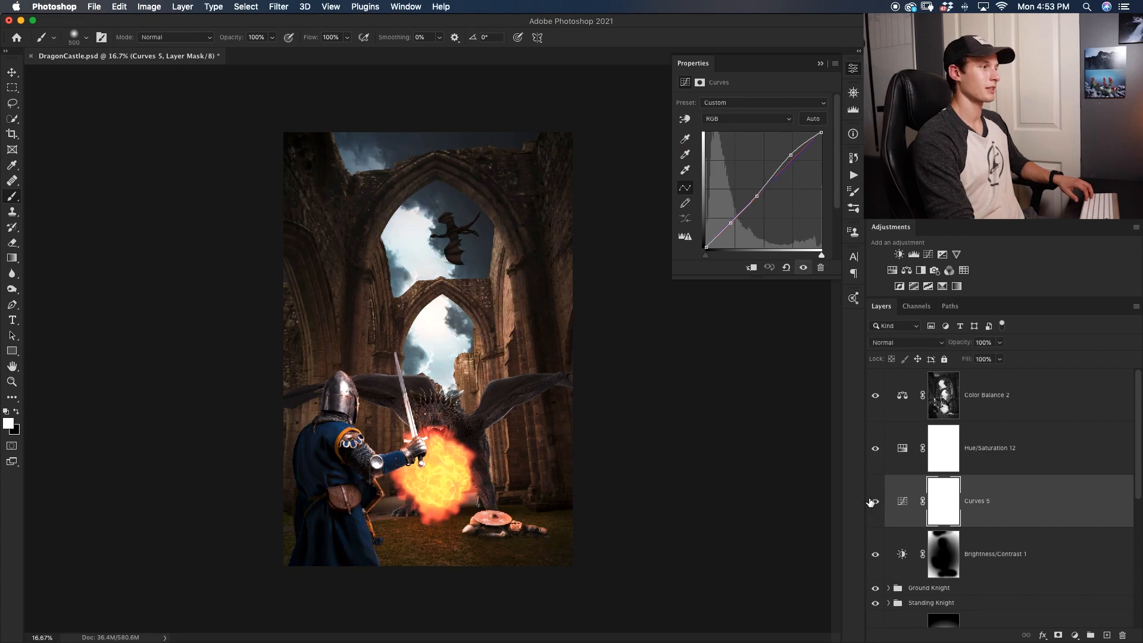
{"action": "left_click", "coordinate": [873, 502]}
{"action": "left_click", "coordinate": [875, 394]}
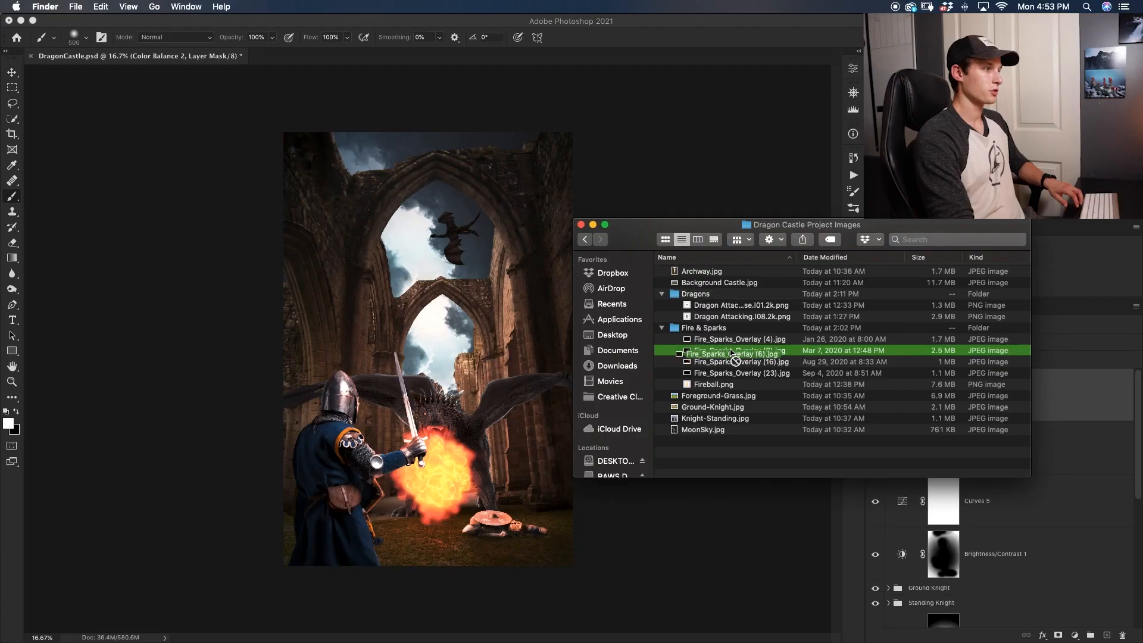
Step: Place Fire_Sparks_Overlay (6).jpg from the project images above Color Balance 2 and set its blend mode to Screen
{"action": "left_click_drag", "start_coordinate": [679, 357], "coordinate": [918, 412]}
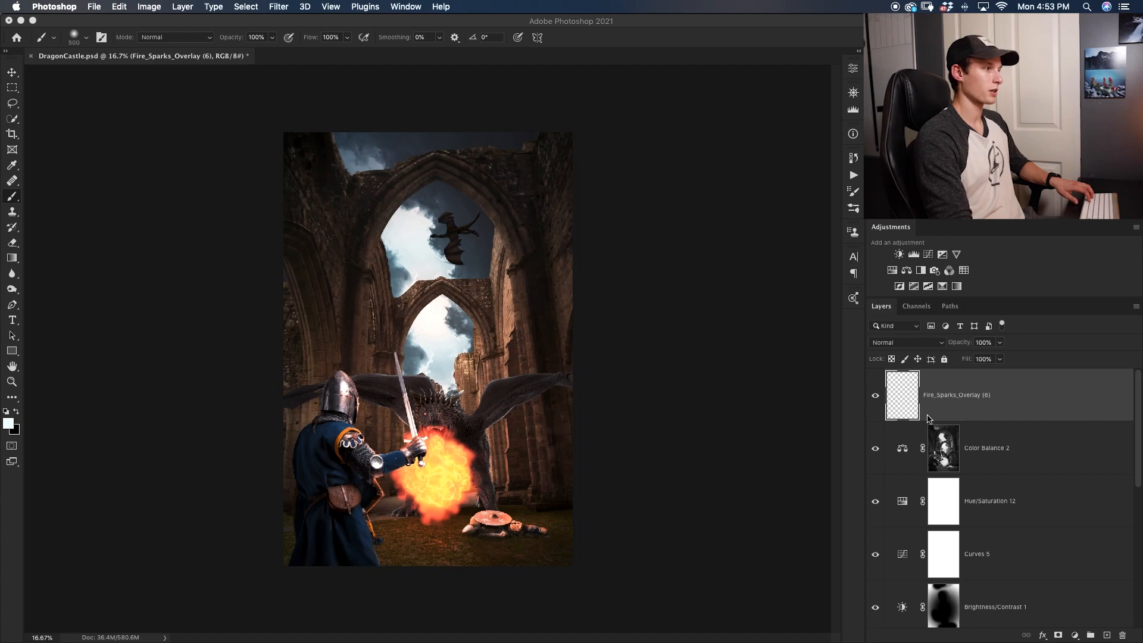
{"action": "left_click", "coordinate": [905, 342]}
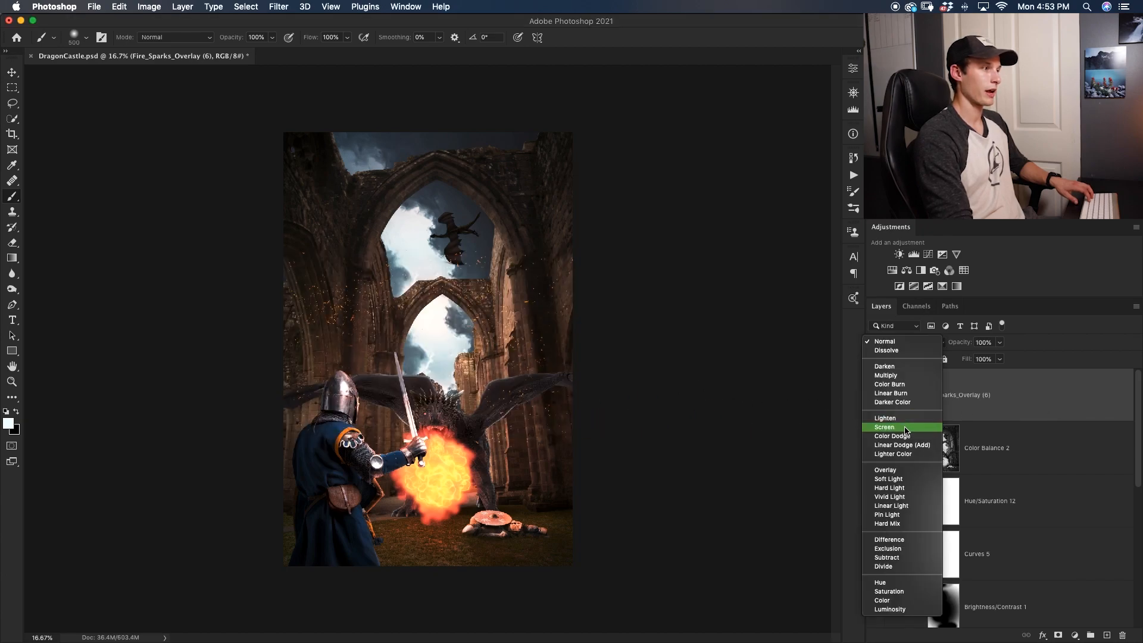
{"action": "left_click", "coordinate": [905, 427]}
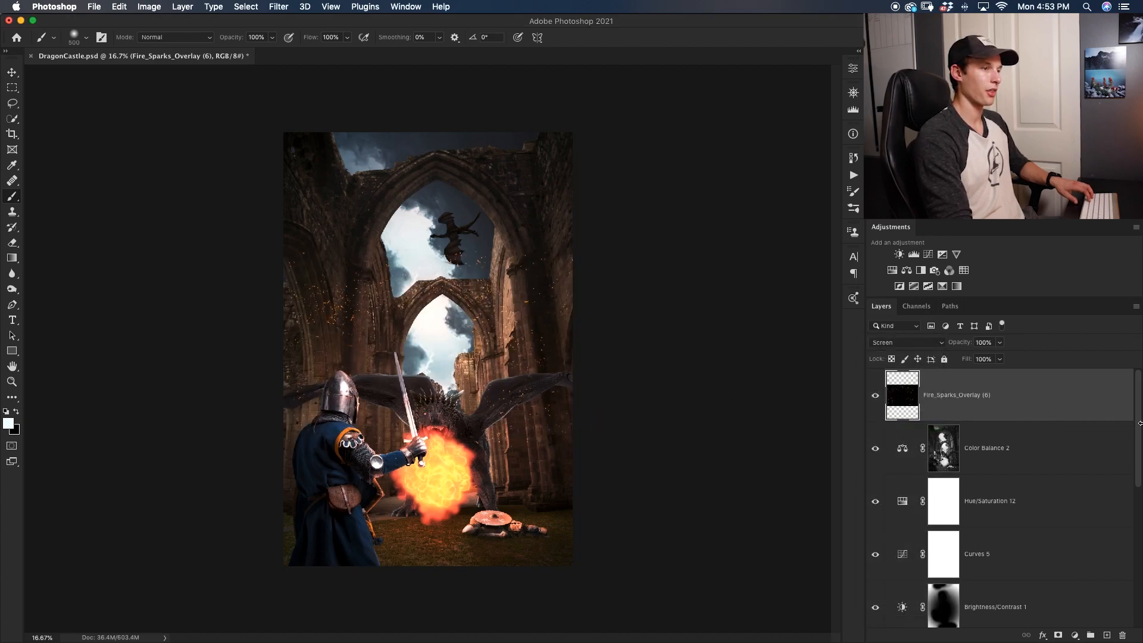
Step: Move the Fire_Sparks_Overlay (6) layer directly below the Standing Knight group
{"action": "left_click_drag", "start_coordinate": [1082, 406], "coordinate": [1095, 574]}
{"action": "left_click_drag", "start_coordinate": [1139, 458], "coordinate": [1140, 519]}
{"action": "left_click_drag", "start_coordinate": [1025, 457], "coordinate": [1012, 545]}
Step: Scale down the sparks overlay proportionally, position it over the fireball and apply the transform
{"action": "key", "text": "v"}
{"action": "left_click_drag", "start_coordinate": [527, 395], "coordinate": [578, 511]}
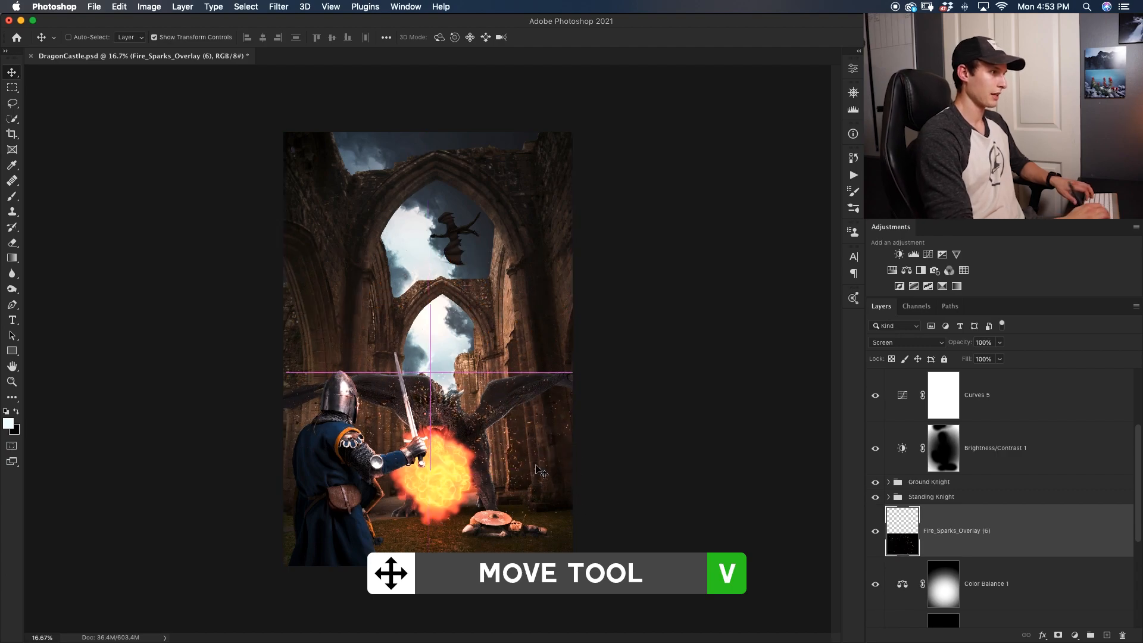
{"action": "key", "text": "super+minus"}
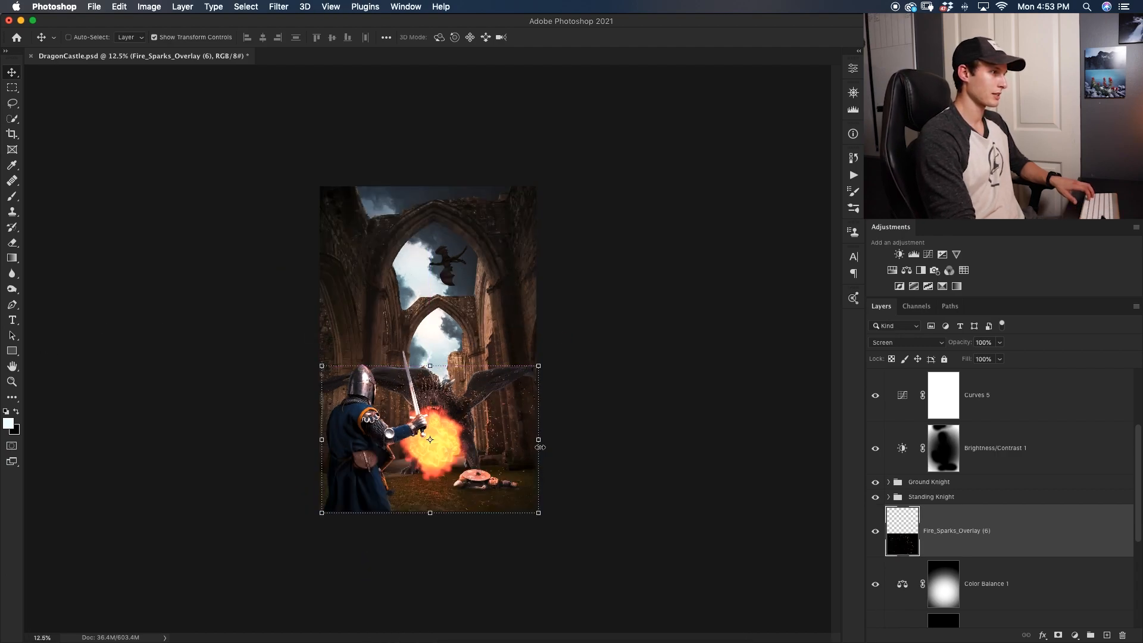
{"action": "left_click_drag", "start_coordinate": [540, 448], "coordinate": [509, 447]}
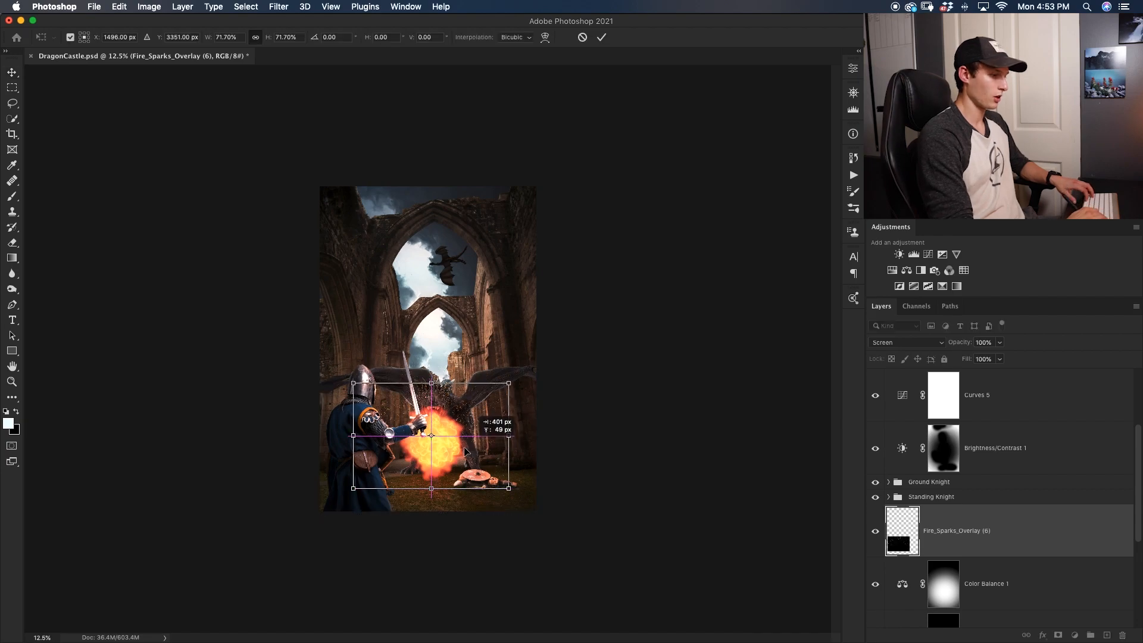
{"action": "key", "text": "super+plus"}
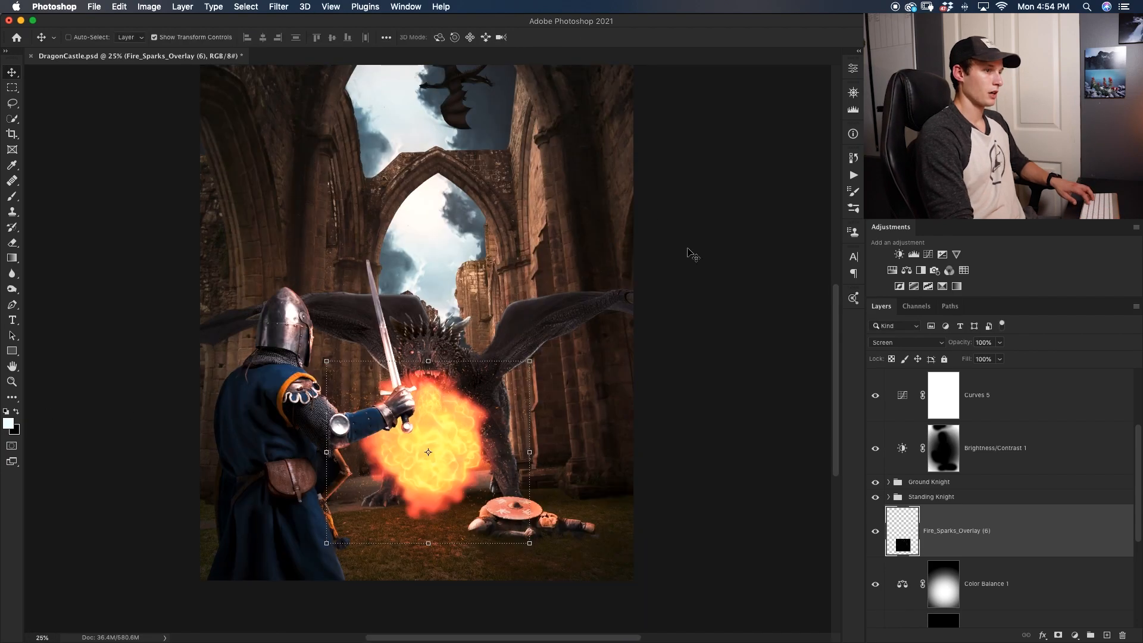
Step: Add a layer mask to Fire_Sparks_Overlay (6) and paint black over the sparks on the ground near the fallen knight
{"action": "left_click", "coordinate": [1058, 635]}
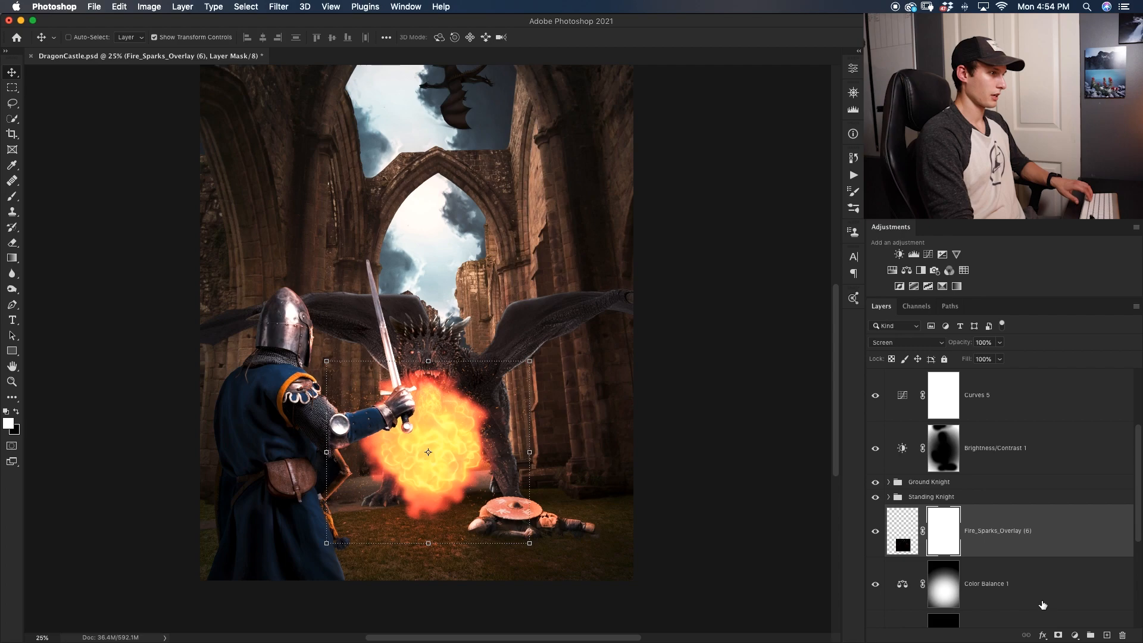
{"action": "key", "text": "b"}
{"action": "key", "text": "x"}
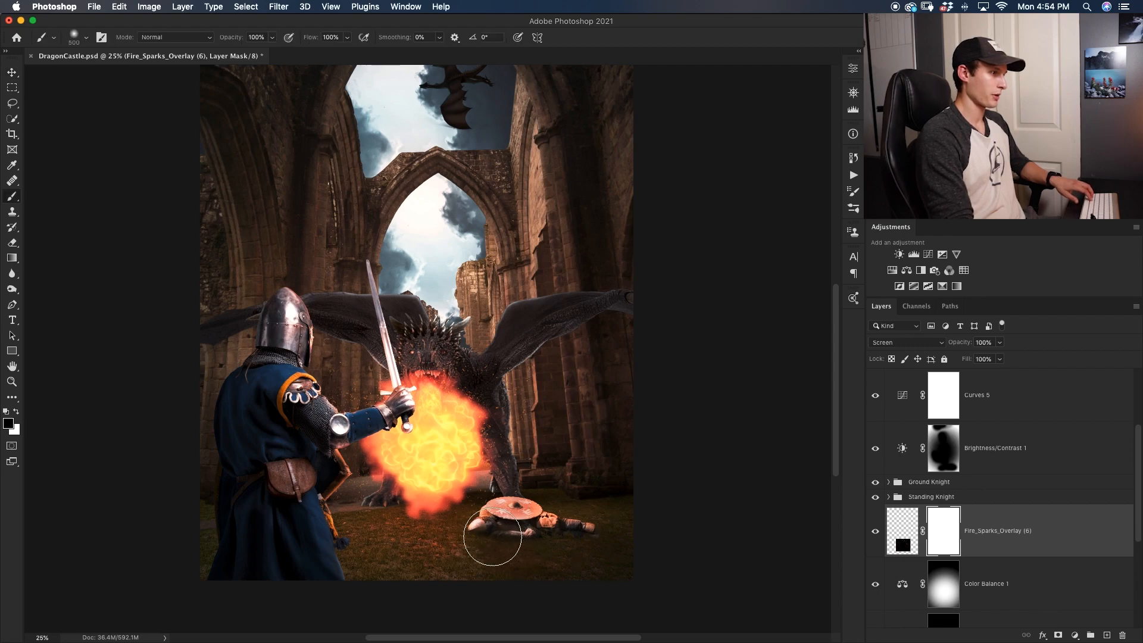
{"action": "left_click_drag", "start_coordinate": [512, 537], "coordinate": [493, 545]}
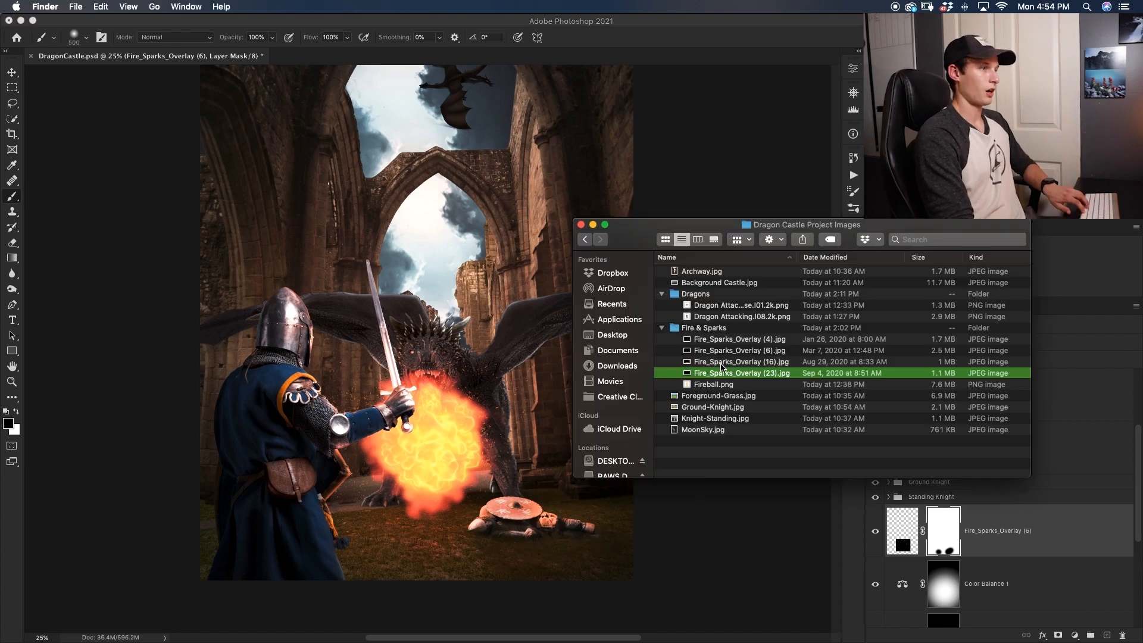
Step: Place Fire_Sparks_Overlay (16).jpg above the first sparks layer and set its blend mode to Screen
{"action": "left_click", "coordinate": [727, 362]}
{"action": "left_click_drag", "start_coordinate": [726, 365], "coordinate": [462, 434]}
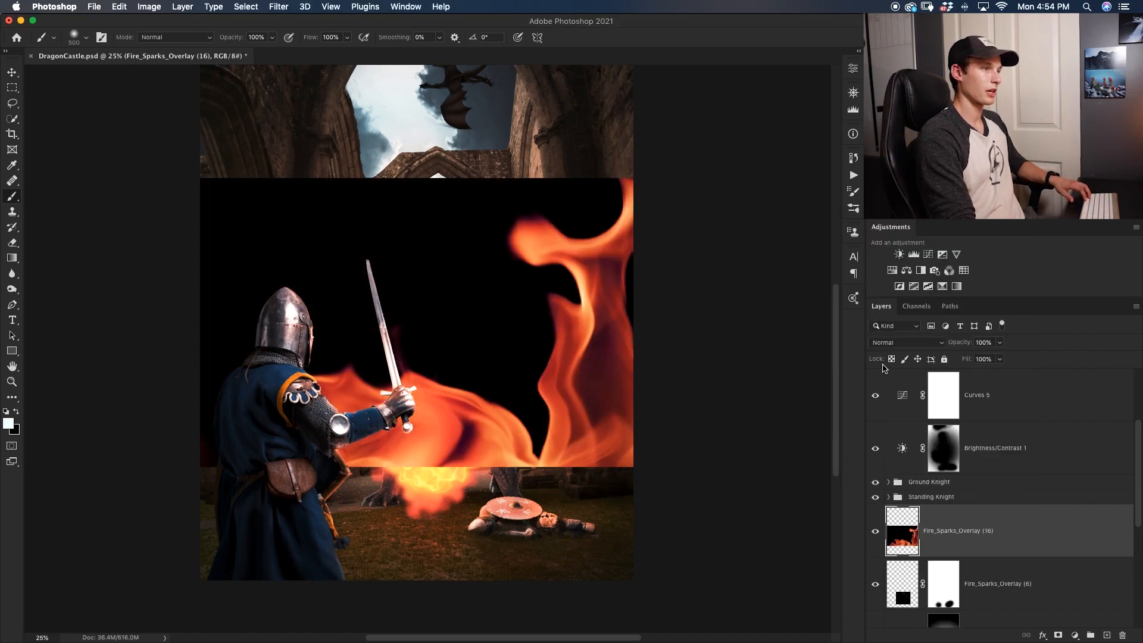
{"action": "left_click", "coordinate": [885, 342]}
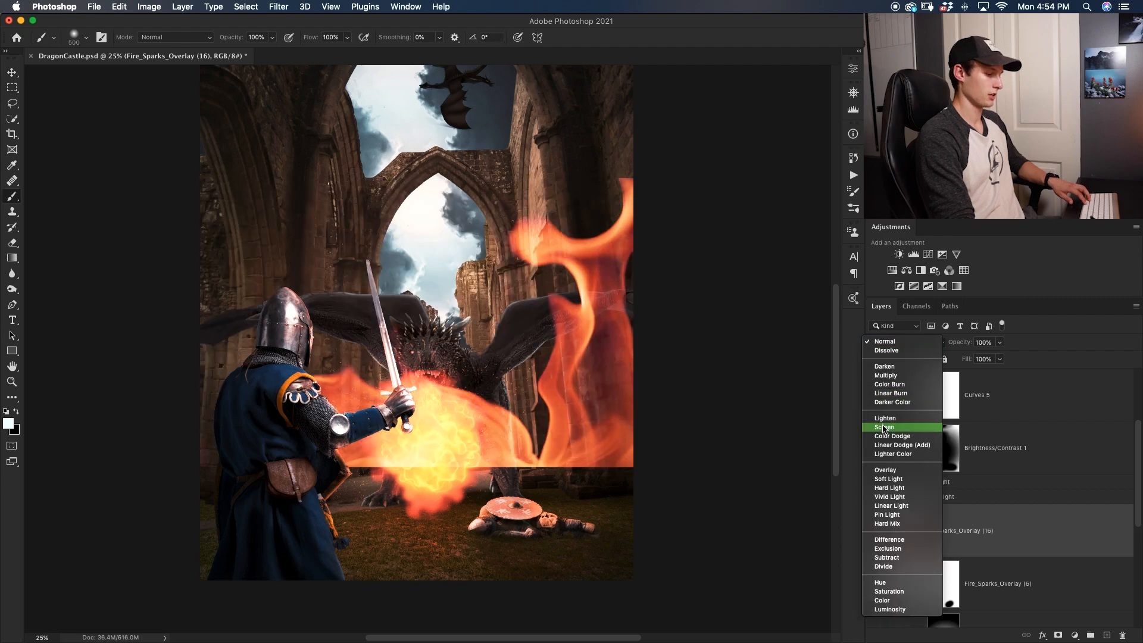
{"action": "left_click", "coordinate": [883, 426]}
Step: Move the flame overlay down and scale it to 41.92% in the image's lower-right corner around the fallen knight
{"action": "key", "text": "v"}
{"action": "left_click_drag", "start_coordinate": [565, 428], "coordinate": [559, 505]}
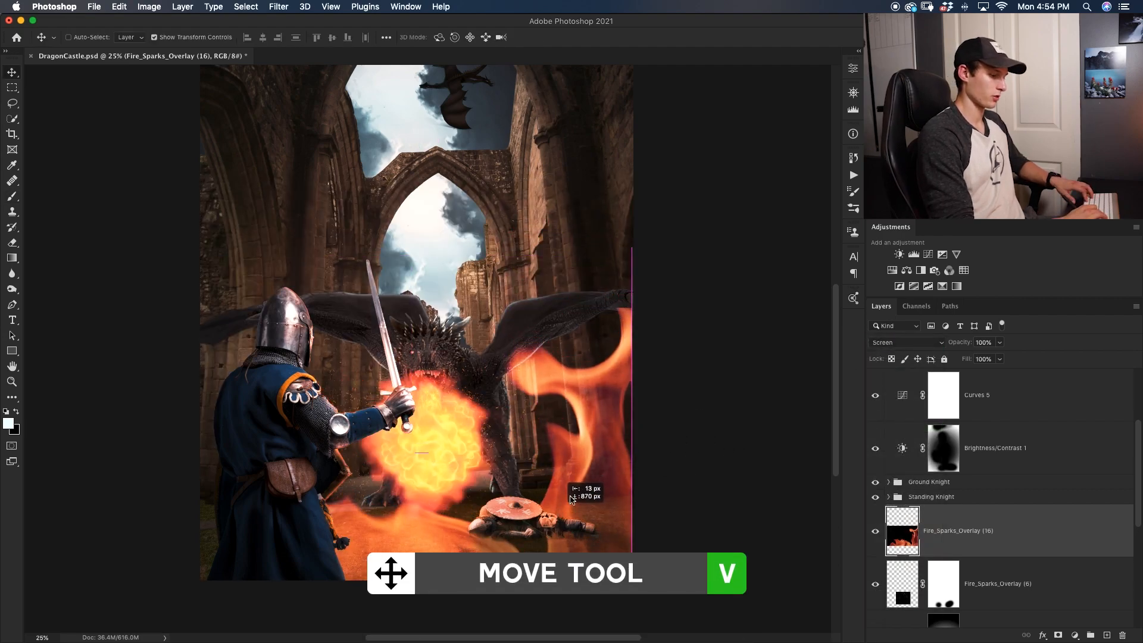
{"action": "key", "text": "super+minus"}
{"action": "left_click_drag", "start_coordinate": [317, 376], "coordinate": [444, 459]}
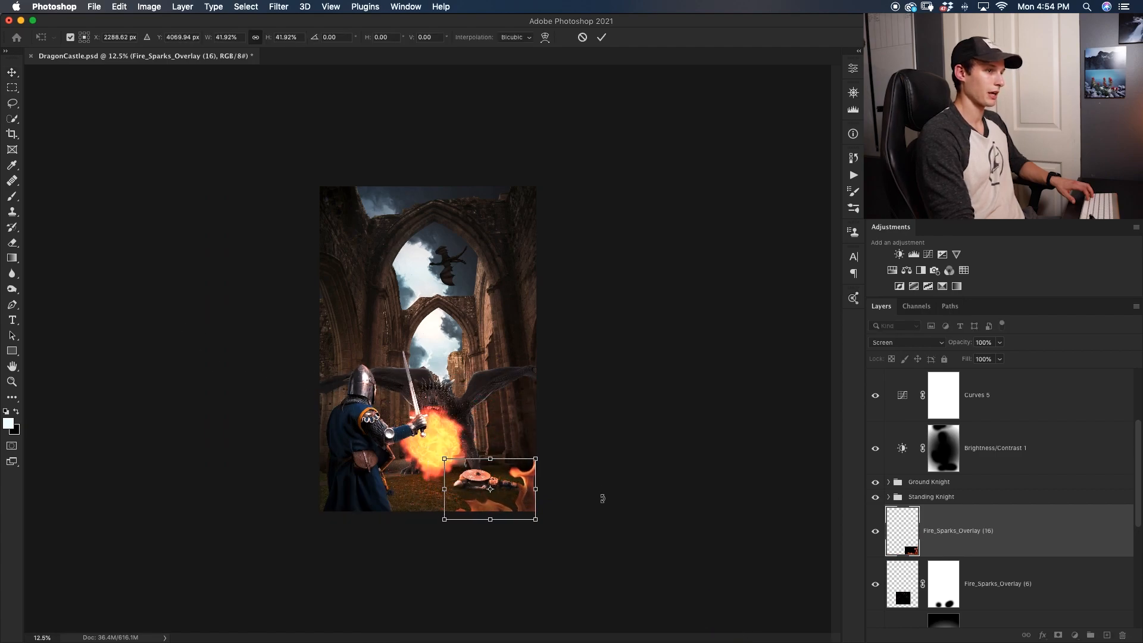
Step: Move Fire_Sparks_Overlay (16) above Color Balance 2, enlarge it slightly past the image's lower-right corner and apply the transform
{"action": "left_click_drag", "start_coordinate": [1142, 511], "coordinate": [1142, 496]}
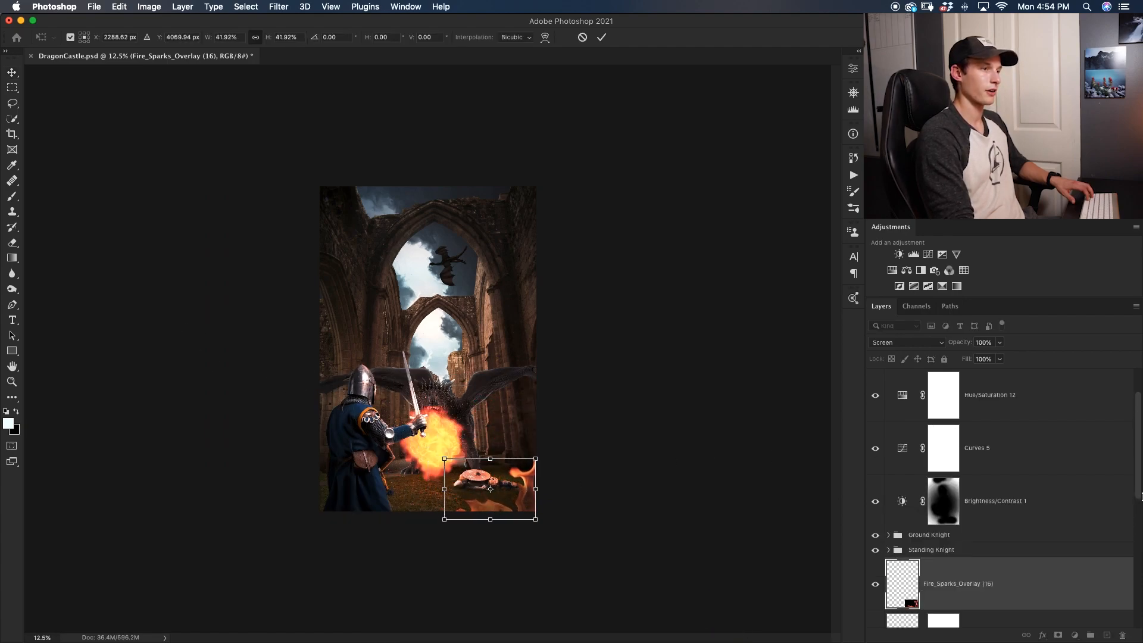
{"action": "left_click_drag", "start_coordinate": [1044, 592], "coordinate": [1049, 382]}
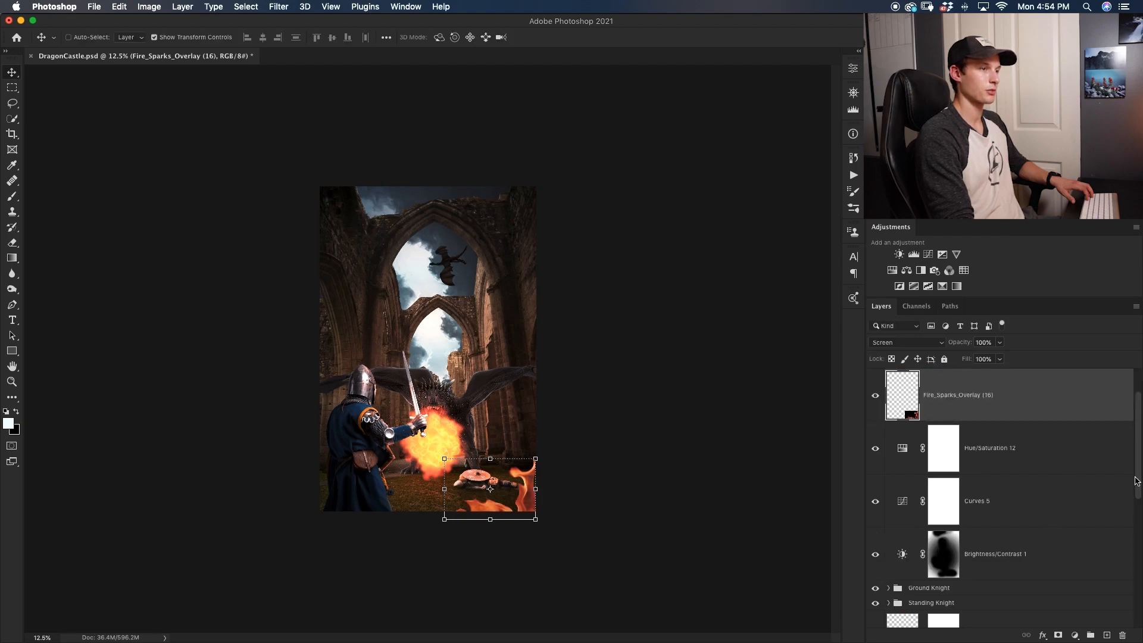
{"action": "left_click_drag", "start_coordinate": [1141, 480], "coordinate": [1141, 432]}
{"action": "left_click_drag", "start_coordinate": [1051, 449], "coordinate": [1049, 372]}
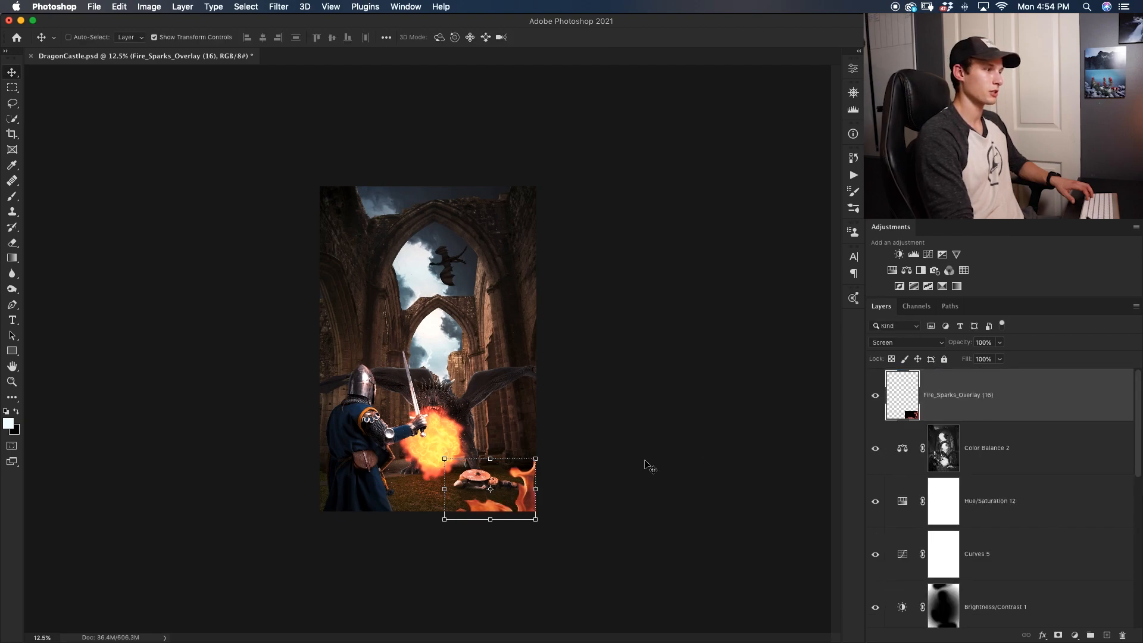
{"action": "left_click_drag", "start_coordinate": [537, 521], "coordinate": [550, 491]}
{"action": "left_click", "coordinate": [601, 37]}
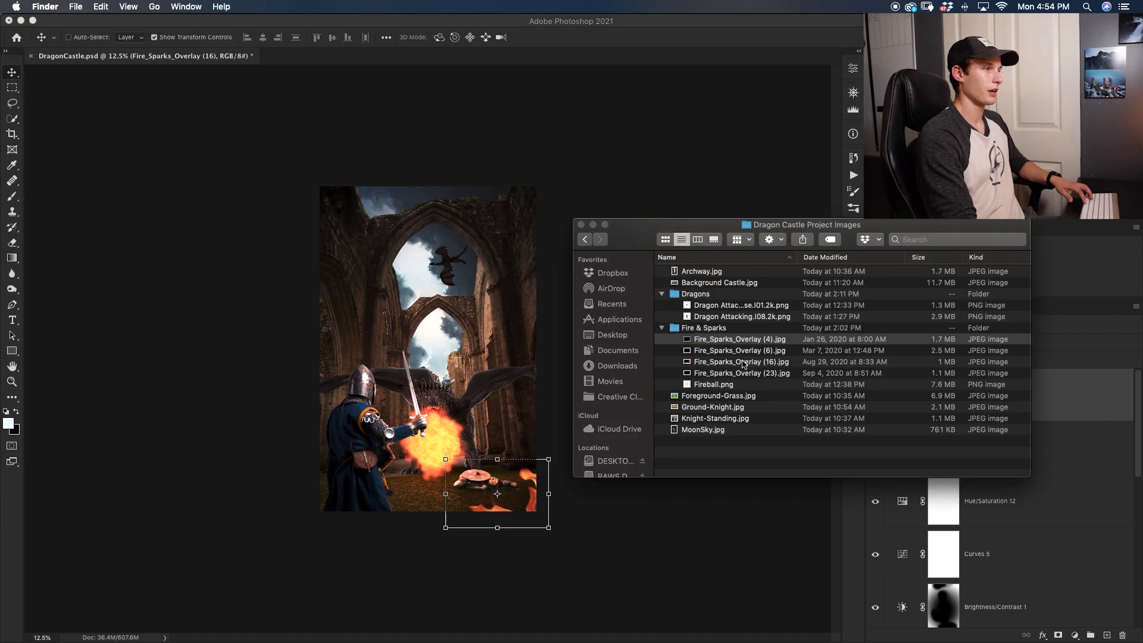
Step: Place Fire_Sparks_Overlay (4).jpg with the Screen blend mode and move it to the image's lower-right corner
{"action": "left_click_drag", "start_coordinate": [750, 338], "coordinate": [454, 432]}
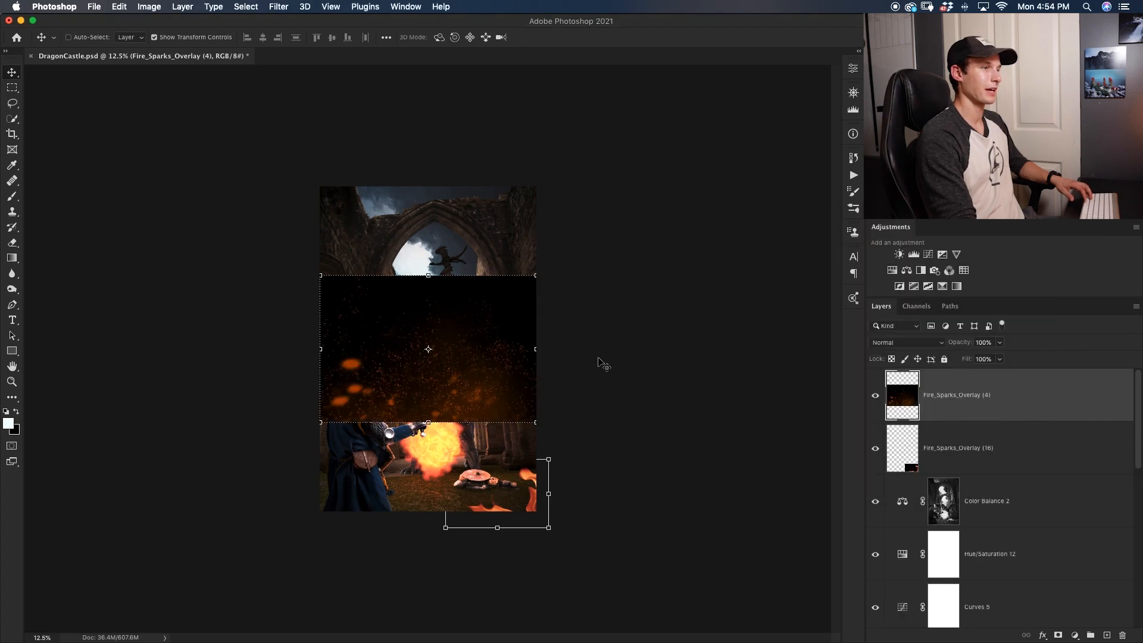
{"action": "left_click", "coordinate": [901, 344]}
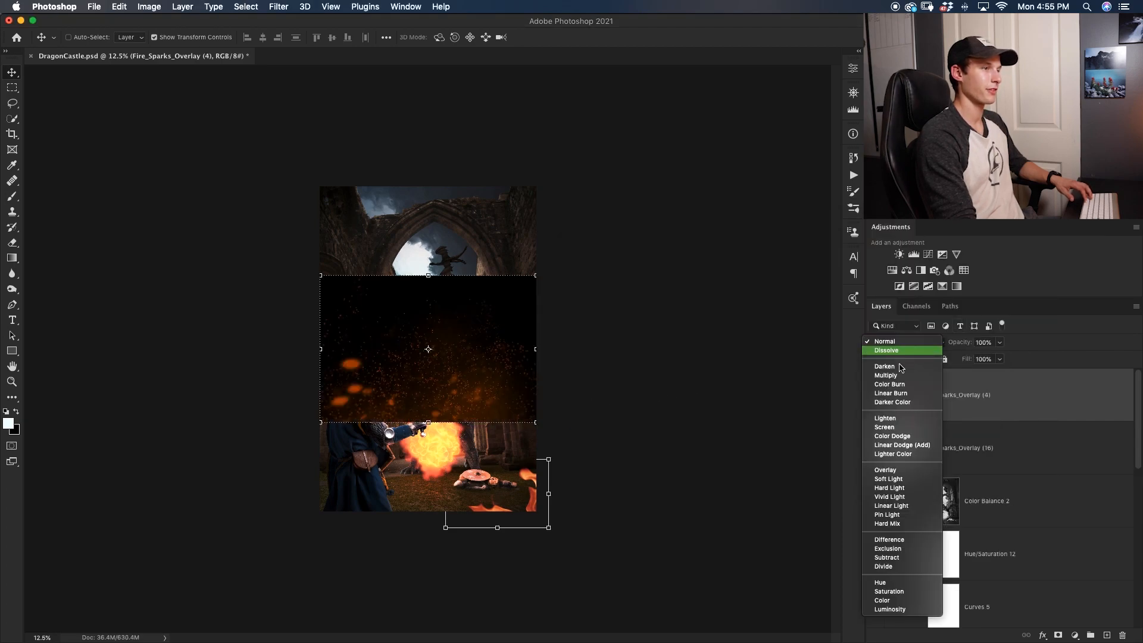
{"action": "left_click", "coordinate": [901, 427]}
{"action": "left_click_drag", "start_coordinate": [450, 374], "coordinate": [511, 478]}
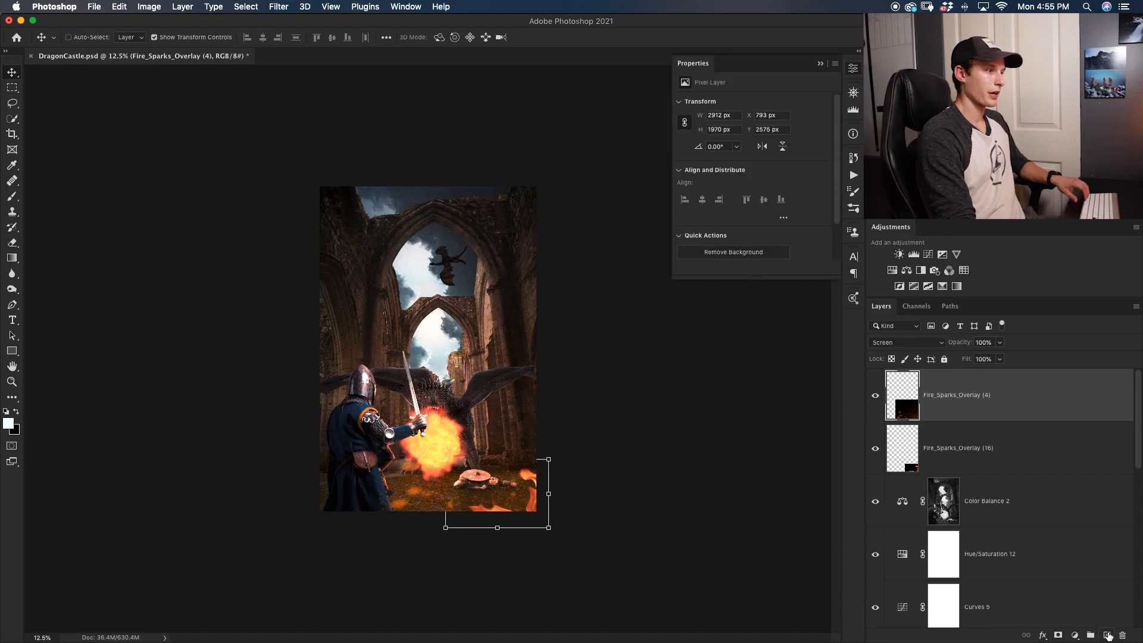
Step: Add a new layer and brush an orange glow over the flames in the image's lower-right corner
{"action": "left_click", "coordinate": [1107, 635]}
{"action": "key", "text": "b"}
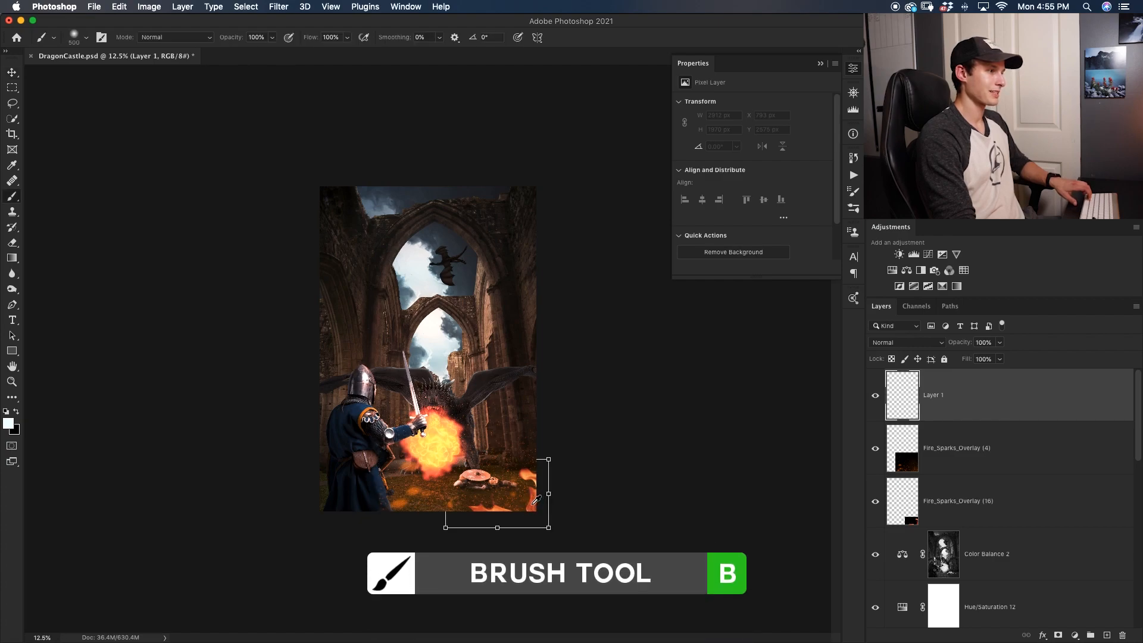
{"action": "left_click", "coordinate": [1024, 78]}
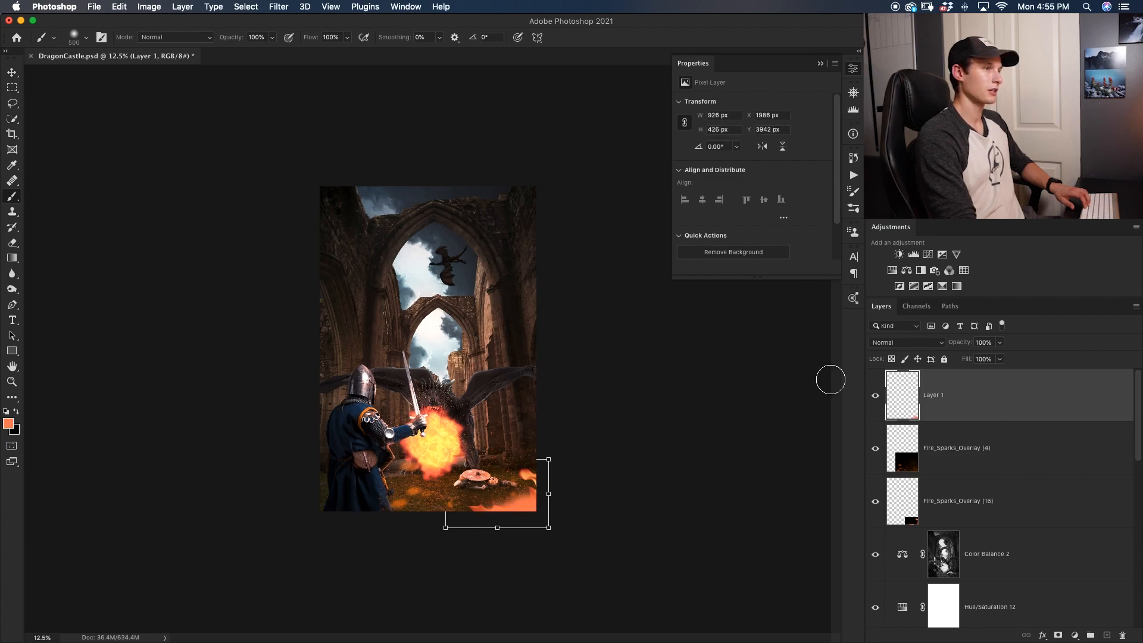
Step: Set the orange glow layer's blend mode to Overlay and its fill to 18%
{"action": "left_click", "coordinate": [904, 343]}
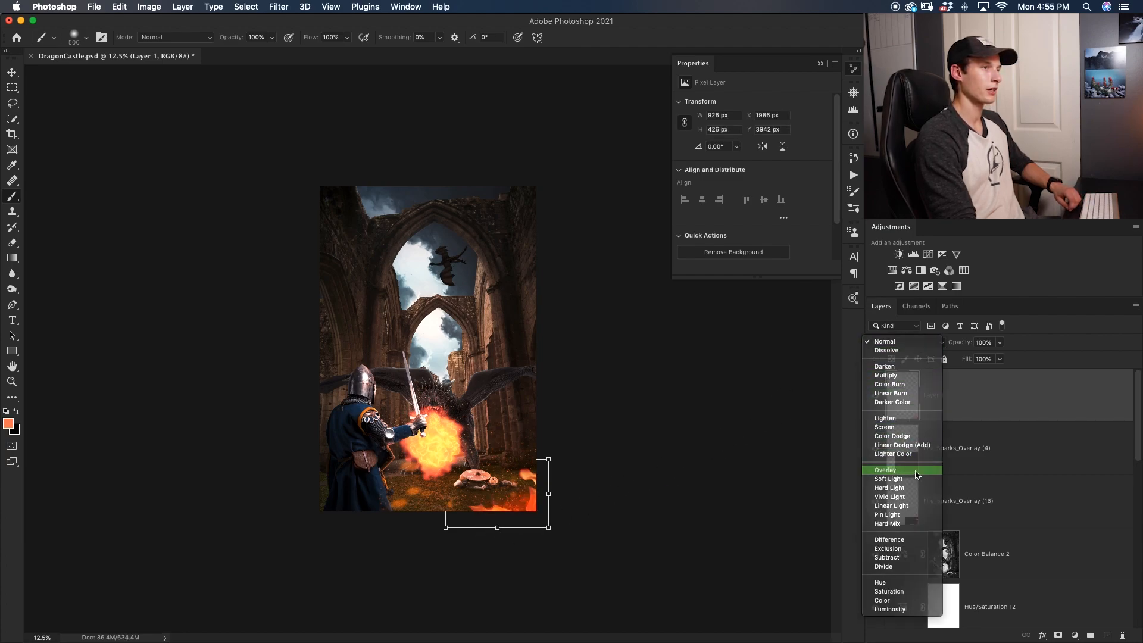
{"action": "left_click", "coordinate": [885, 469]}
{"action": "left_click", "coordinate": [1000, 359]}
{"action": "left_click_drag", "start_coordinate": [965, 381], "coordinate": [967, 381]}
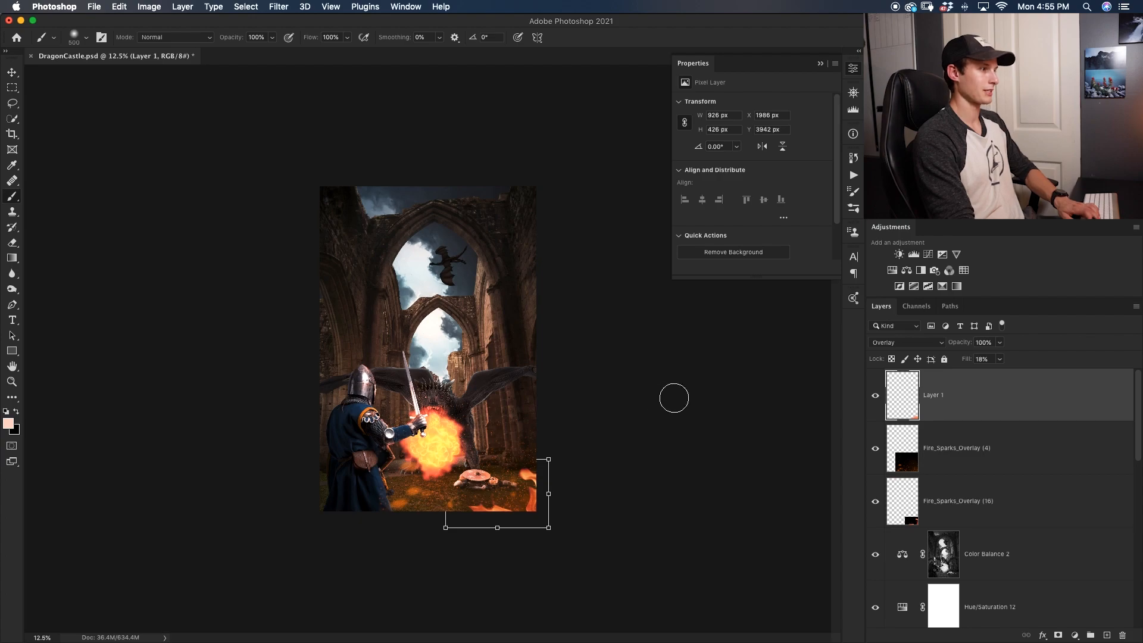
Step: Enlarge the brush to 900 px and extend the glow on Layer 1 with a pale colour around the fallen knight
{"action": "key", "text": "bracketright"}
{"action": "key", "text": "bracketright"}
{"action": "key", "text": "bracketright"}
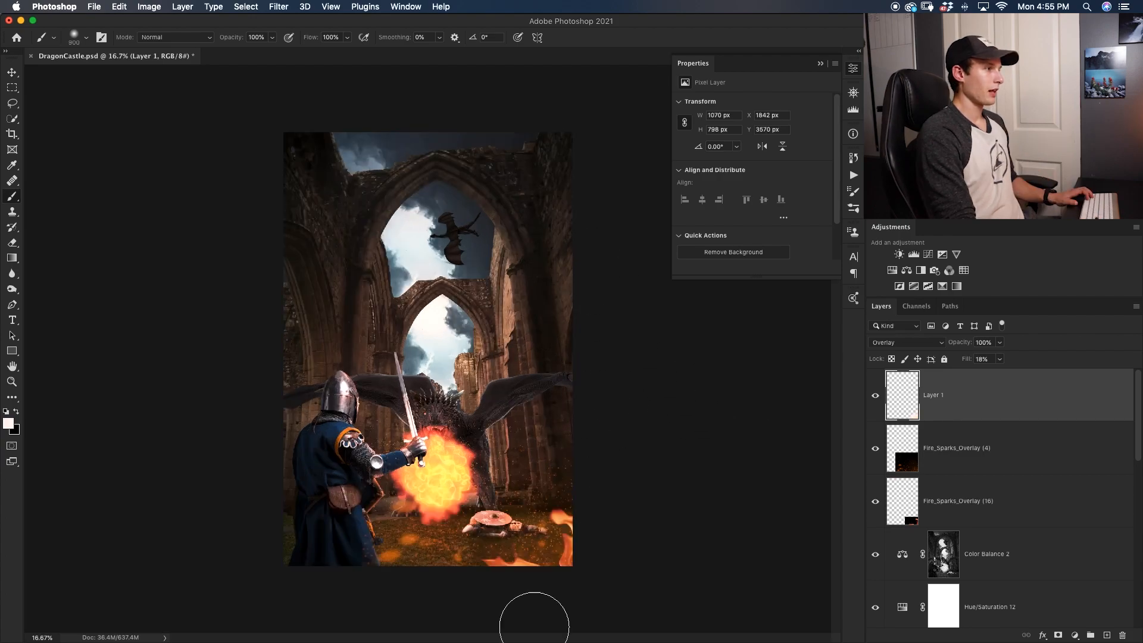
Step: Place Fire_Sparks_Overlay (23).jpg above Layer 1 and set its blend mode to Screen
{"action": "mouse_move", "coordinate": [535, 641]}
{"action": "left_click", "coordinate": [362, 640]}
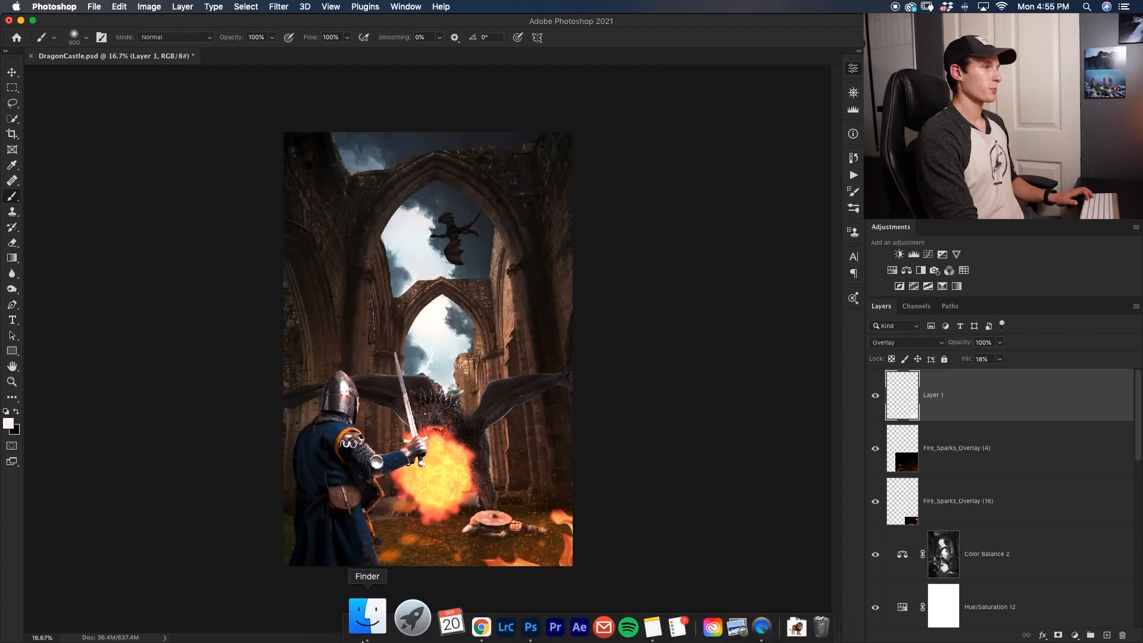
{"action": "left_click", "coordinate": [744, 374]}
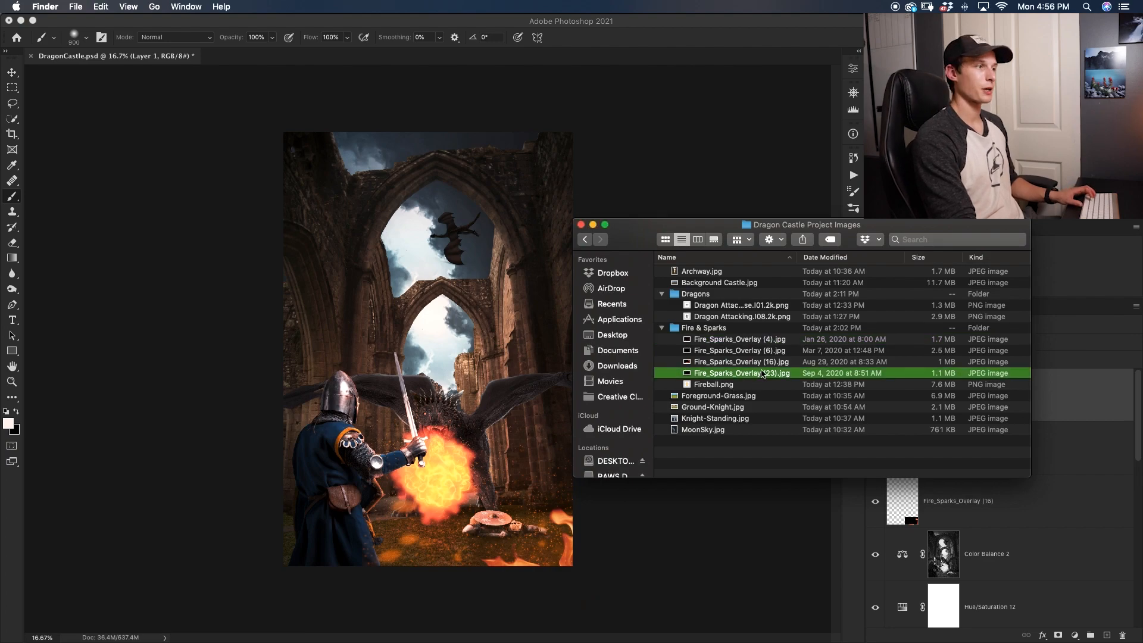
{"action": "left_click_drag", "start_coordinate": [741, 373], "coordinate": [511, 426]}
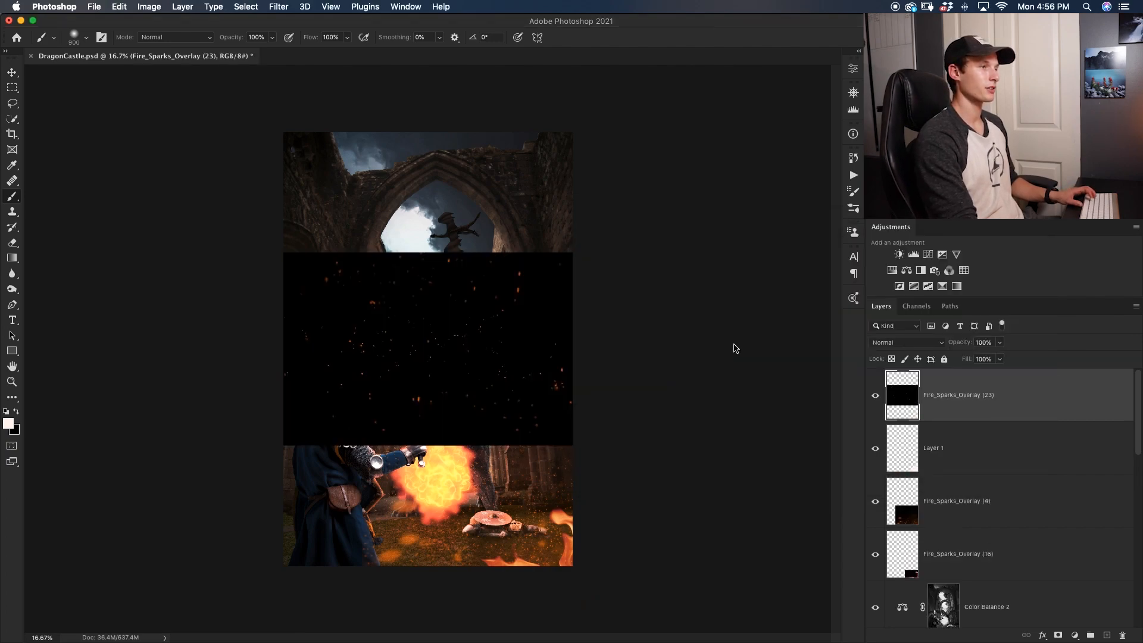
{"action": "left_click", "coordinate": [904, 340]}
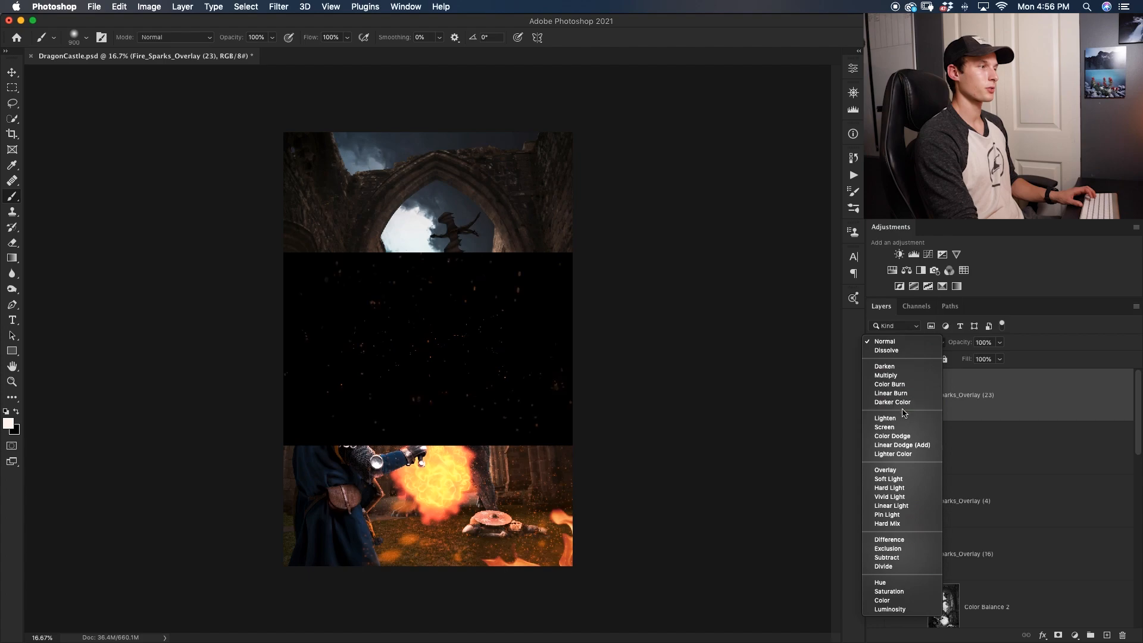
{"action": "left_click", "coordinate": [899, 427]}
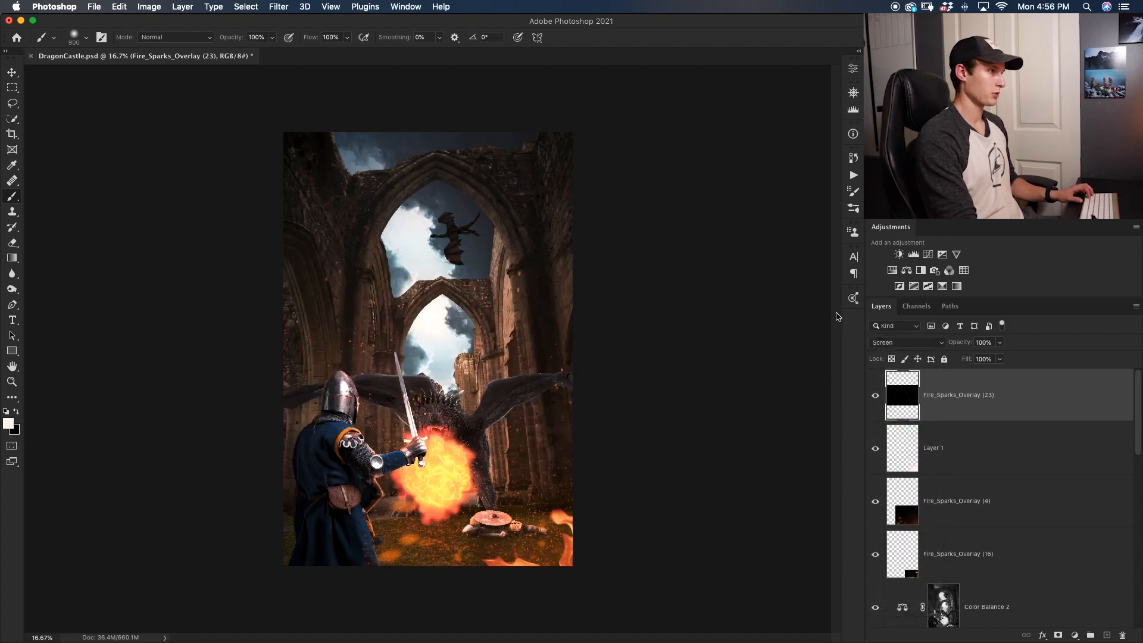
Step: Move Fire_Sparks_Overlay (23) up to the image's top edge and scale it to cover nearly the whole picture
{"action": "key", "text": "v"}
{"action": "left_click_drag", "start_coordinate": [429, 254], "coordinate": [429, 195]}
{"action": "left_click_drag", "start_coordinate": [574, 446], "coordinate": [732, 592]}
{"action": "key", "text": "Return"}
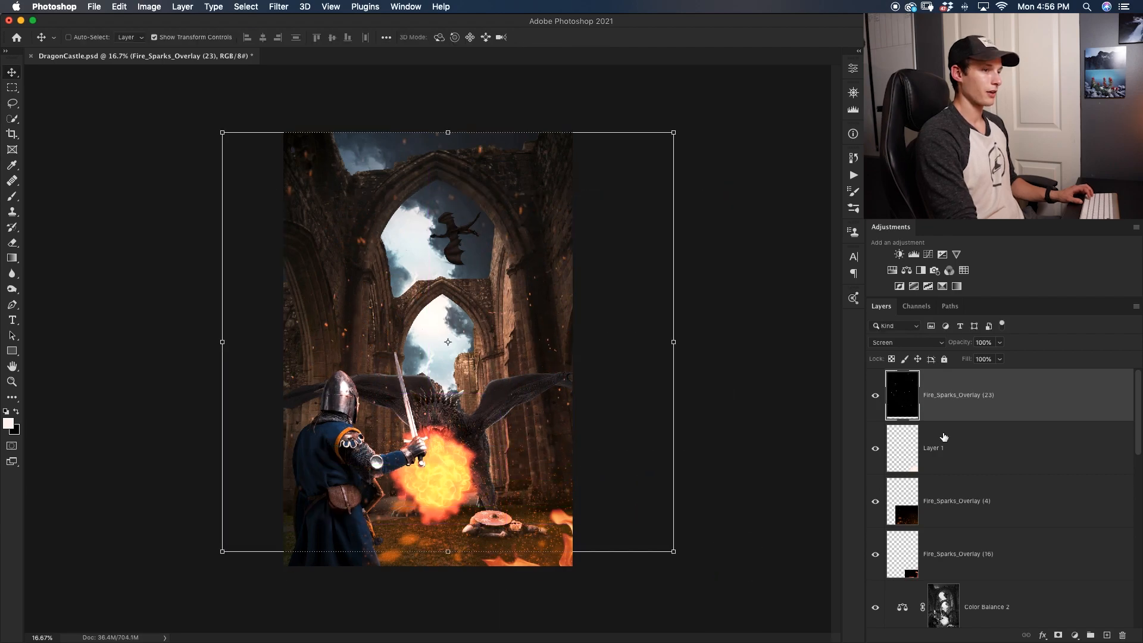
Step: Add layer masks to Fire_Sparks_Overlay (23) and (4) and paint black to remove sparks over the standing knight
{"action": "left_click", "coordinate": [1059, 634]}
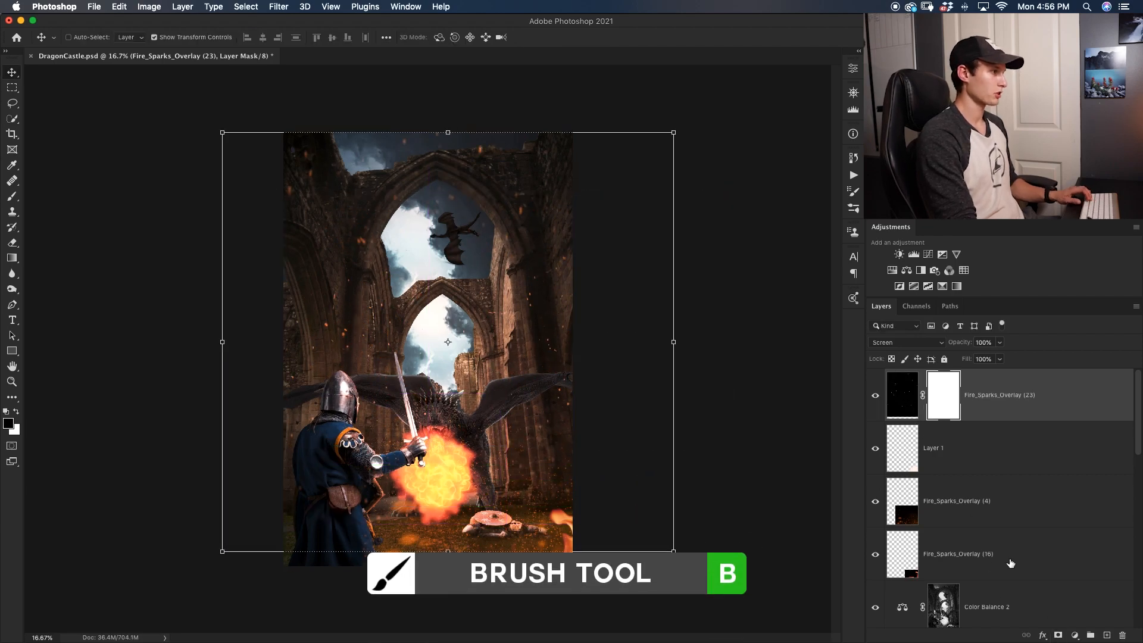
{"action": "key", "text": "b"}
{"action": "key", "text": "x"}
{"action": "key", "text": "x"}
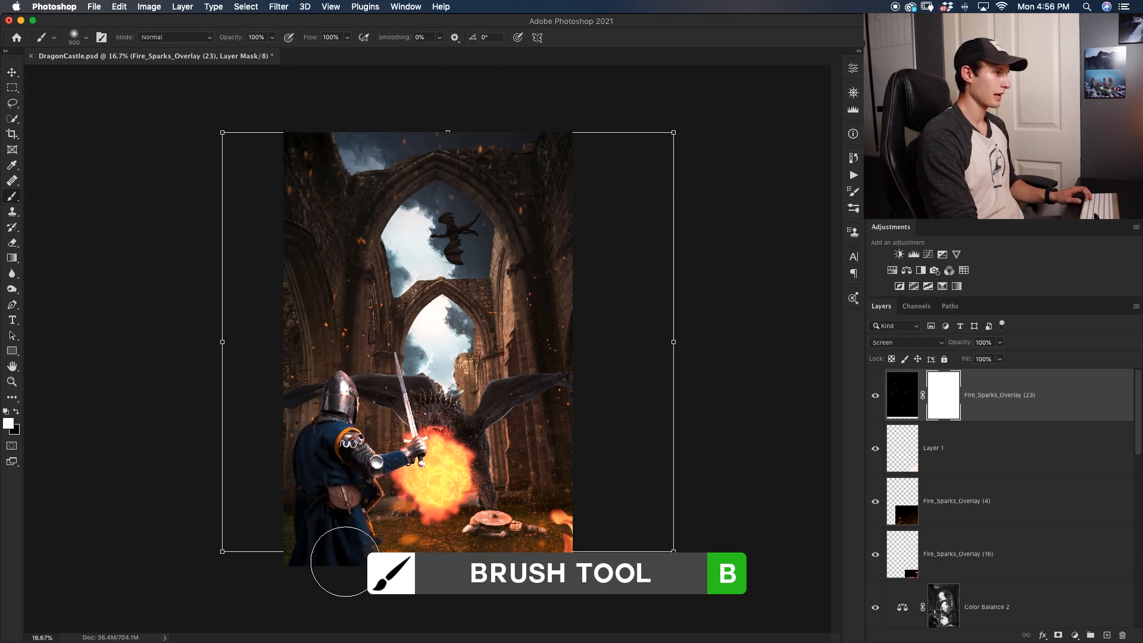
{"action": "key", "text": "x"}
{"action": "left_click", "coordinate": [343, 457]}
{"action": "left_click", "coordinate": [986, 527]}
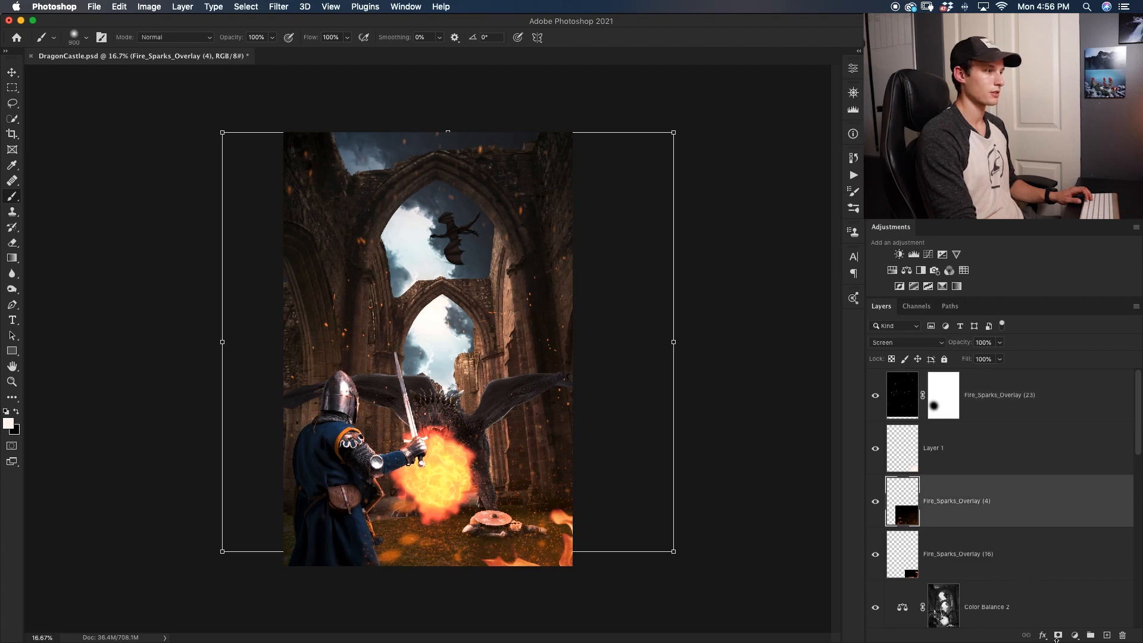
{"action": "left_click", "coordinate": [1058, 636]}
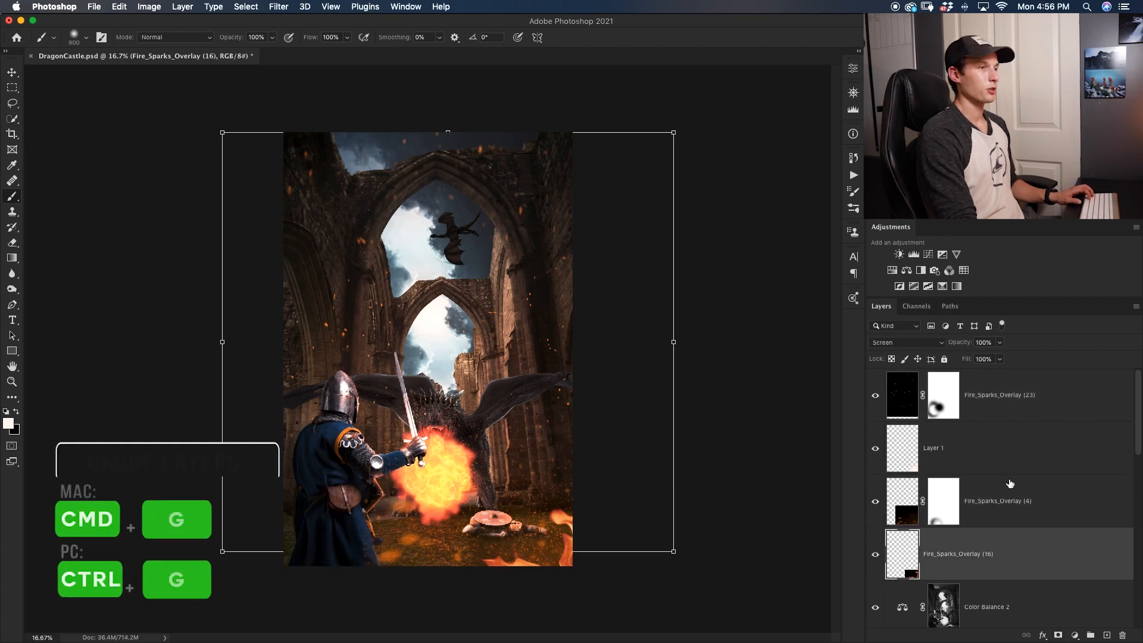
Step: Group the layers from Fire_Sparks_Overlay (16) to Fire_Sparks_Overlay (23) and name the group Sparks
{"action": "left_click", "coordinate": [1038, 412], "text": "shift"}
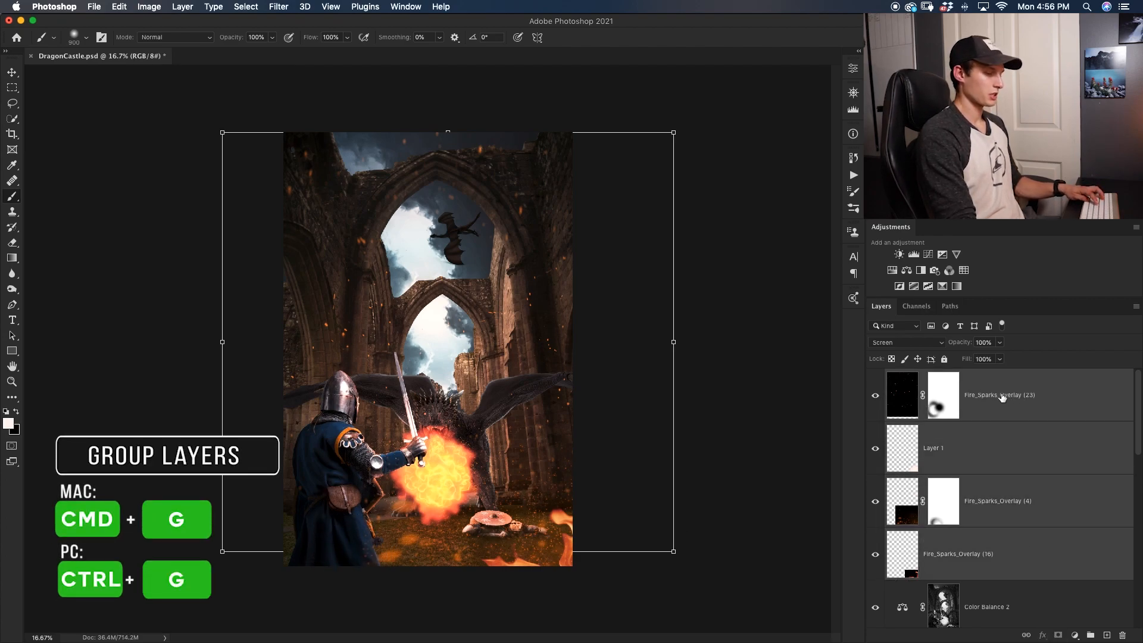
{"action": "key", "text": "super+g"}
{"action": "double_click", "coordinate": [917, 376]}
{"action": "type", "text": "Sparks"}
{"action": "key", "text": "Return"}
Step: Toggle the Sparks group's visibility to compare the image with and without the overlays
{"action": "left_click", "coordinate": [877, 376]}
{"action": "left_click", "coordinate": [875, 376]}
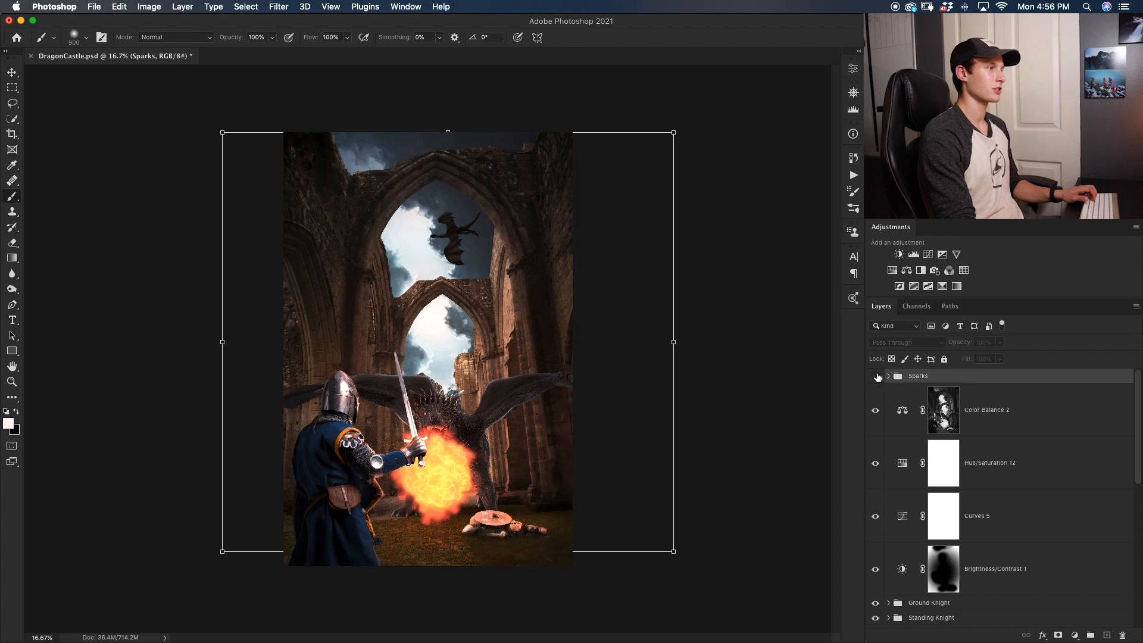
{"action": "left_click", "coordinate": [875, 377]}
{"action": "left_click", "coordinate": [876, 376]}
{"action": "left_click", "coordinate": [876, 376]}
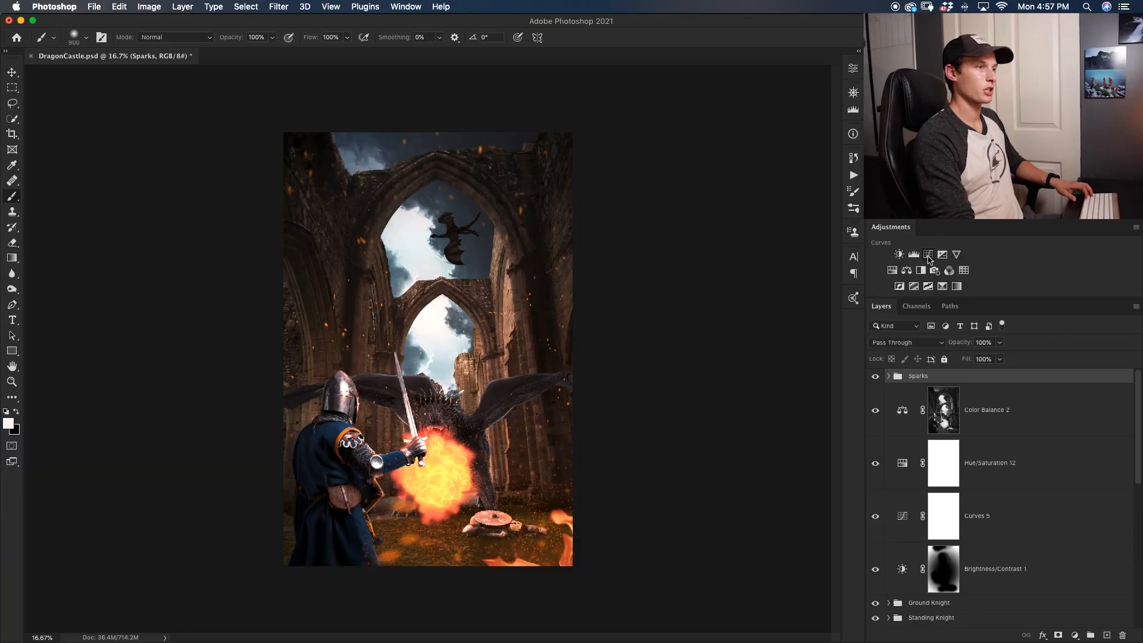
Step: Add a Curves adjustment layer above the Sparks group and name it Brighten
{"action": "left_click", "coordinate": [929, 255]}
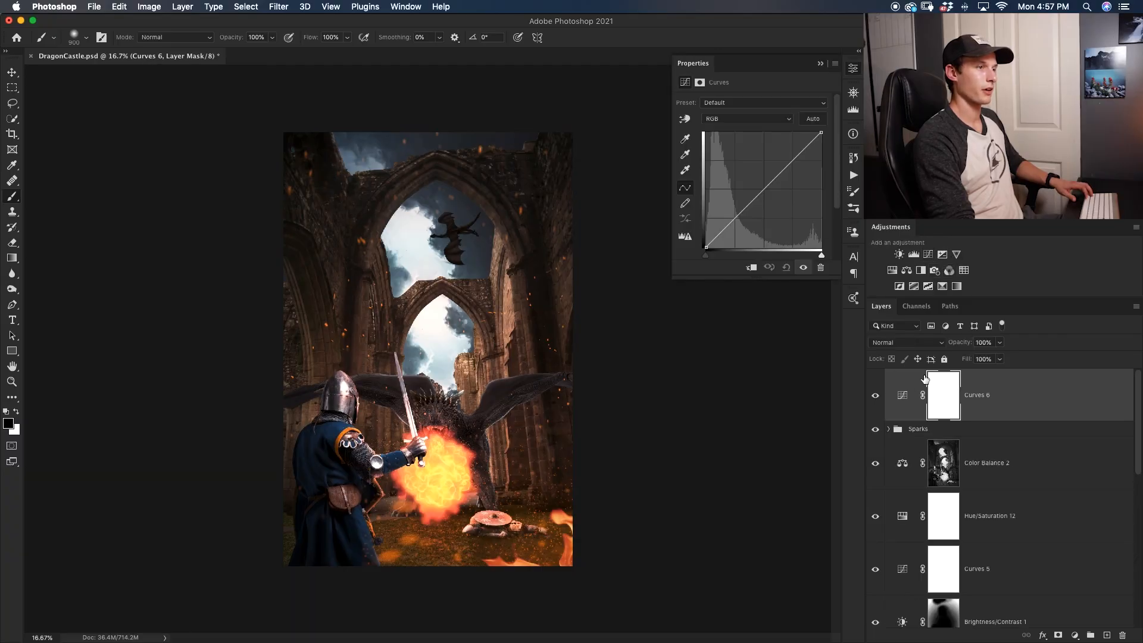
{"action": "double_click", "coordinate": [976, 396]}
{"action": "type", "text": "Brighten"}
{"action": "key", "text": "Return"}
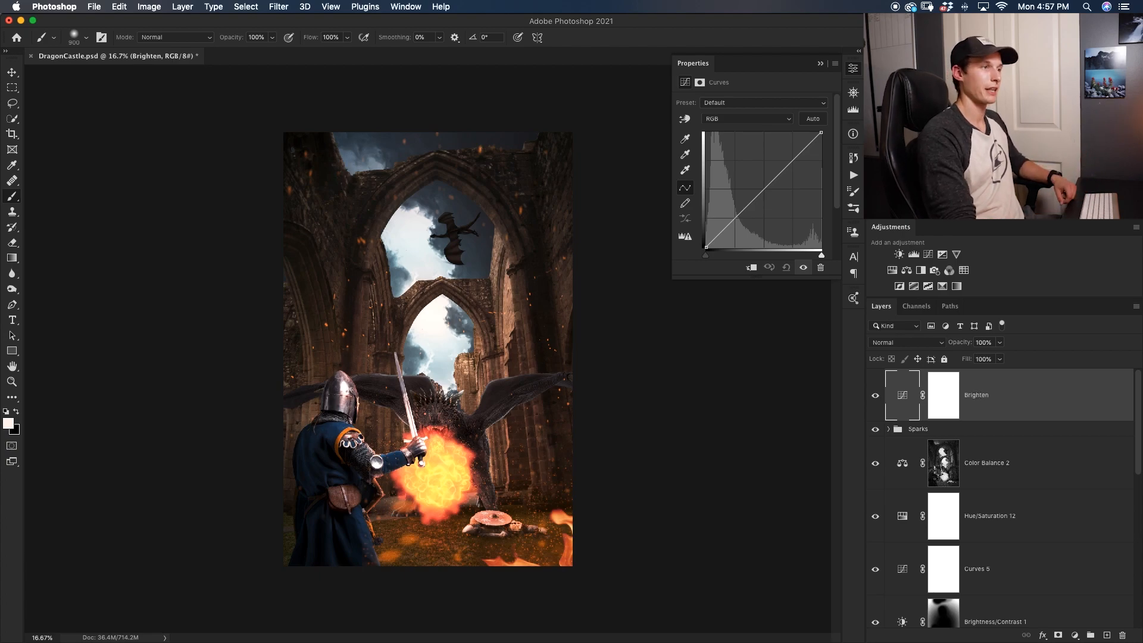
Step: Add a second Curves adjustment layer named Darken and hide it
{"action": "left_click", "coordinate": [930, 254]}
{"action": "double_click", "coordinate": [976, 395]}
{"action": "type", "text": "Darken"}
{"action": "key", "text": "Return"}
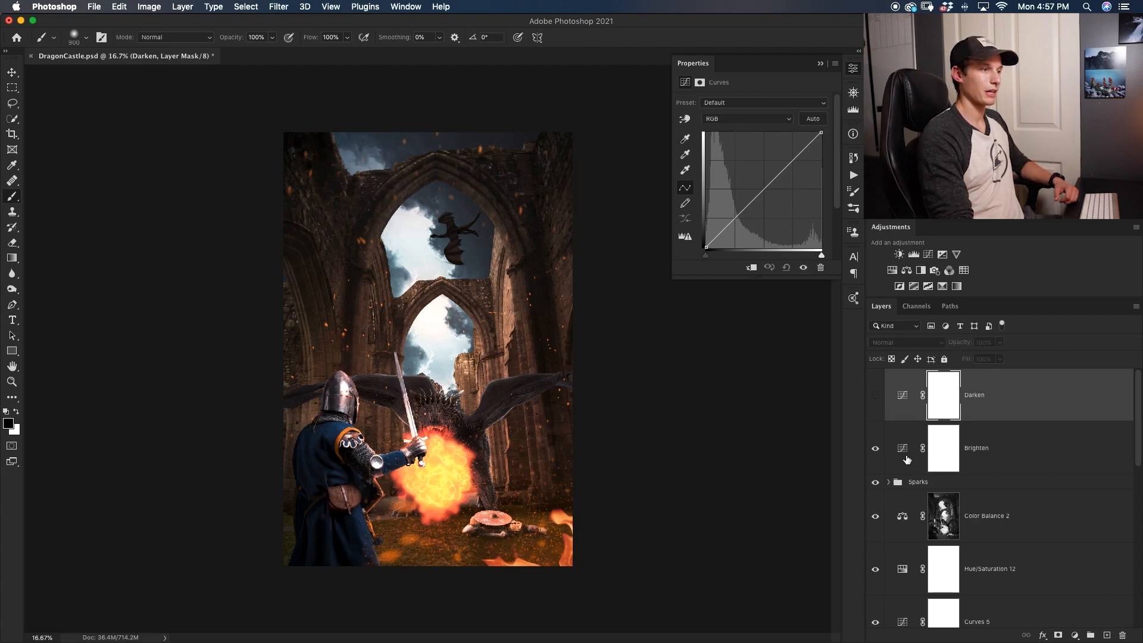
Step: Raise the midtones of the Brighten curve and invert its layer mask to black
{"action": "left_click", "coordinate": [907, 461]}
{"action": "left_click_drag", "start_coordinate": [763, 186], "coordinate": [757, 179]}
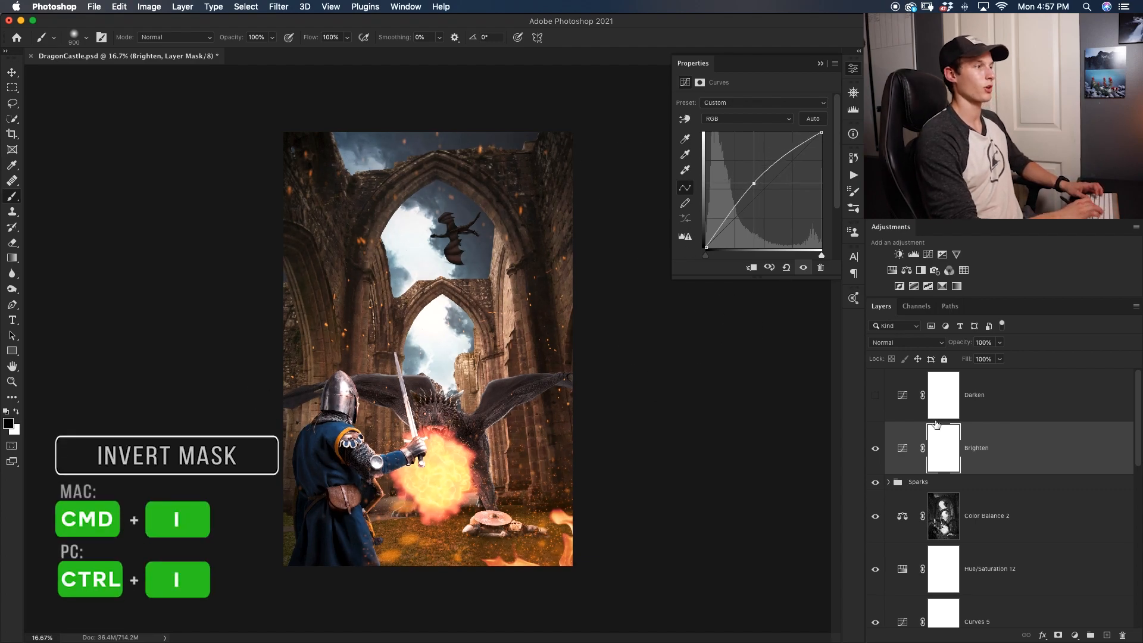
{"action": "key", "text": "super+i"}
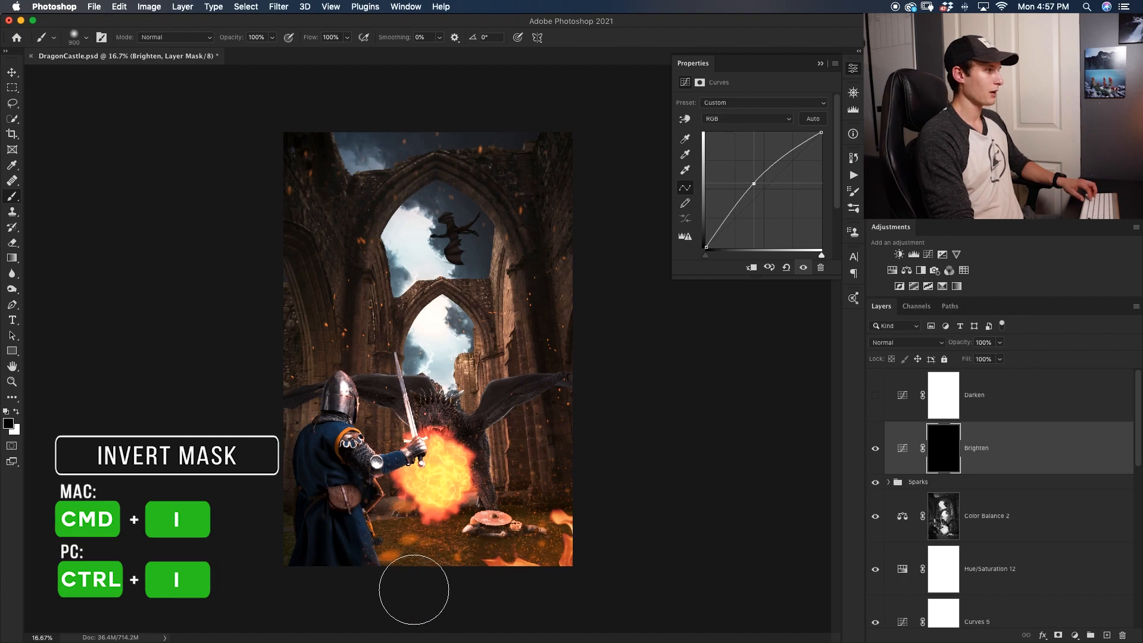
Step: Paint white on the Brighten mask along the image's bottom-right edge and undo the stroke over the standing knight's arm
{"action": "key", "text": "x"}
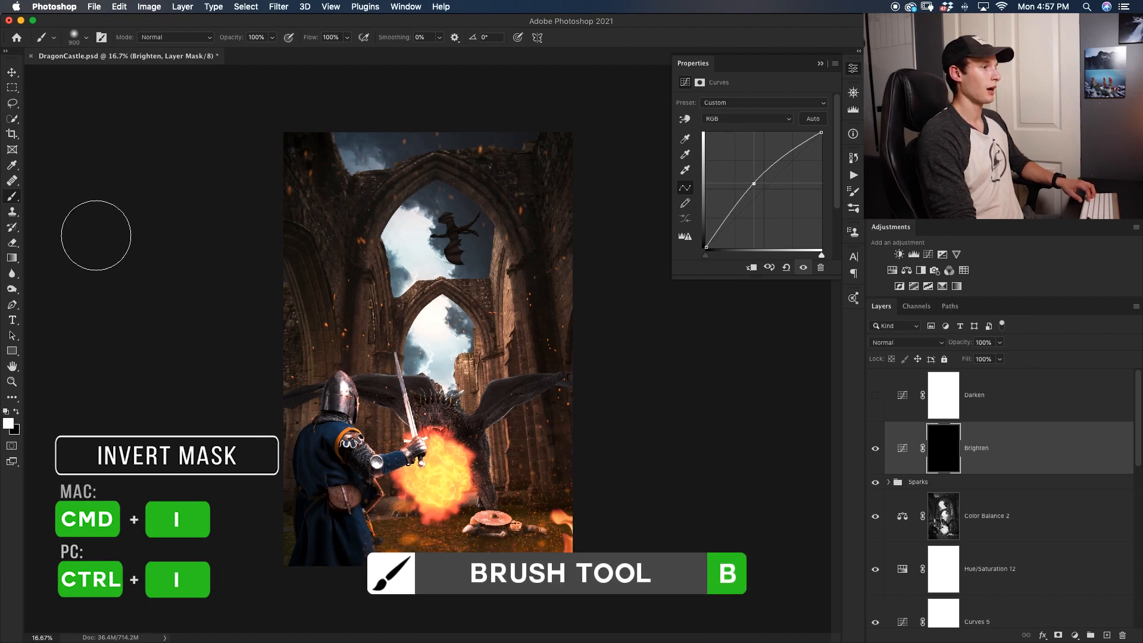
{"action": "left_click_drag", "start_coordinate": [555, 562], "coordinate": [598, 581]}
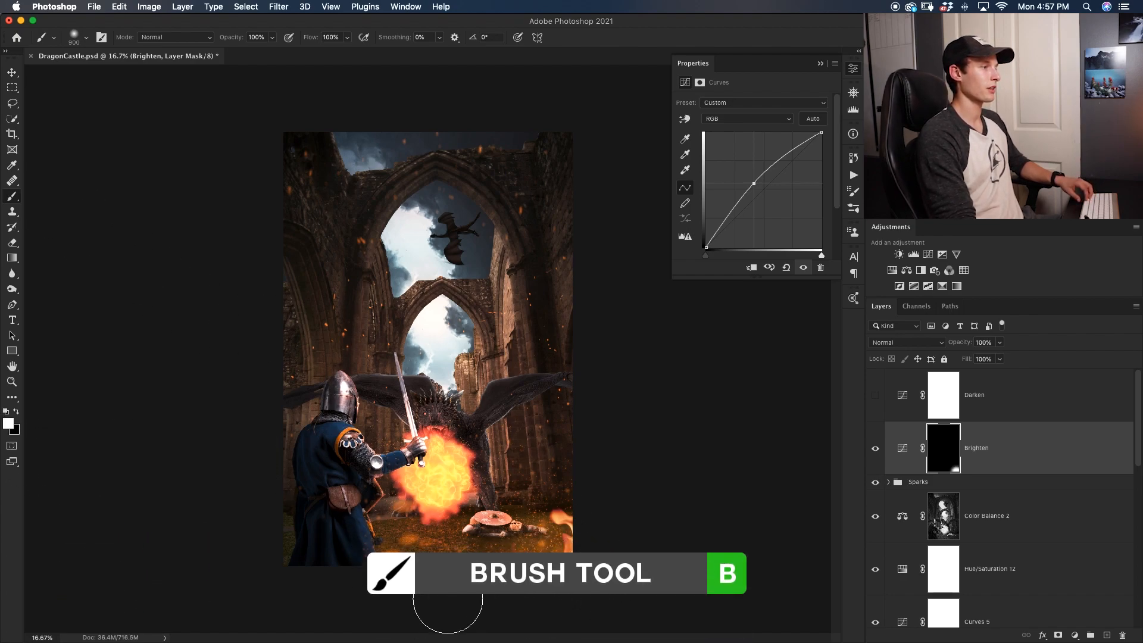
{"action": "key", "text": "bracketleft"}
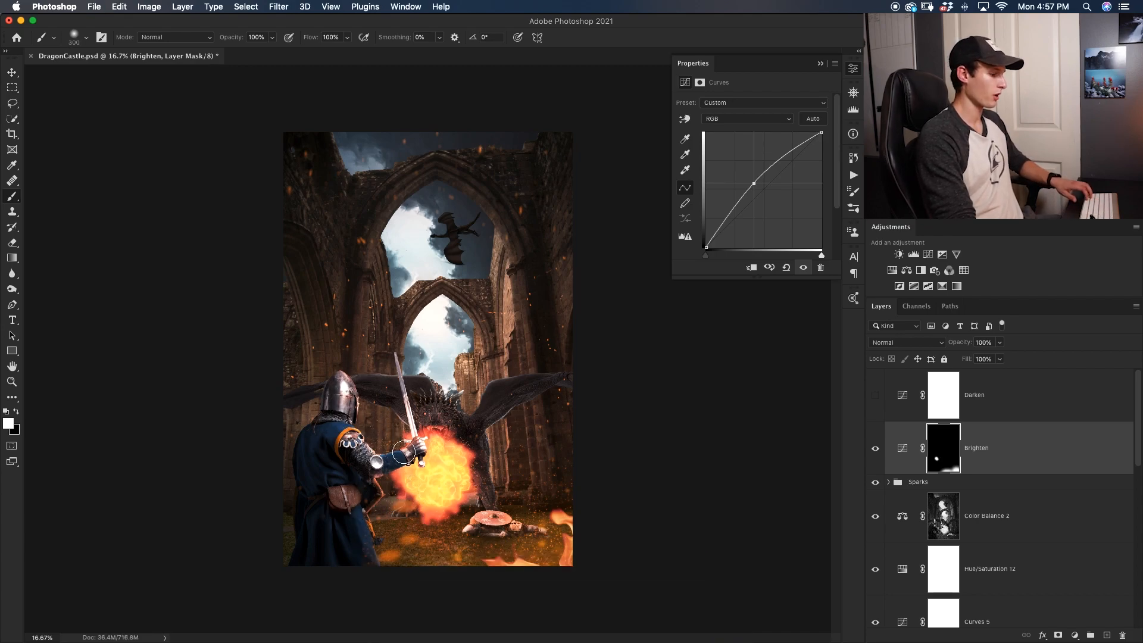
{"action": "key", "text": "super+z"}
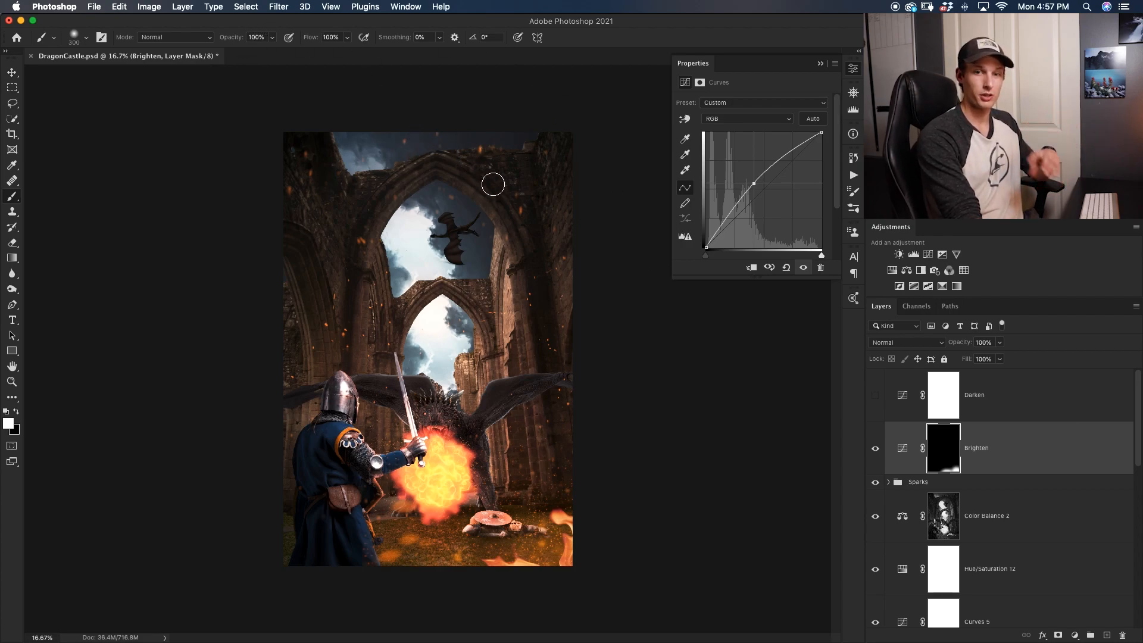
Step: Paint highlights in white on the Brighten mask across the arches and foreground, using 30% and 60% brush opacity
{"action": "key", "text": "3"}
{"action": "left_click_drag", "start_coordinate": [395, 283], "coordinate": [403, 329]}
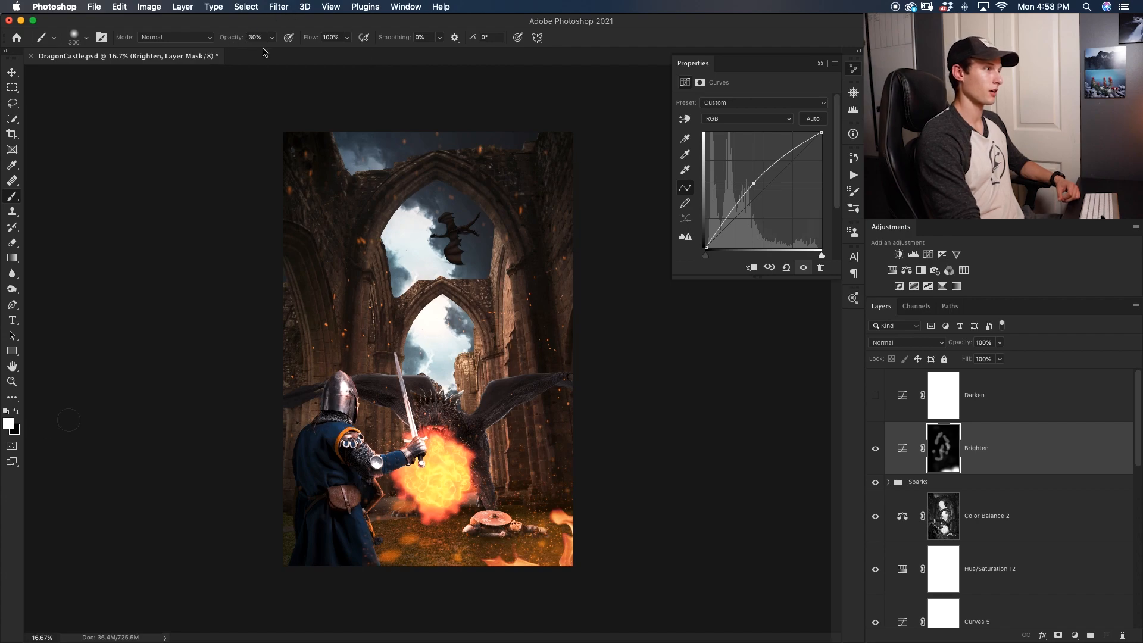
{"action": "key", "text": "6"}
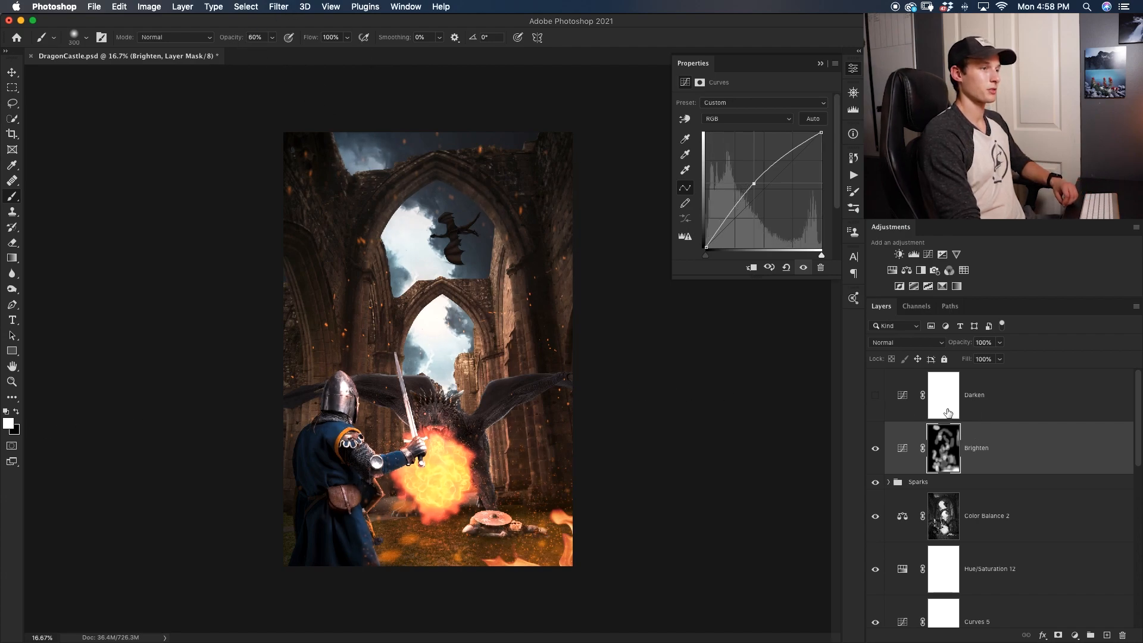
Step: Show the Darken layer, pull its curve's midtones down and invert its layer mask to black
{"action": "left_click", "coordinate": [948, 412]}
{"action": "left_click", "coordinate": [902, 396]}
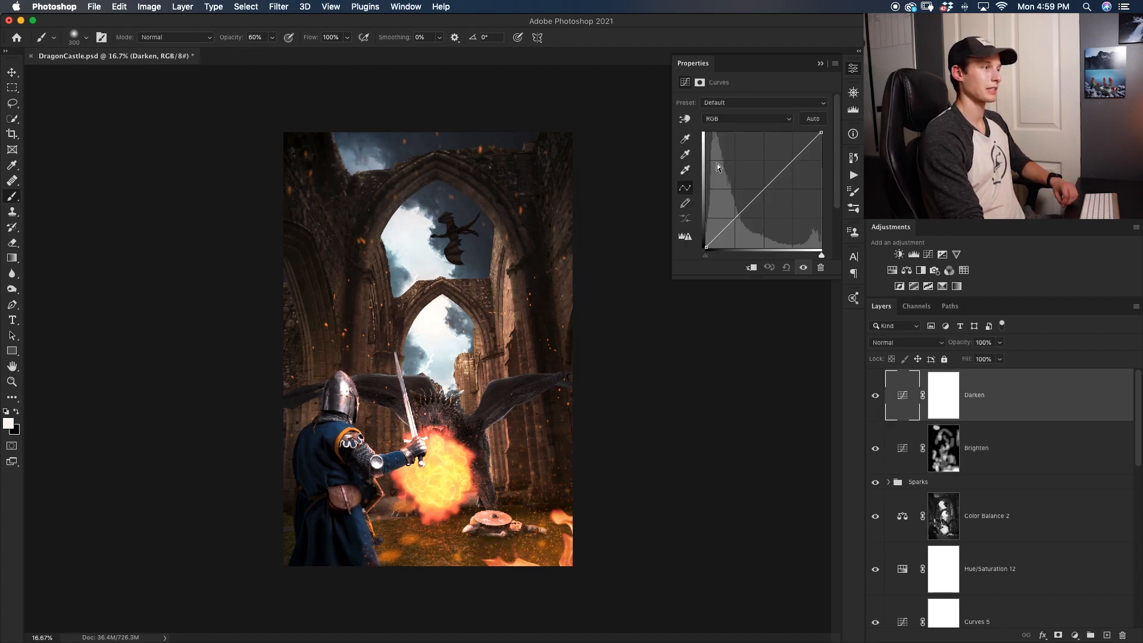
{"action": "left_click_drag", "start_coordinate": [768, 190], "coordinate": [767, 203]}
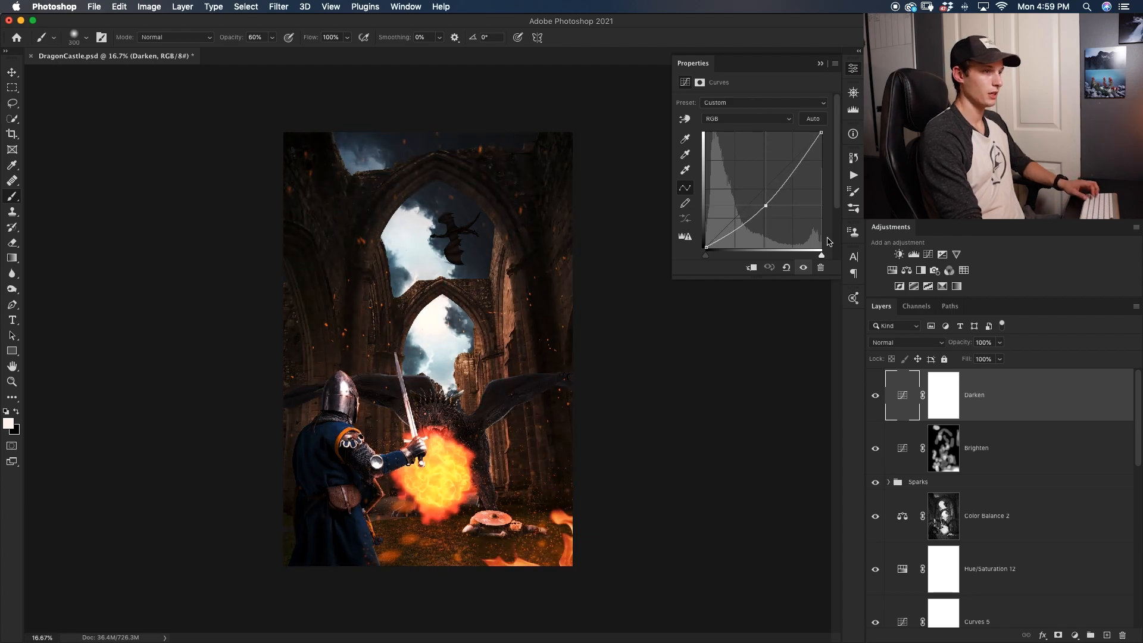
{"action": "left_click", "coordinate": [944, 396]}
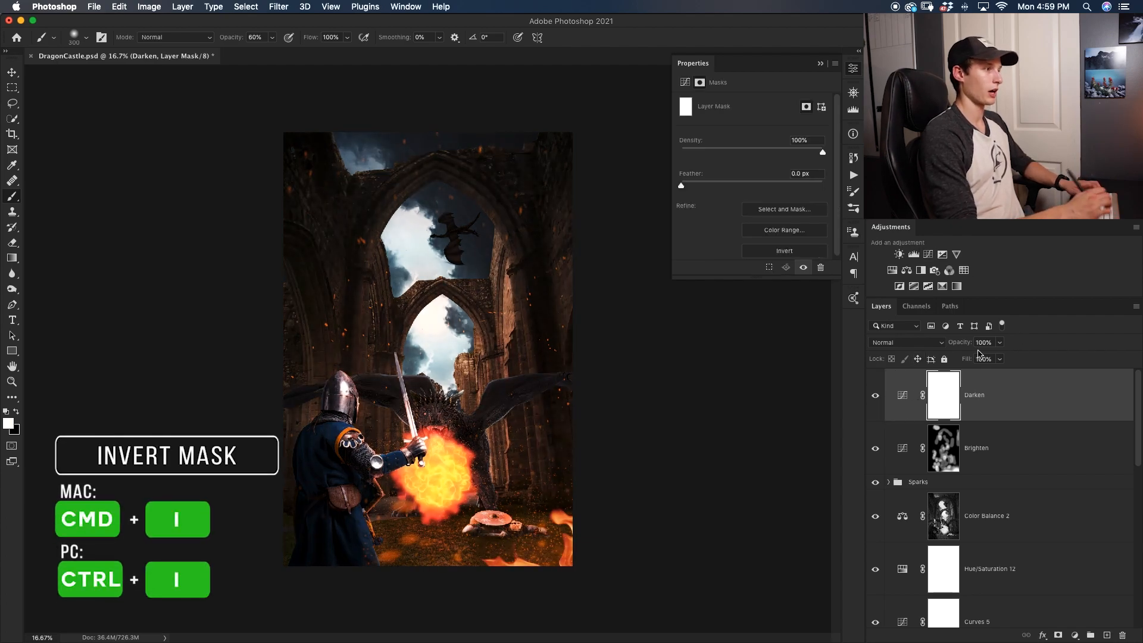
{"action": "key", "text": "super+i"}
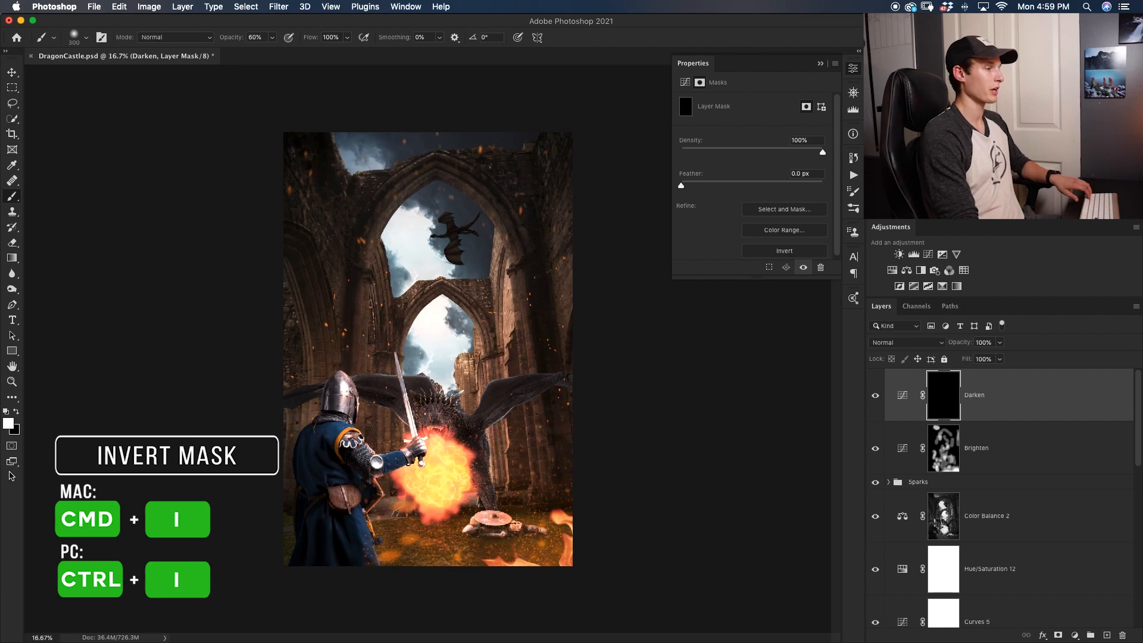